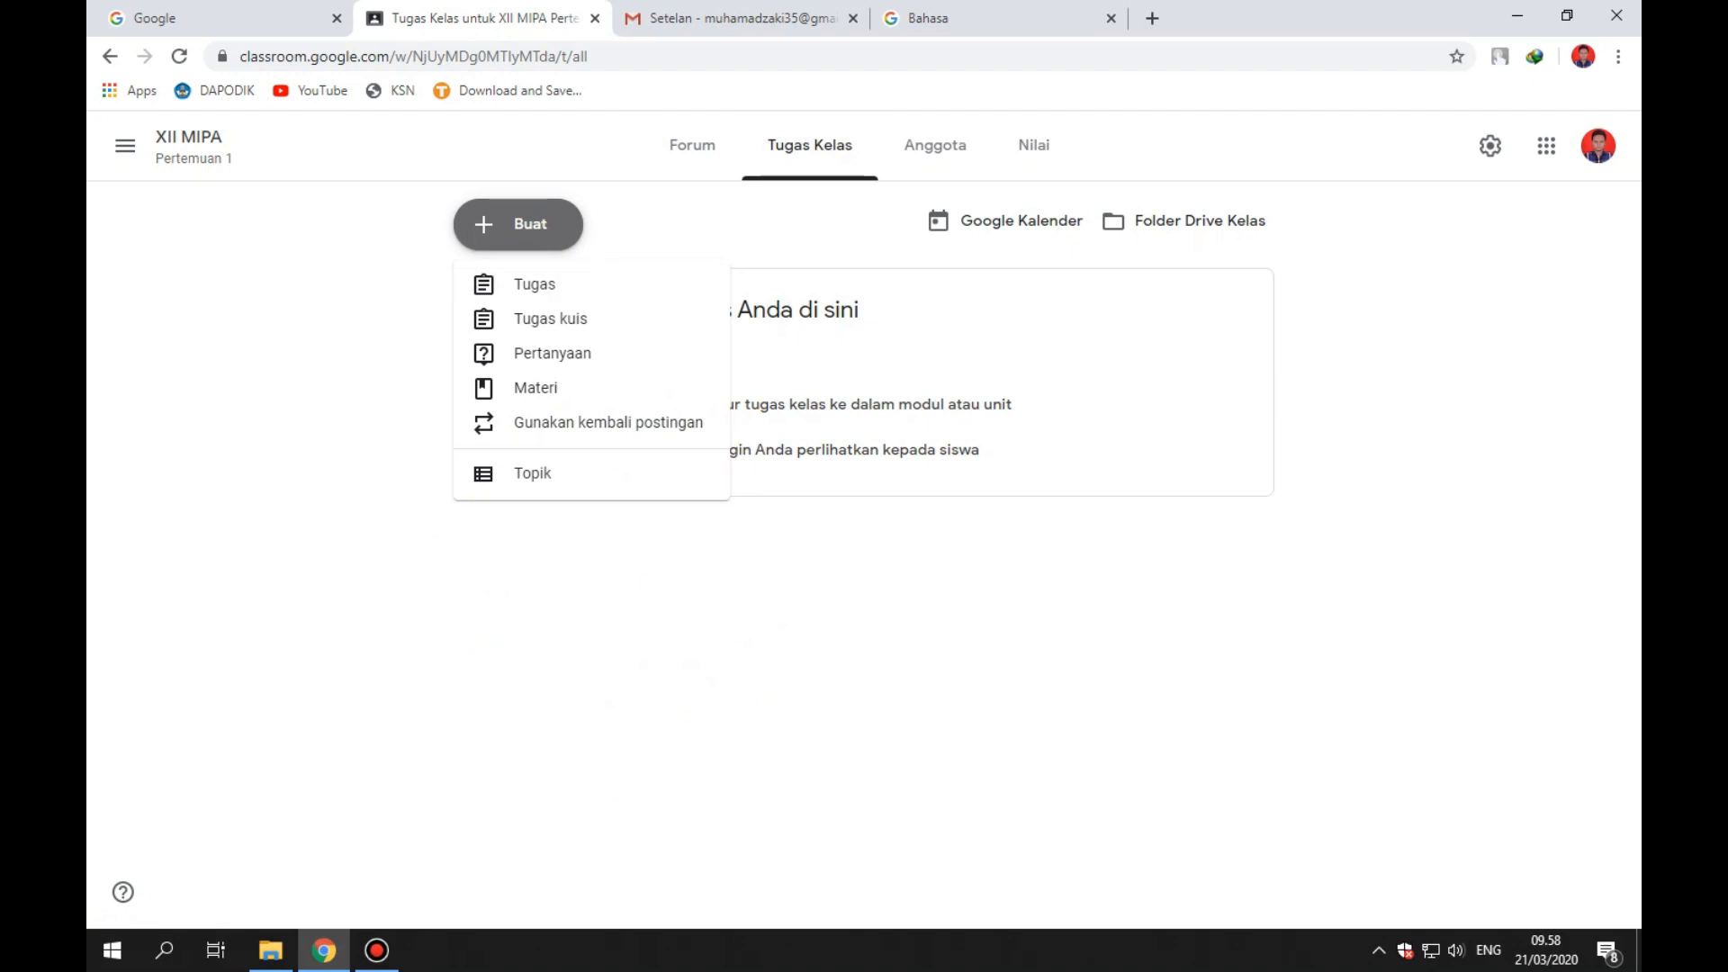
# Create a new assignment (Tugas) for the class, dismiss the introductory tip and title it "Tugas 1".
pyautogui.click(558, 284)
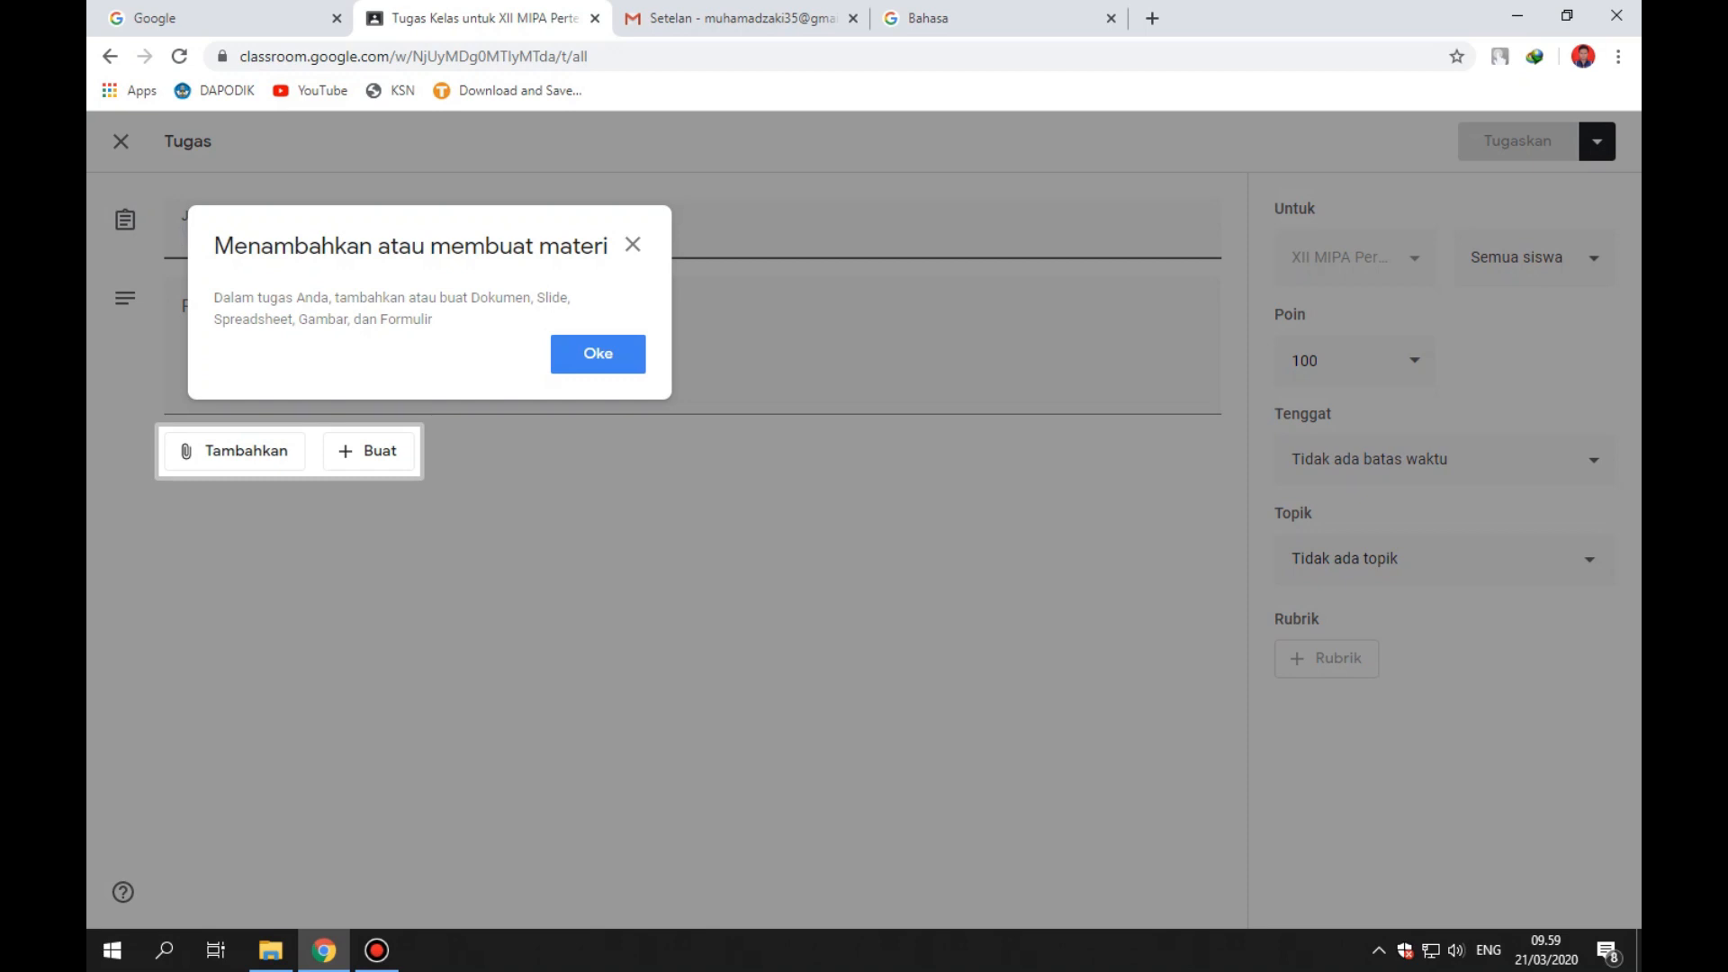
pyautogui.press('Return')
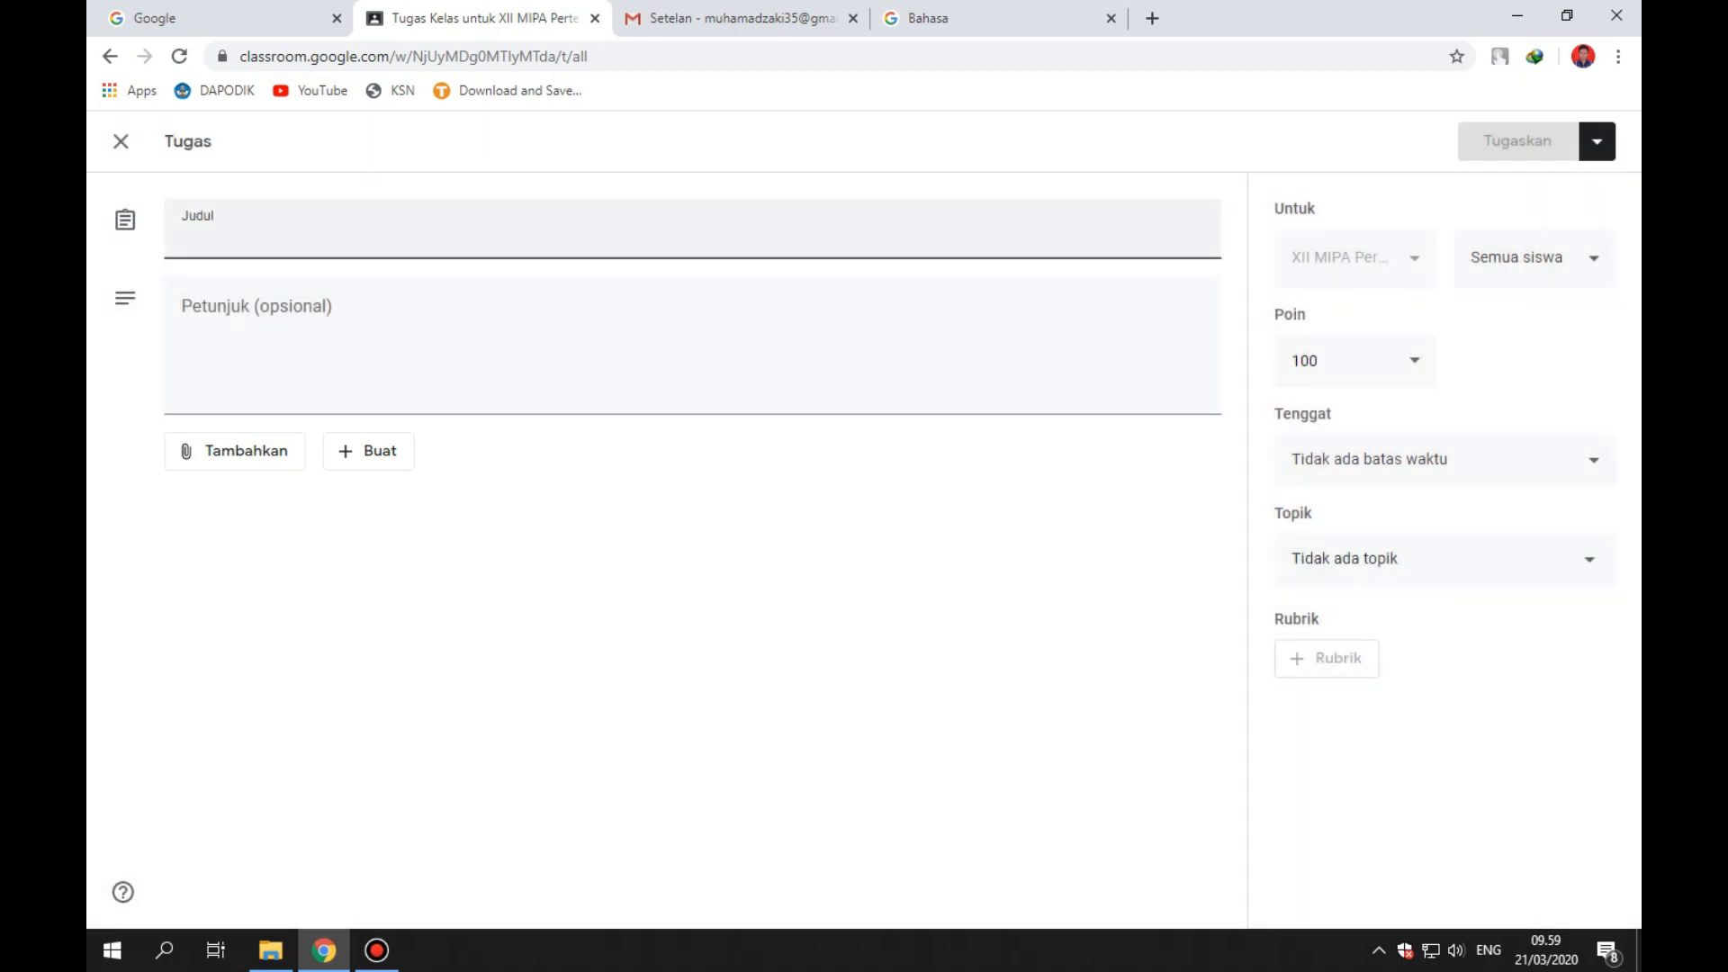
pyautogui.click(183, 306)
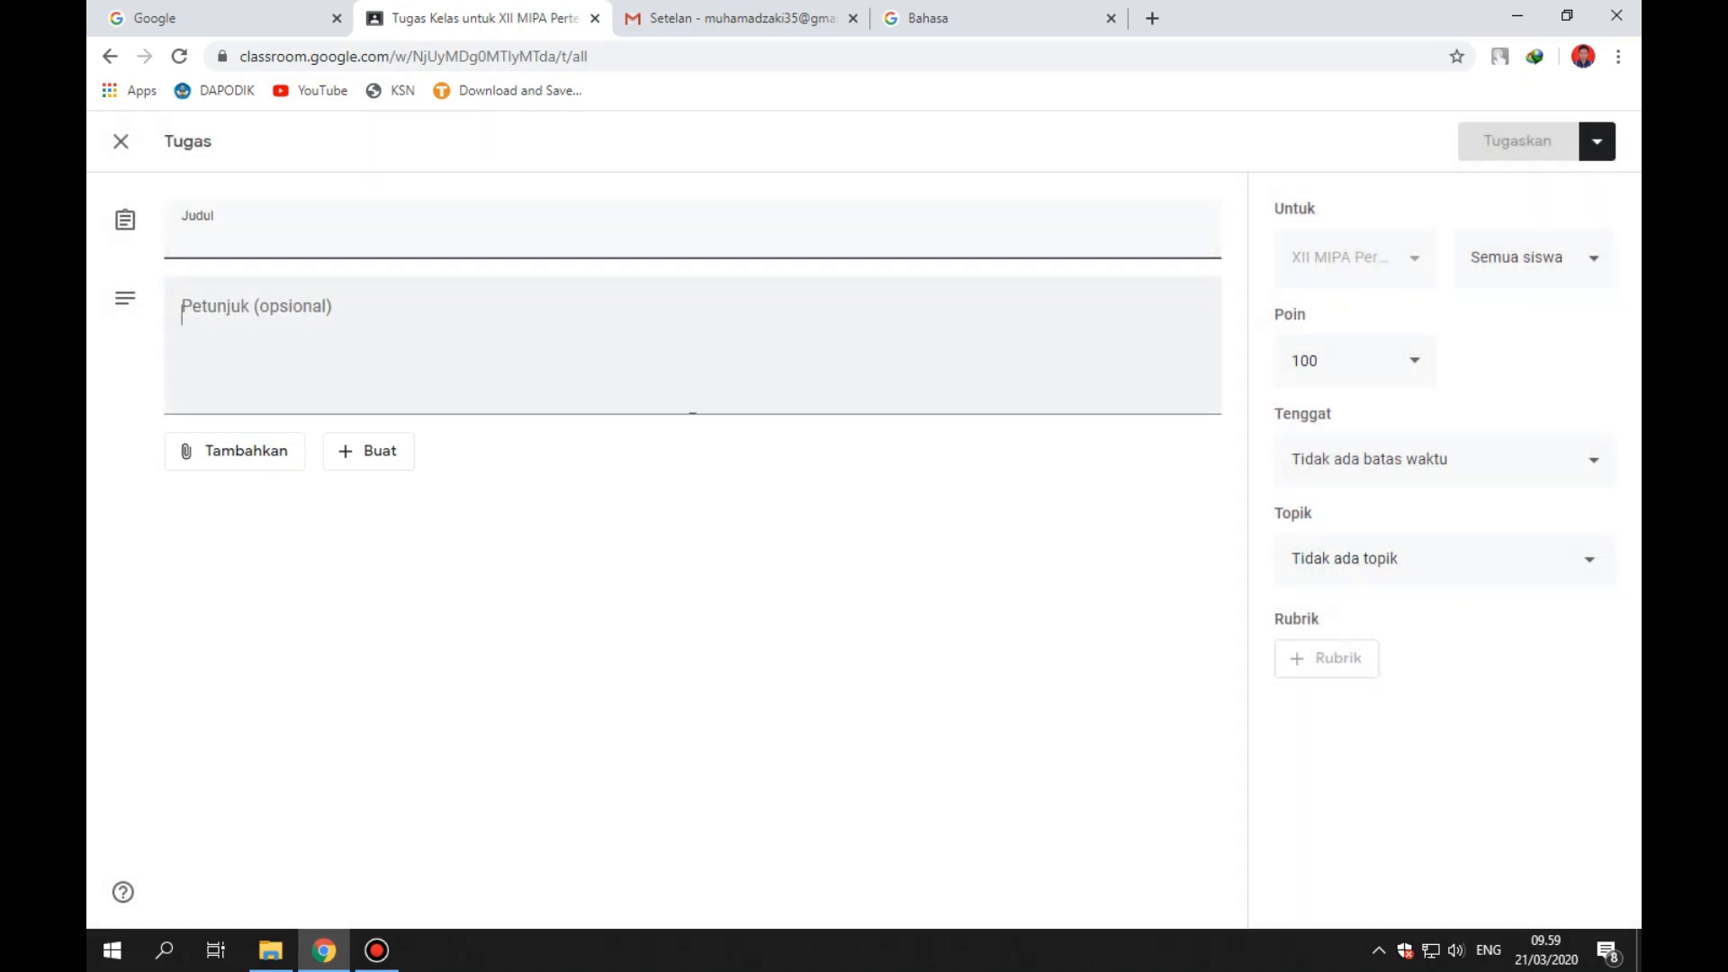
pyautogui.click(183, 237)
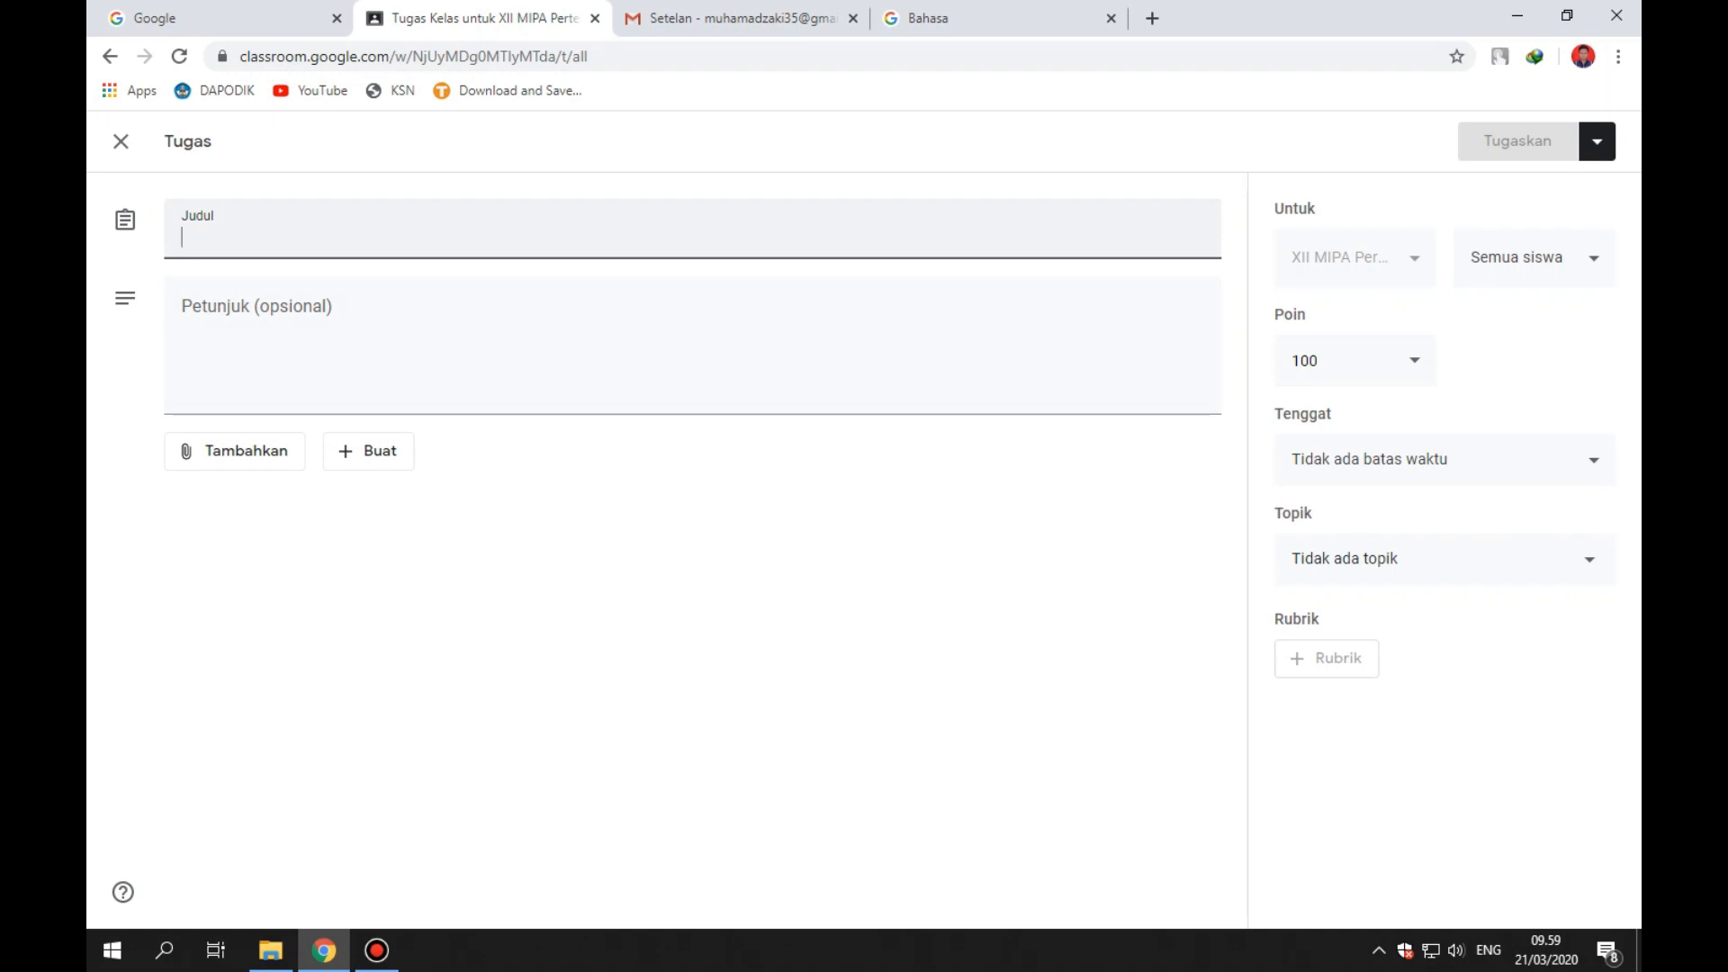
pyautogui.write('Tugas 1')
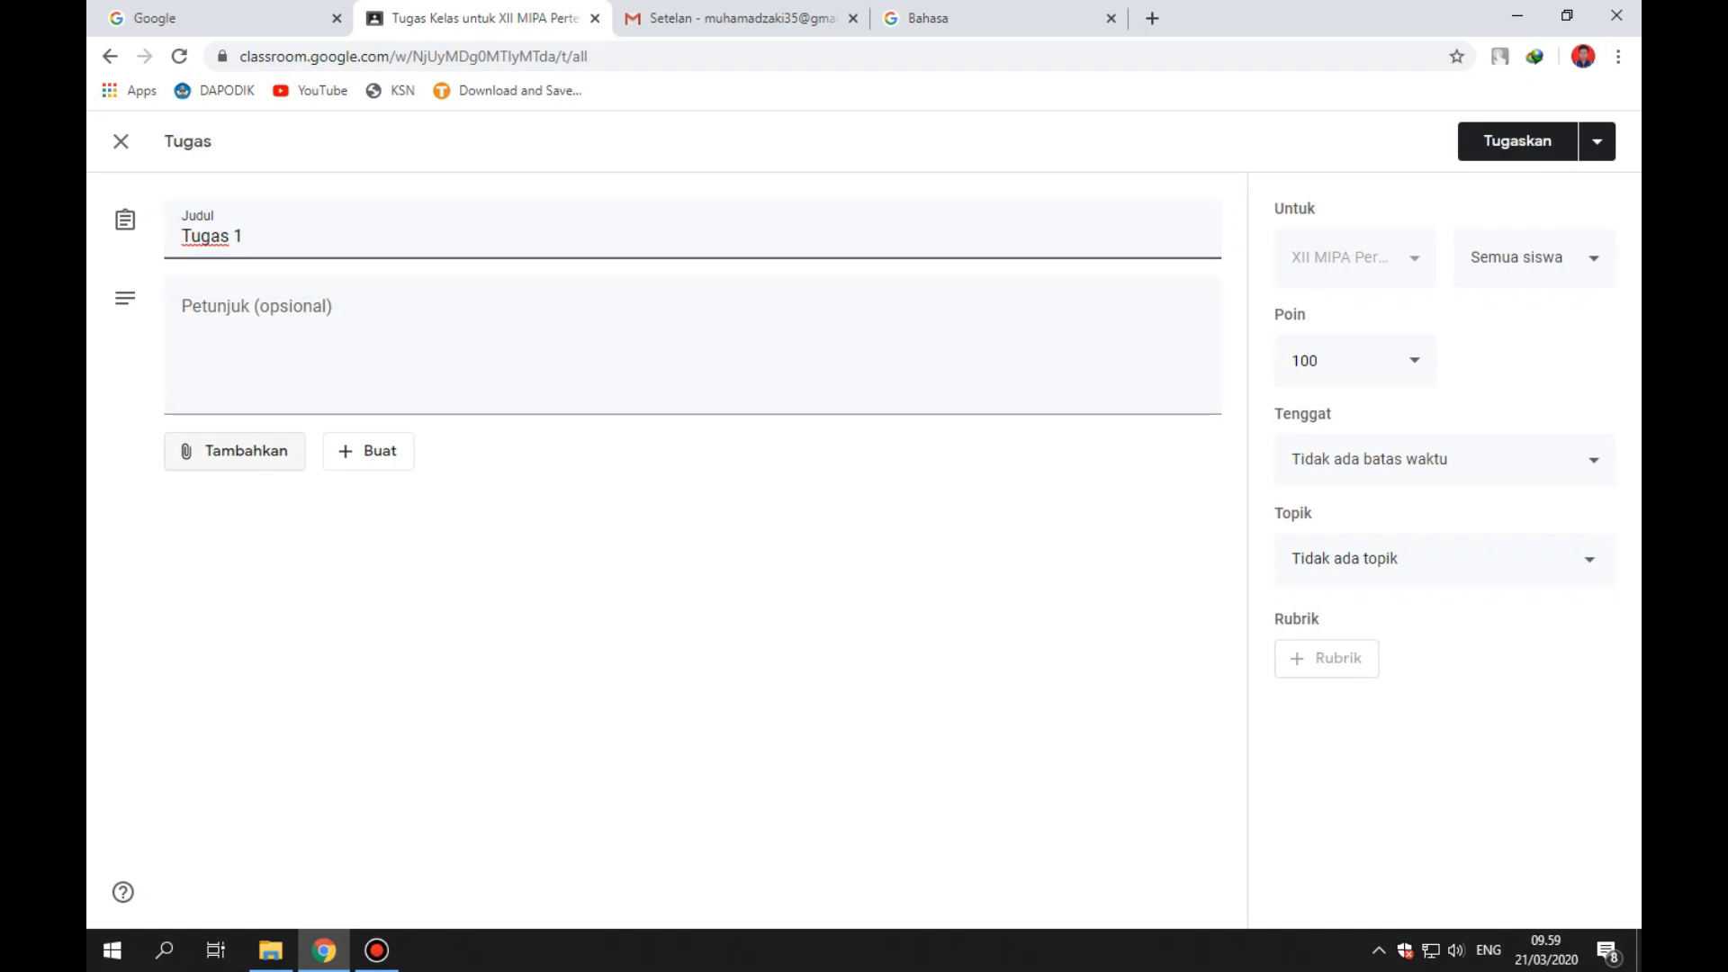
# Enter "Kerjakan dirumah masing masing" as the assignment's instructions.
pyautogui.click(222, 347)
pyautogui.write('Ker')
pyautogui.write('a')
pyautogui.press('BackSpace')
pyautogui.write('jakan ')
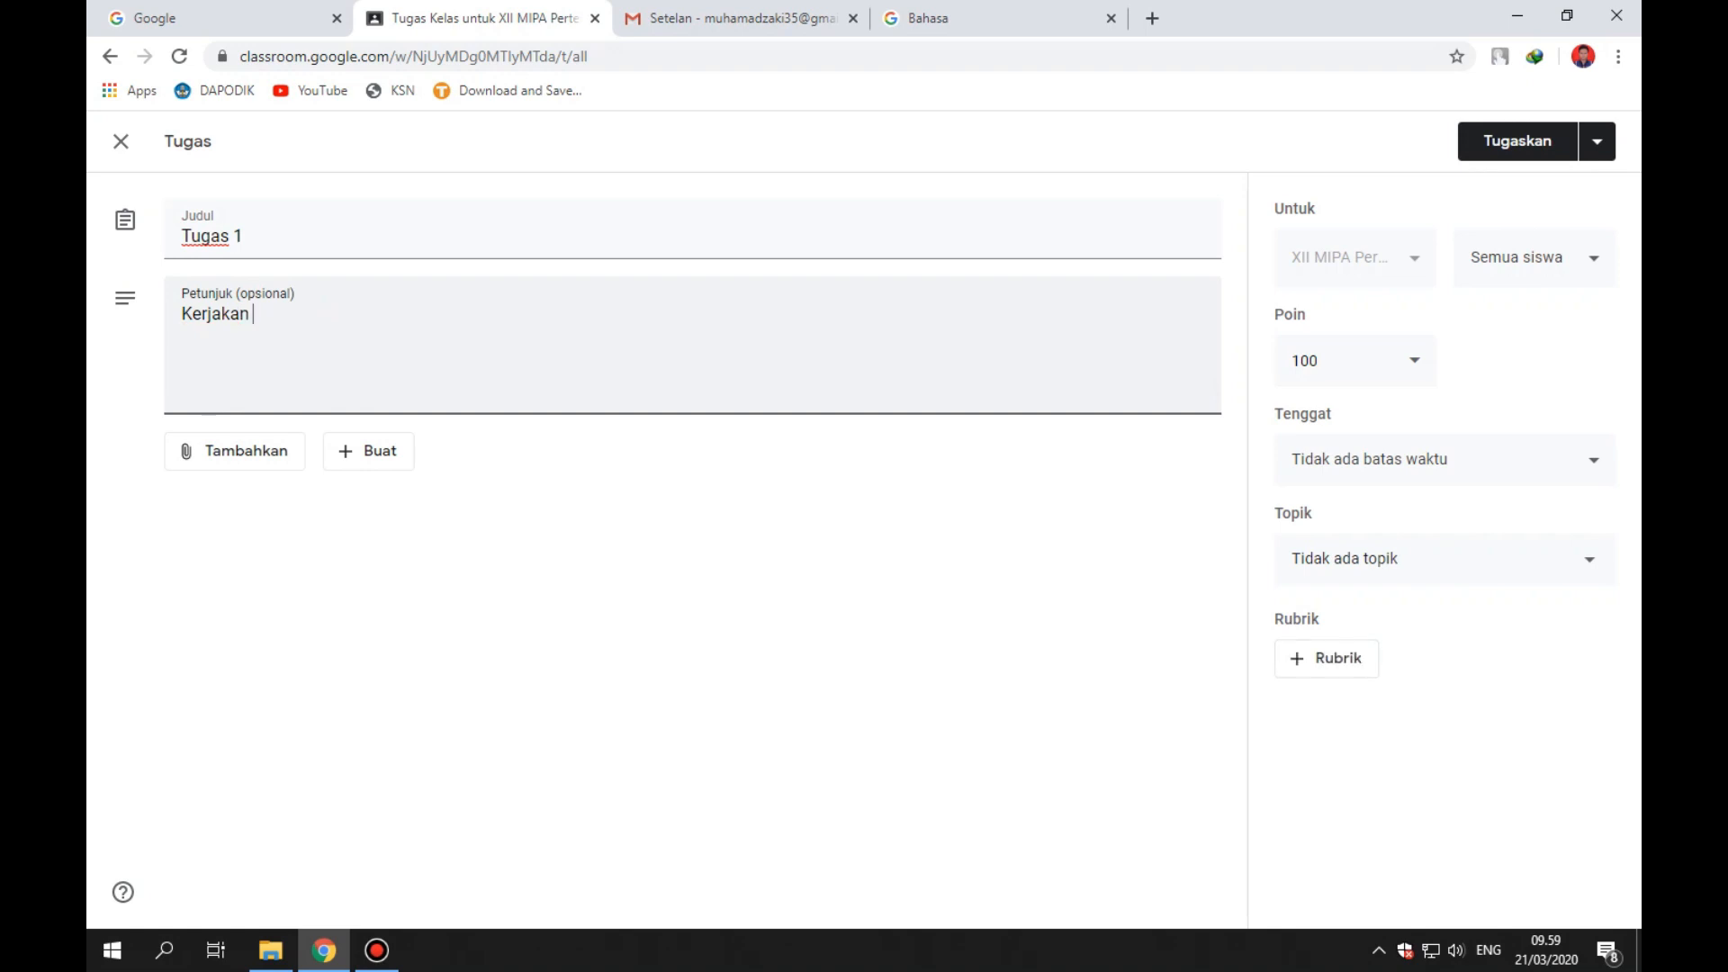
pyautogui.write('dirumah masing masing')
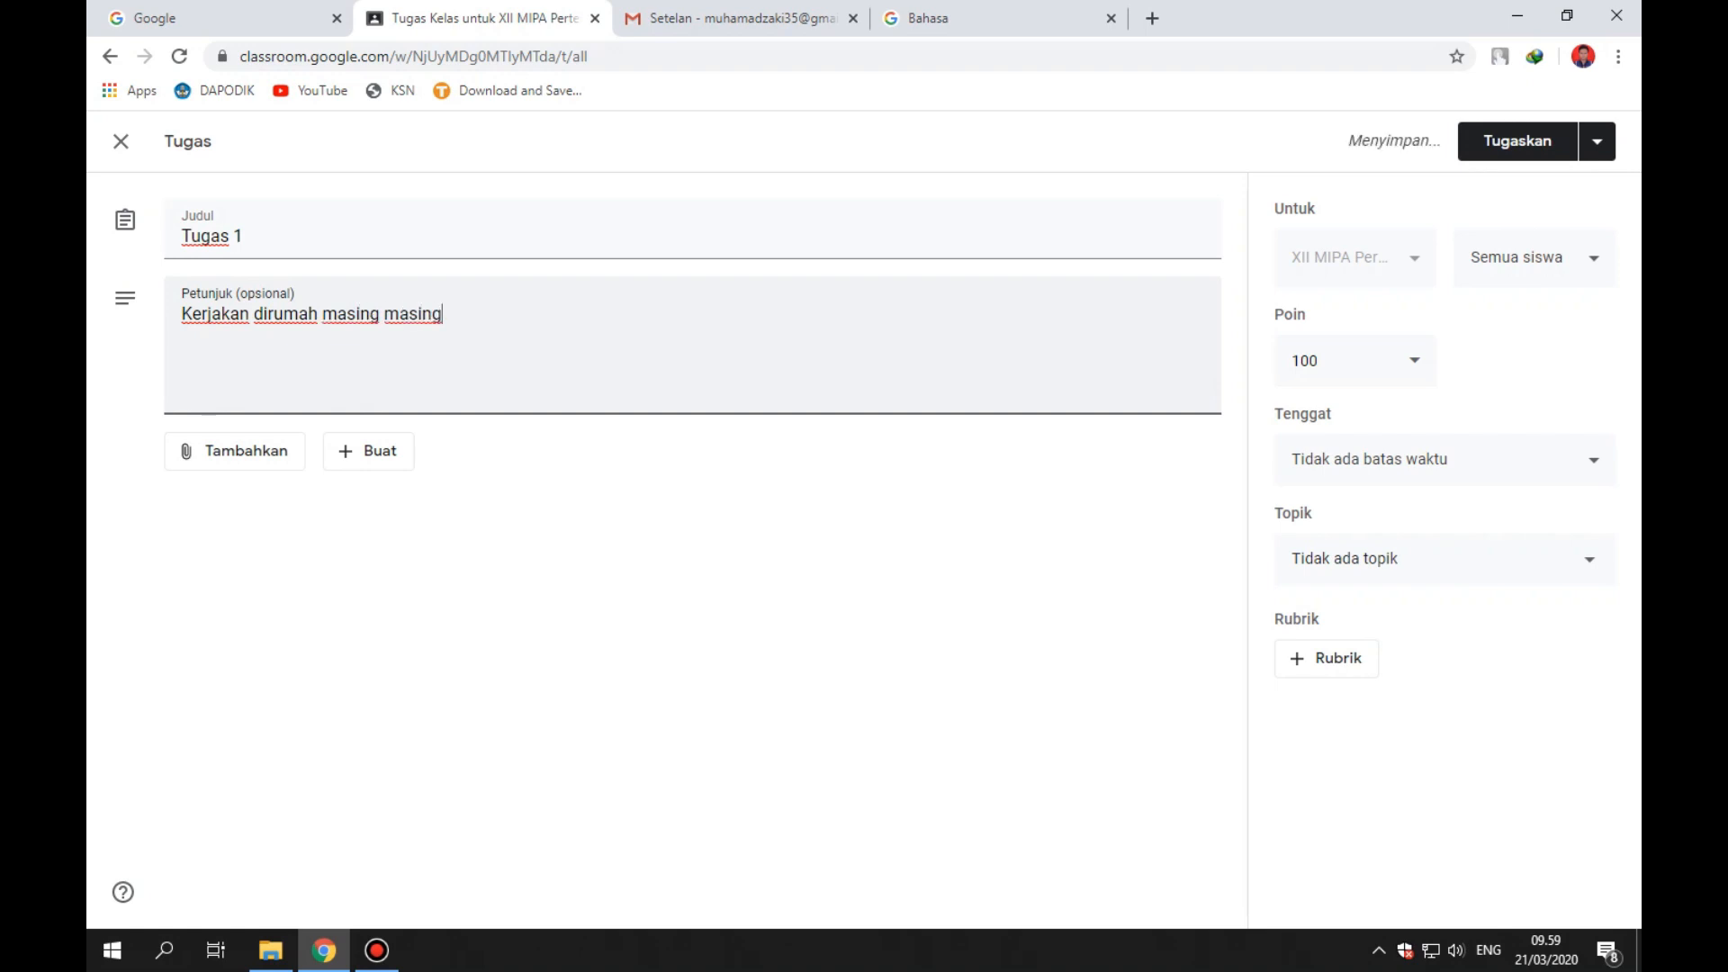
# Look through the assignment's attachment sources and view the Google Drive file picker without inserting a file.
pyautogui.press('Tab')
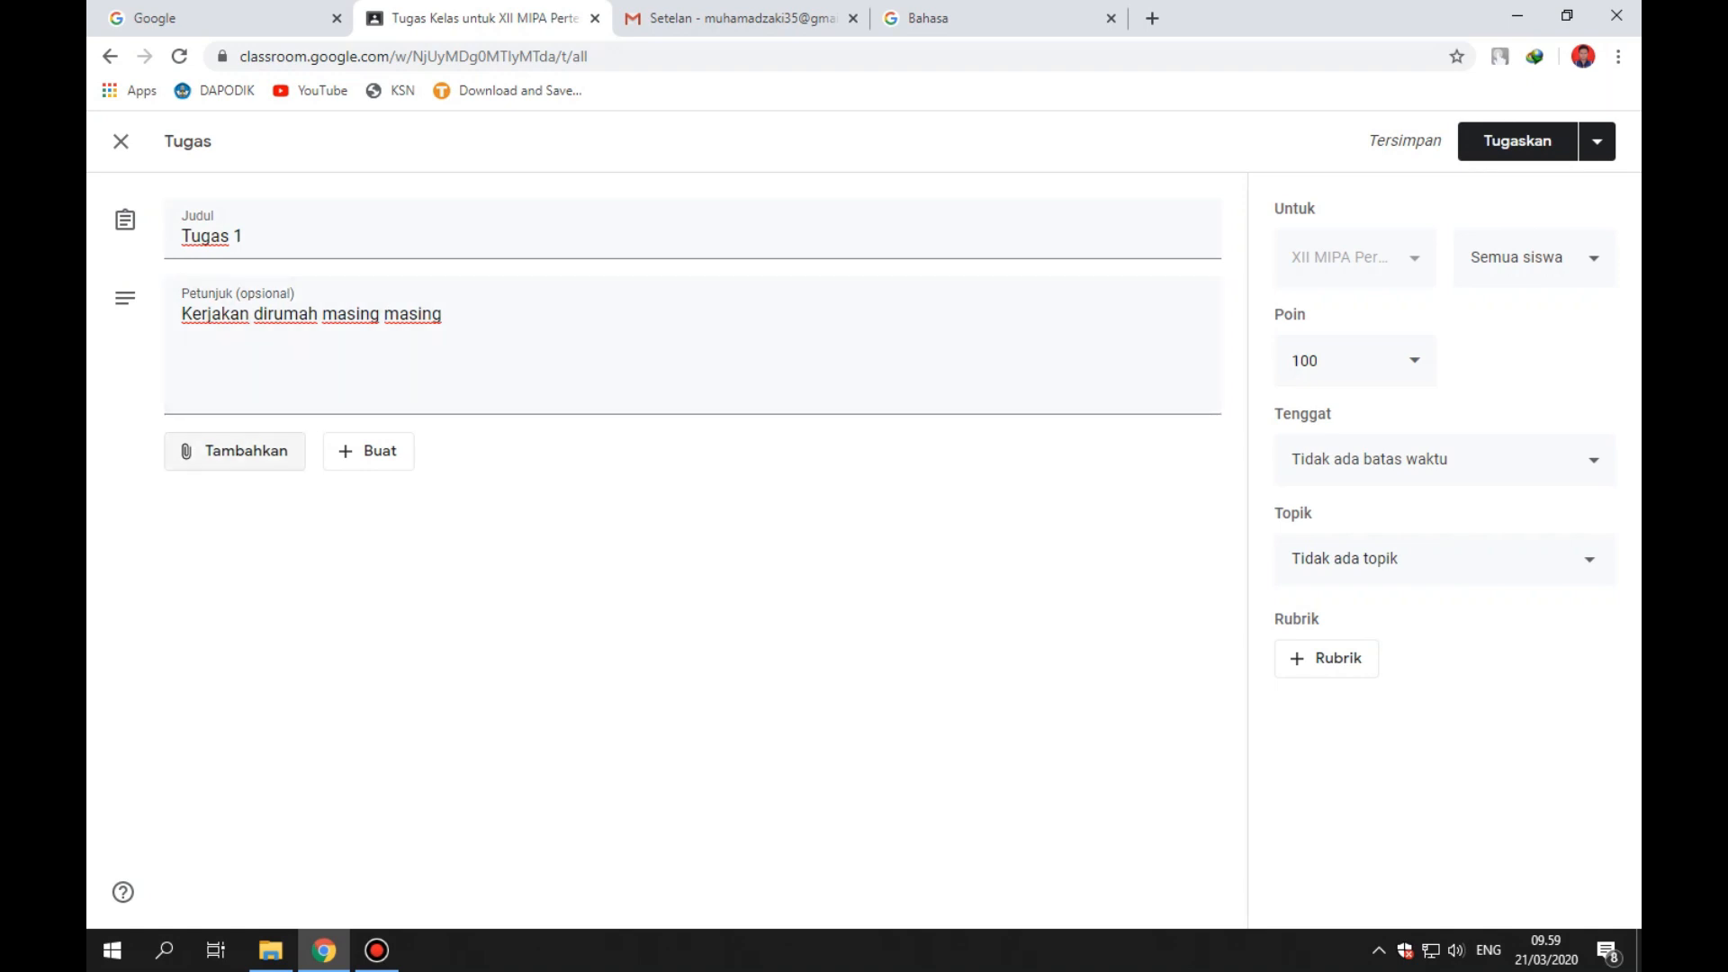
pyautogui.press('Return')
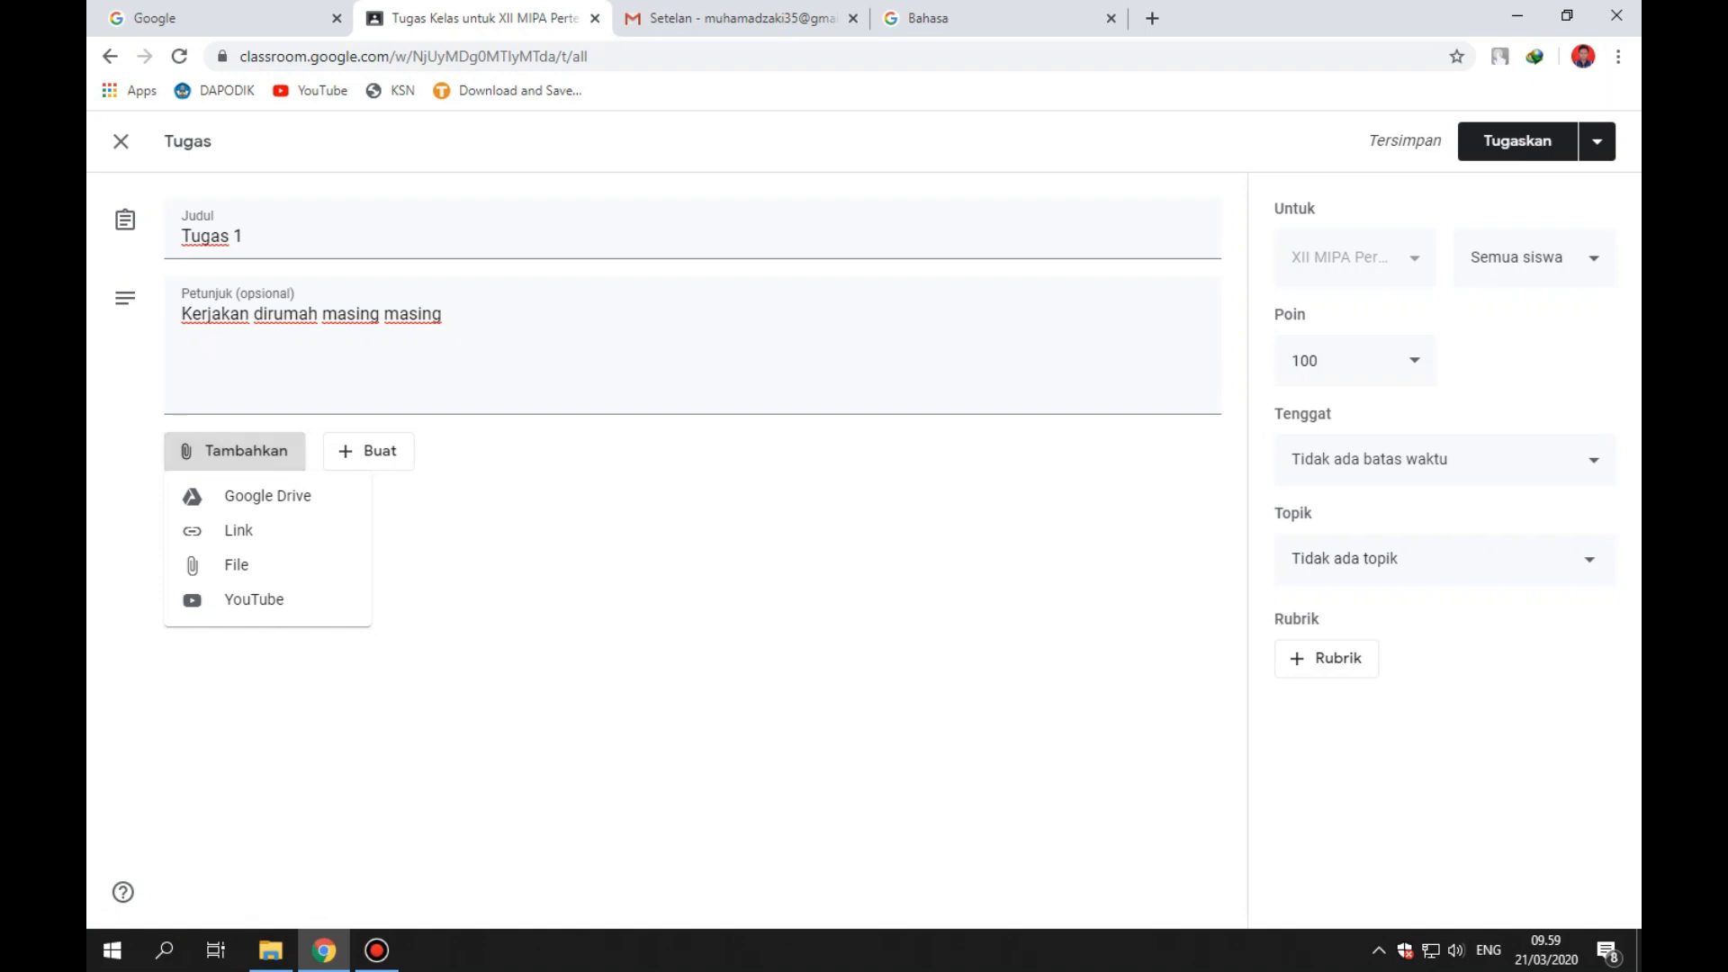
pyautogui.press('Down')
pyautogui.press('Down')
pyautogui.press('Down')
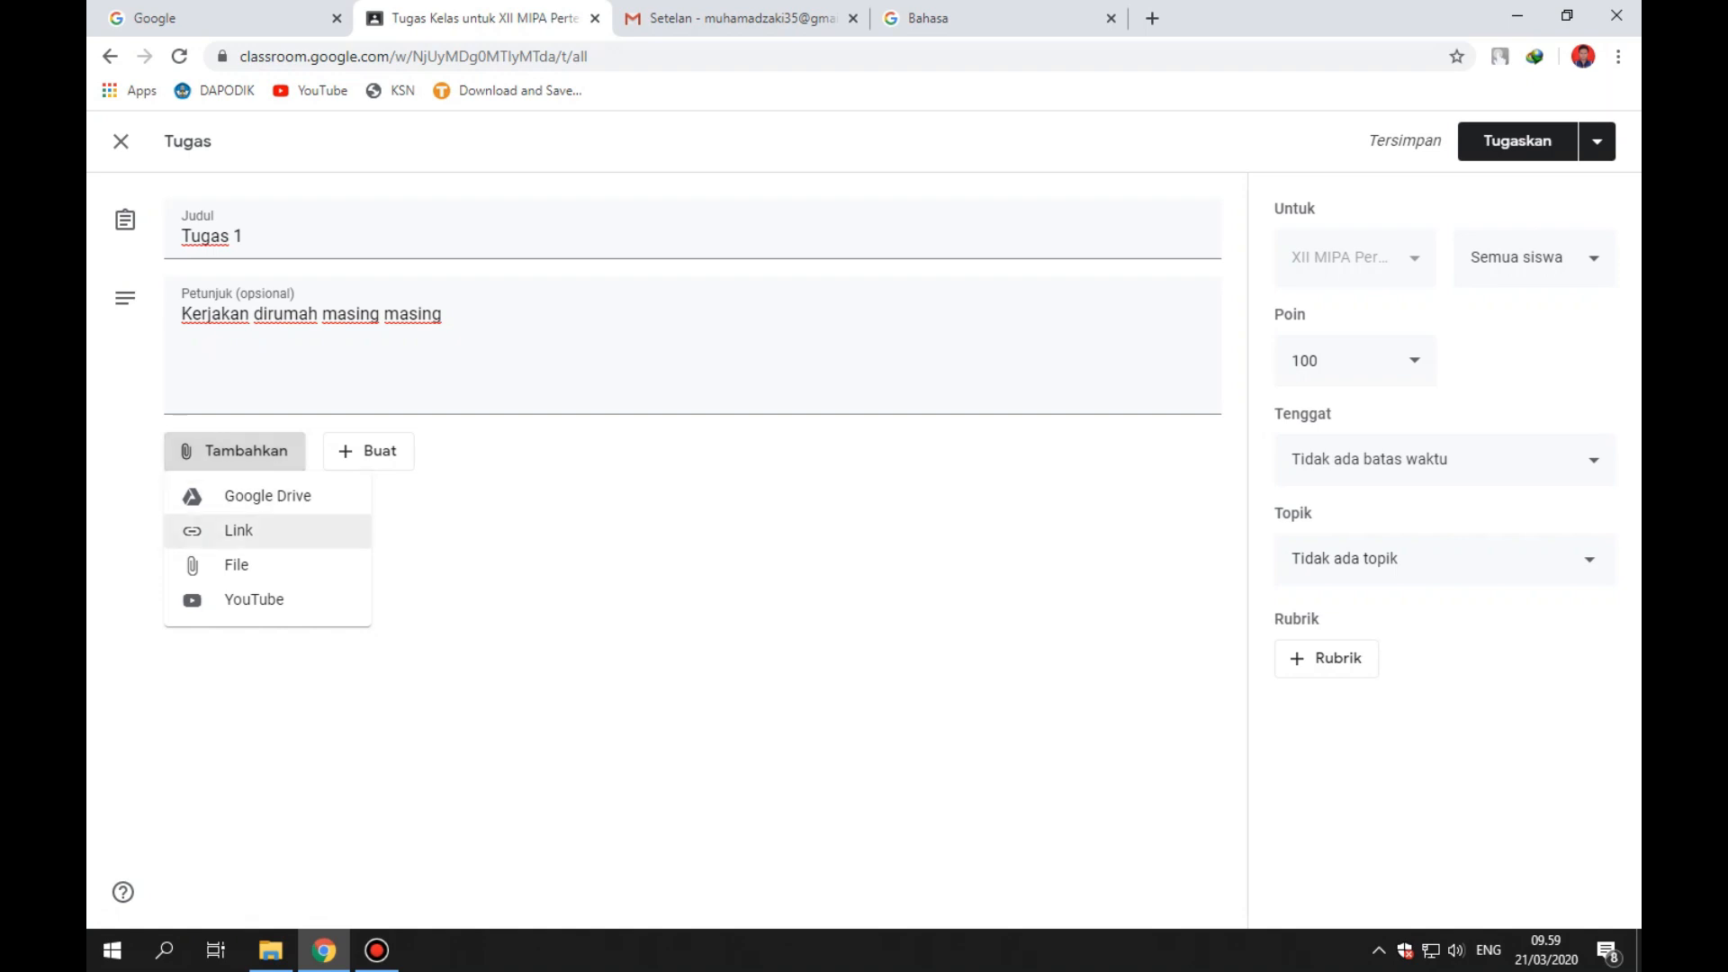
pyautogui.press('Down')
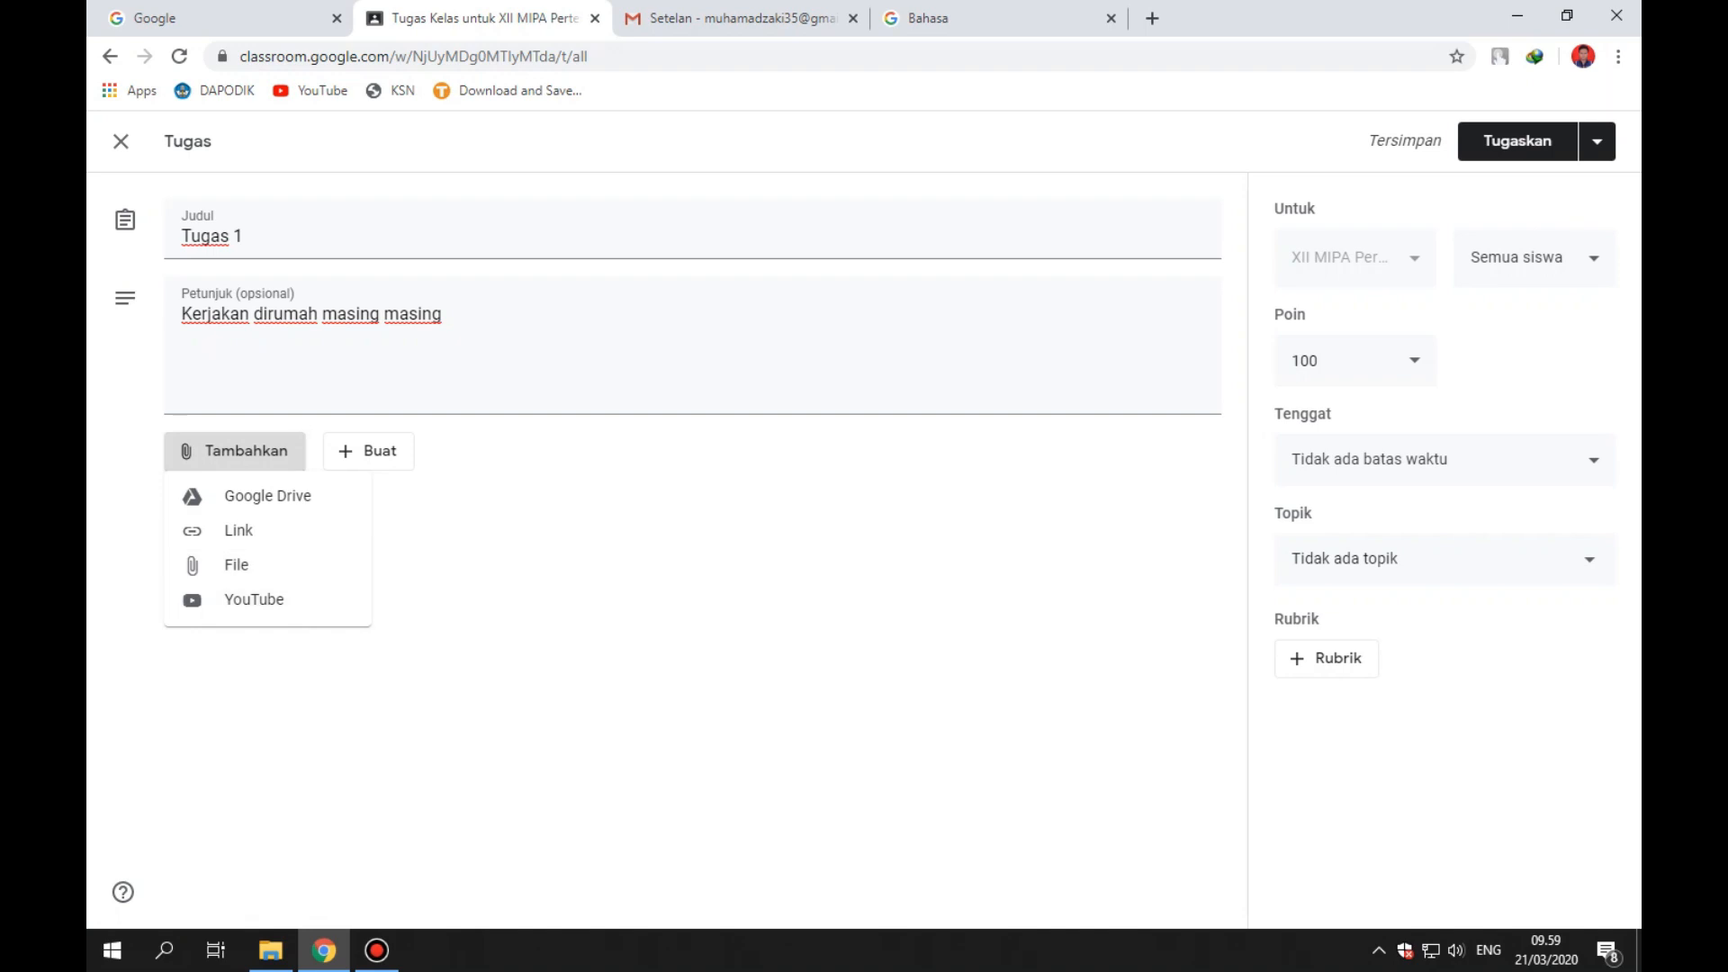
pyautogui.press('Down')
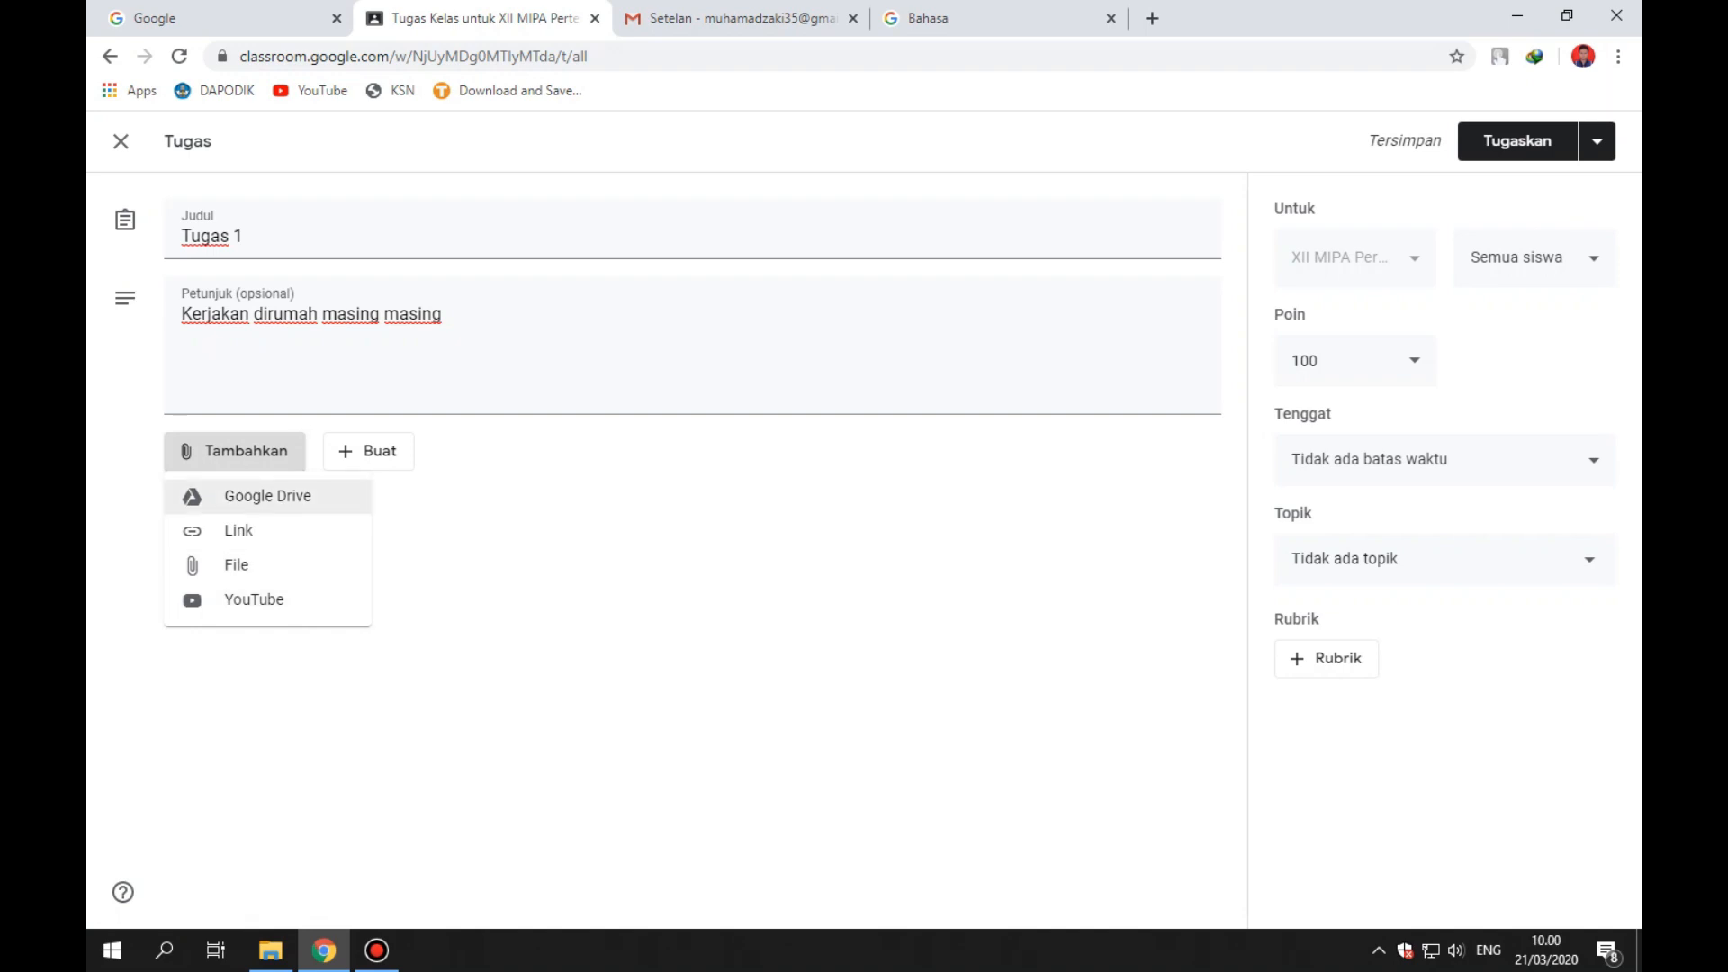
pyautogui.click(326, 494)
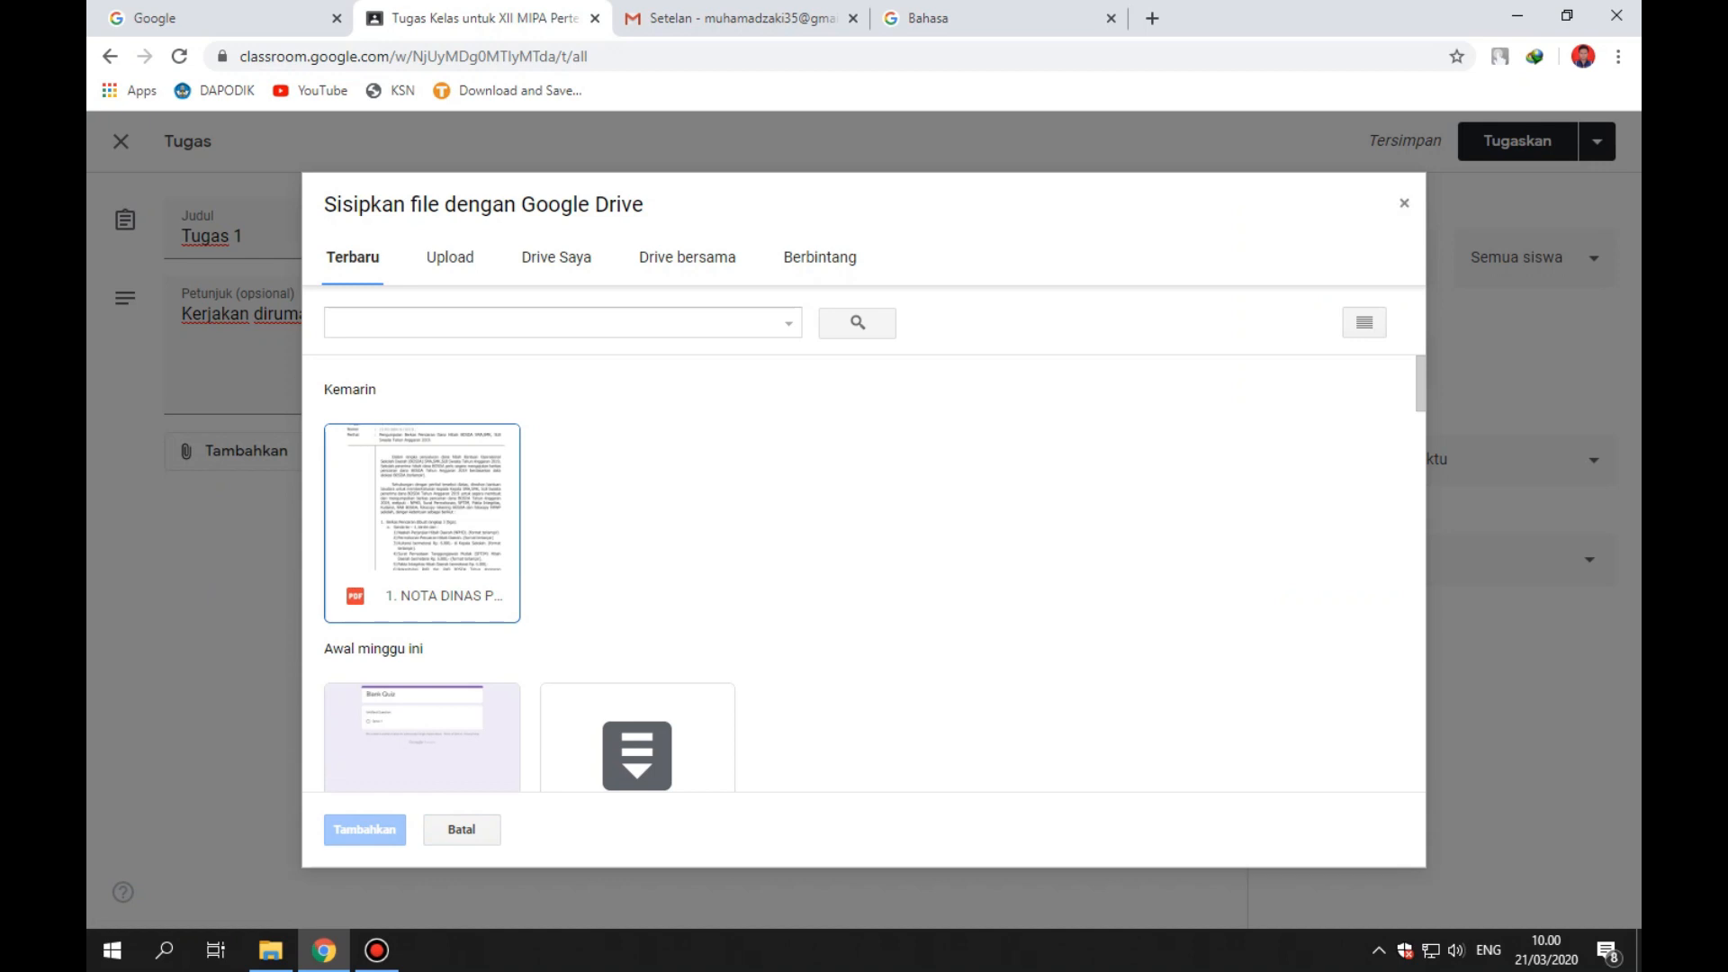
pyautogui.click(1404, 203)
# View the dialog for attaching a link to the assignment and cancel it without adding one.
pyautogui.click(236, 450)
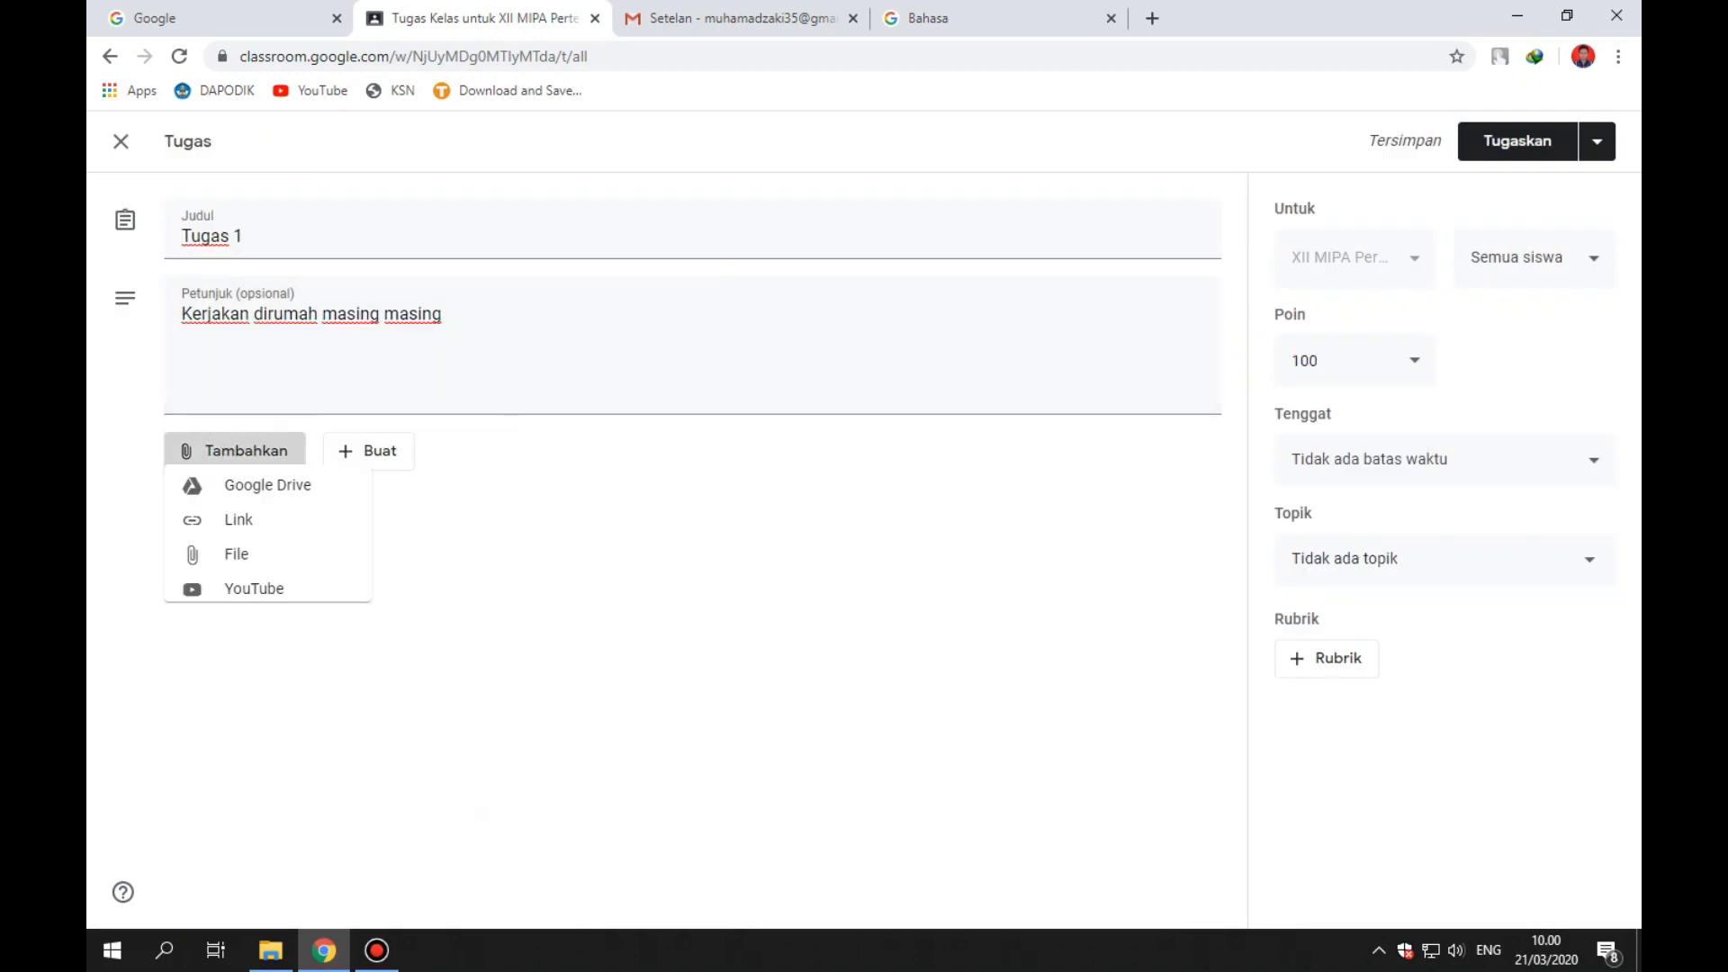
pyautogui.click(239, 519)
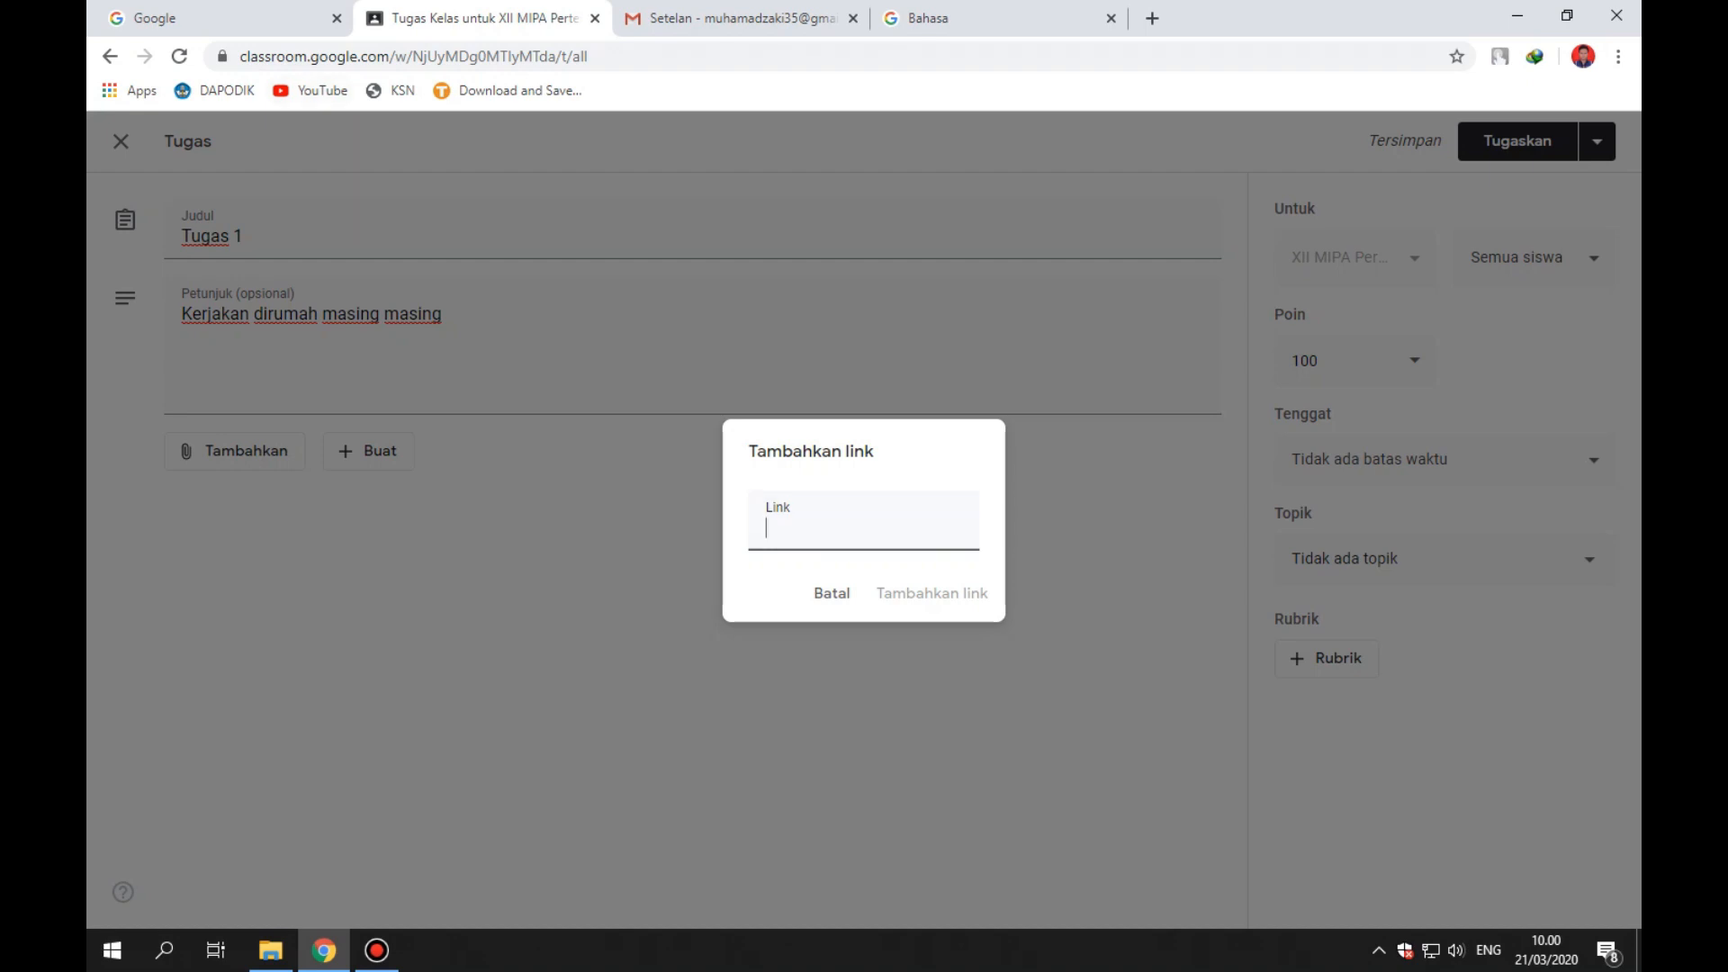
pyautogui.click(831, 593)
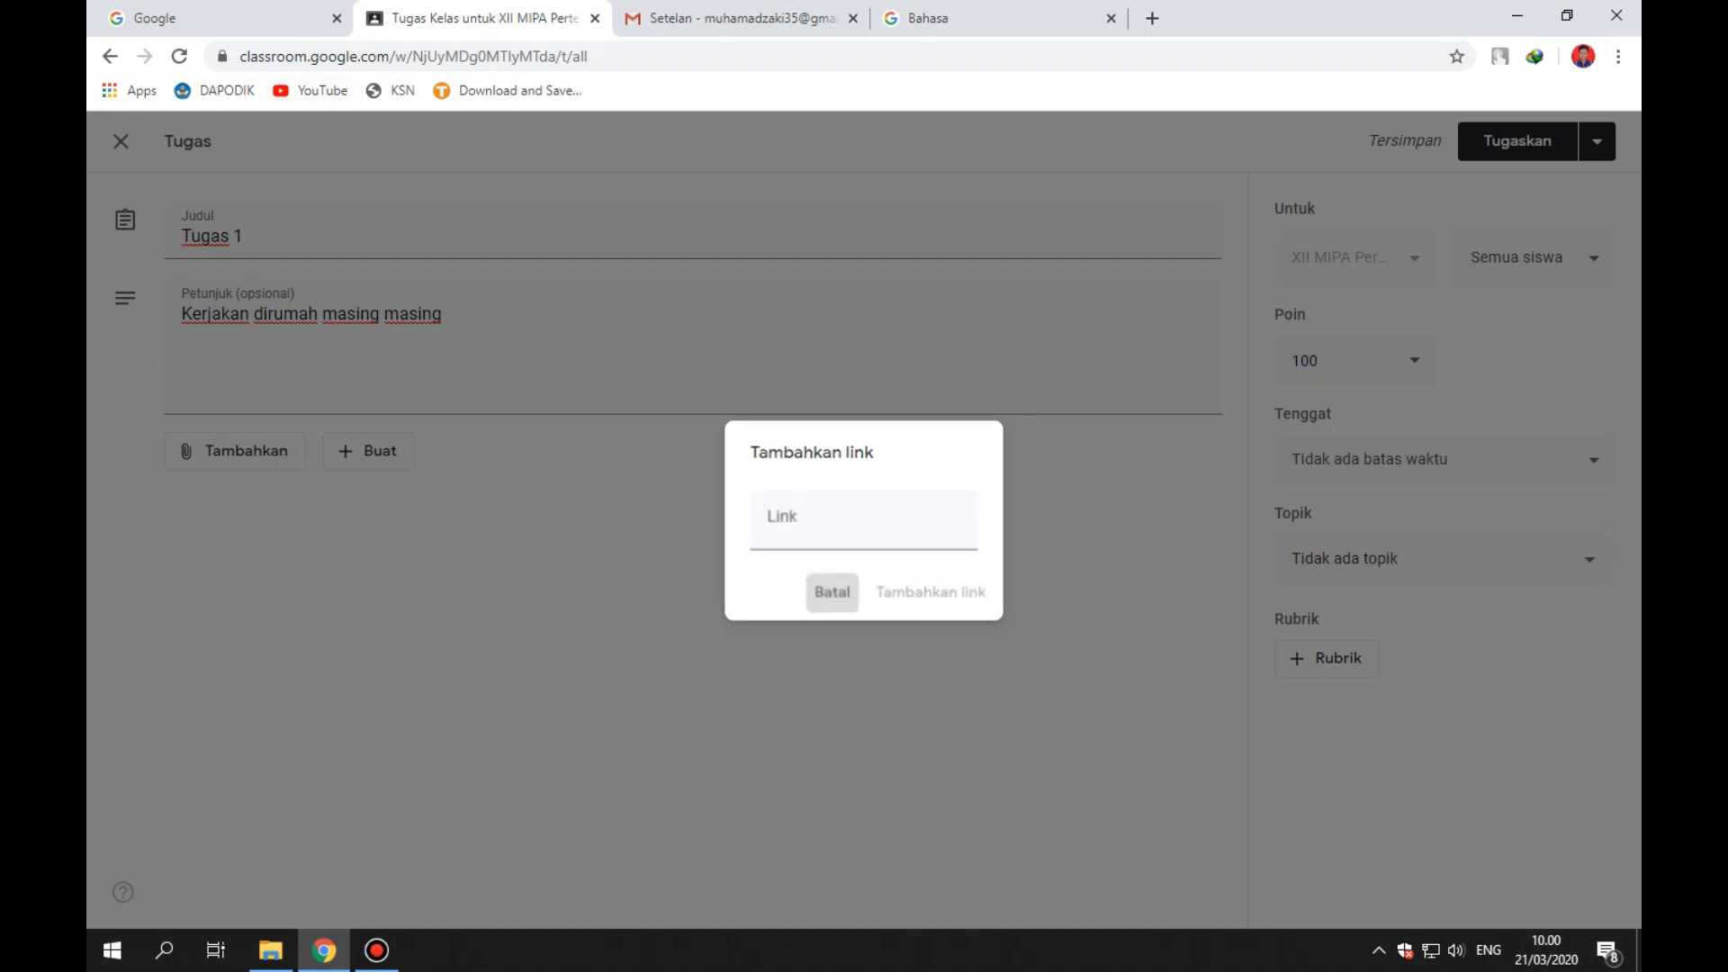
# View how a file is chosen from the device for upload to the assignment, and leave without selecting any.
pyautogui.click(243, 450)
pyautogui.click(245, 564)
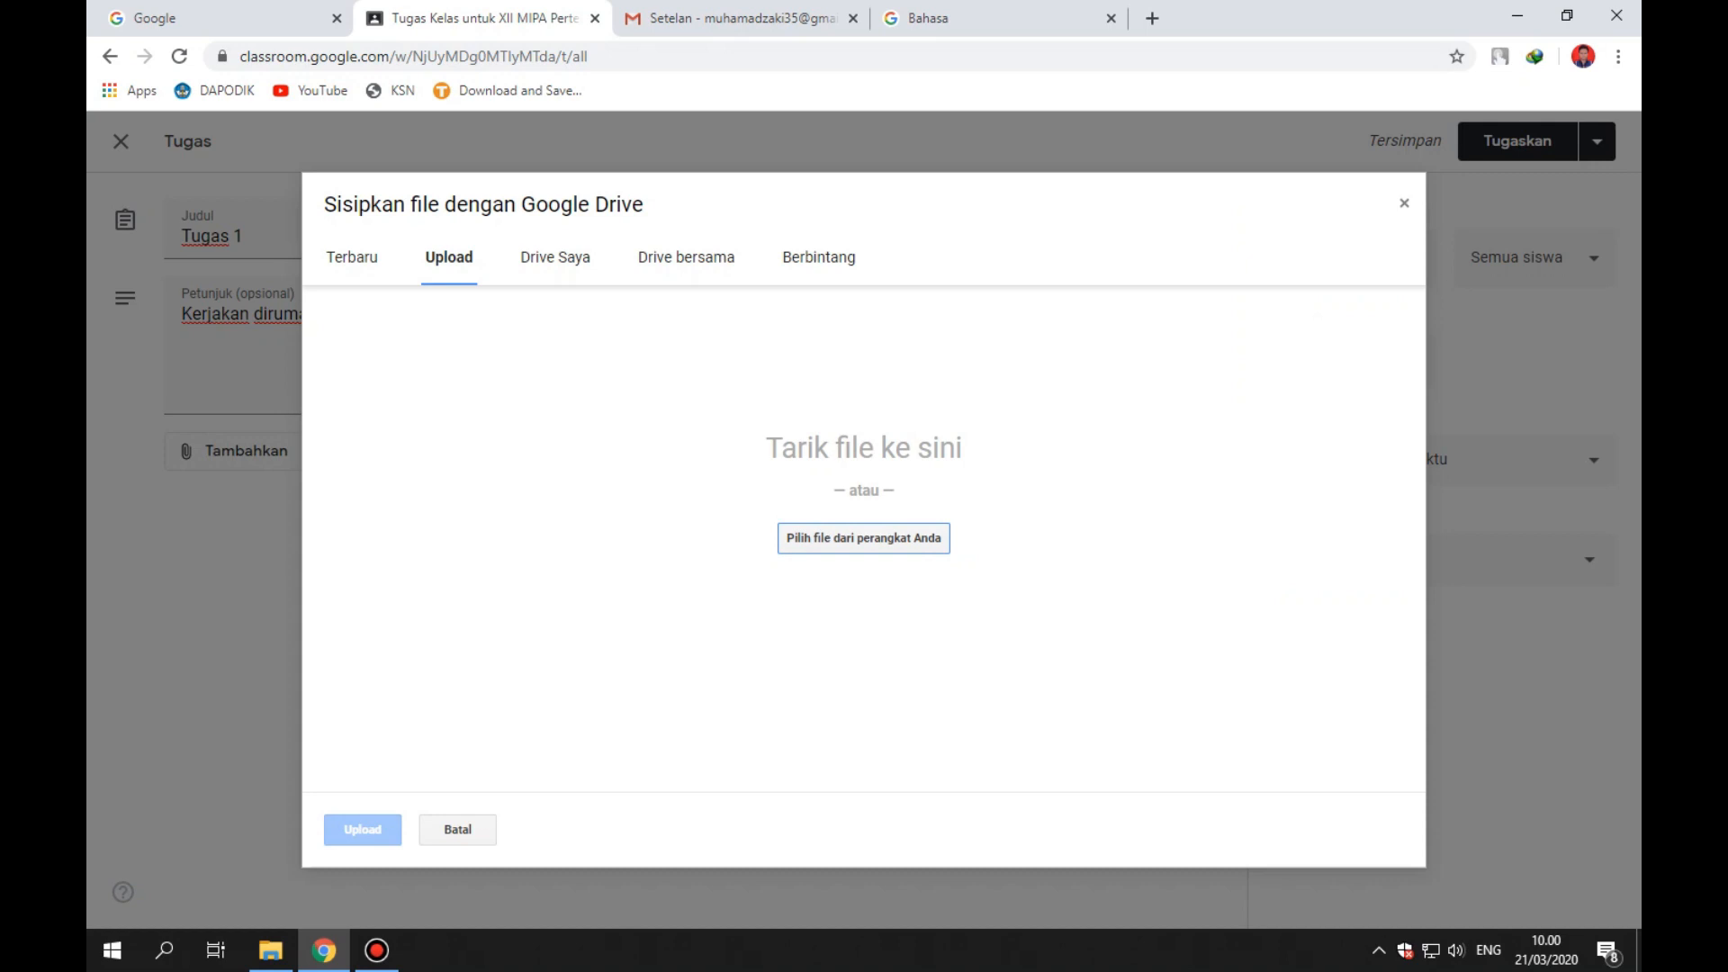
pyautogui.click(863, 538)
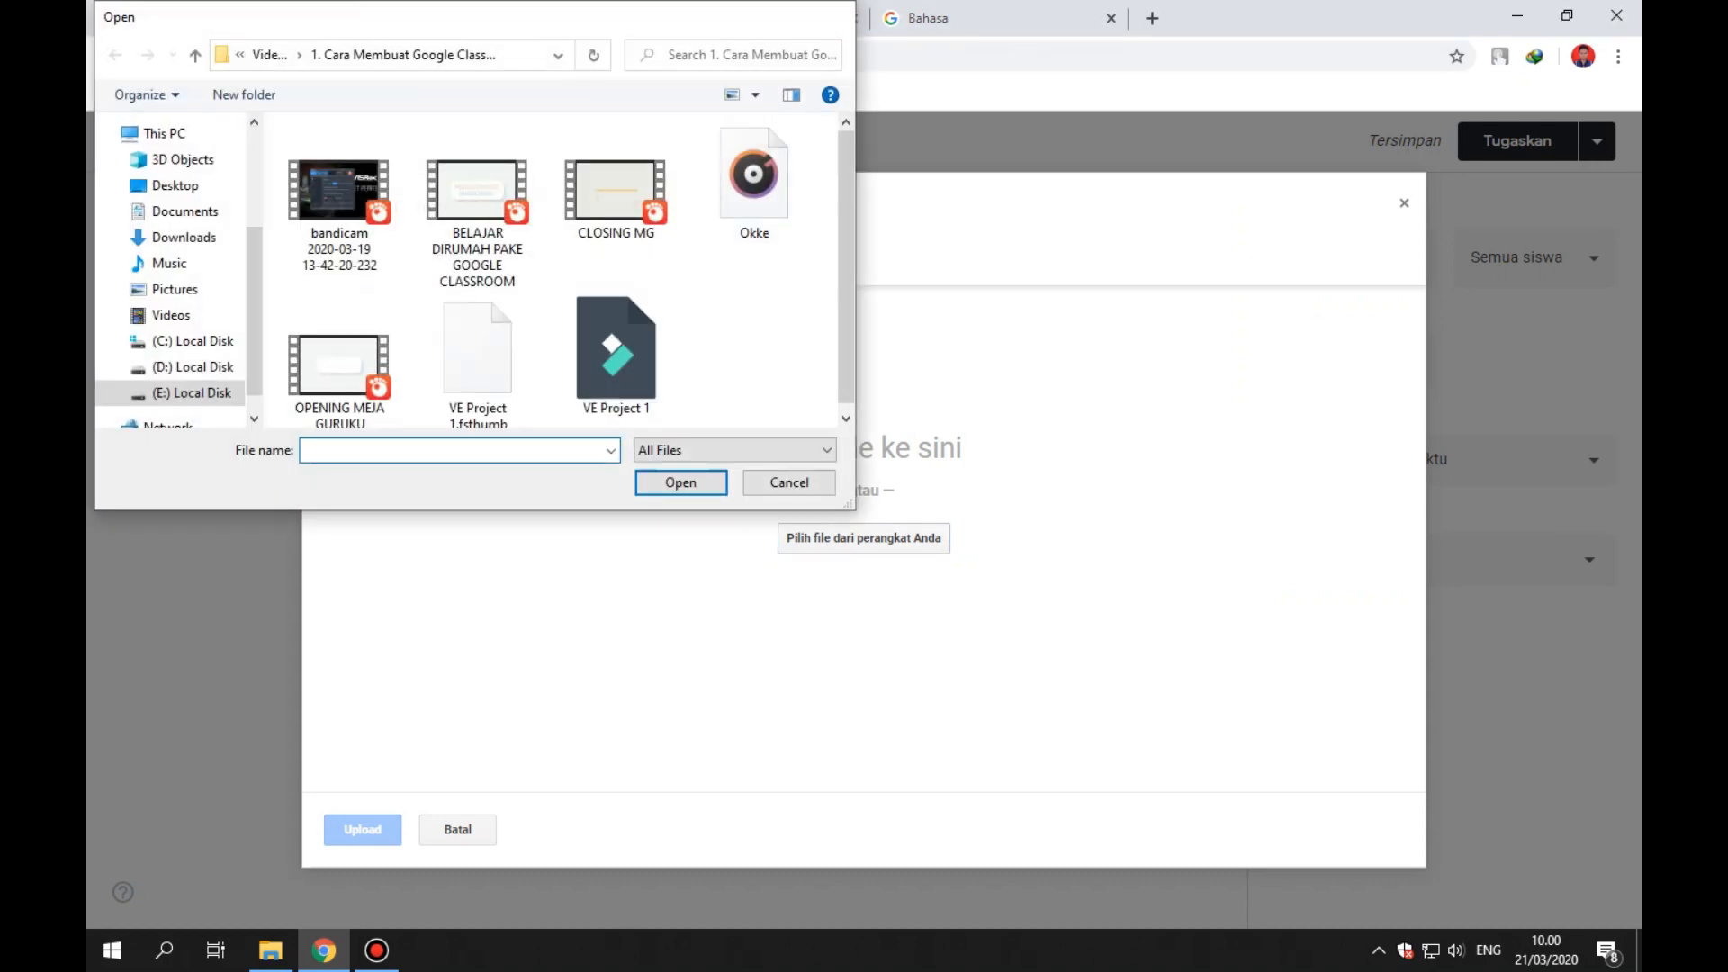
pyautogui.press('Escape')
pyautogui.press('Escape')
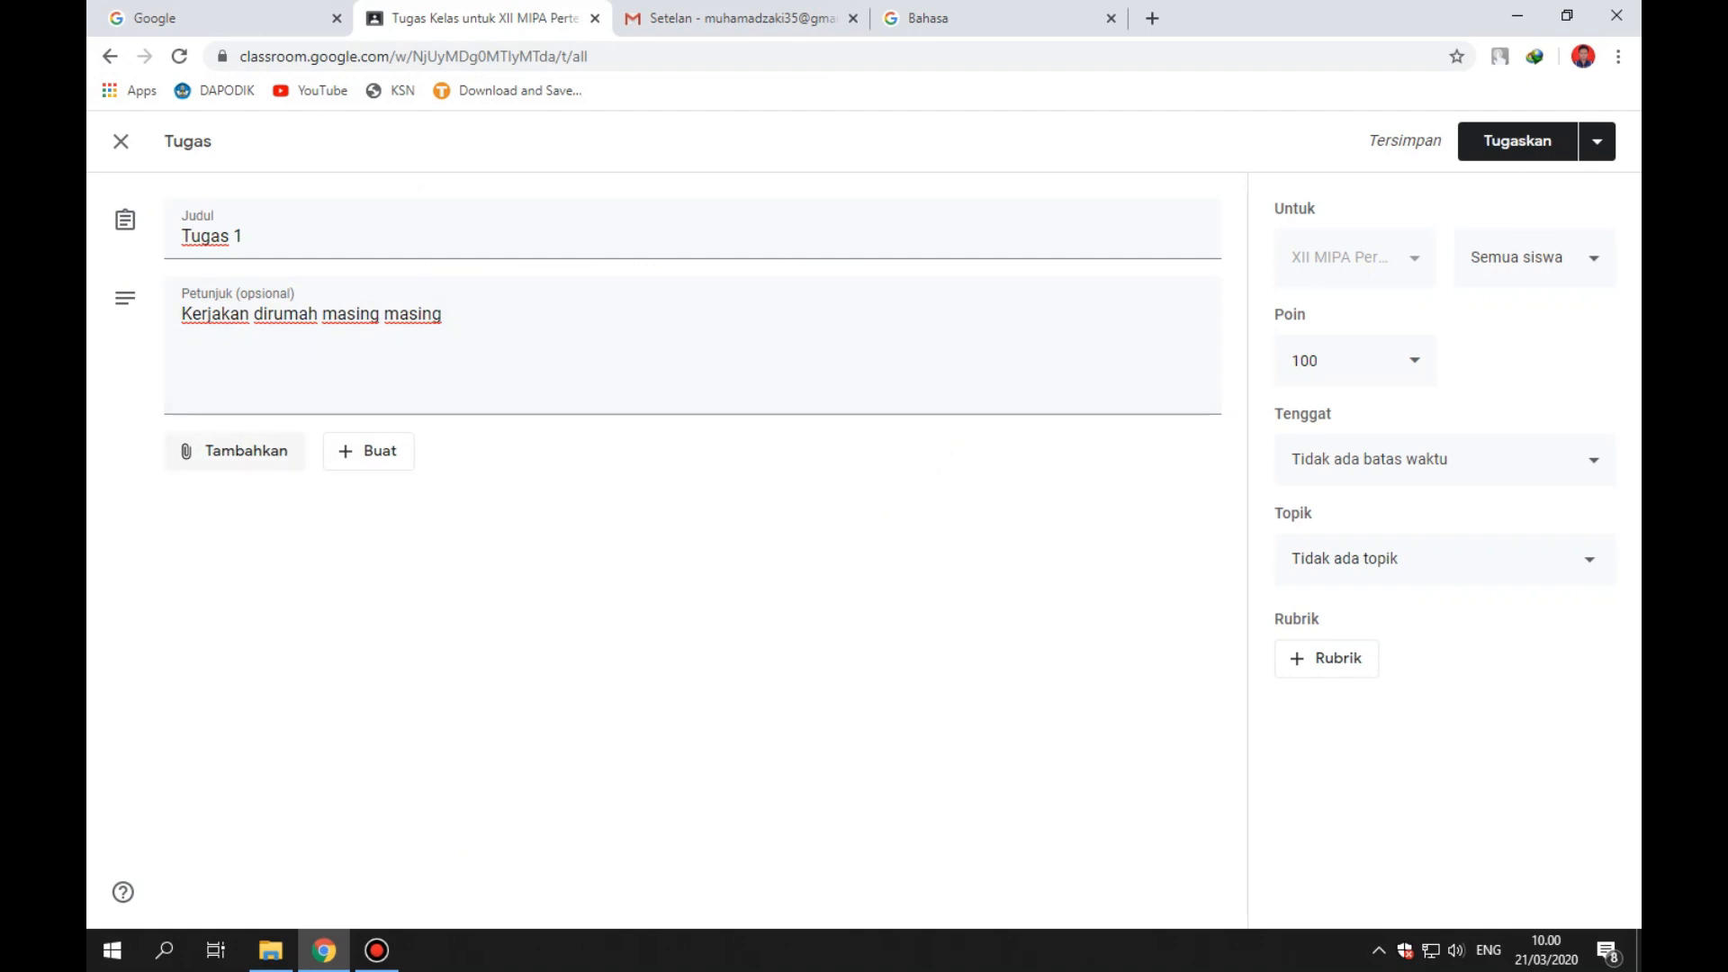
# View the YouTube video attachment dialog, and examine the file types that can be newly created for the assignment.
pyautogui.click(235, 450)
pyautogui.click(247, 597)
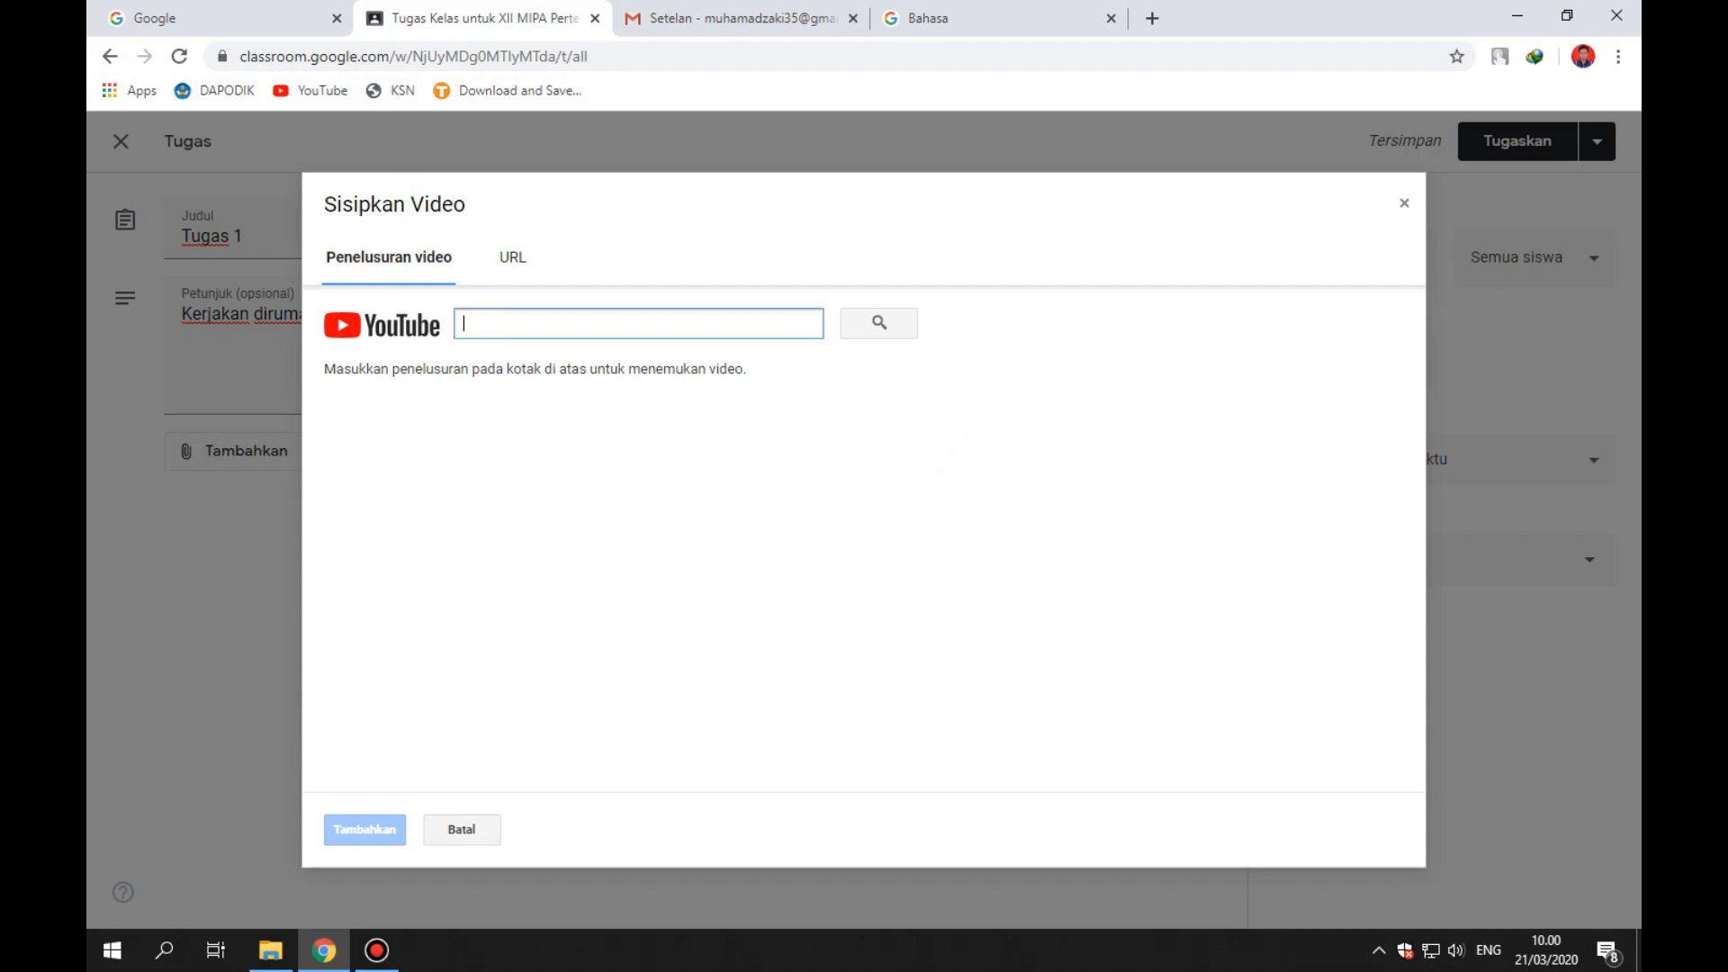
pyautogui.click(1404, 203)
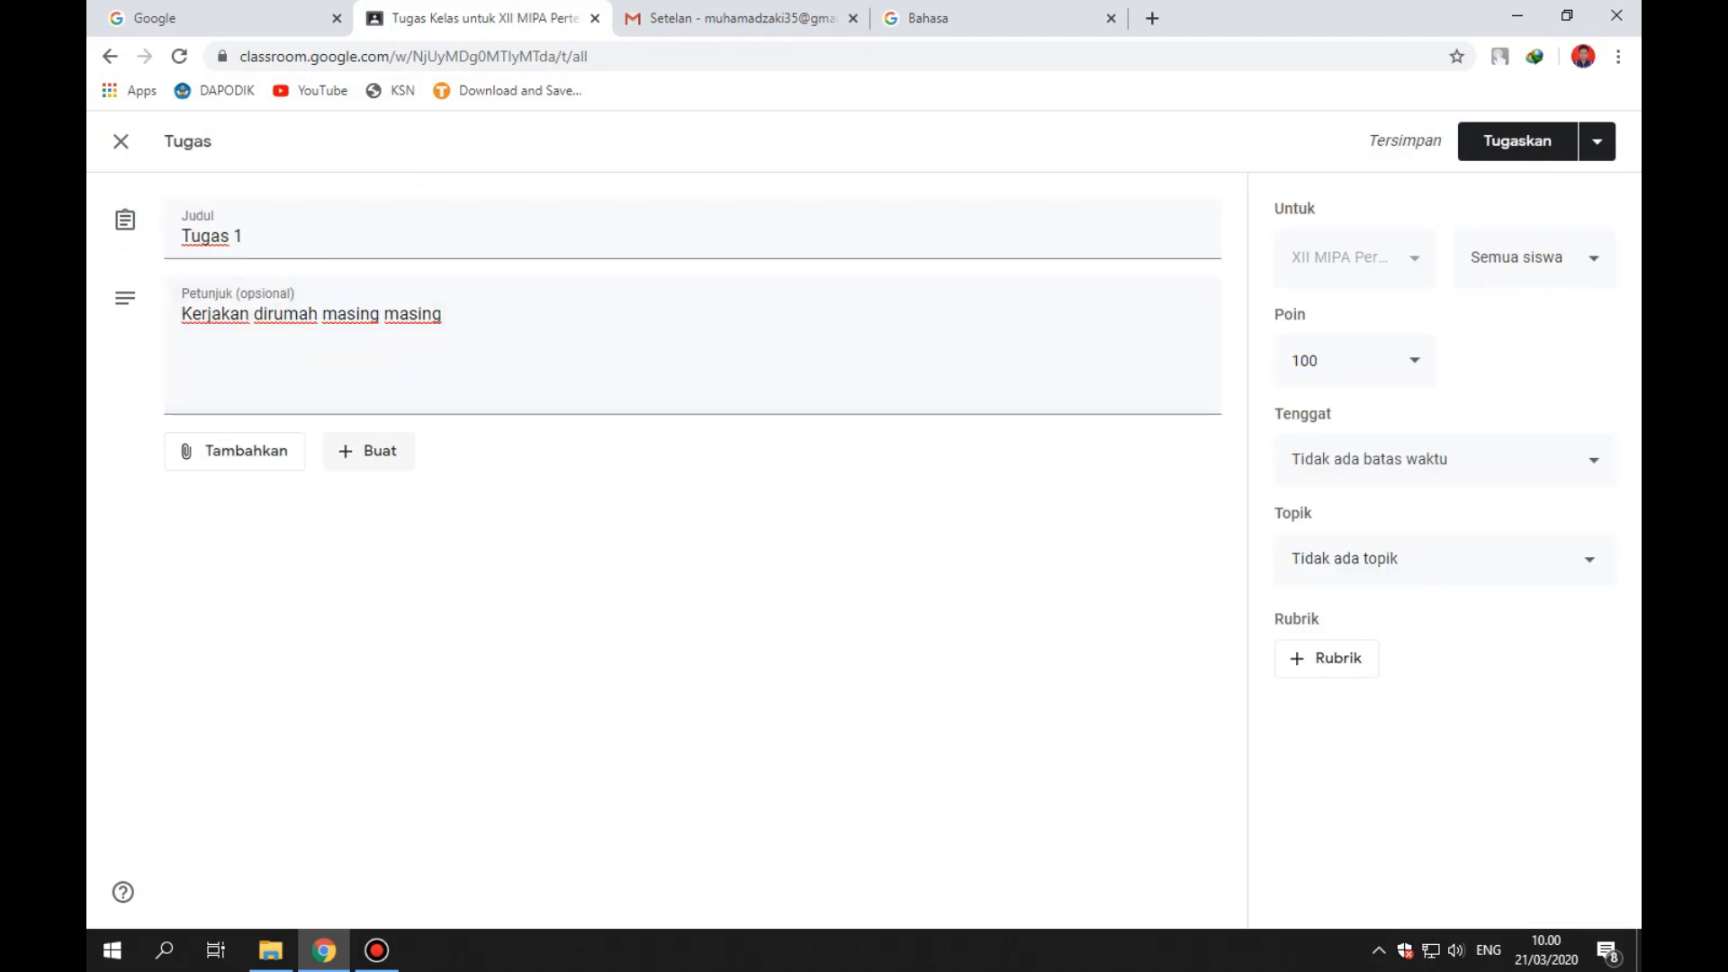
pyautogui.click(368, 450)
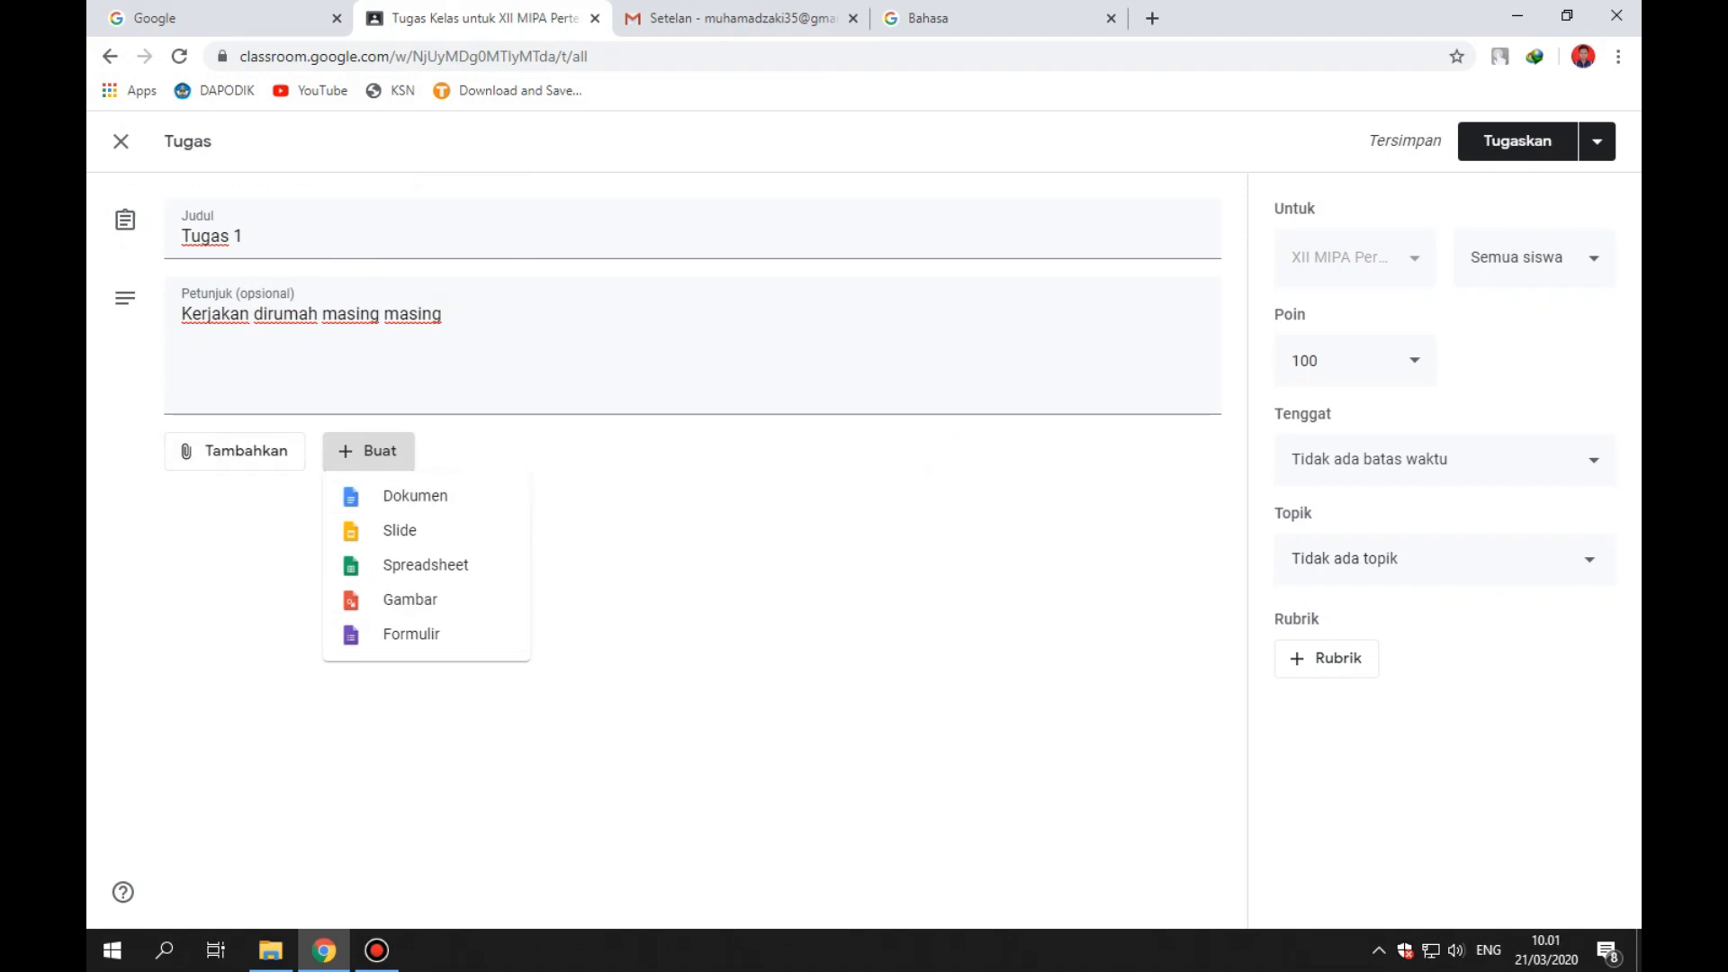
pyautogui.click(368, 451)
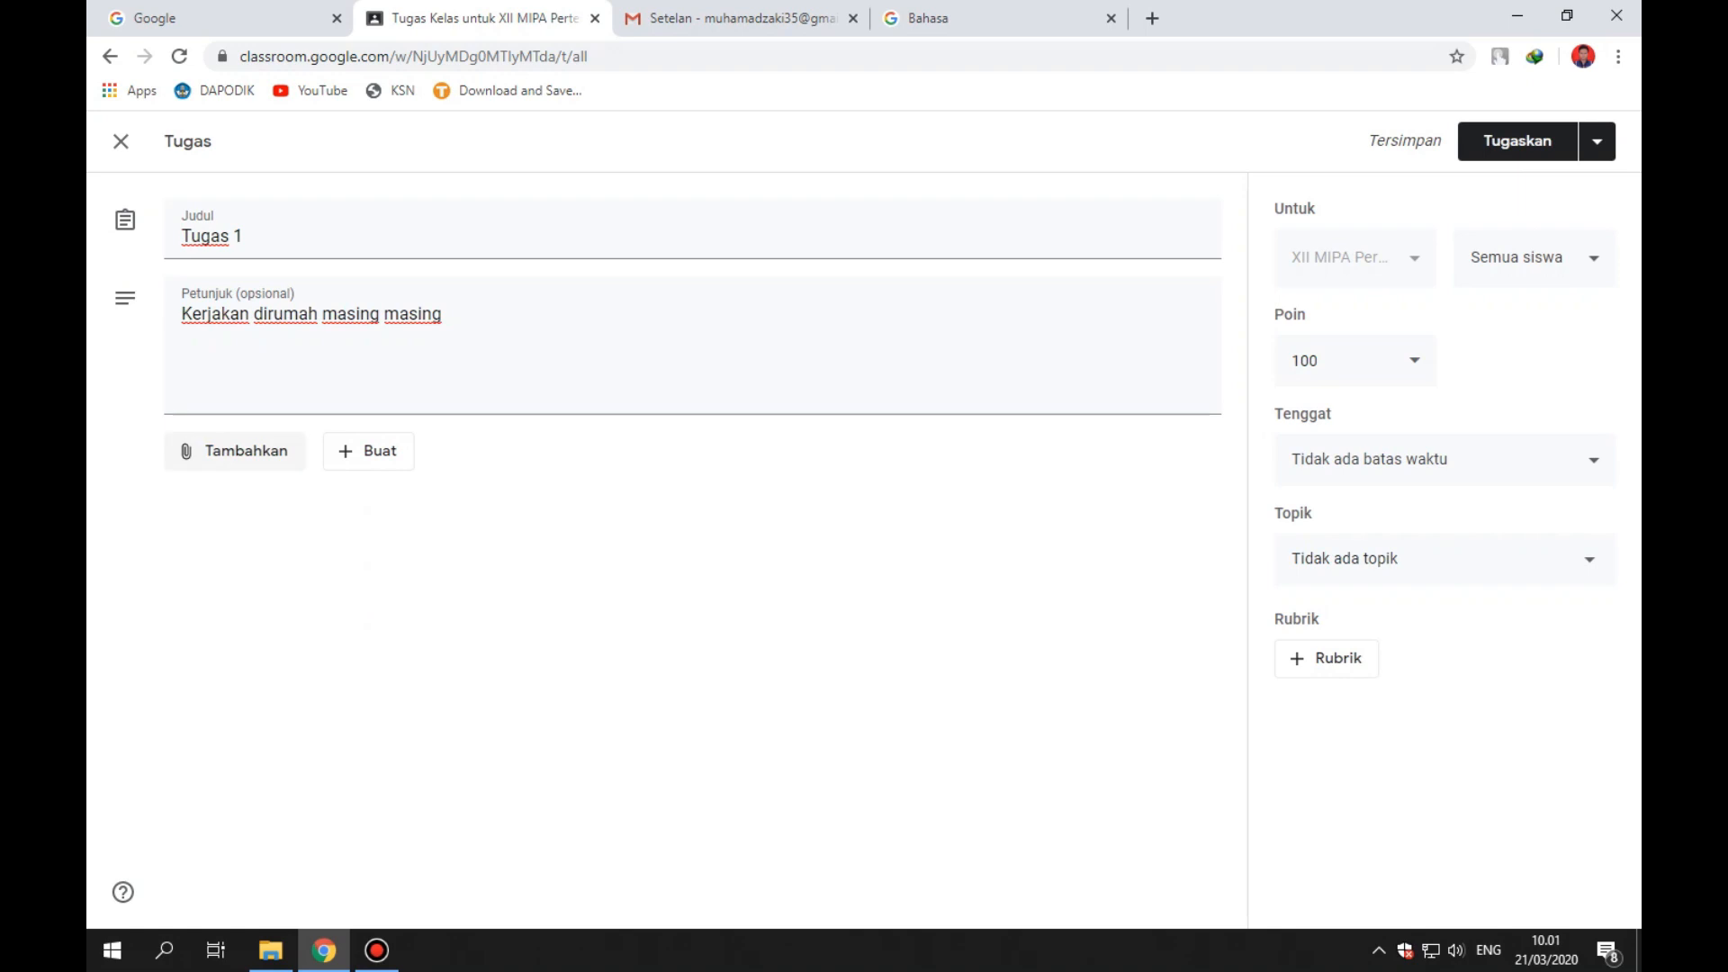
# Try to upload pergub_50_th_2019.pdf from the E: drive as an attachment to the assignment.
pyautogui.click(235, 451)
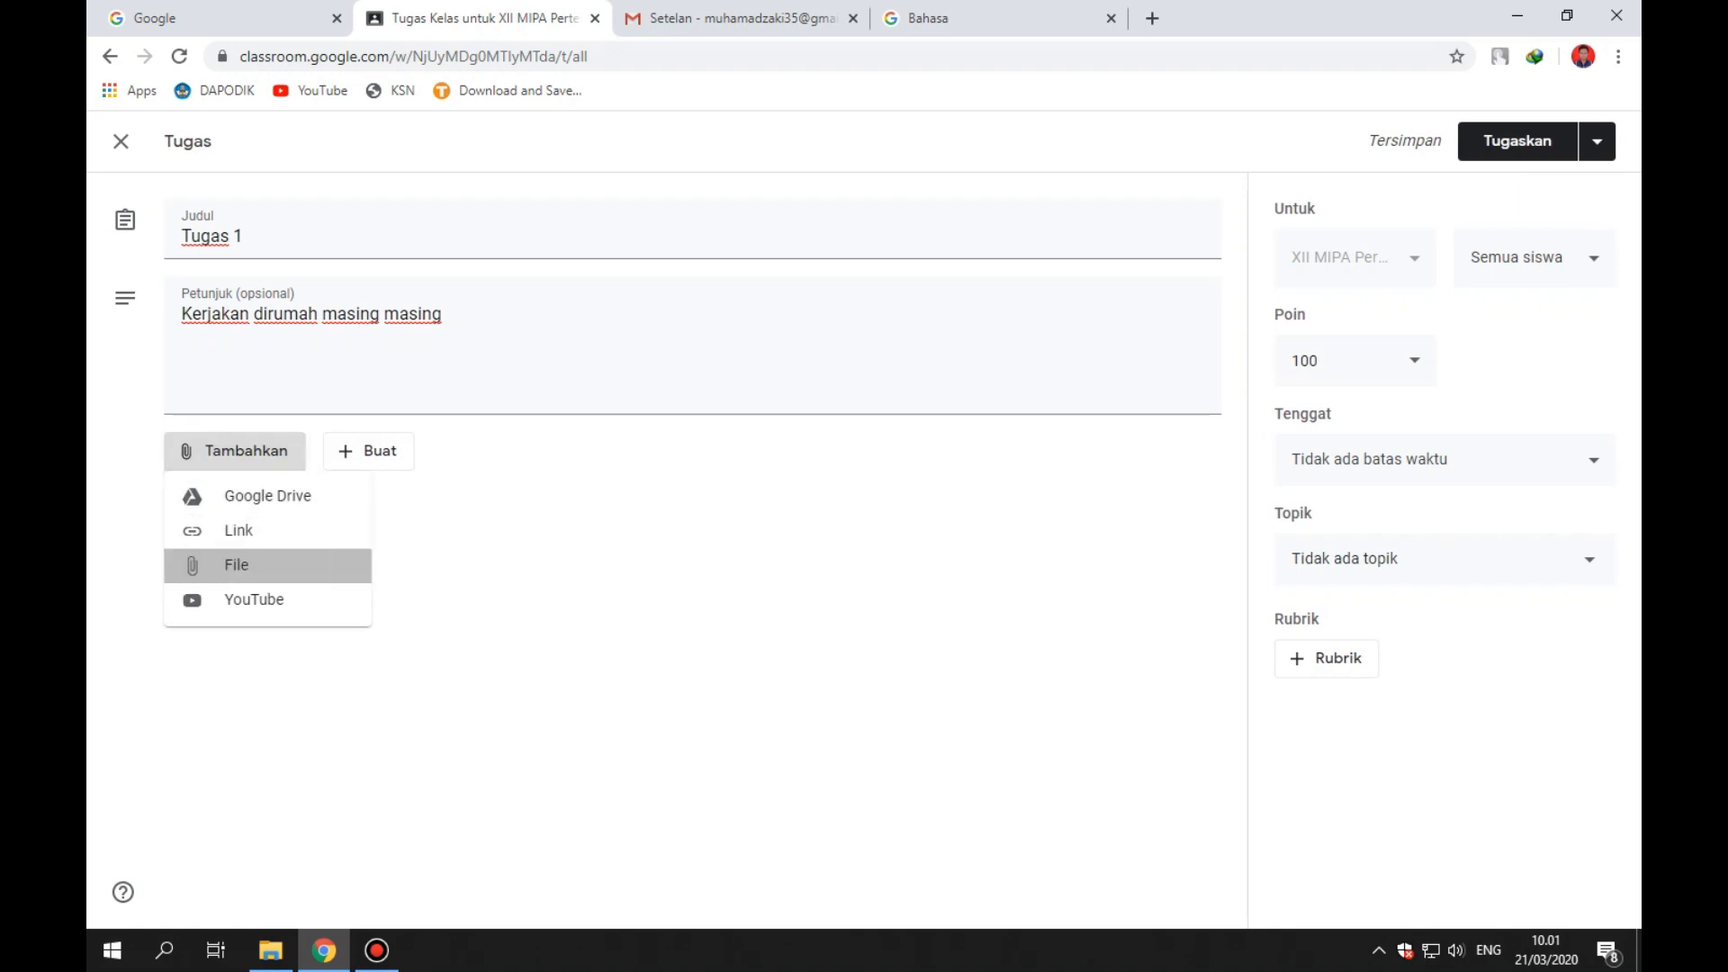
pyautogui.click(235, 564)
pyautogui.click(863, 538)
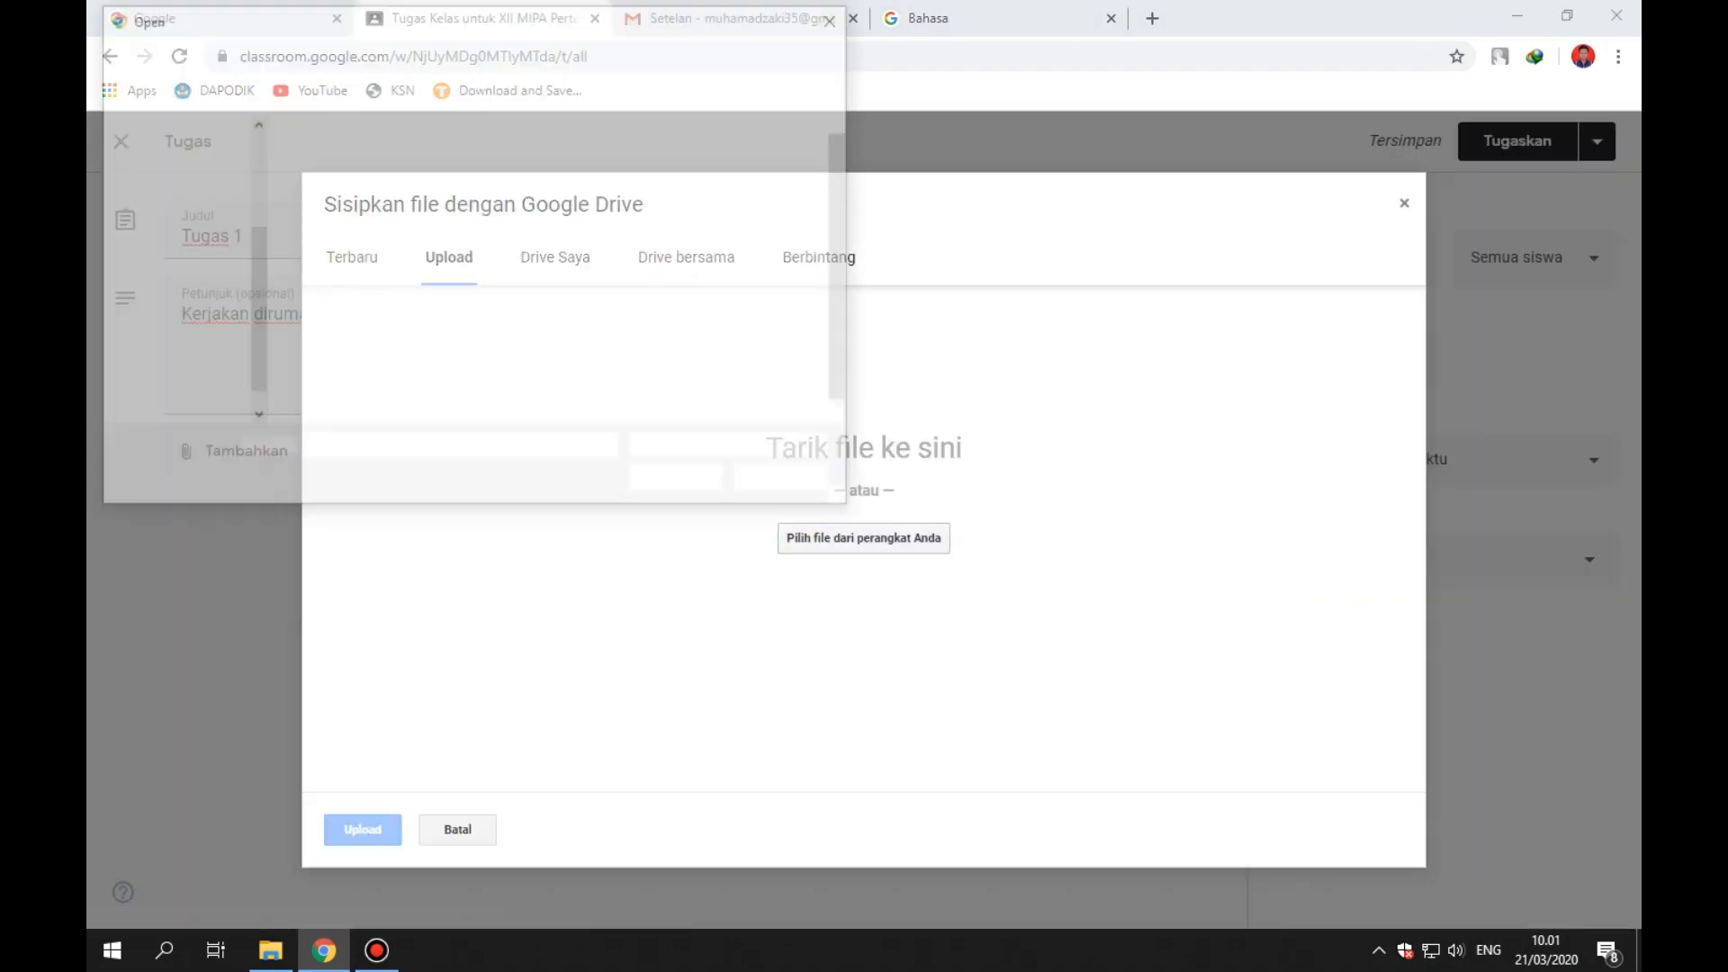
pyautogui.click(191, 393)
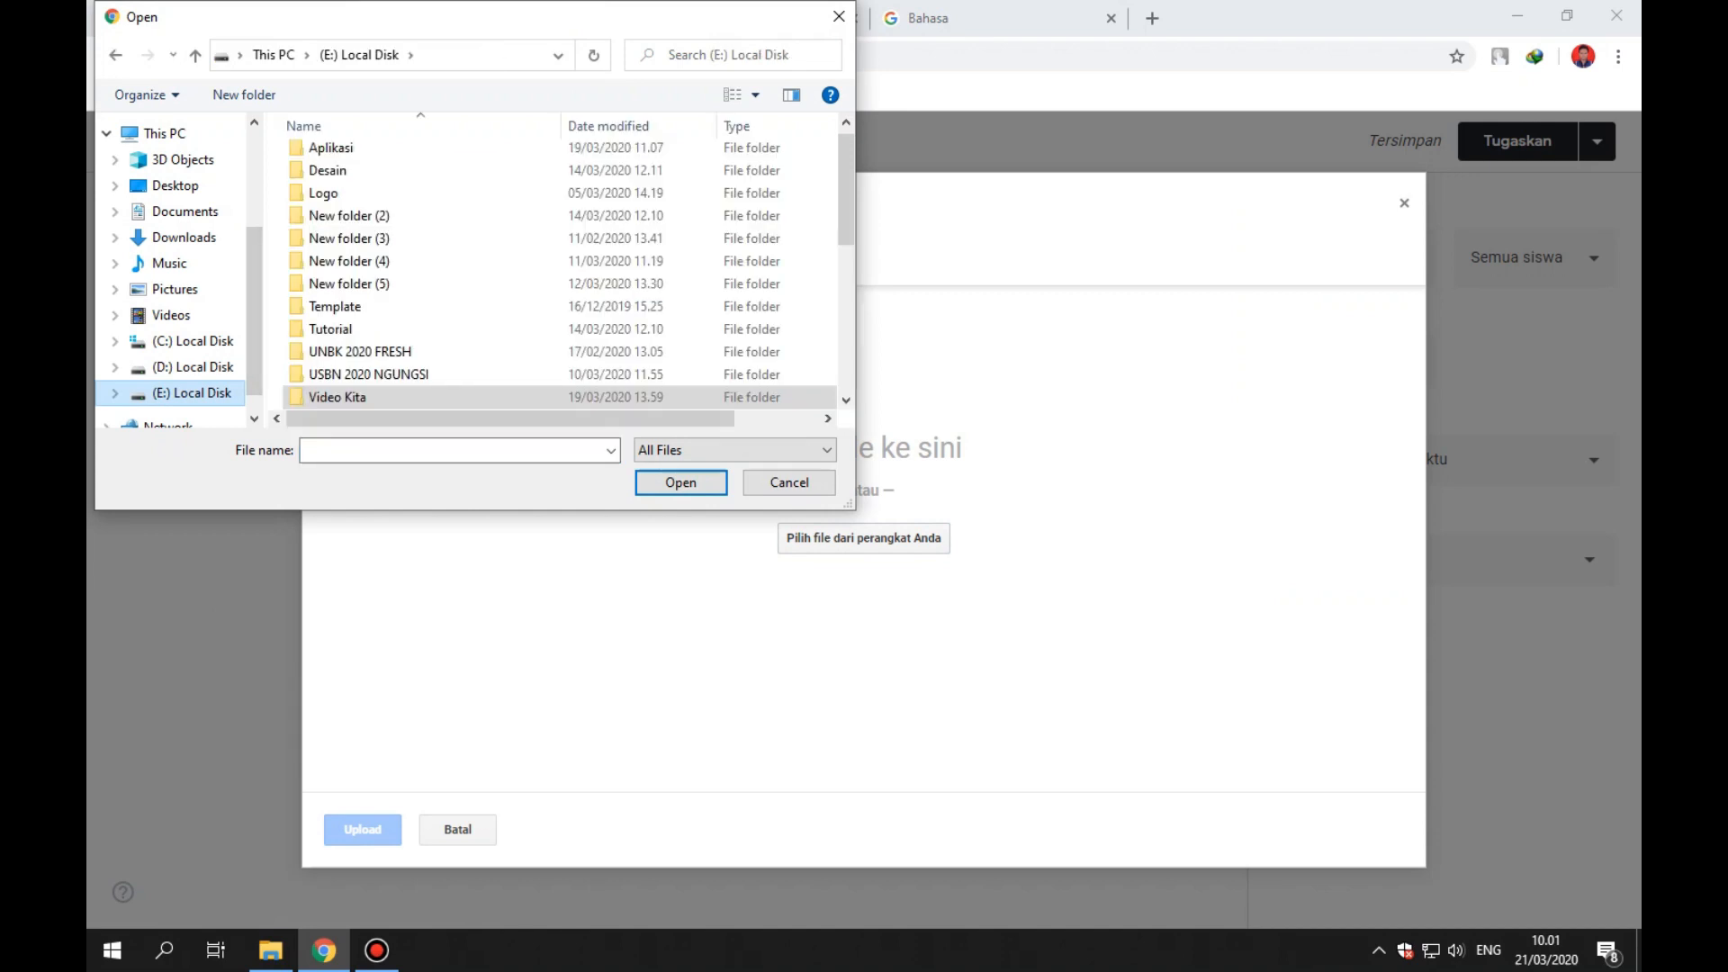
pyautogui.scroll(-5, 621, 193)
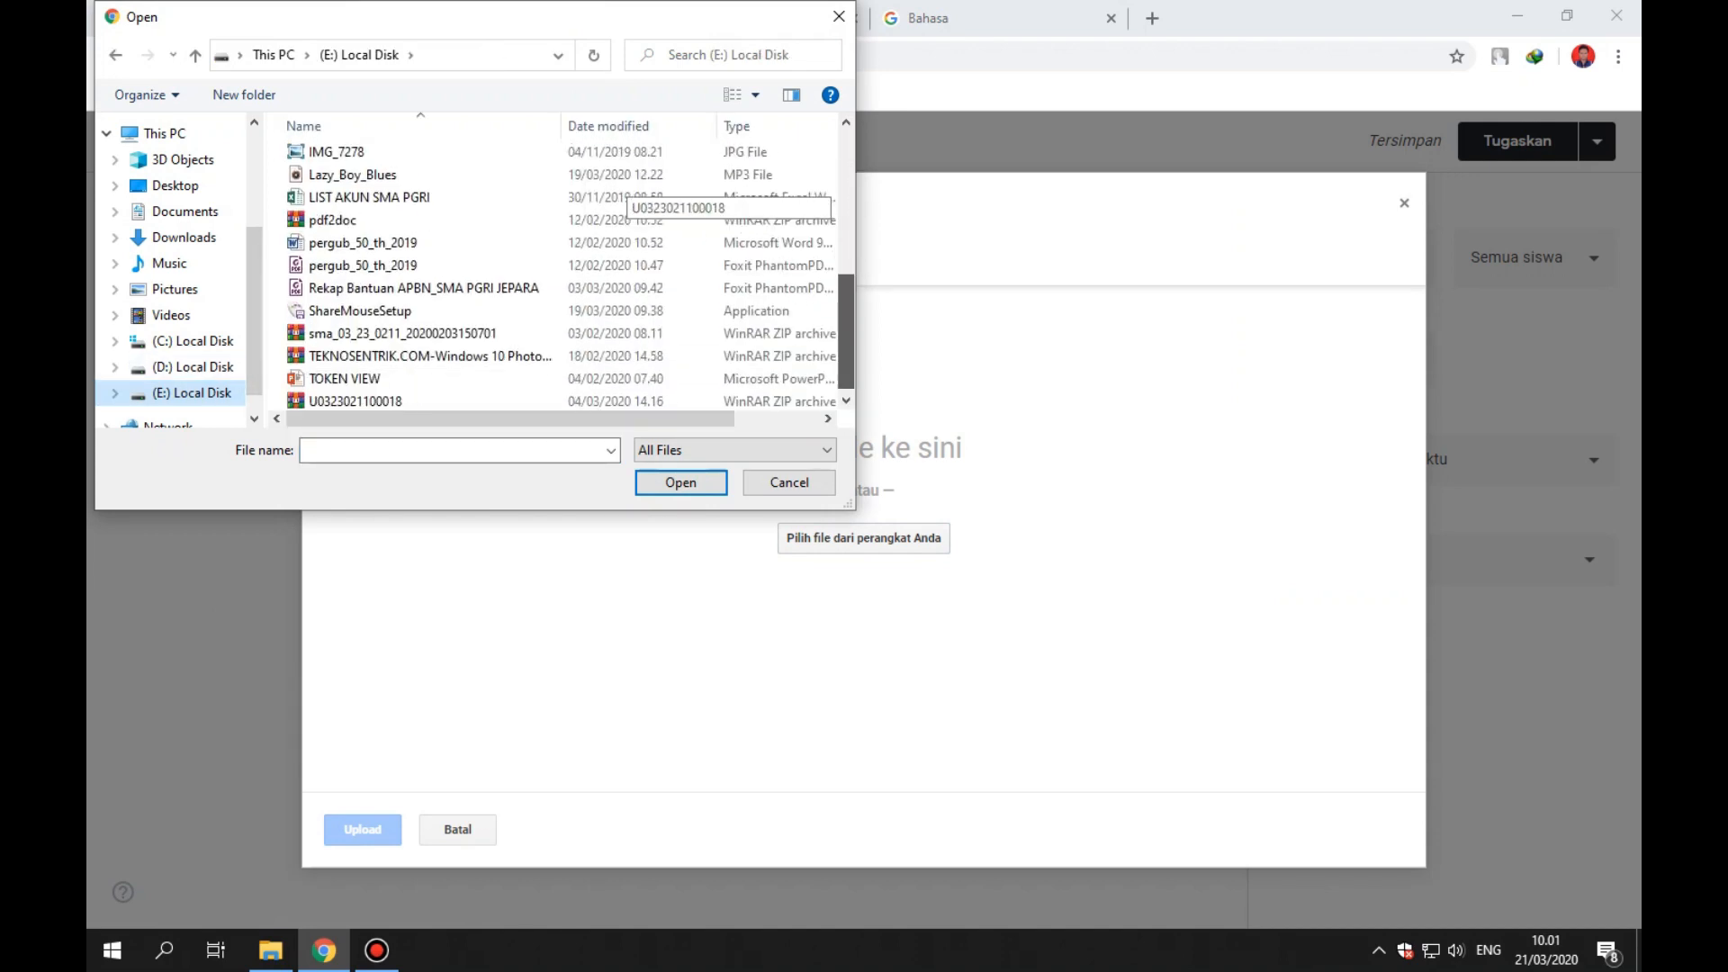
pyautogui.scroll(2, 621, 194)
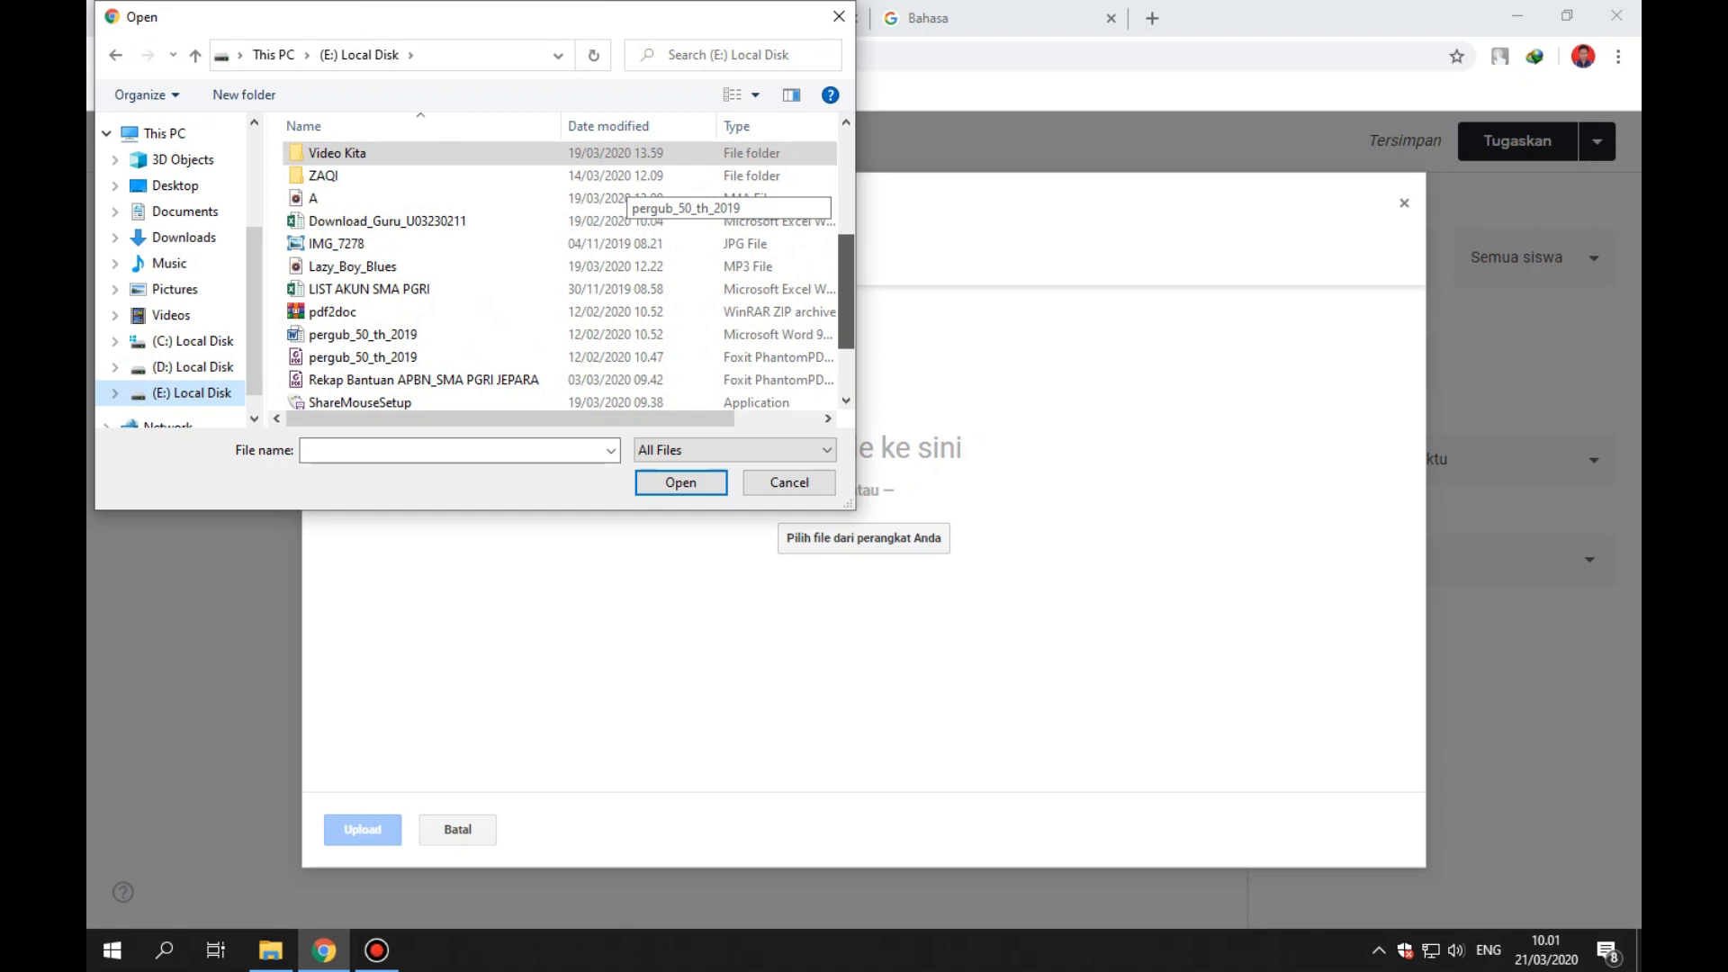
pyautogui.scroll(-2, 620, 194)
pyautogui.scroll(1, 570, 274)
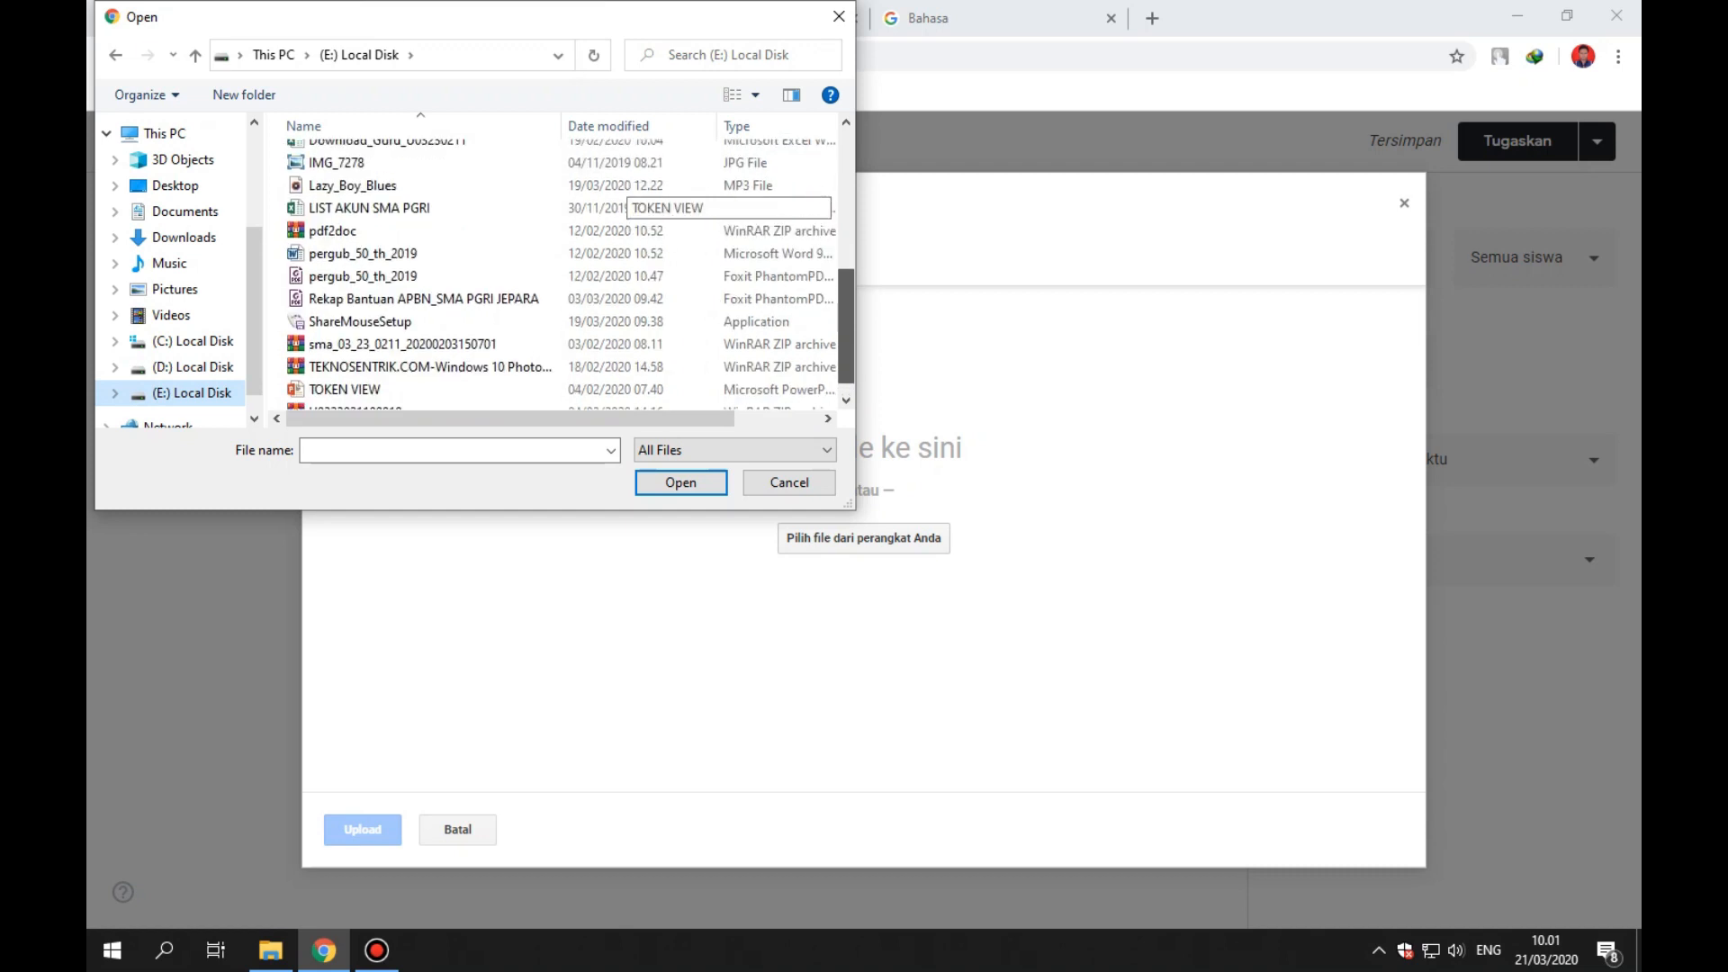
pyautogui.doubleClick(363, 293)
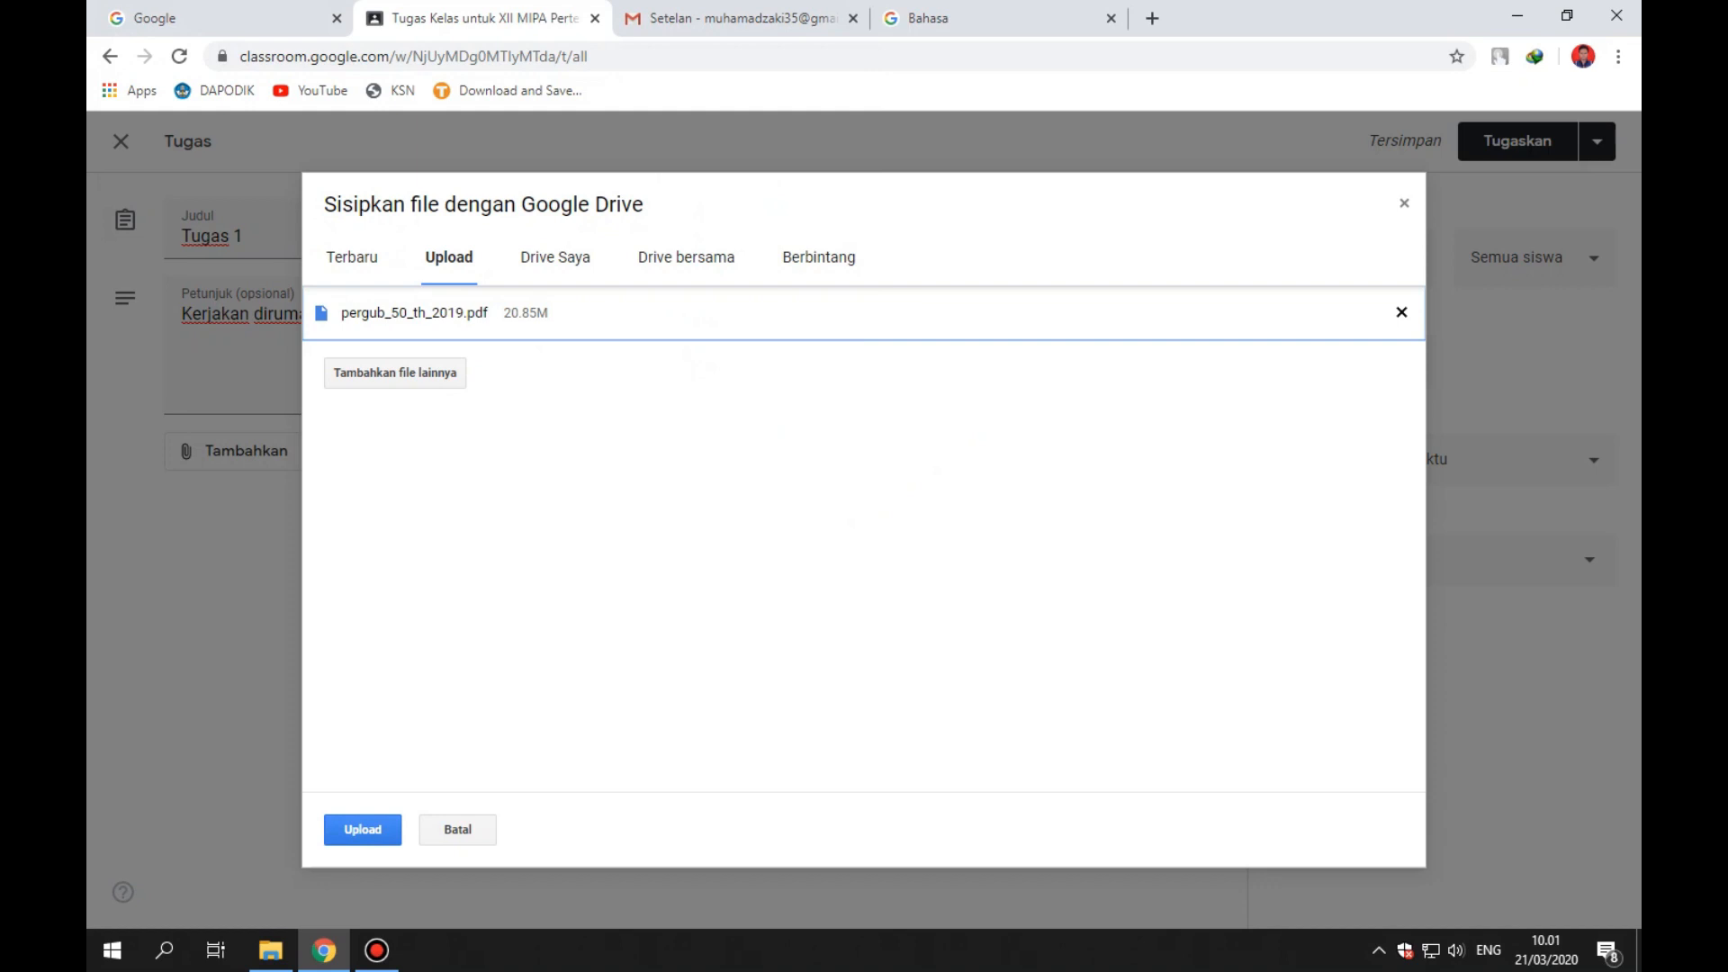
pyautogui.click(363, 829)
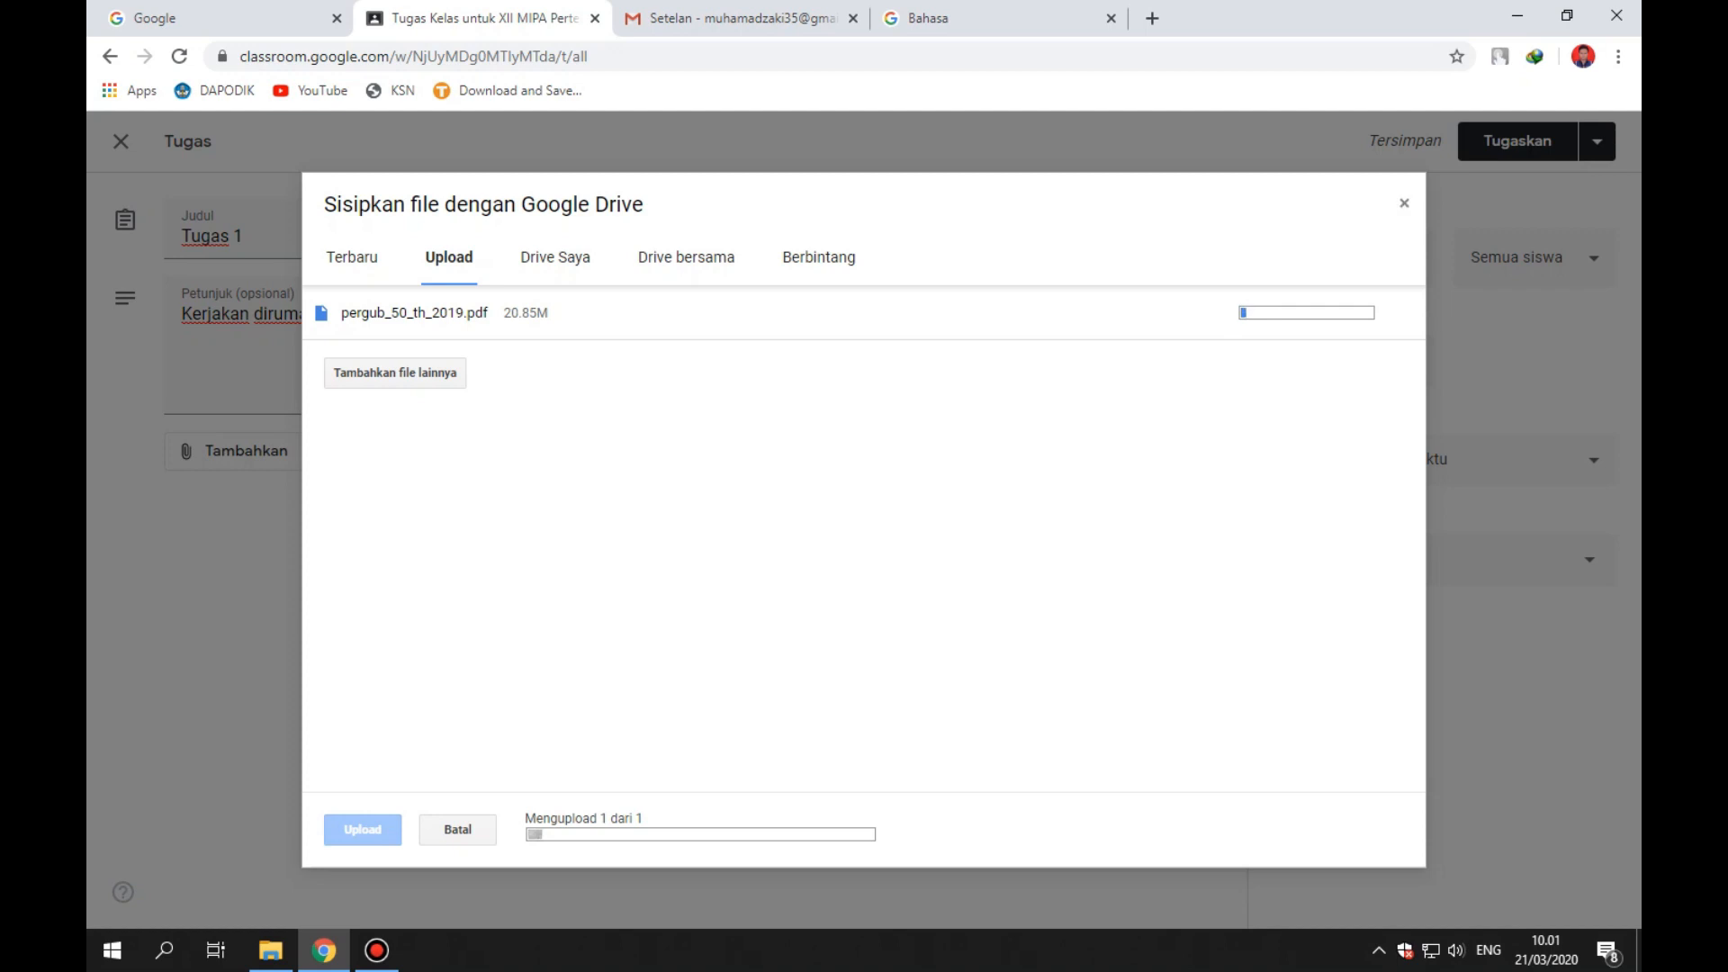
pyautogui.click(1403, 203)
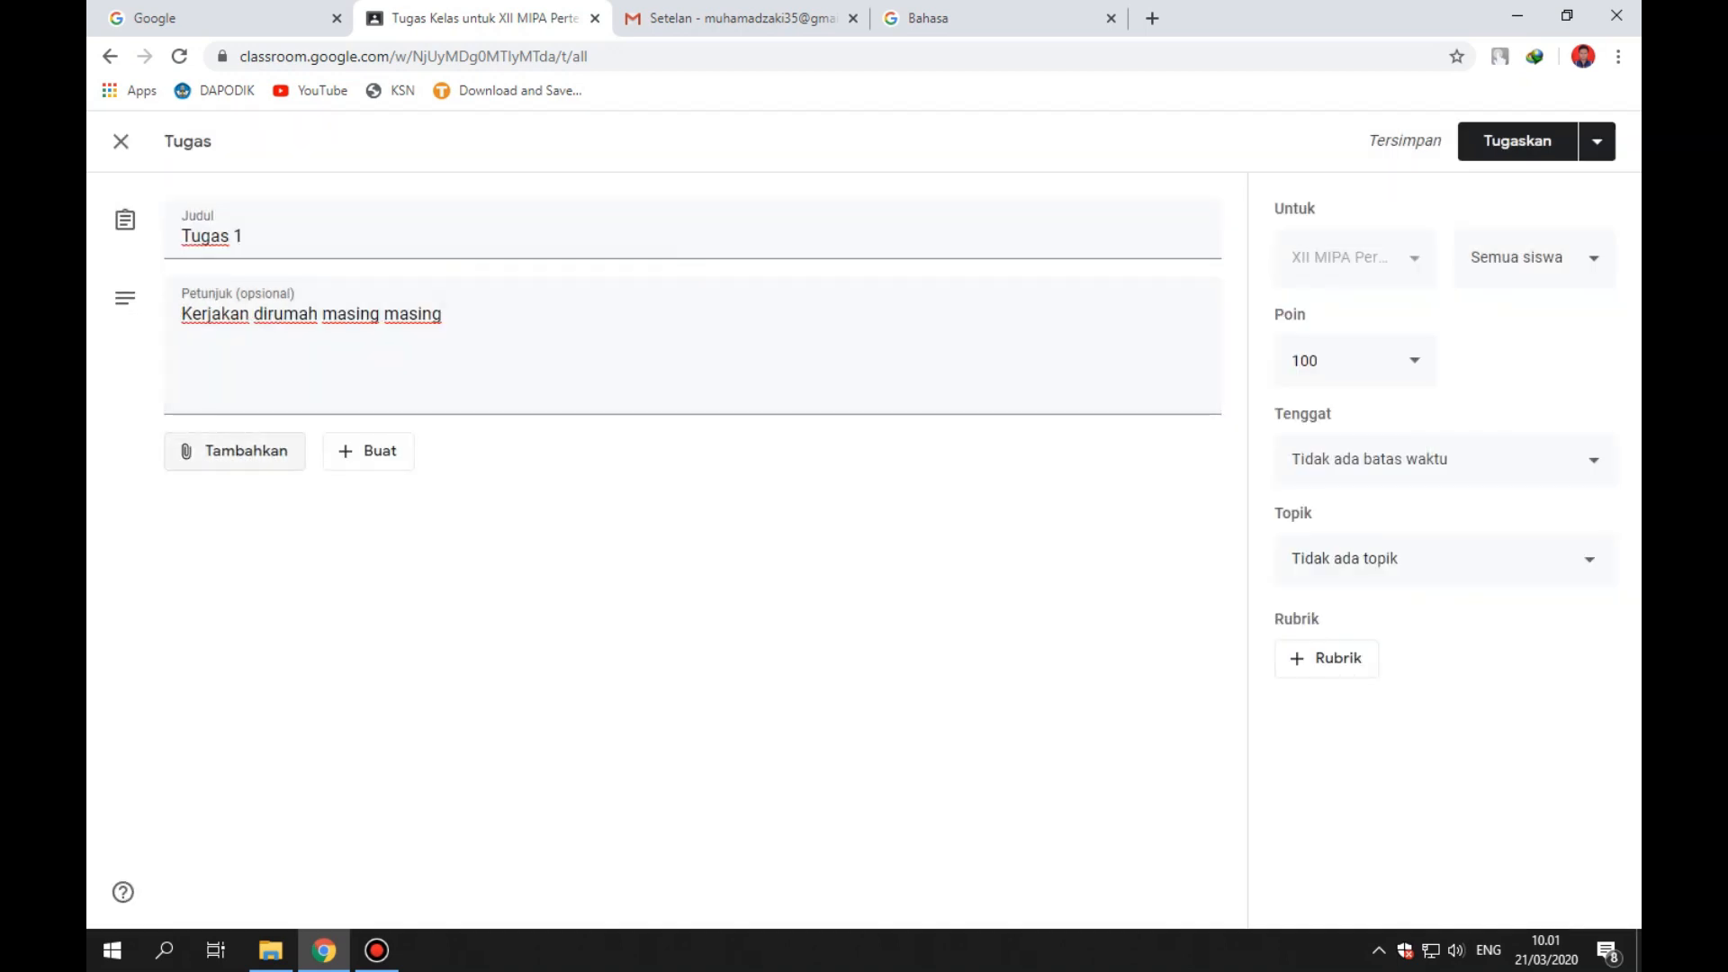
# Upload LIST AKUN SMA PGRI.xlsx from the E: drive as the assignment's attachment and dismiss the sharing settings notice.
pyautogui.click(235, 451)
pyautogui.click(237, 565)
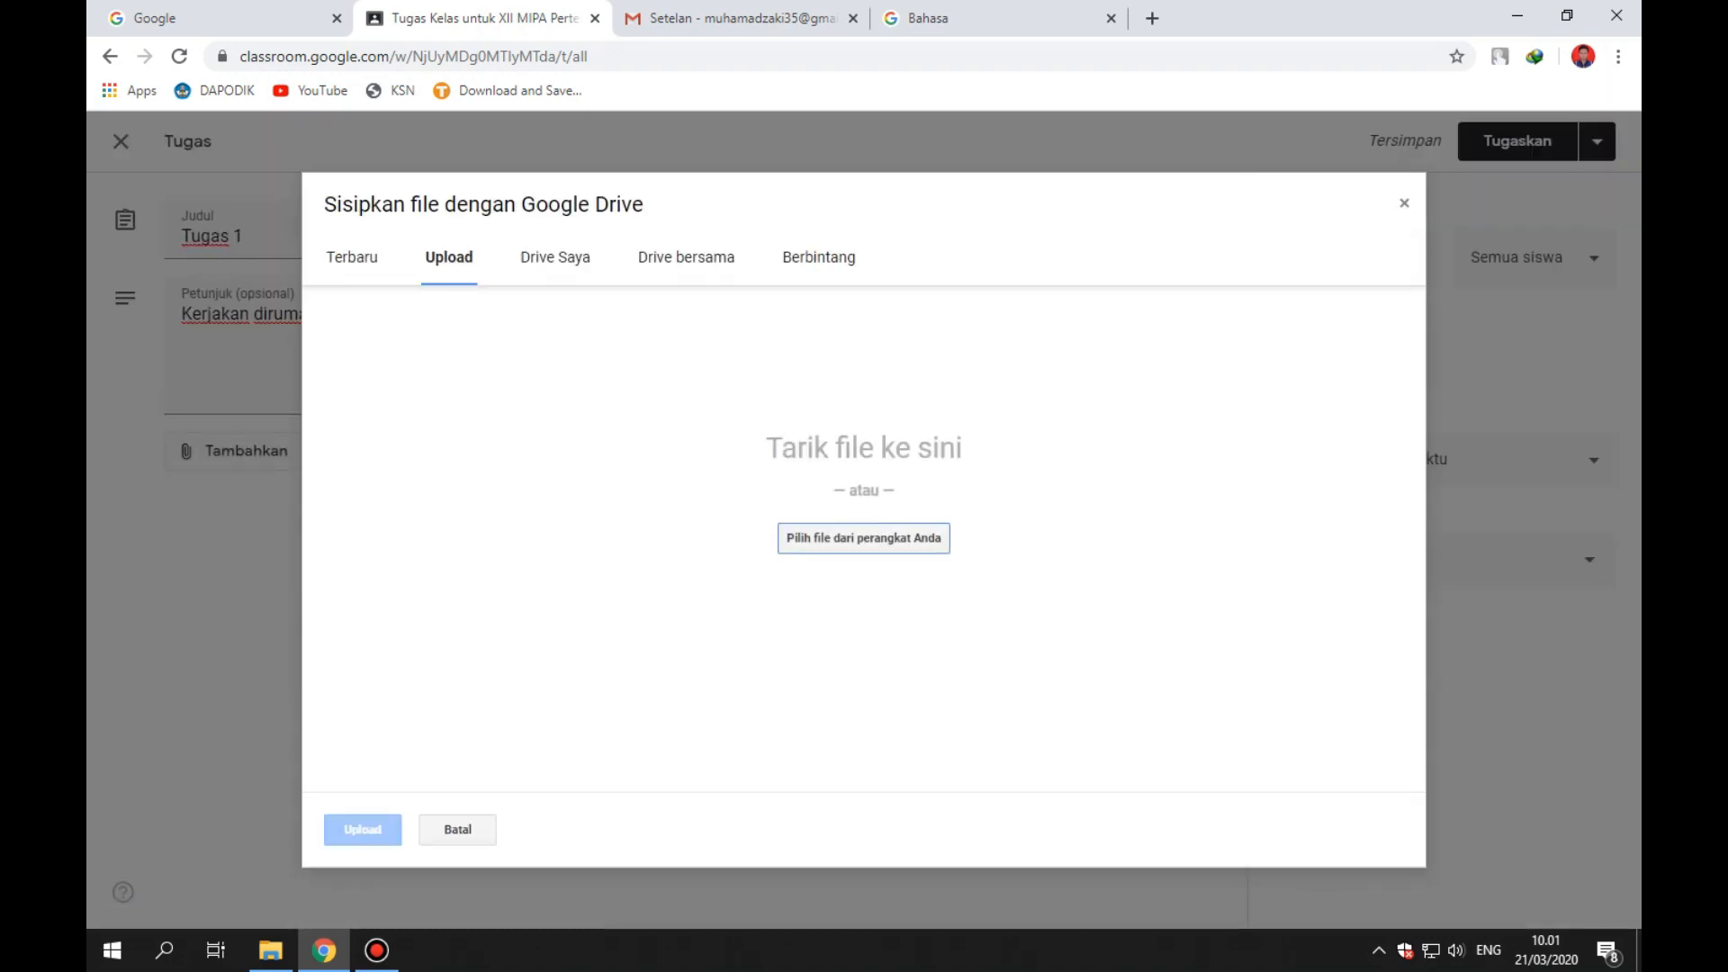
pyautogui.click(864, 538)
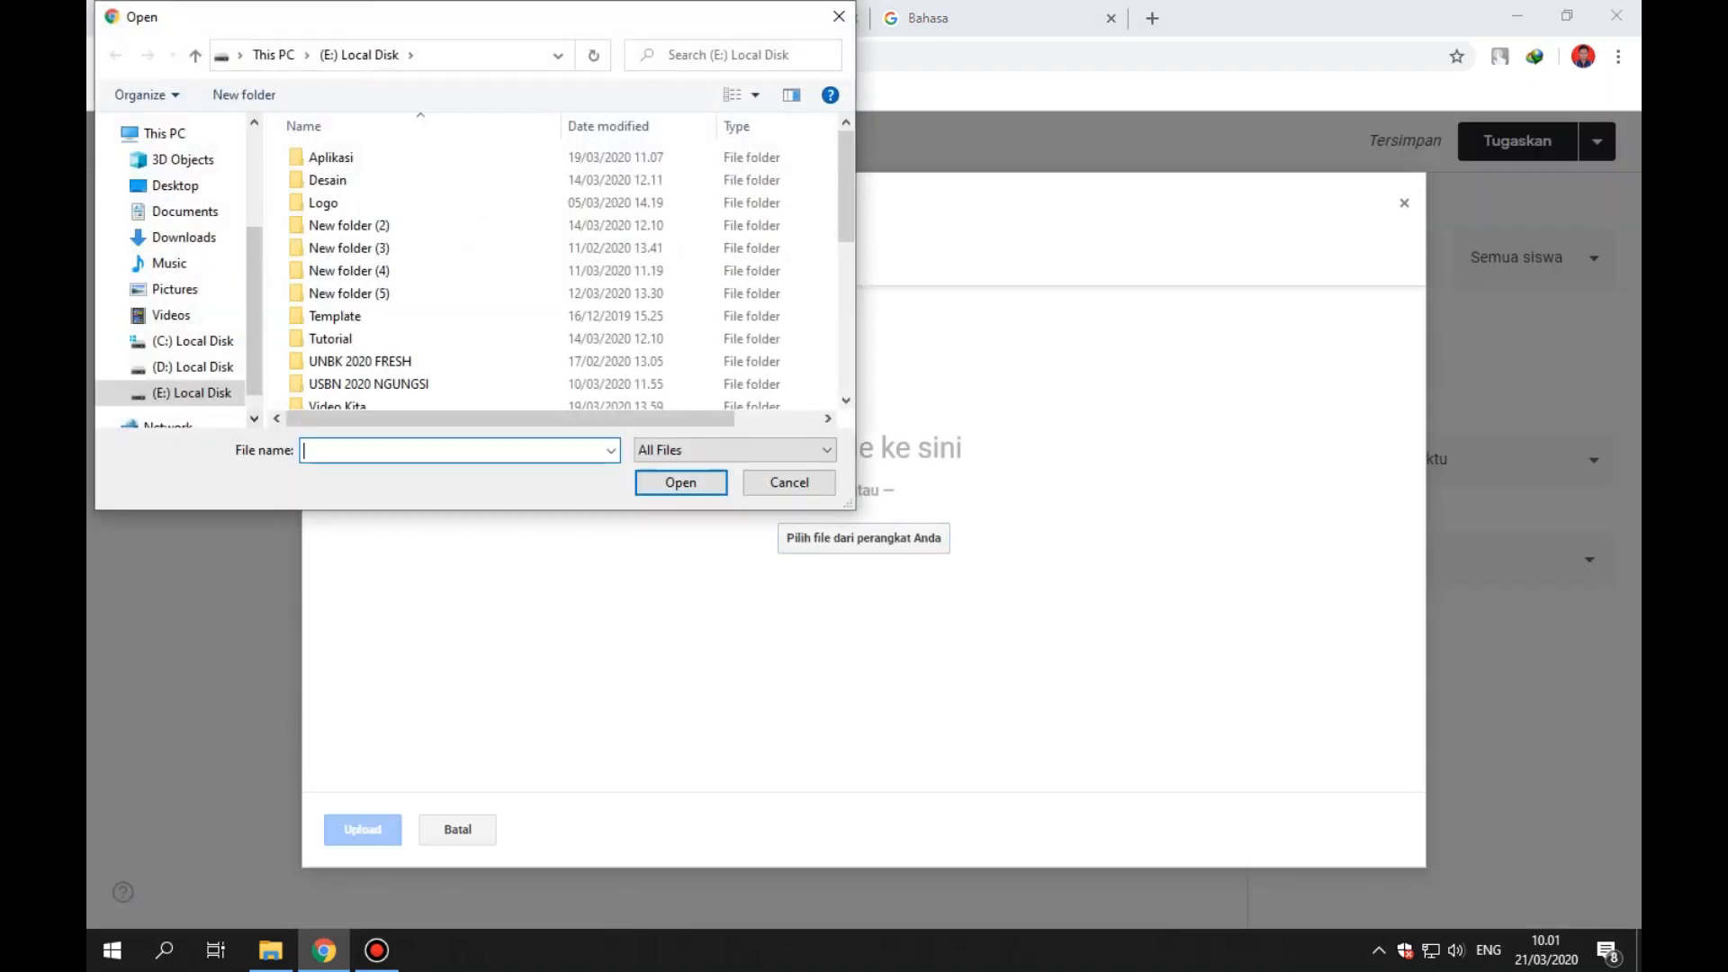
pyautogui.scroll(-5, 558, 270)
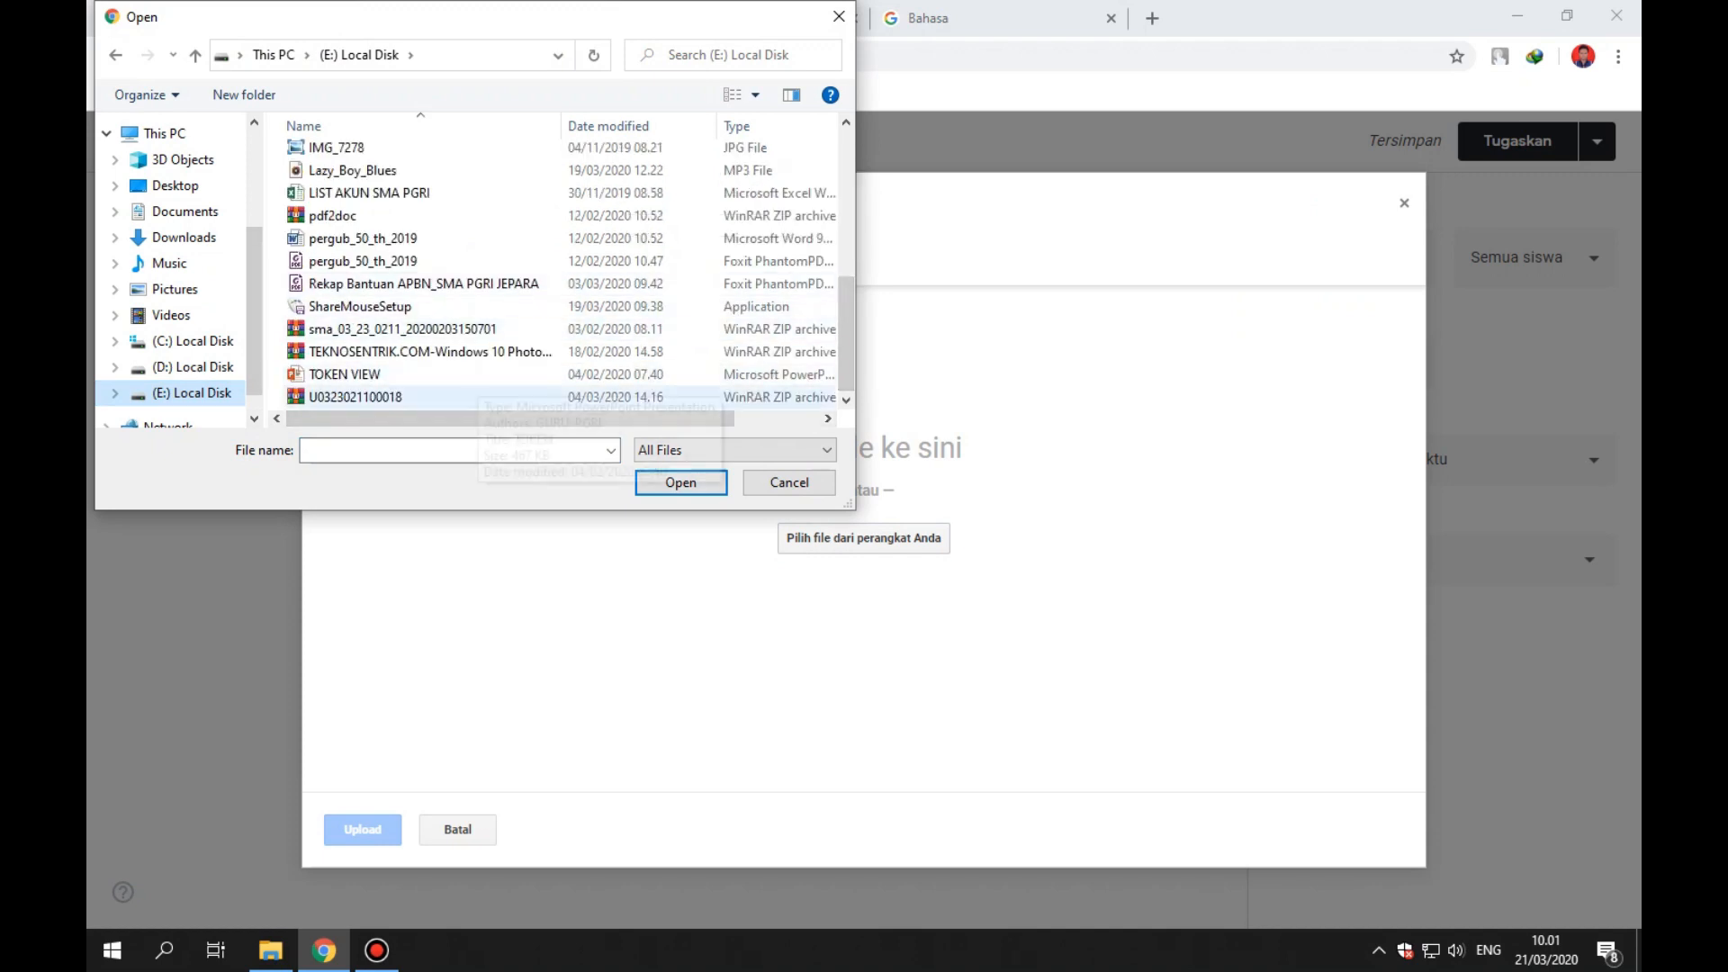
pyautogui.hscroll(2, 553, 270)
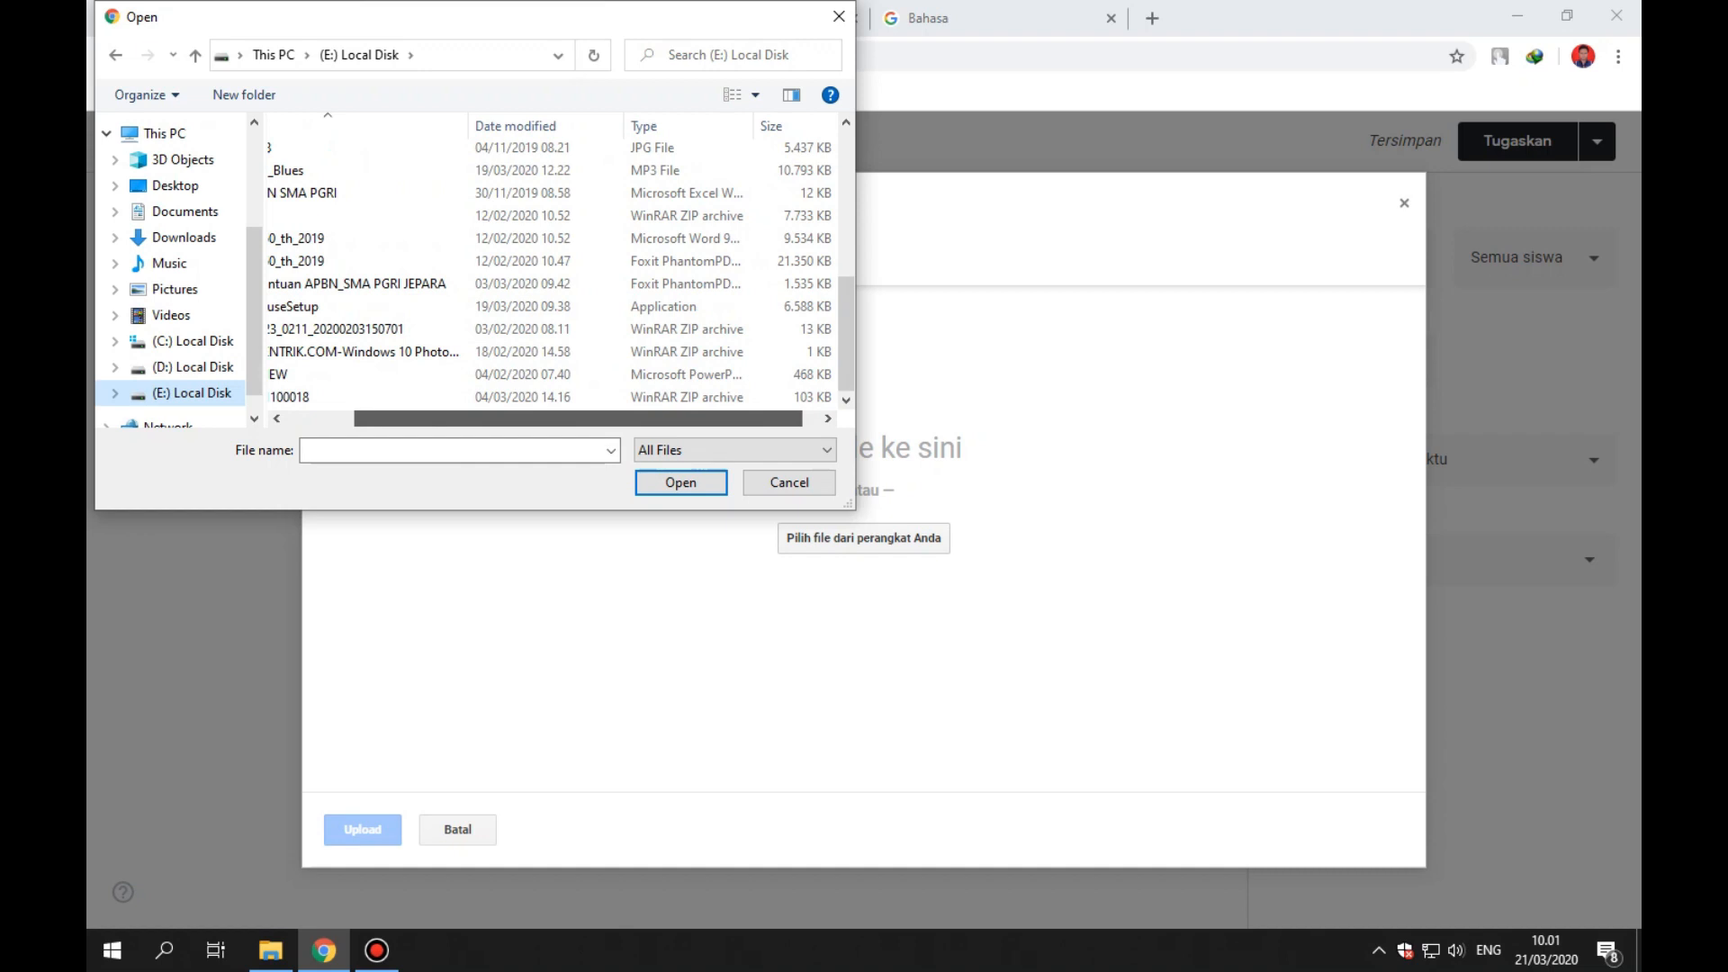
pyautogui.moveTo(576, 419); pyautogui.dragTo(508, 418)
pyautogui.doubleClick(405, 193)
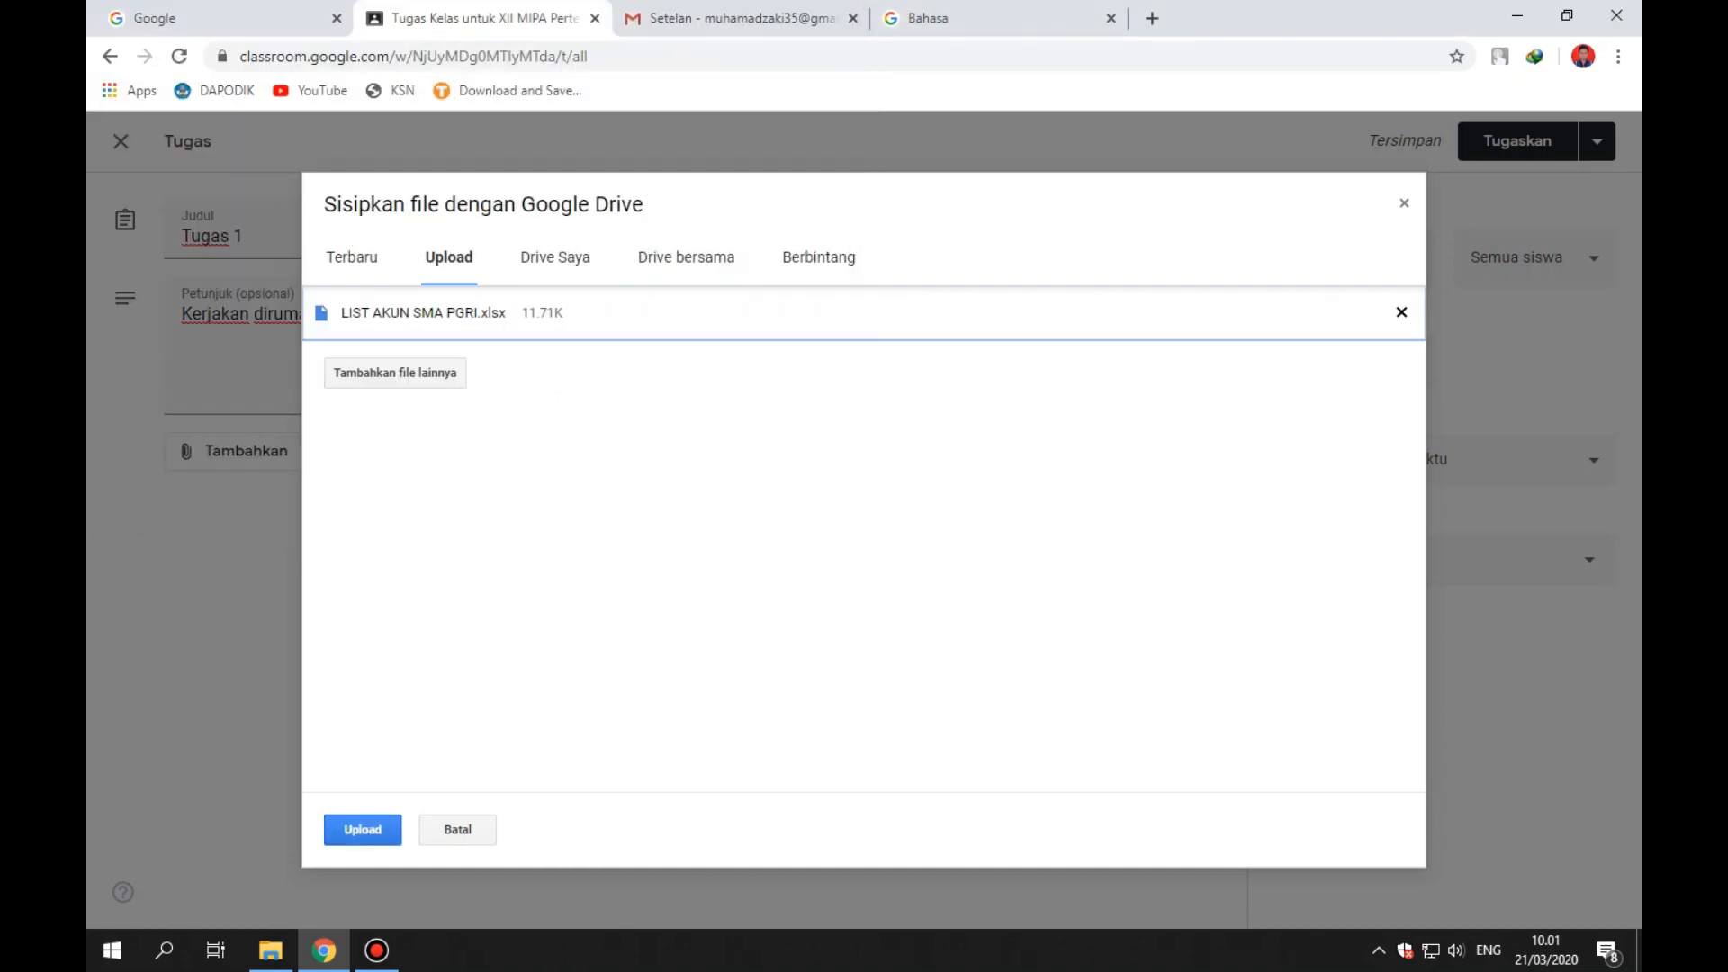
pyautogui.click(363, 829)
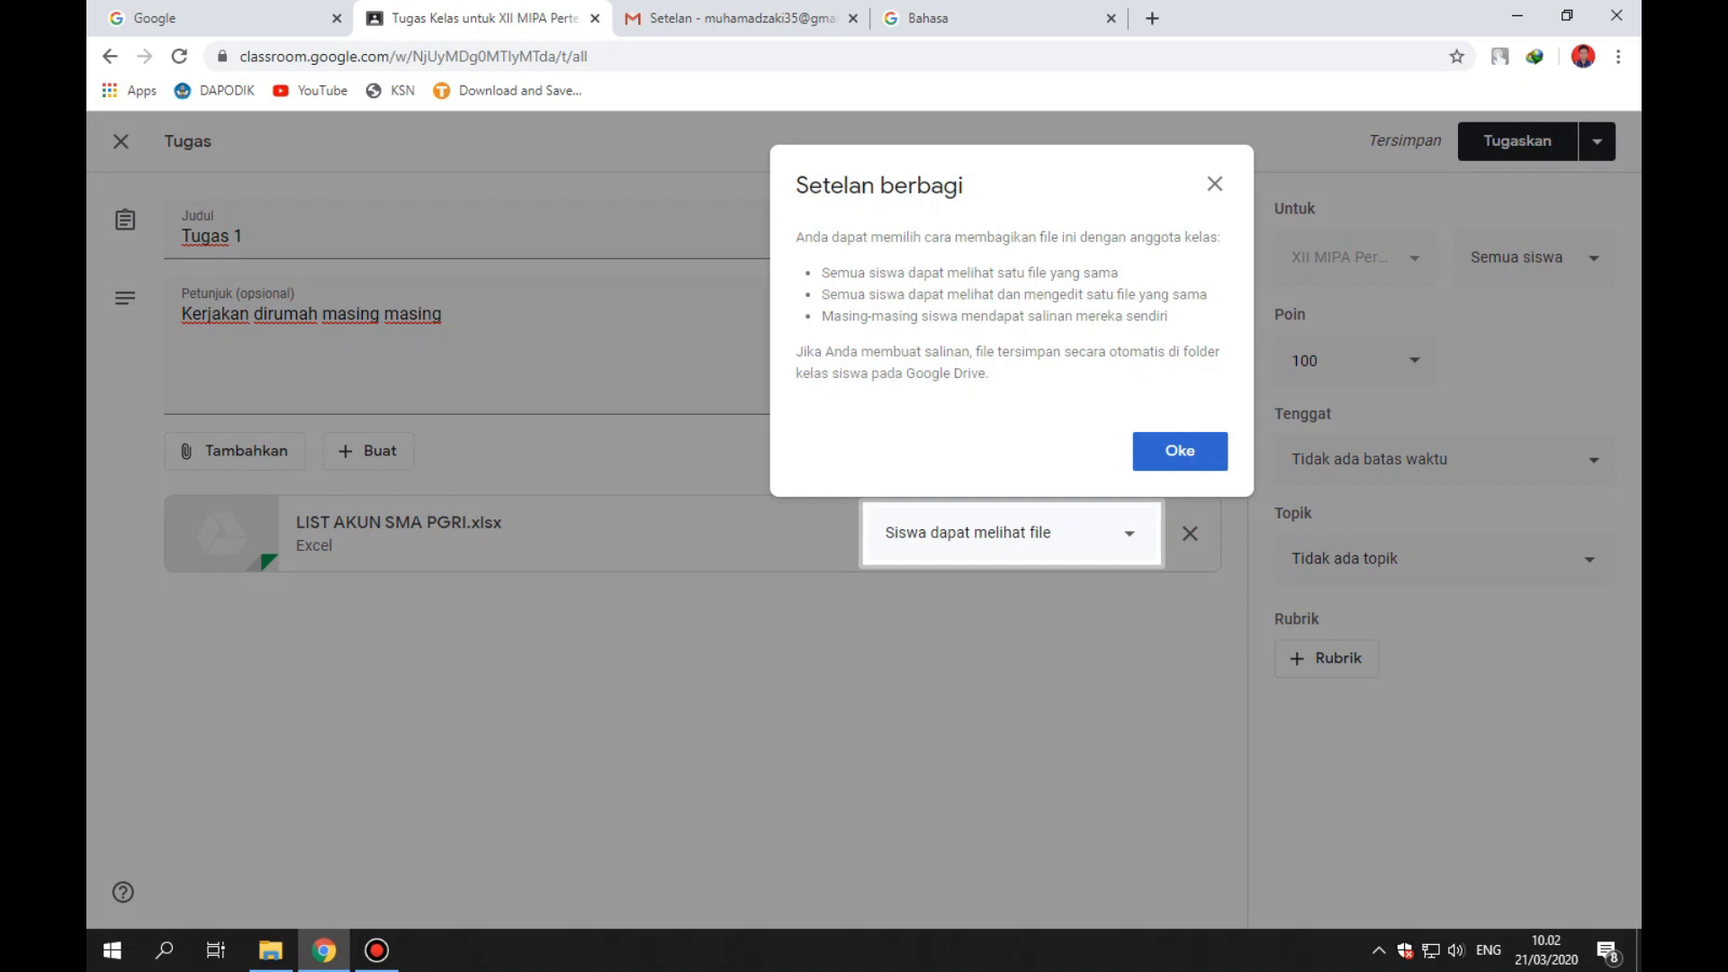
pyautogui.click(1180, 451)
# Set the student access for the Excel attachment to "Siswa dapat mengedit file".
pyautogui.click(1125, 533)
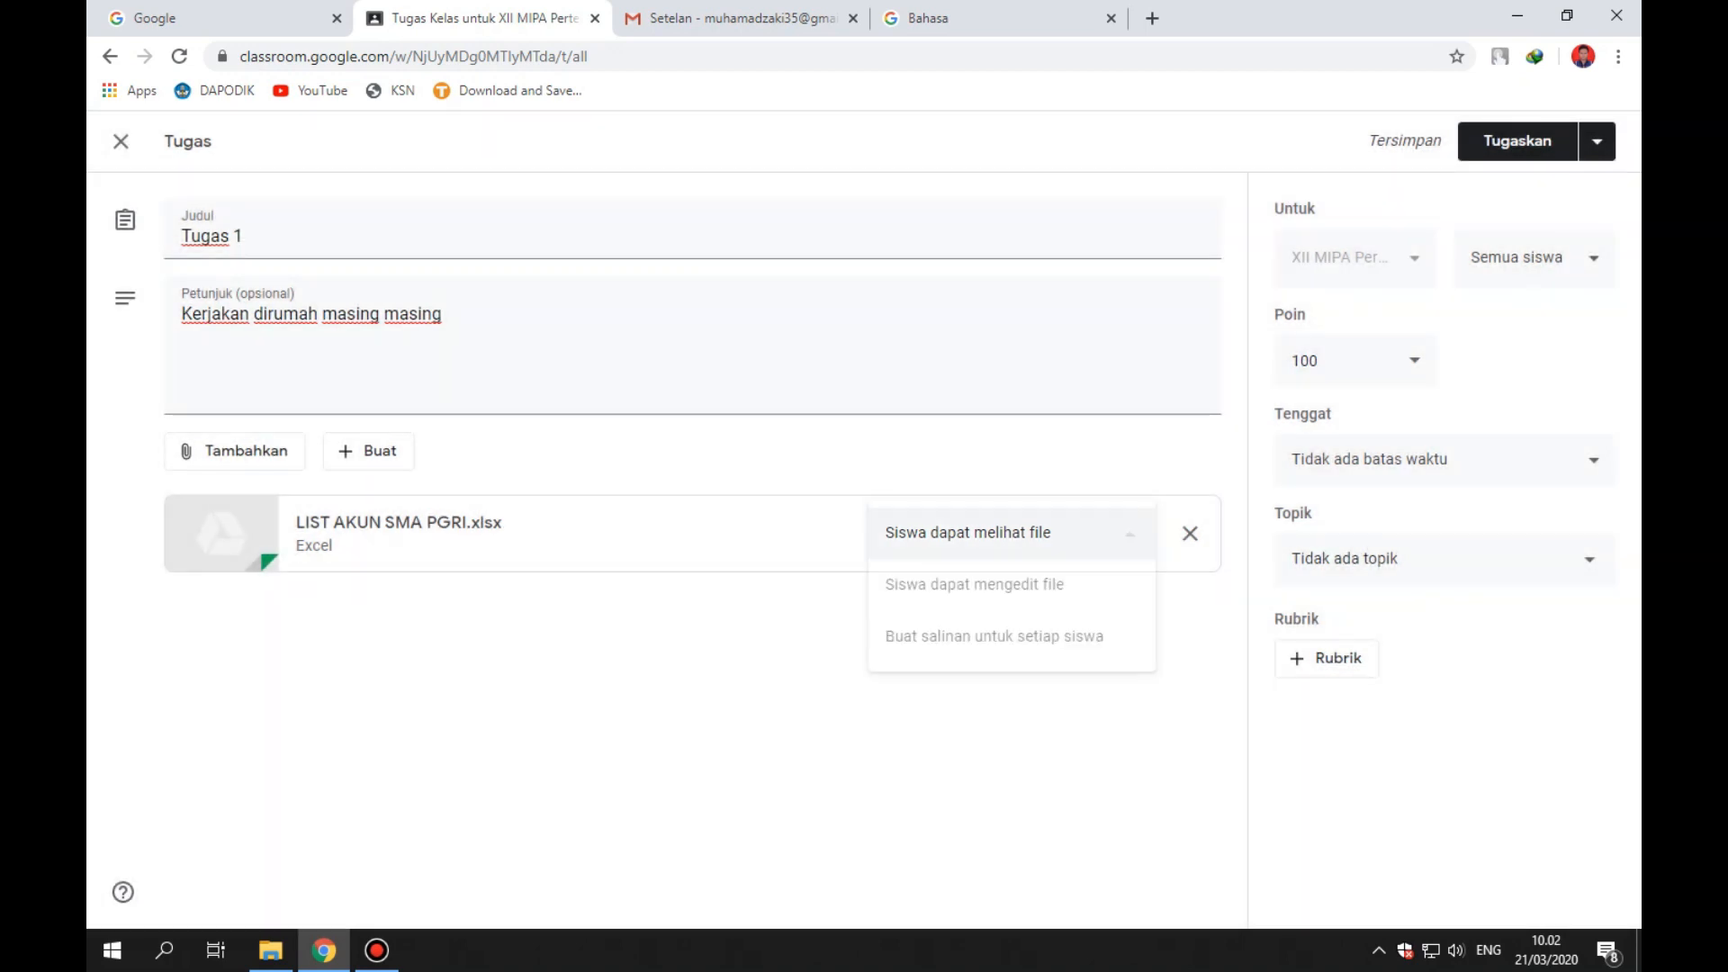
pyautogui.click(1011, 533)
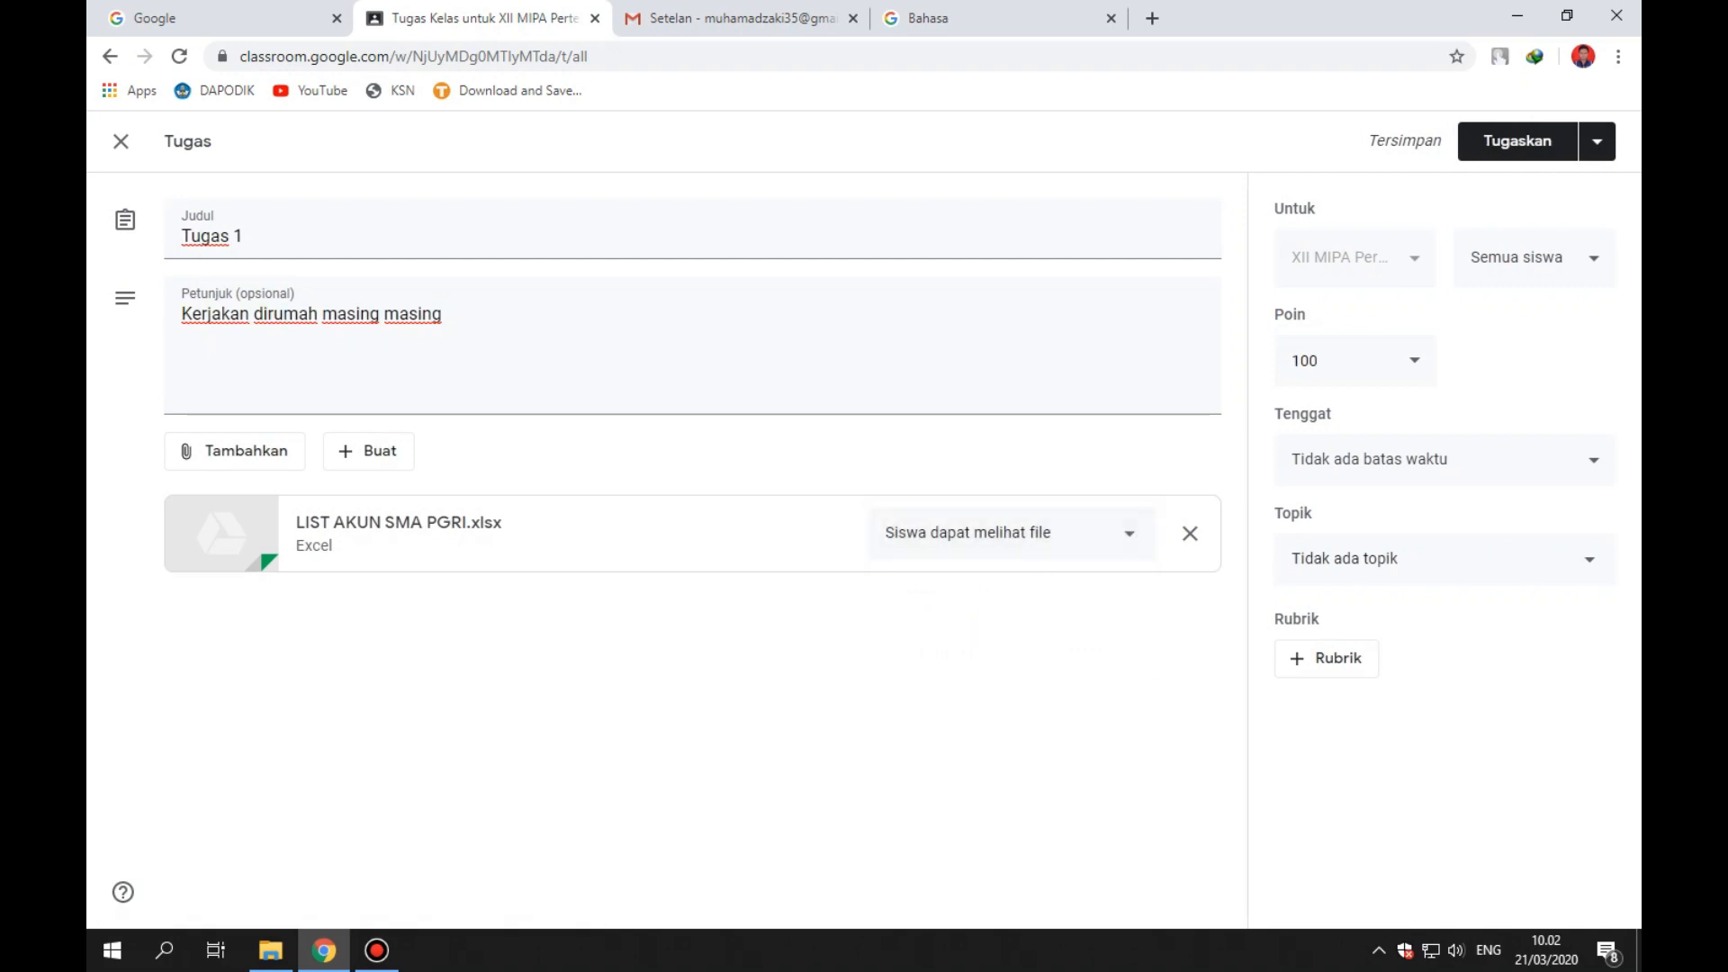
pyautogui.press('Return')
pyautogui.press('Down')
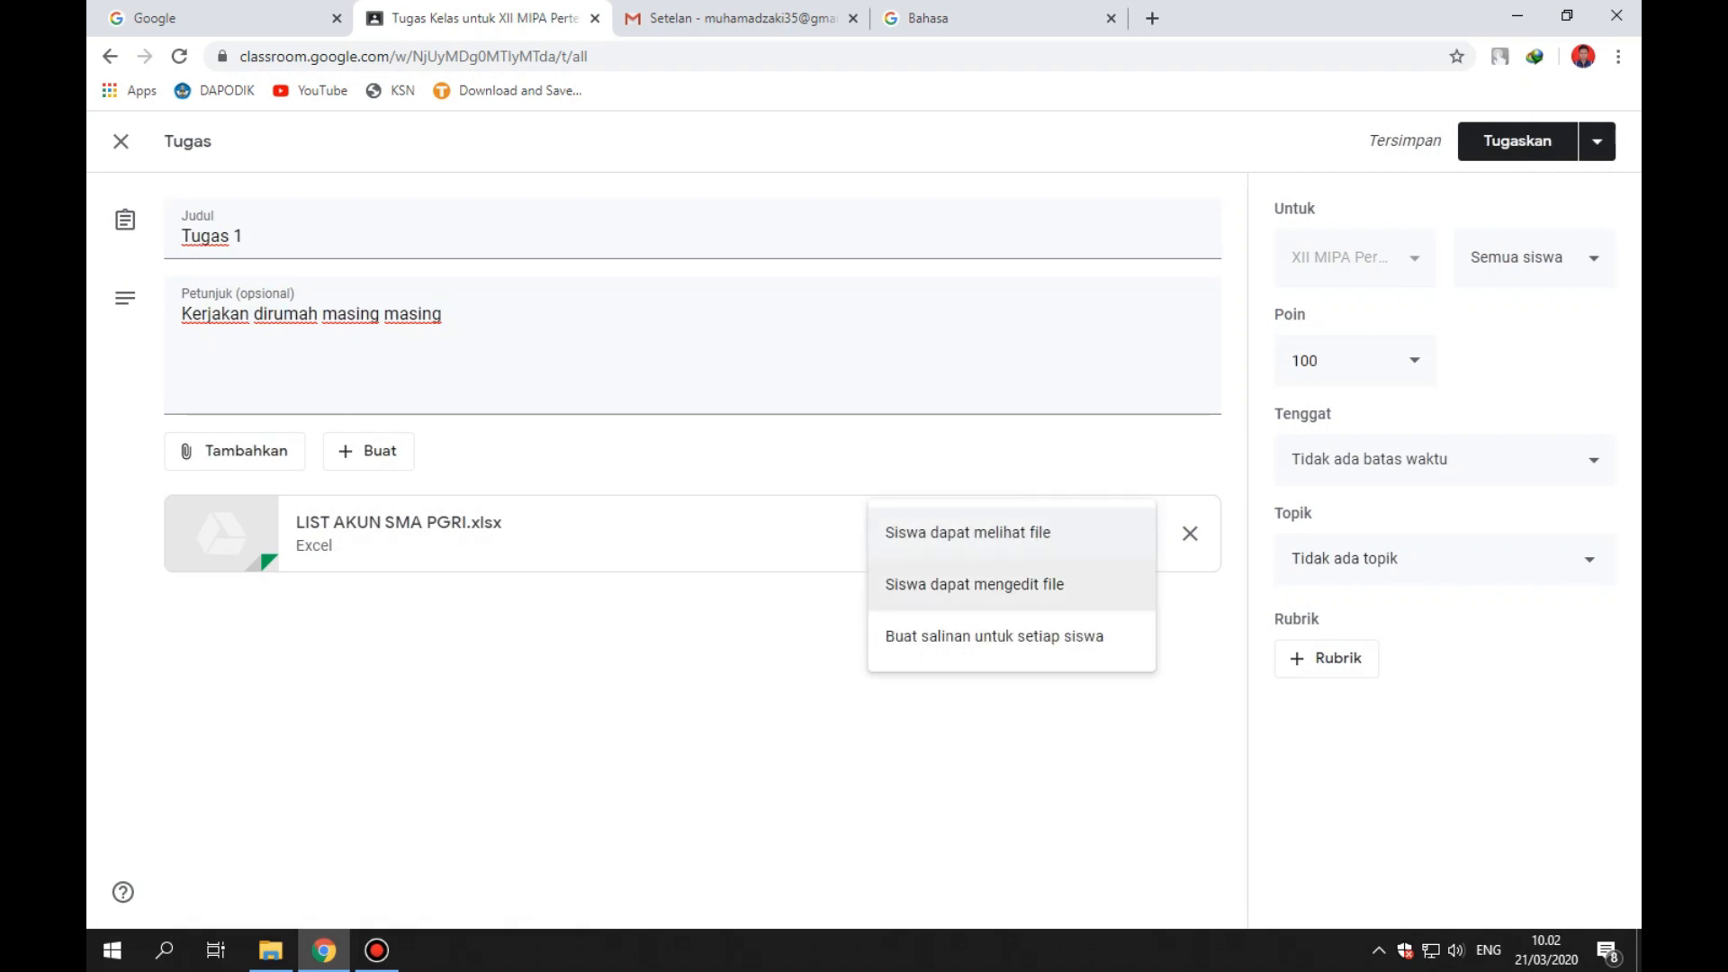
pyautogui.press('Return')
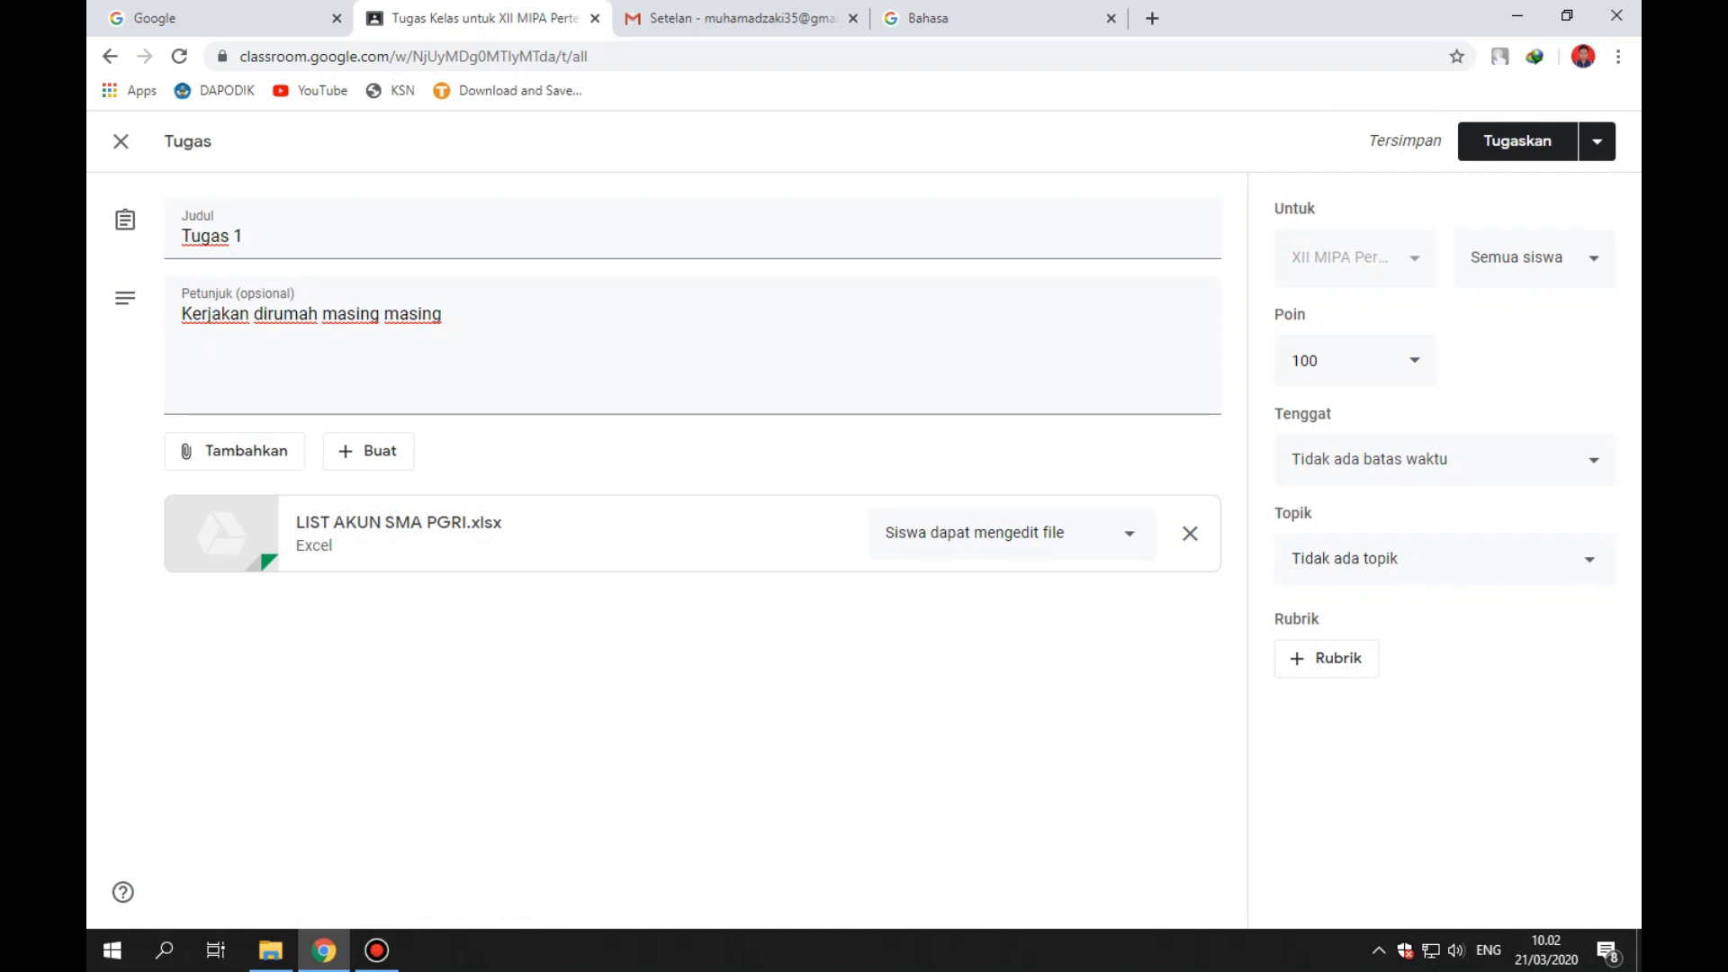
# Change the Excel attachment's sharing option to "Buat salinan untuk setiap siswa".
pyautogui.press('Return')
pyautogui.press('Escape')
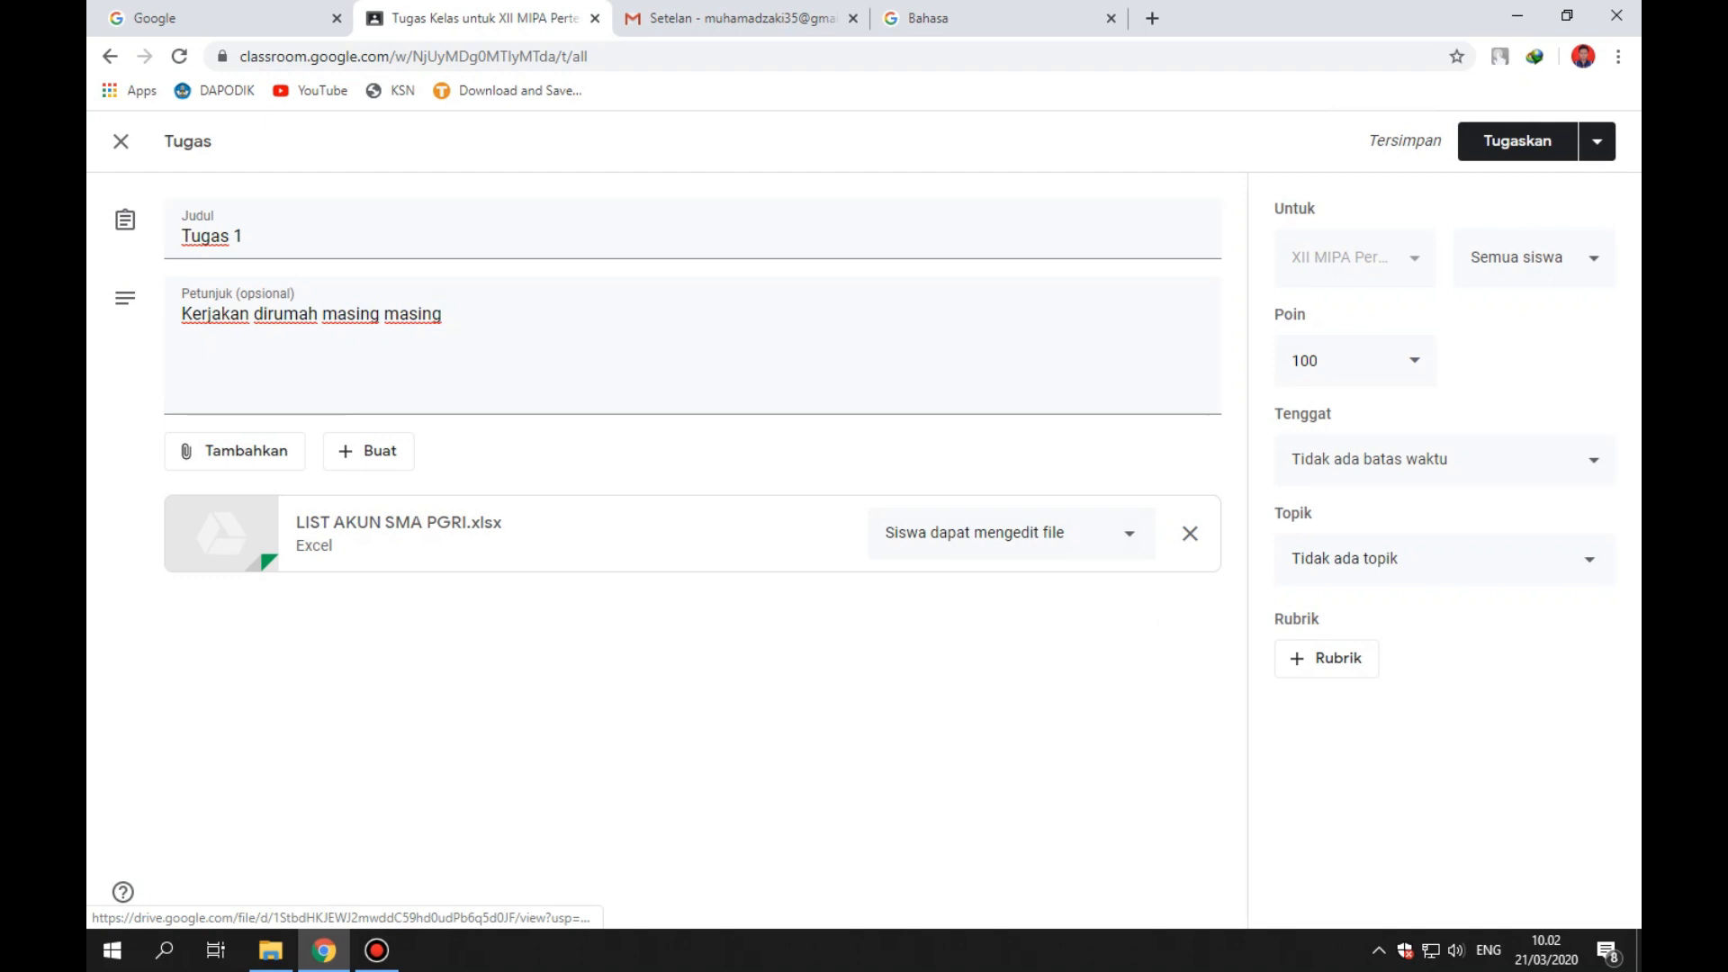
pyautogui.press('Tab')
pyautogui.press('Return')
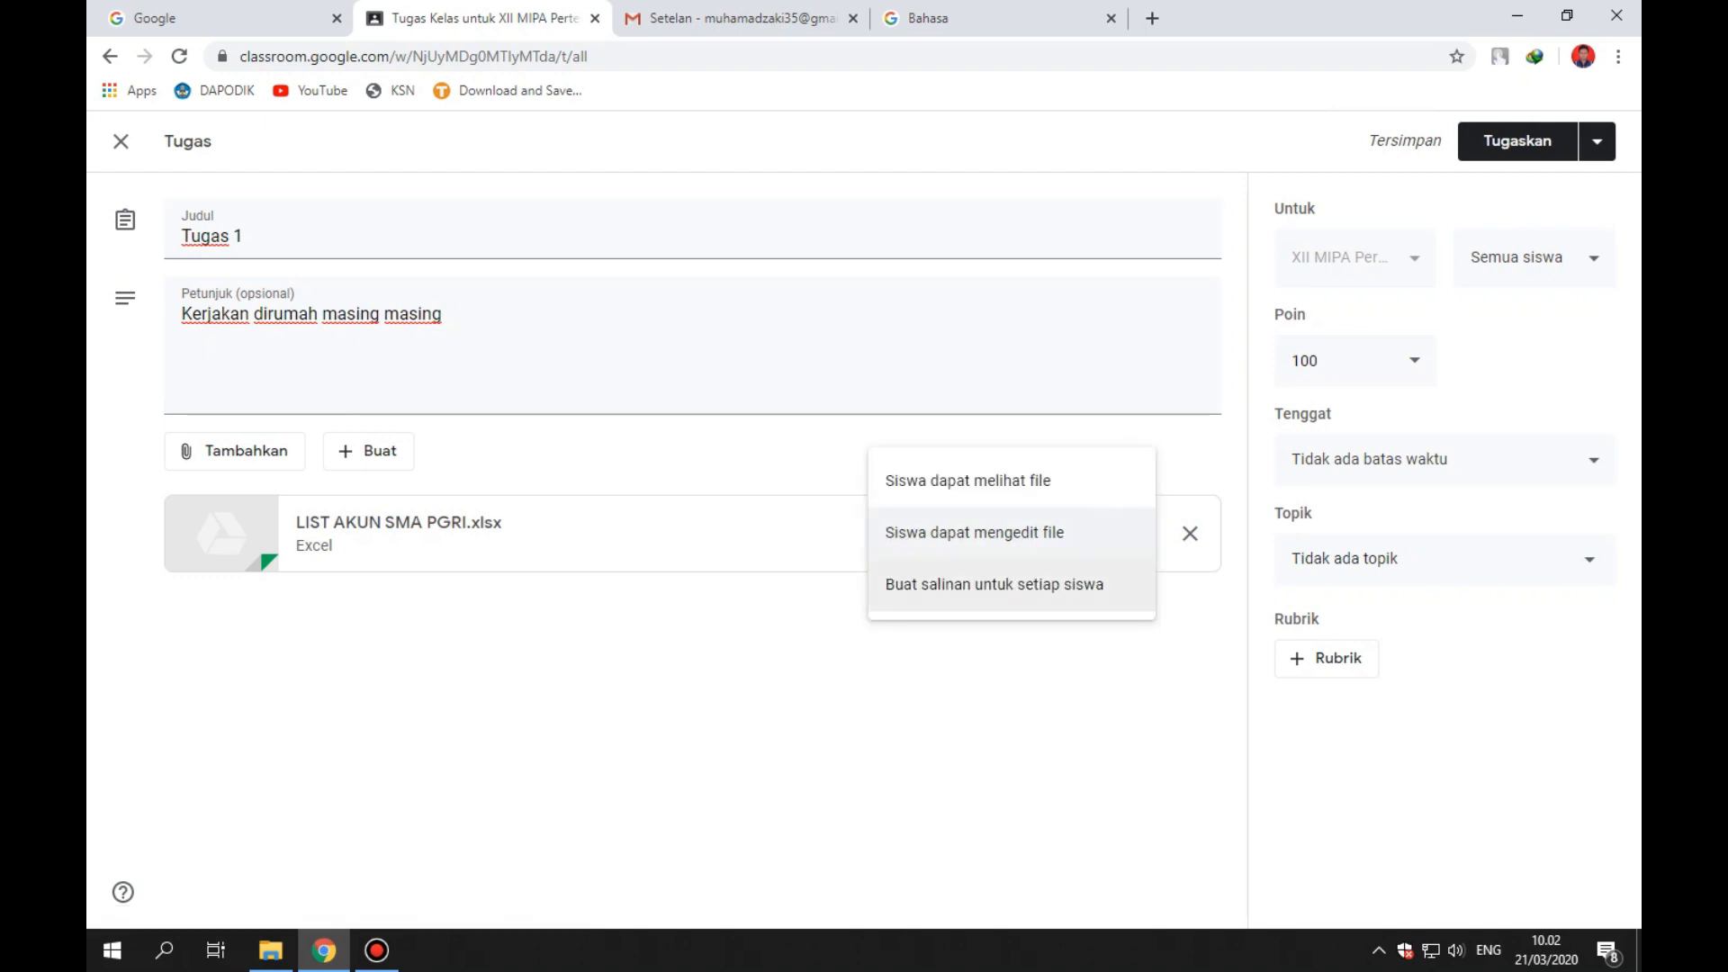
pyautogui.press('Escape')
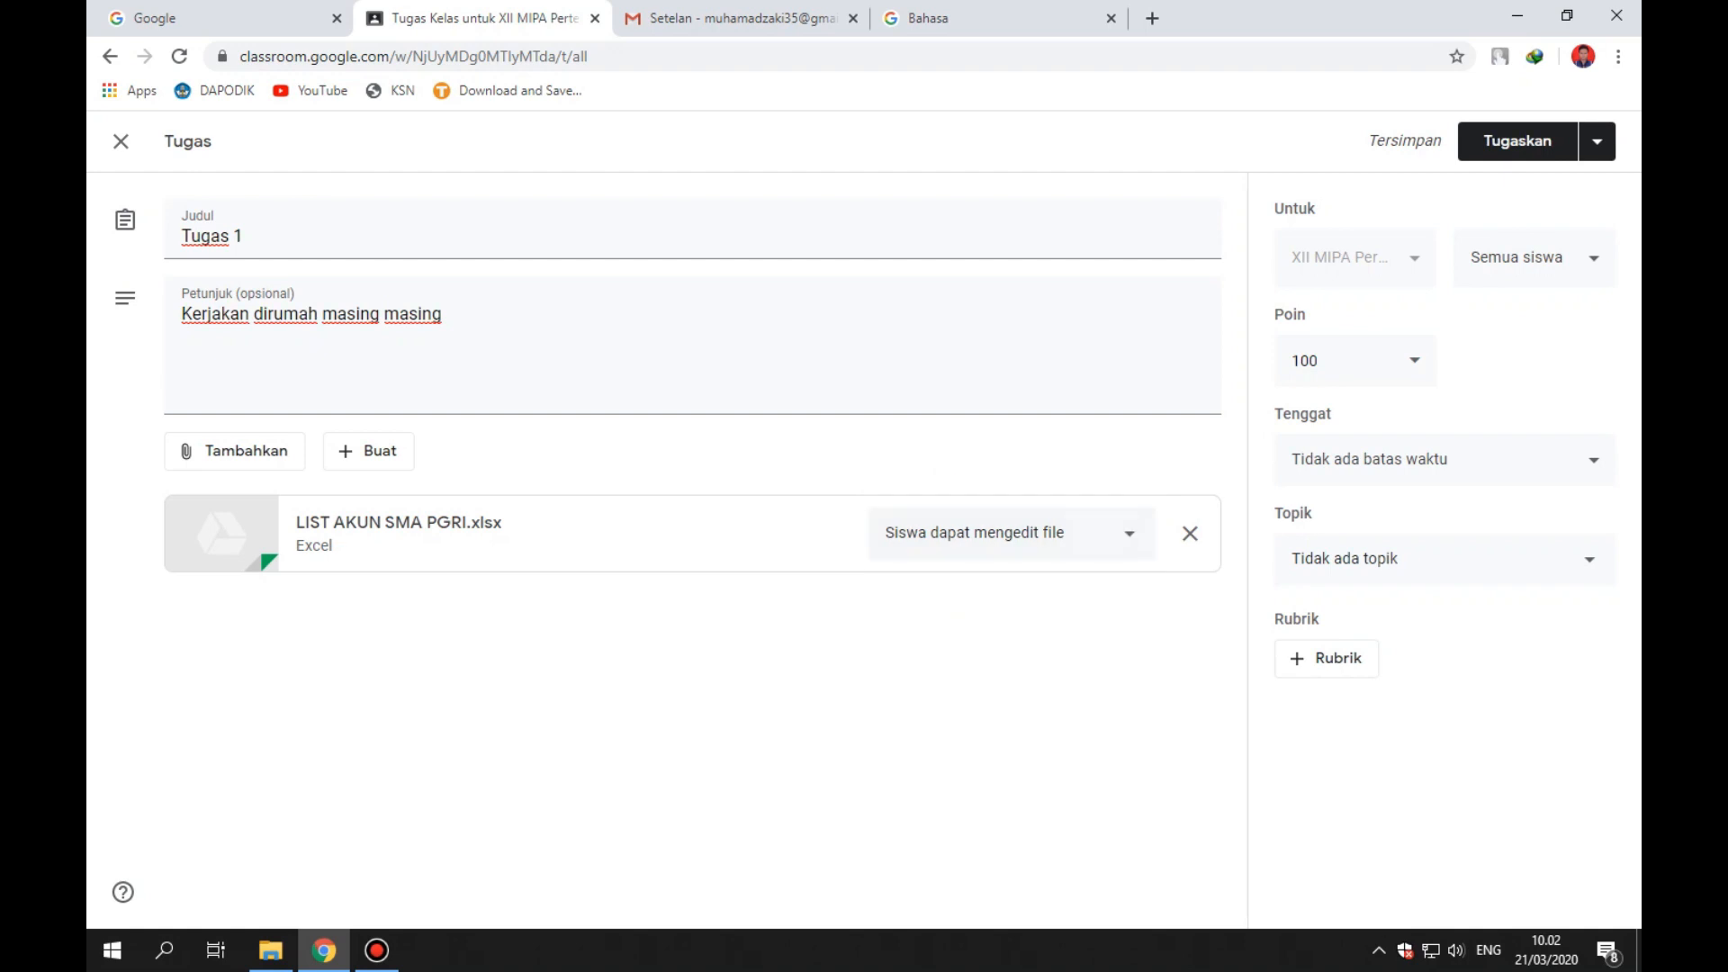
pyautogui.press('Return')
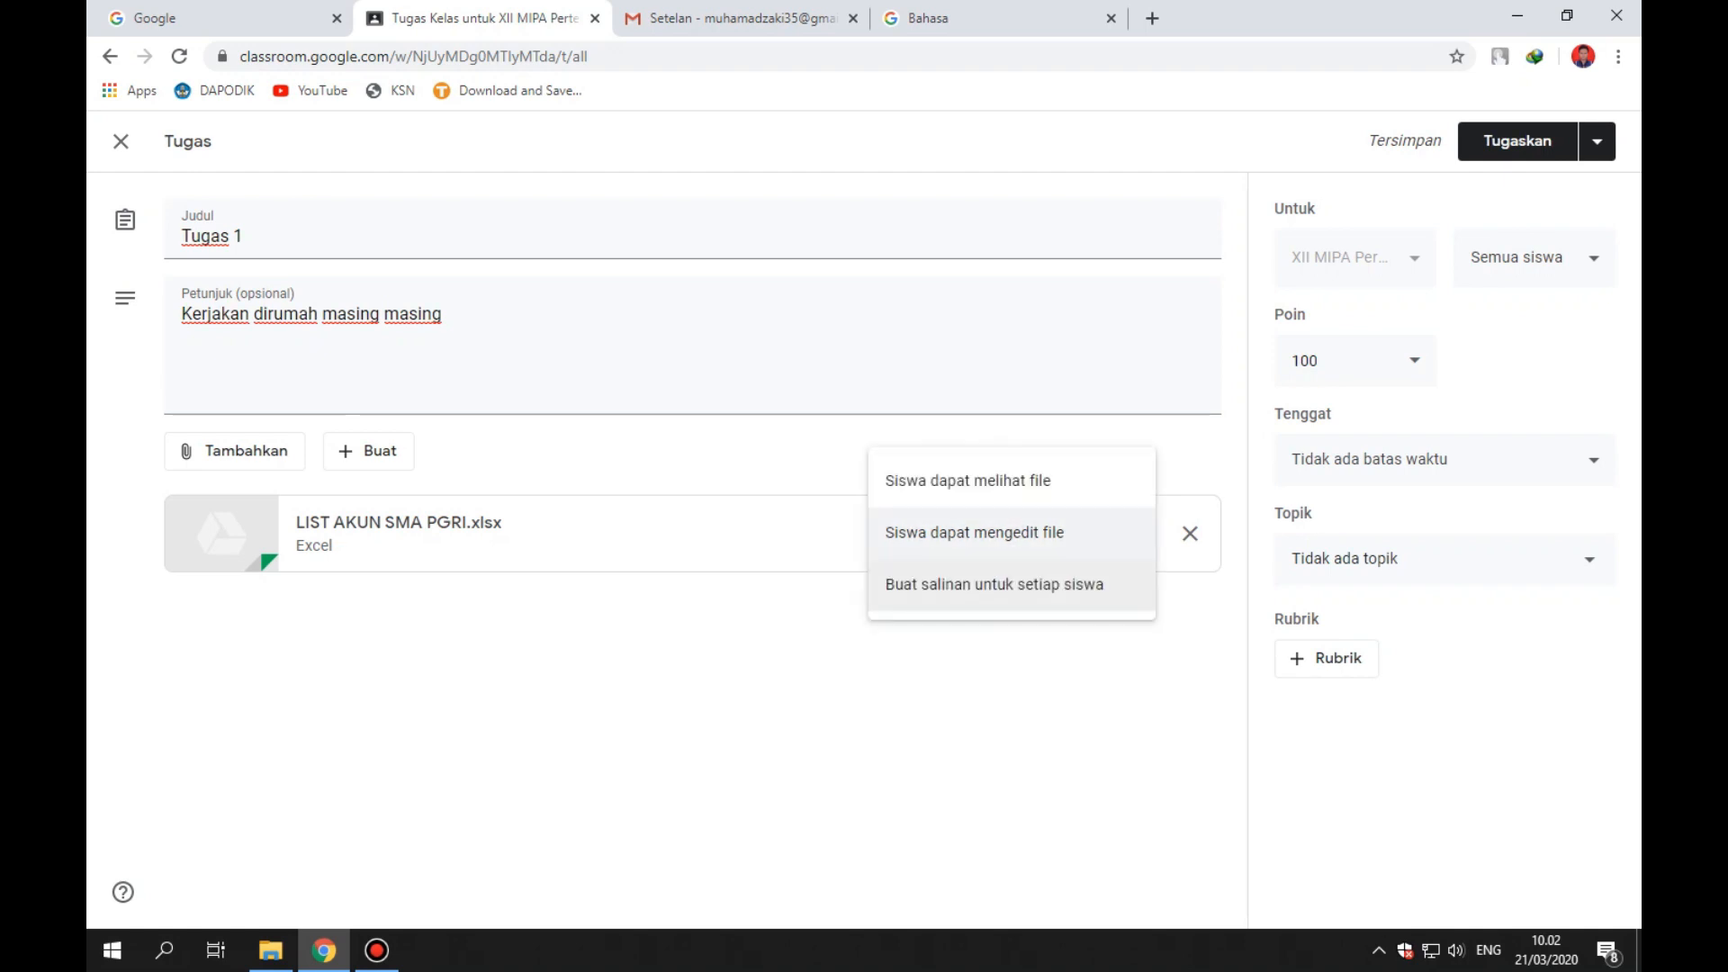
pyautogui.press('Return')
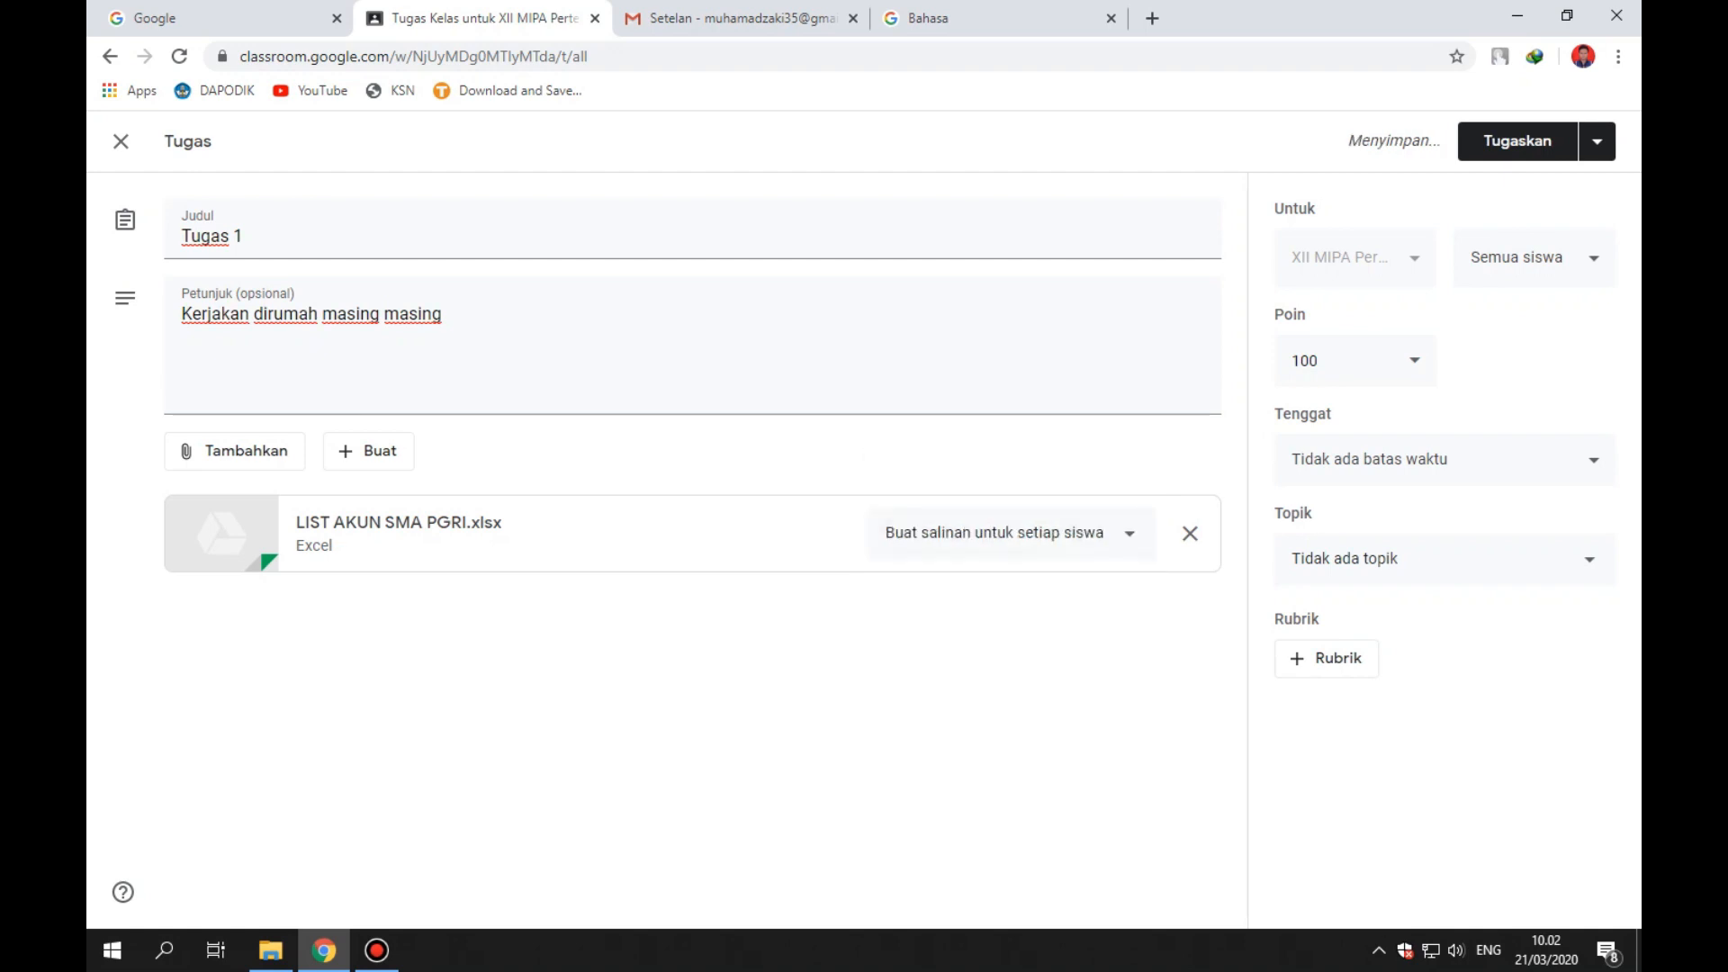
# Return the Excel attachment's sharing option to "Siswa dapat melihat file".
pyautogui.press('Return')
pyautogui.press('Up')
pyautogui.press('Up')
pyautogui.press('Return')
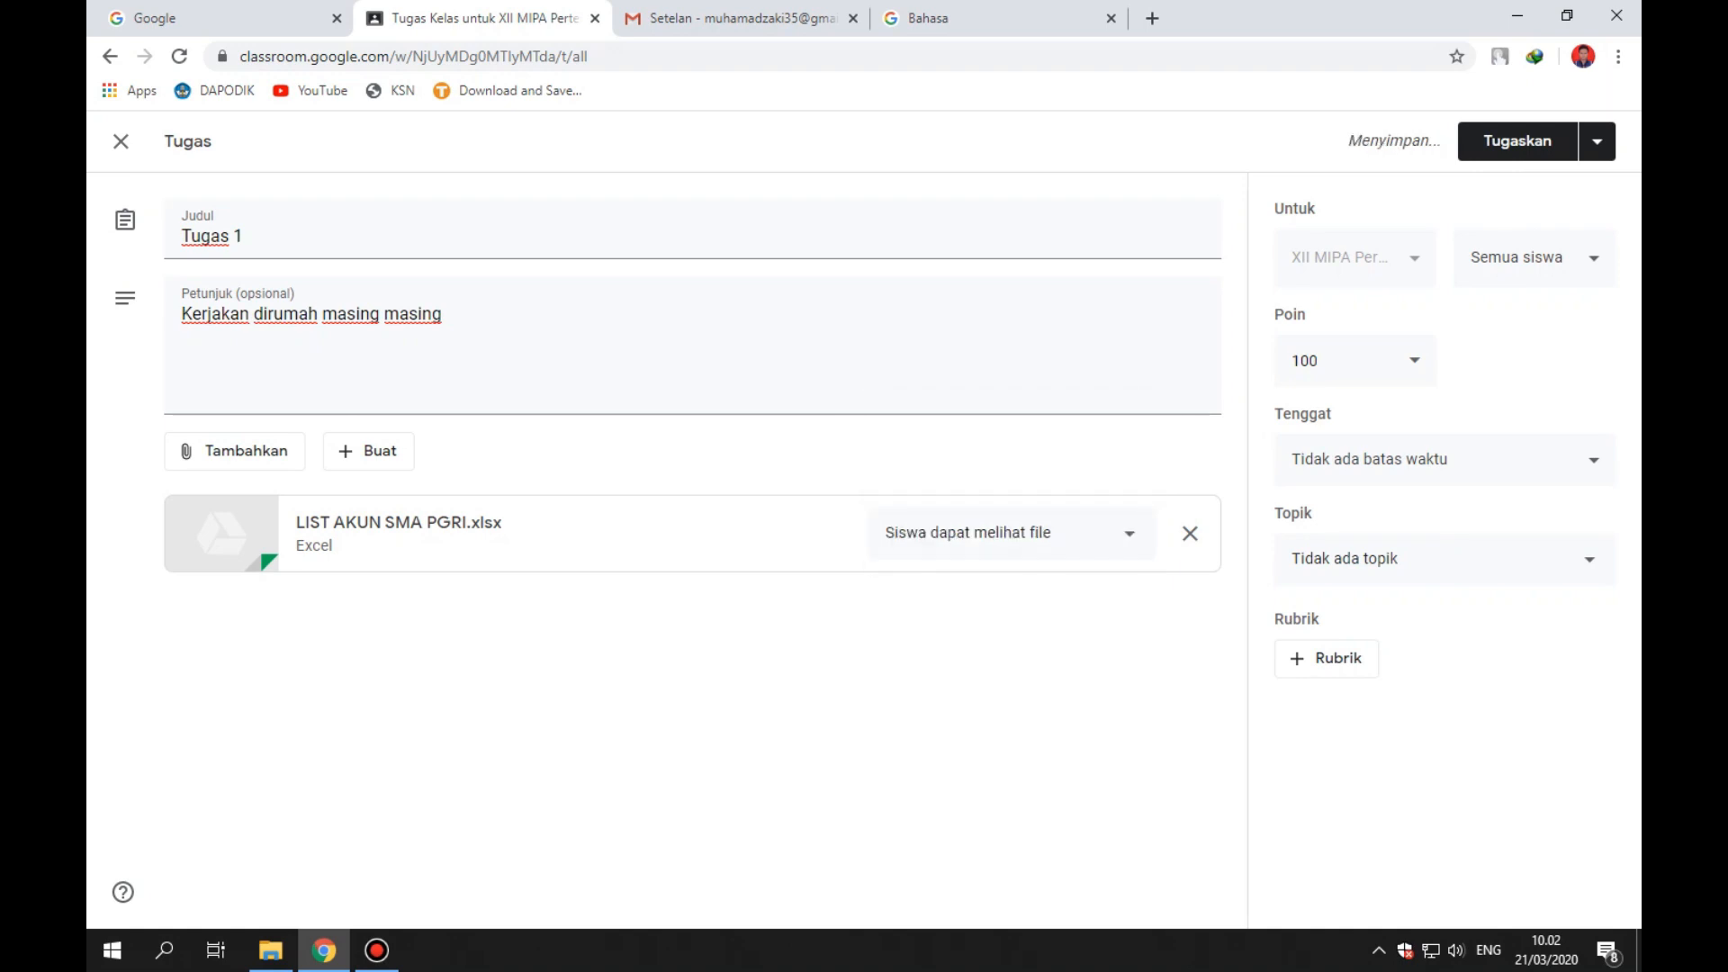
# View the grading options offered for the assignment's points and leave them without choosing one.
pyautogui.press('Tab')
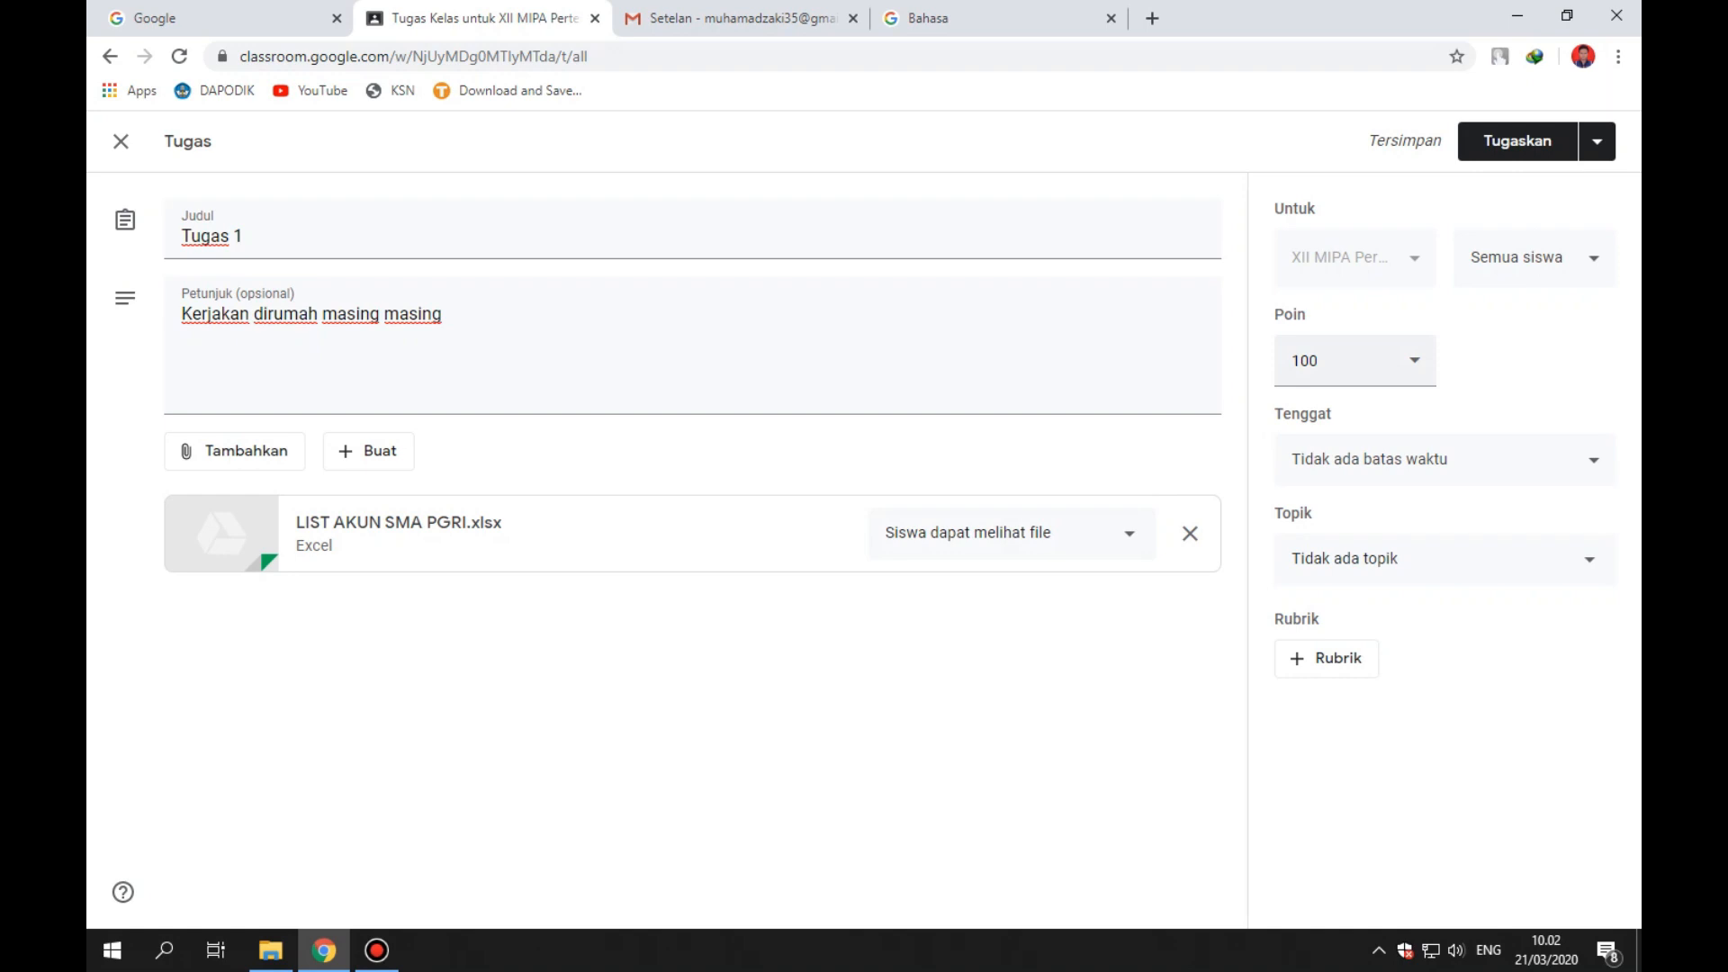
pyautogui.press('Tab')
pyautogui.click(1354, 360)
pyautogui.click(1354, 361)
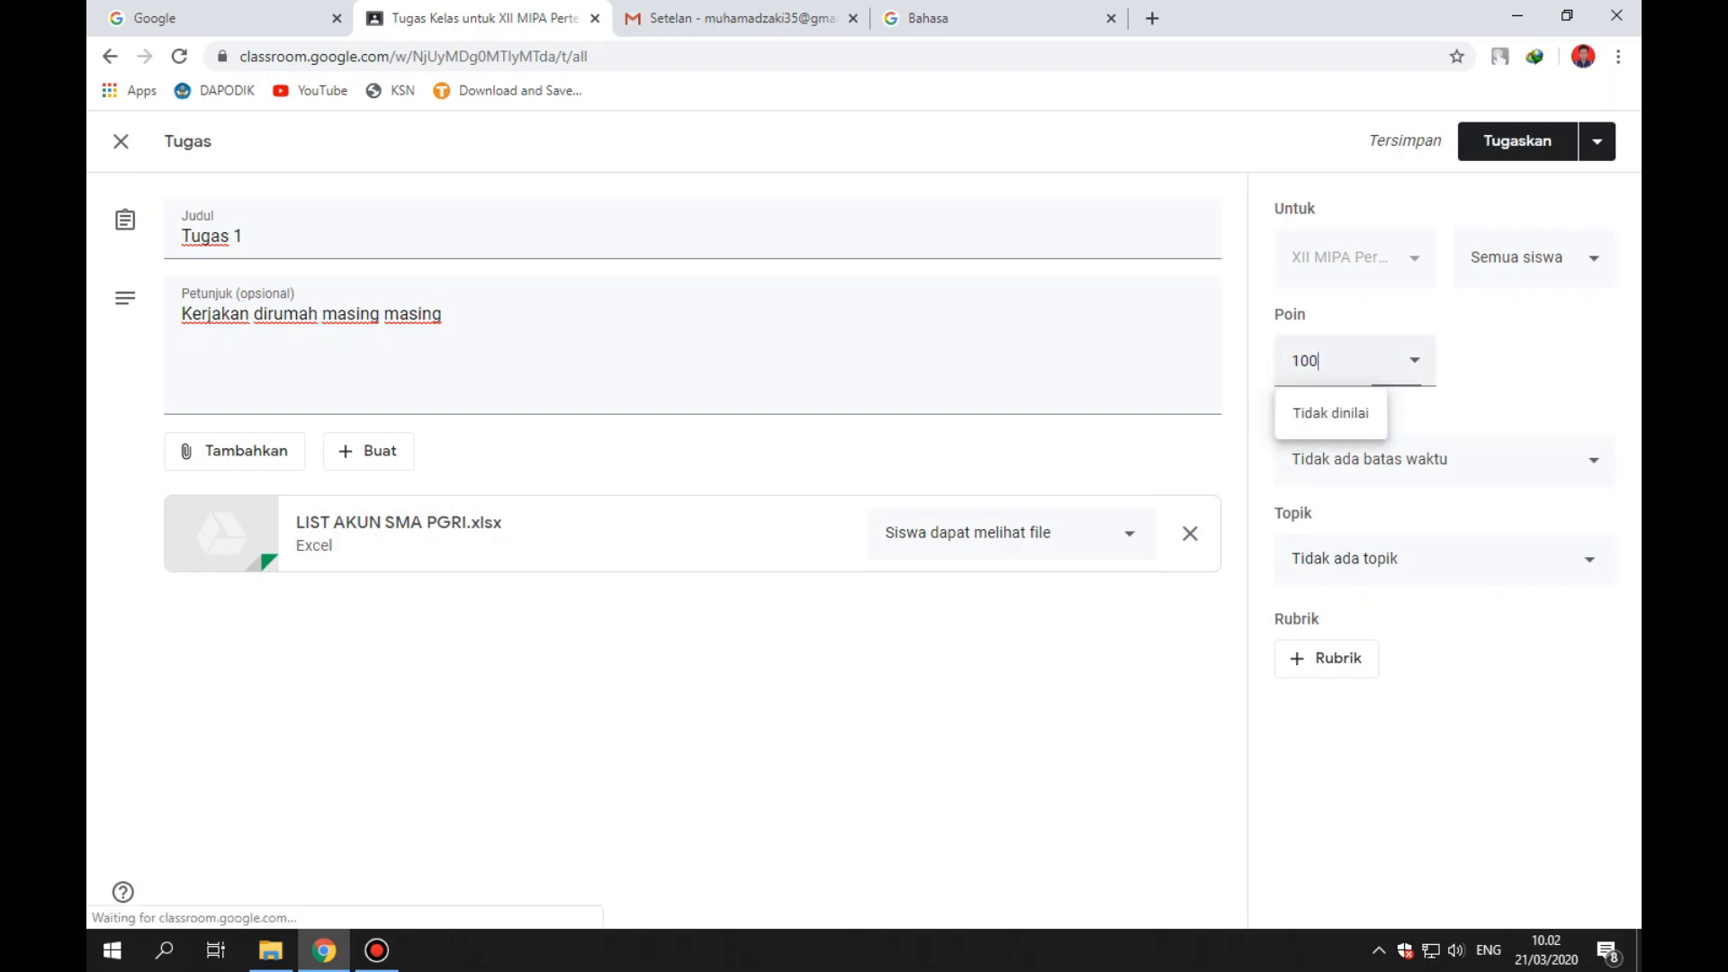
pyautogui.click(1414, 361)
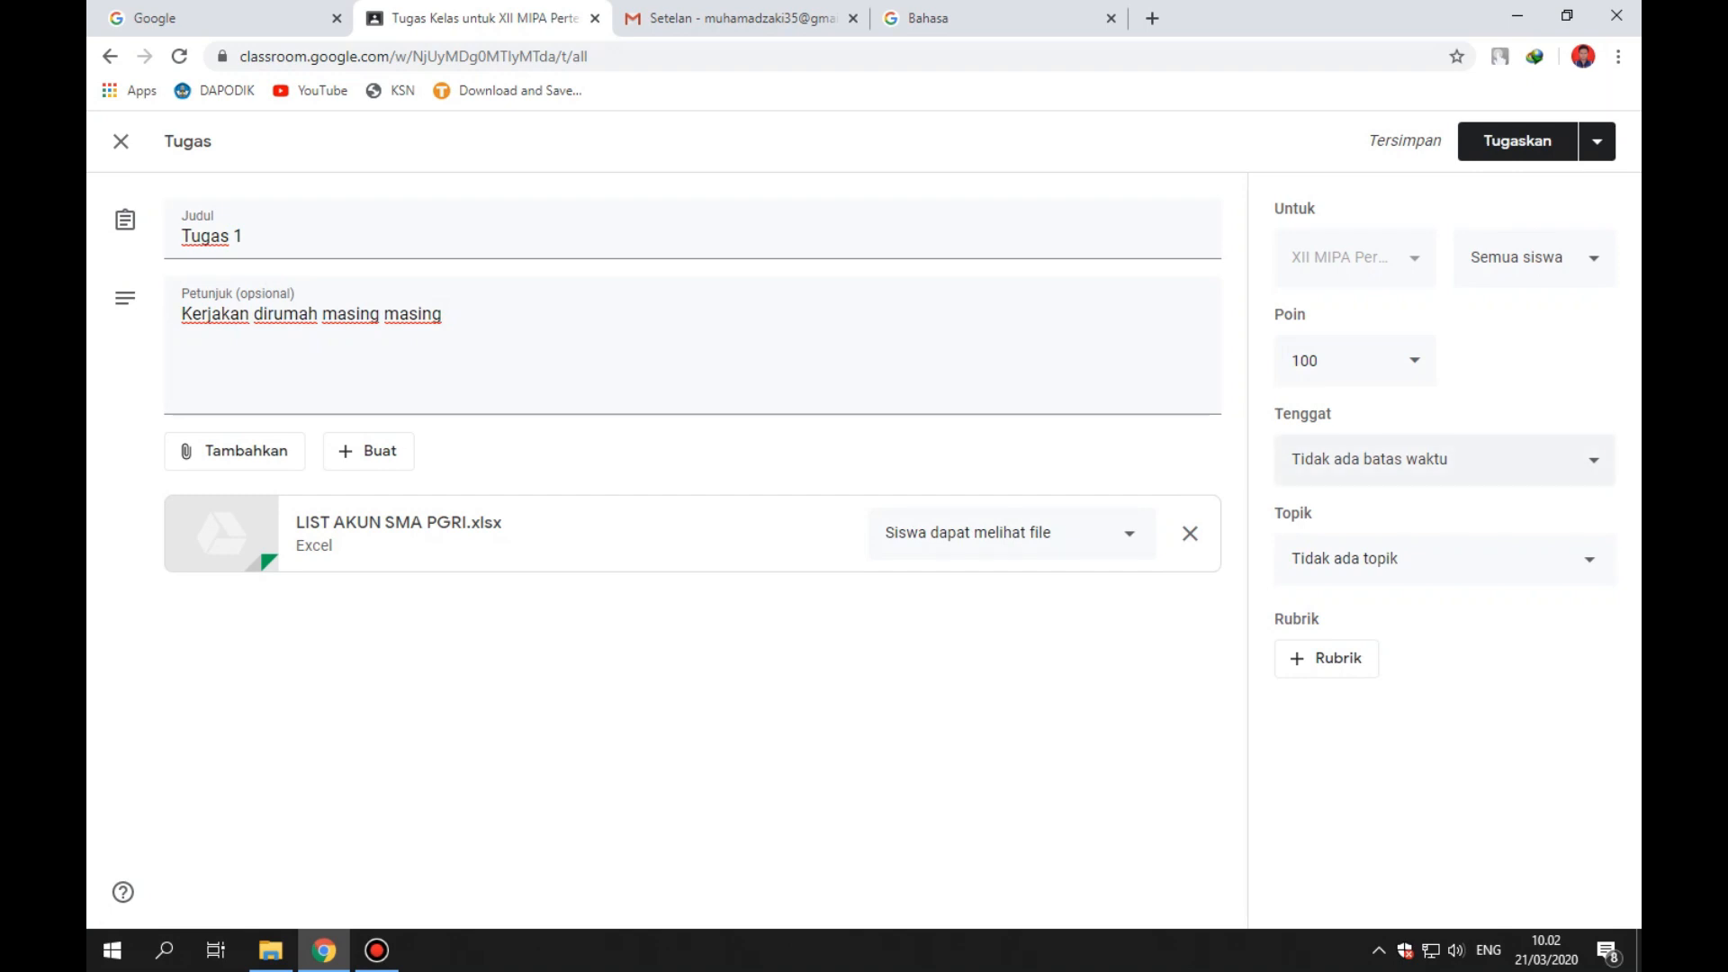
# Set the assignment's due date to 23 Mar 2020 with the time limit 23.59.
pyautogui.click(1594, 460)
pyautogui.click(1593, 460)
pyautogui.click(1594, 460)
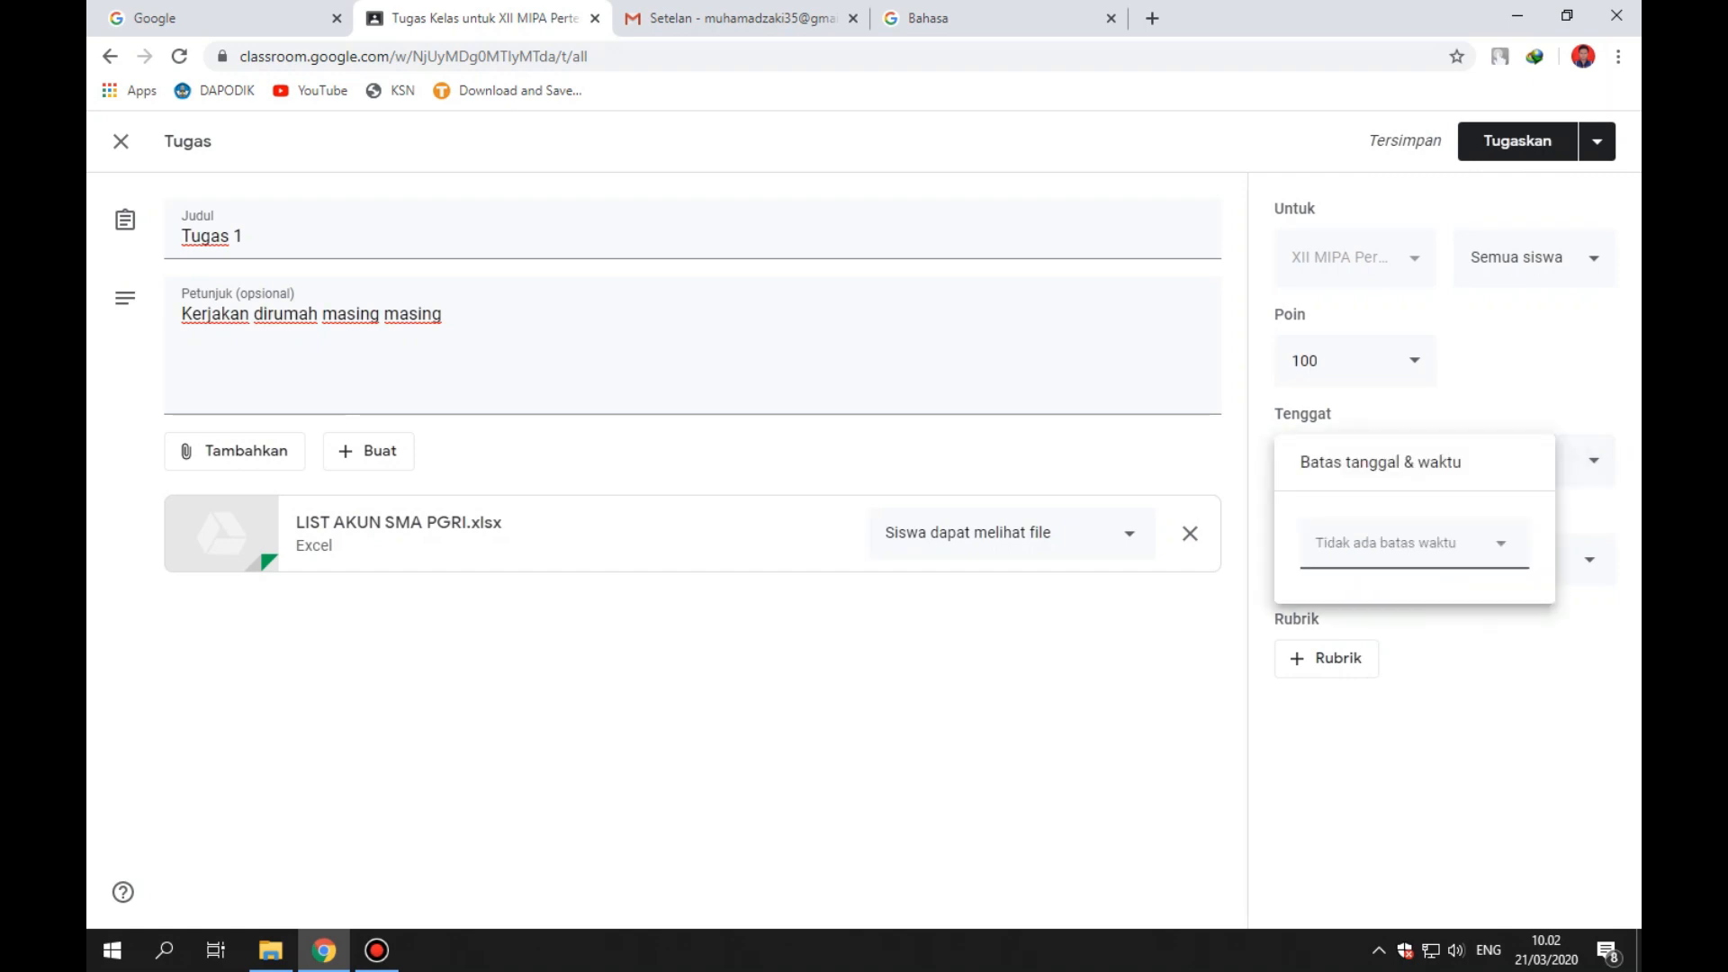
pyautogui.click(1501, 542)
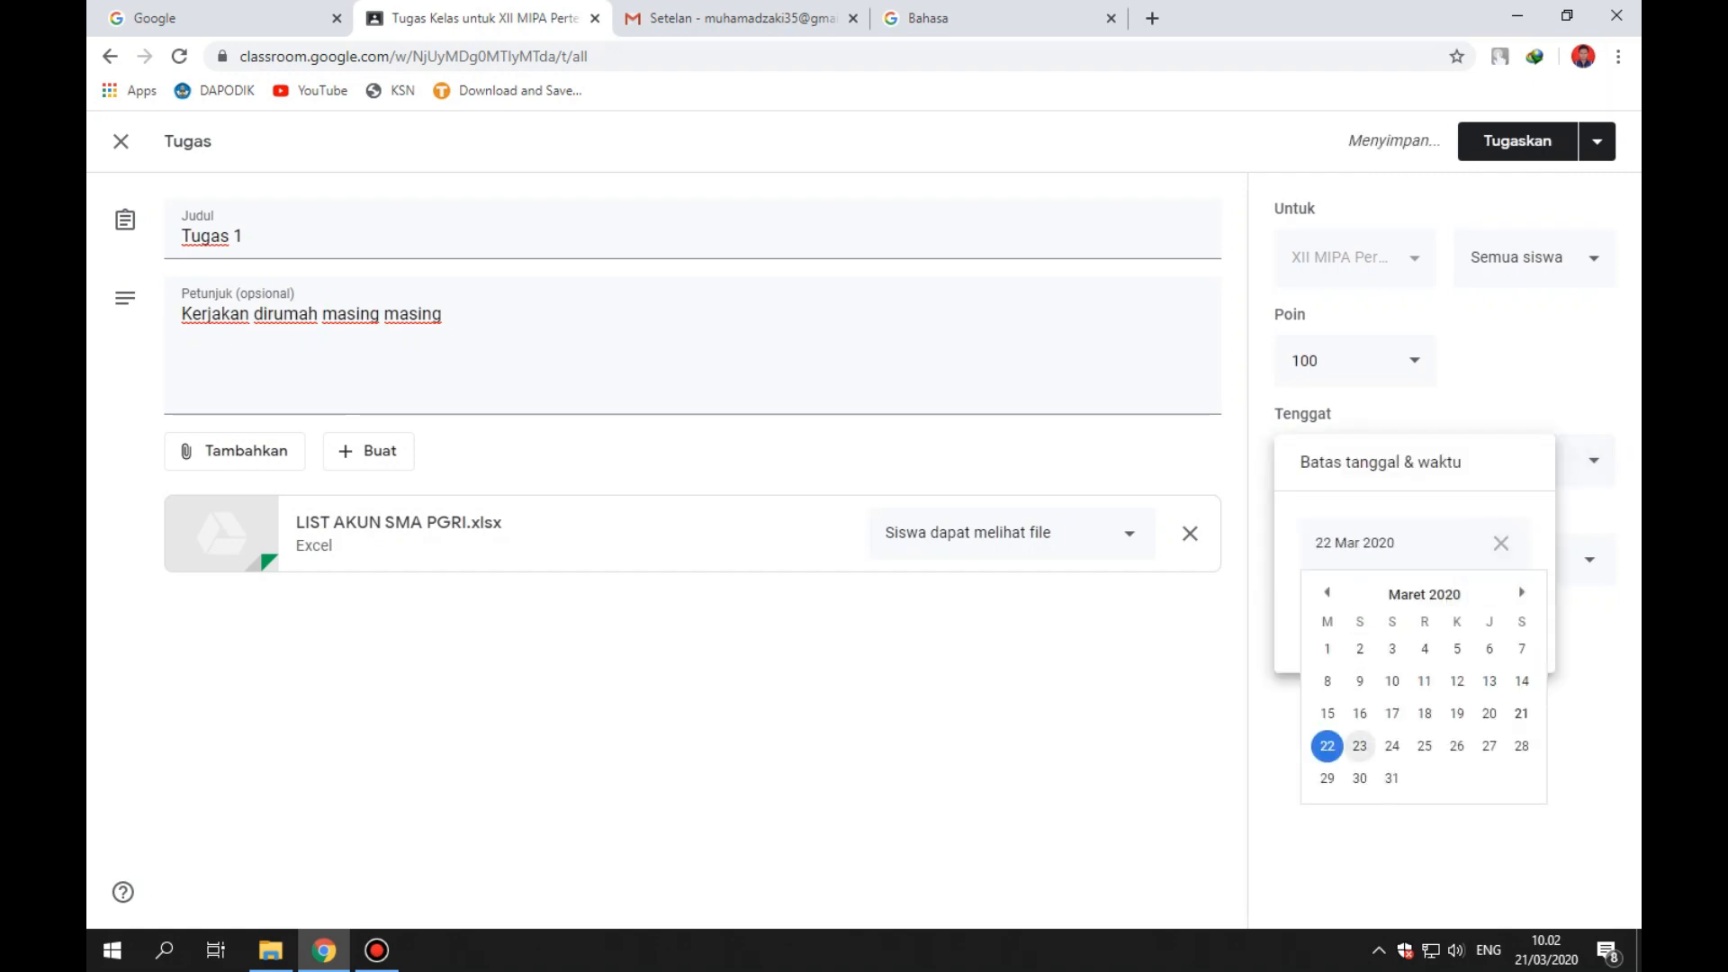
pyautogui.click(1359, 745)
pyautogui.click(1413, 612)
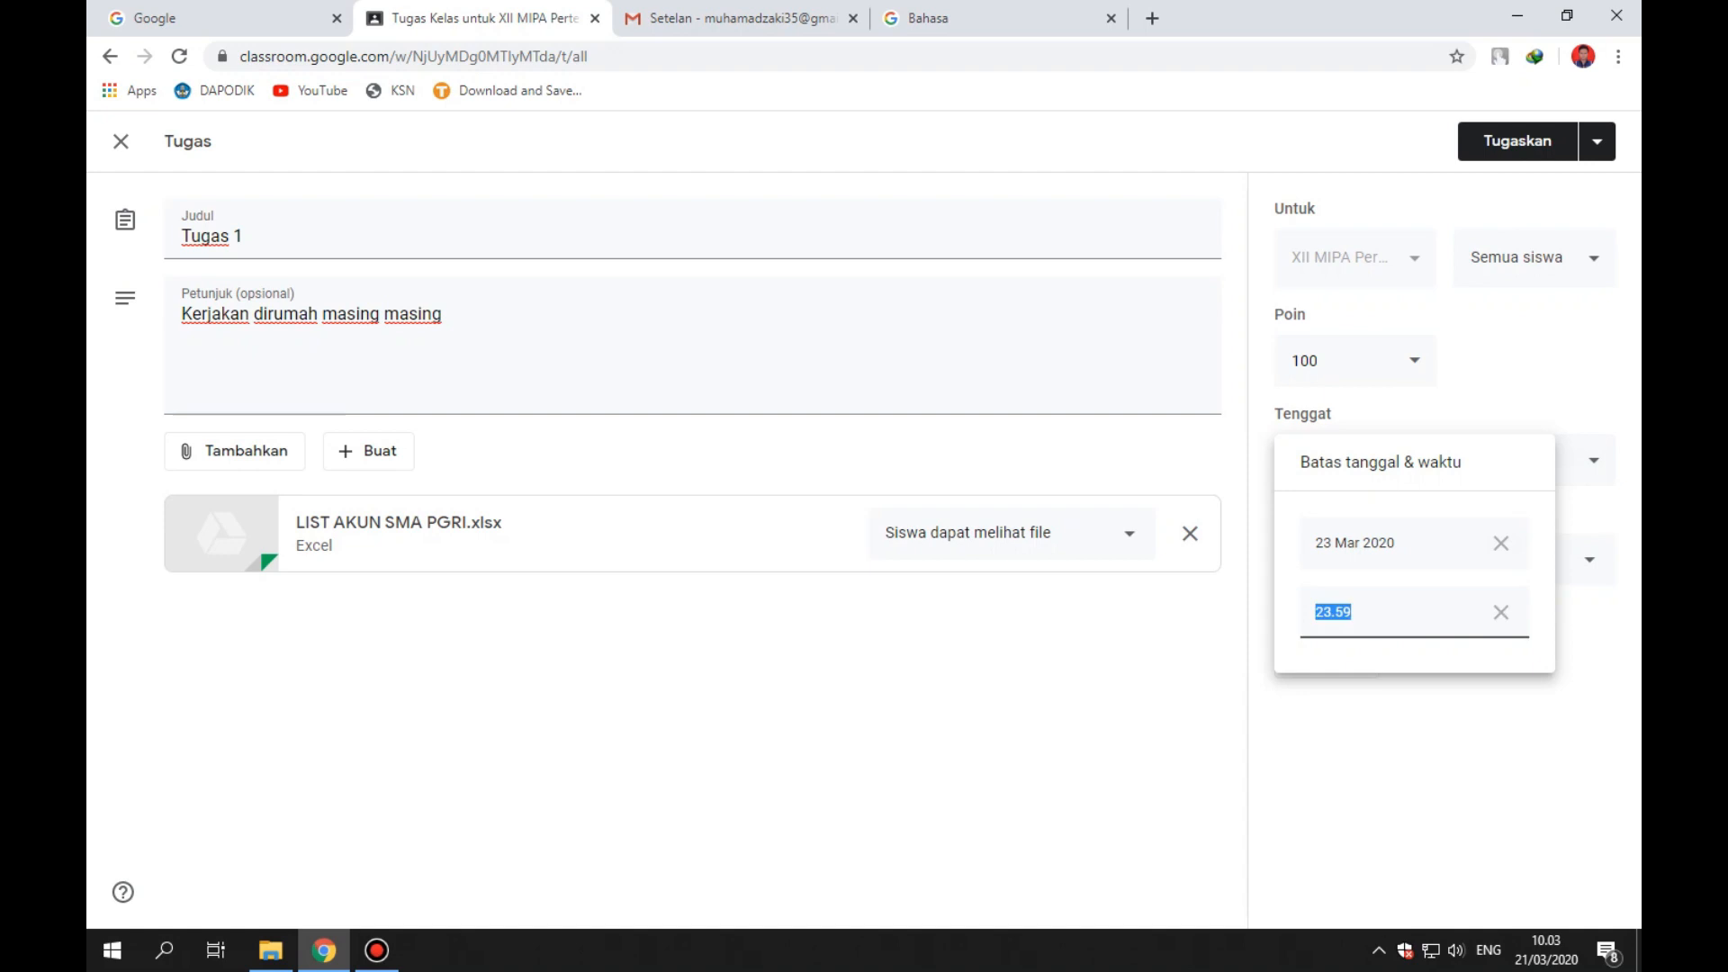
pyautogui.click(1520, 738)
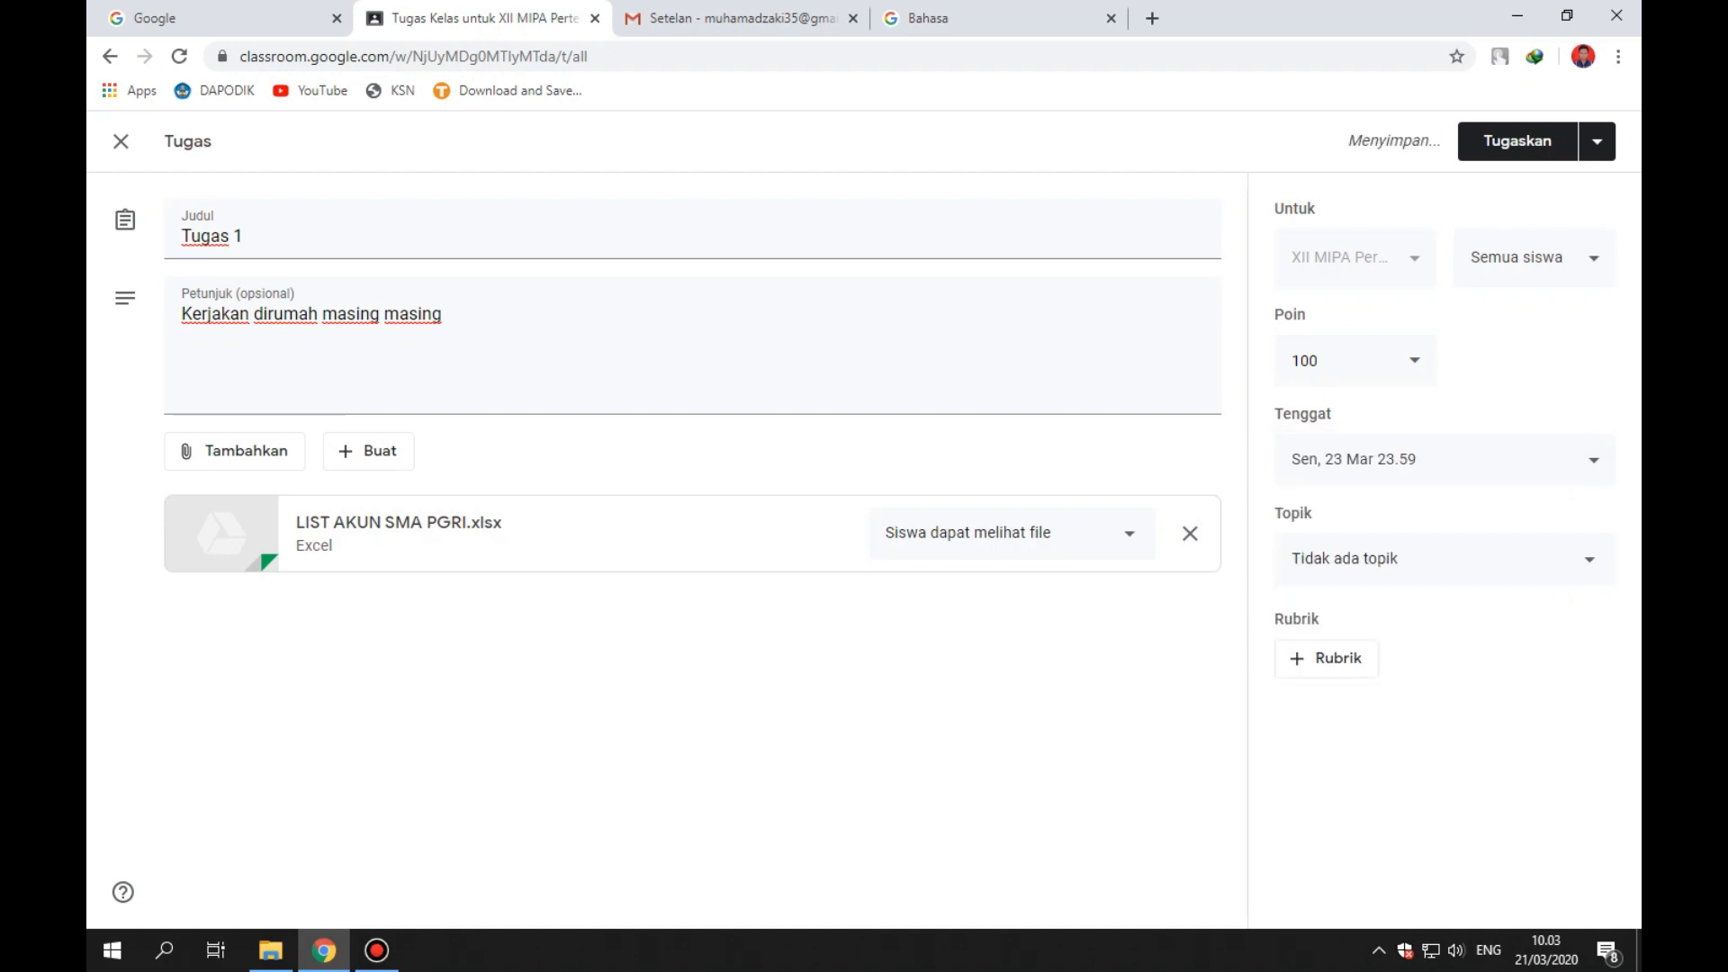
# Check the topic choices without selecting one, assign Tugas 1 to the class and dismiss the topic introduction.
pyautogui.click(1444, 559)
pyautogui.click(1404, 558)
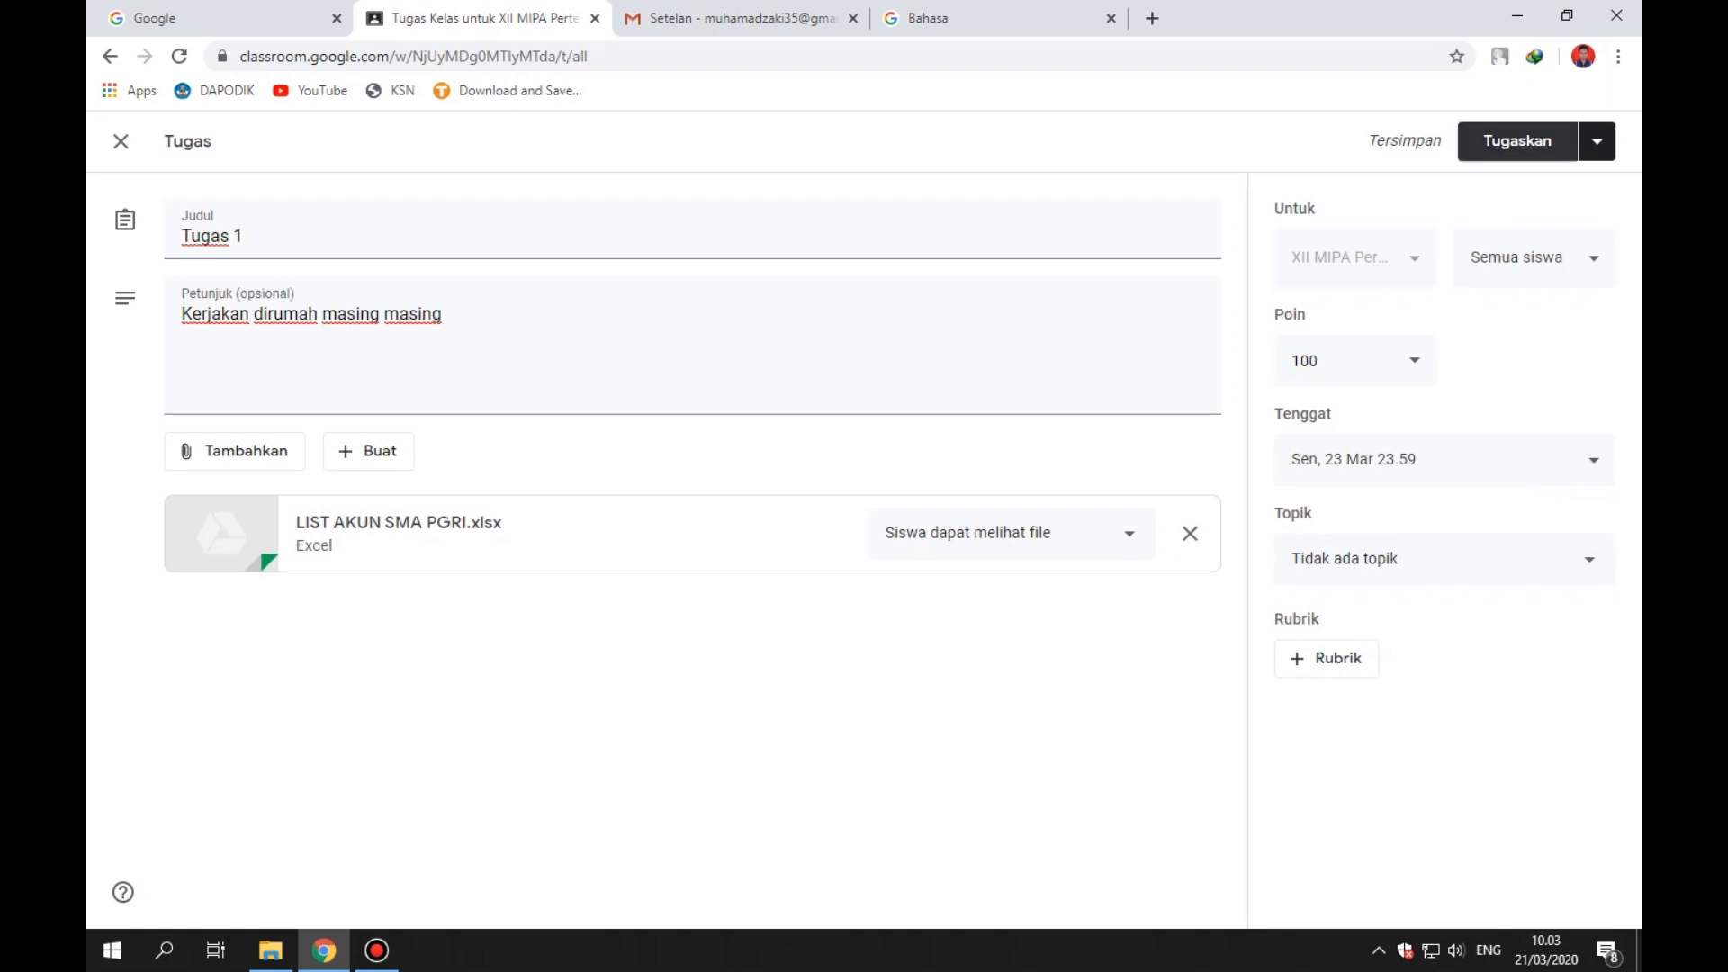
pyautogui.click(1517, 141)
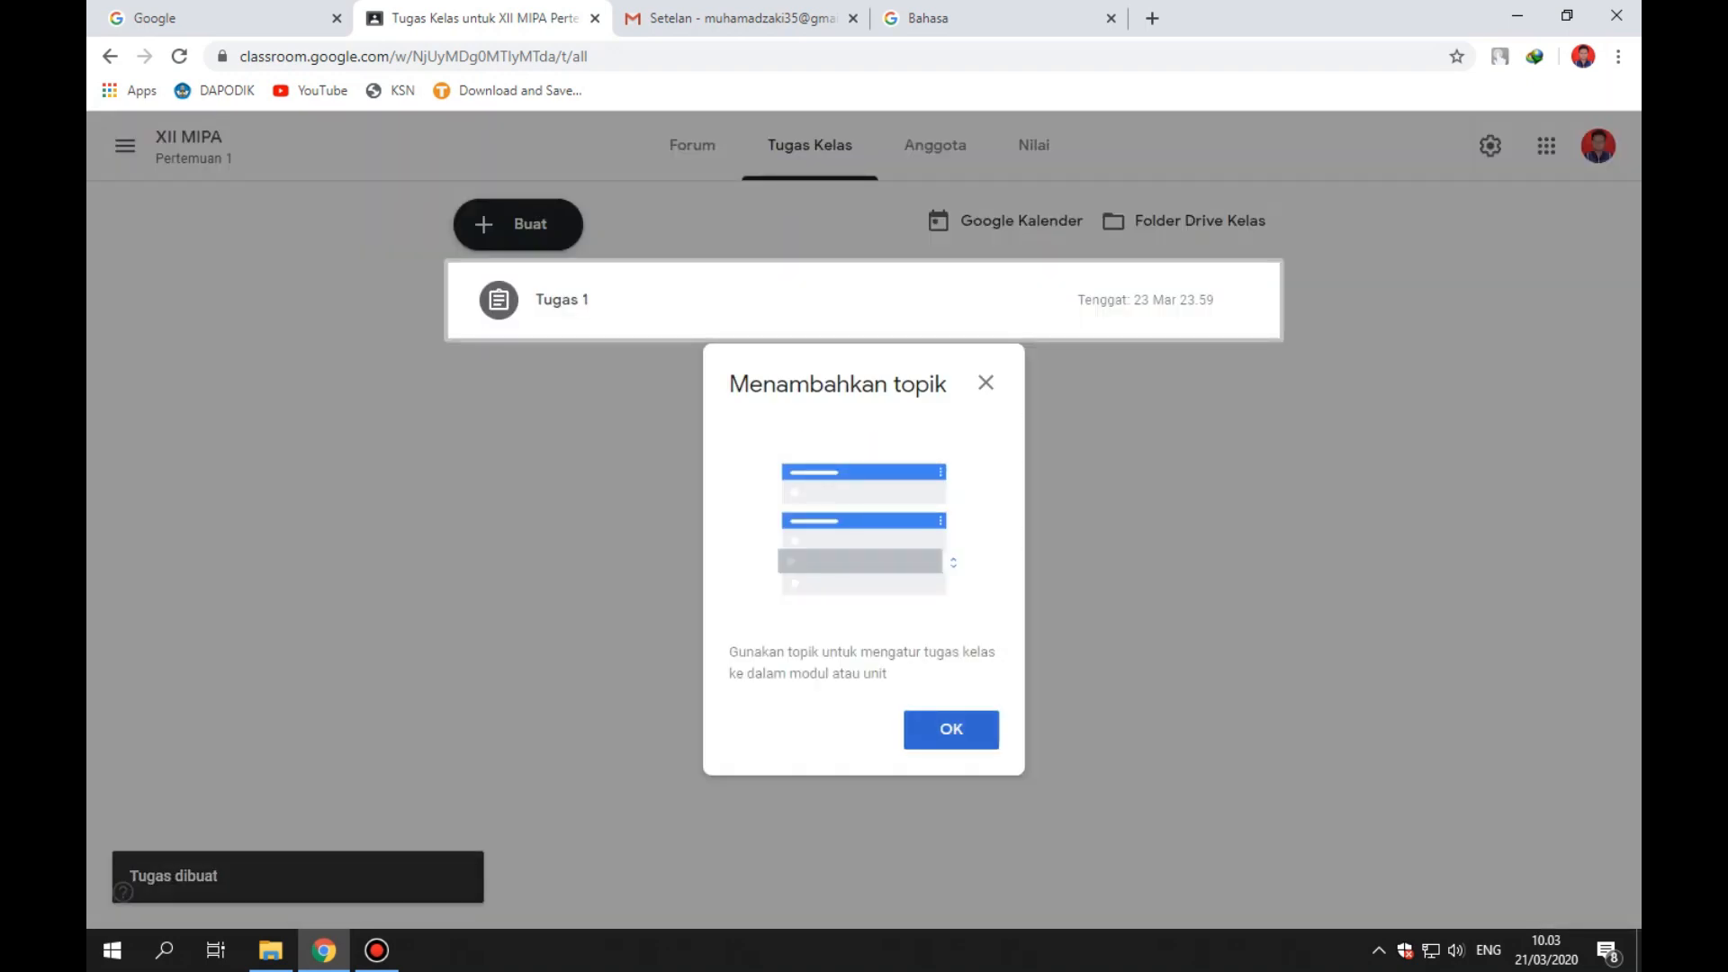
pyautogui.click(951, 729)
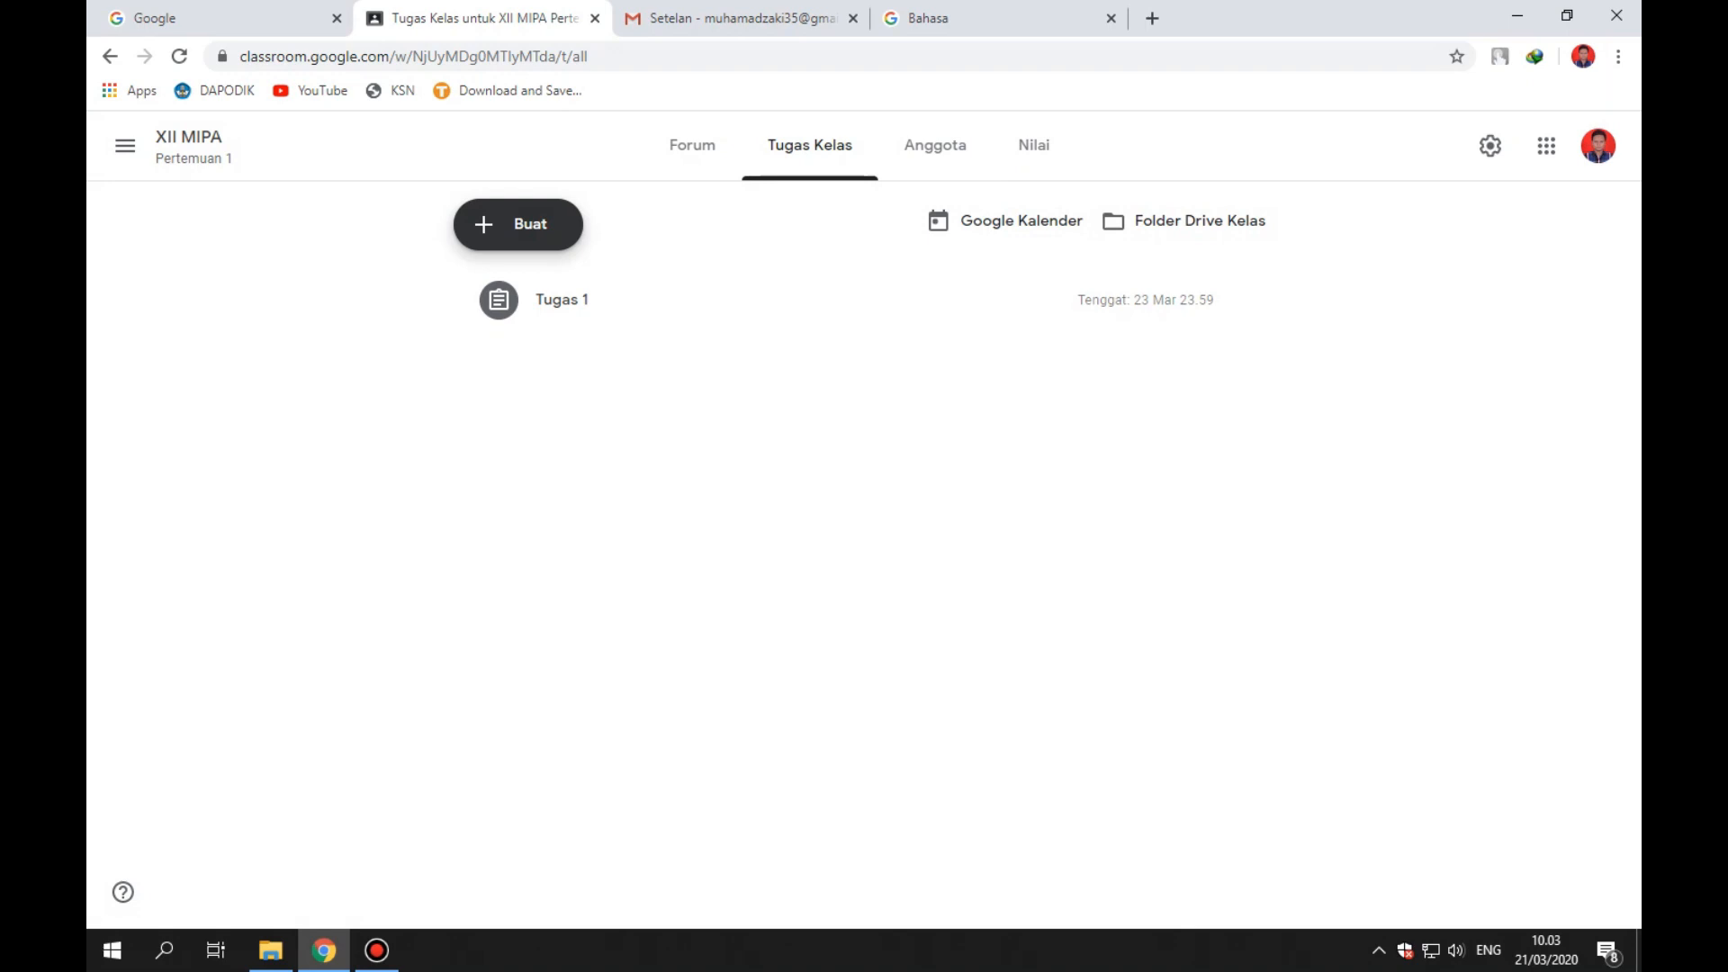
# Start a new Materi post for the XII MIPA class and go to its title field.
pyautogui.click(517, 225)
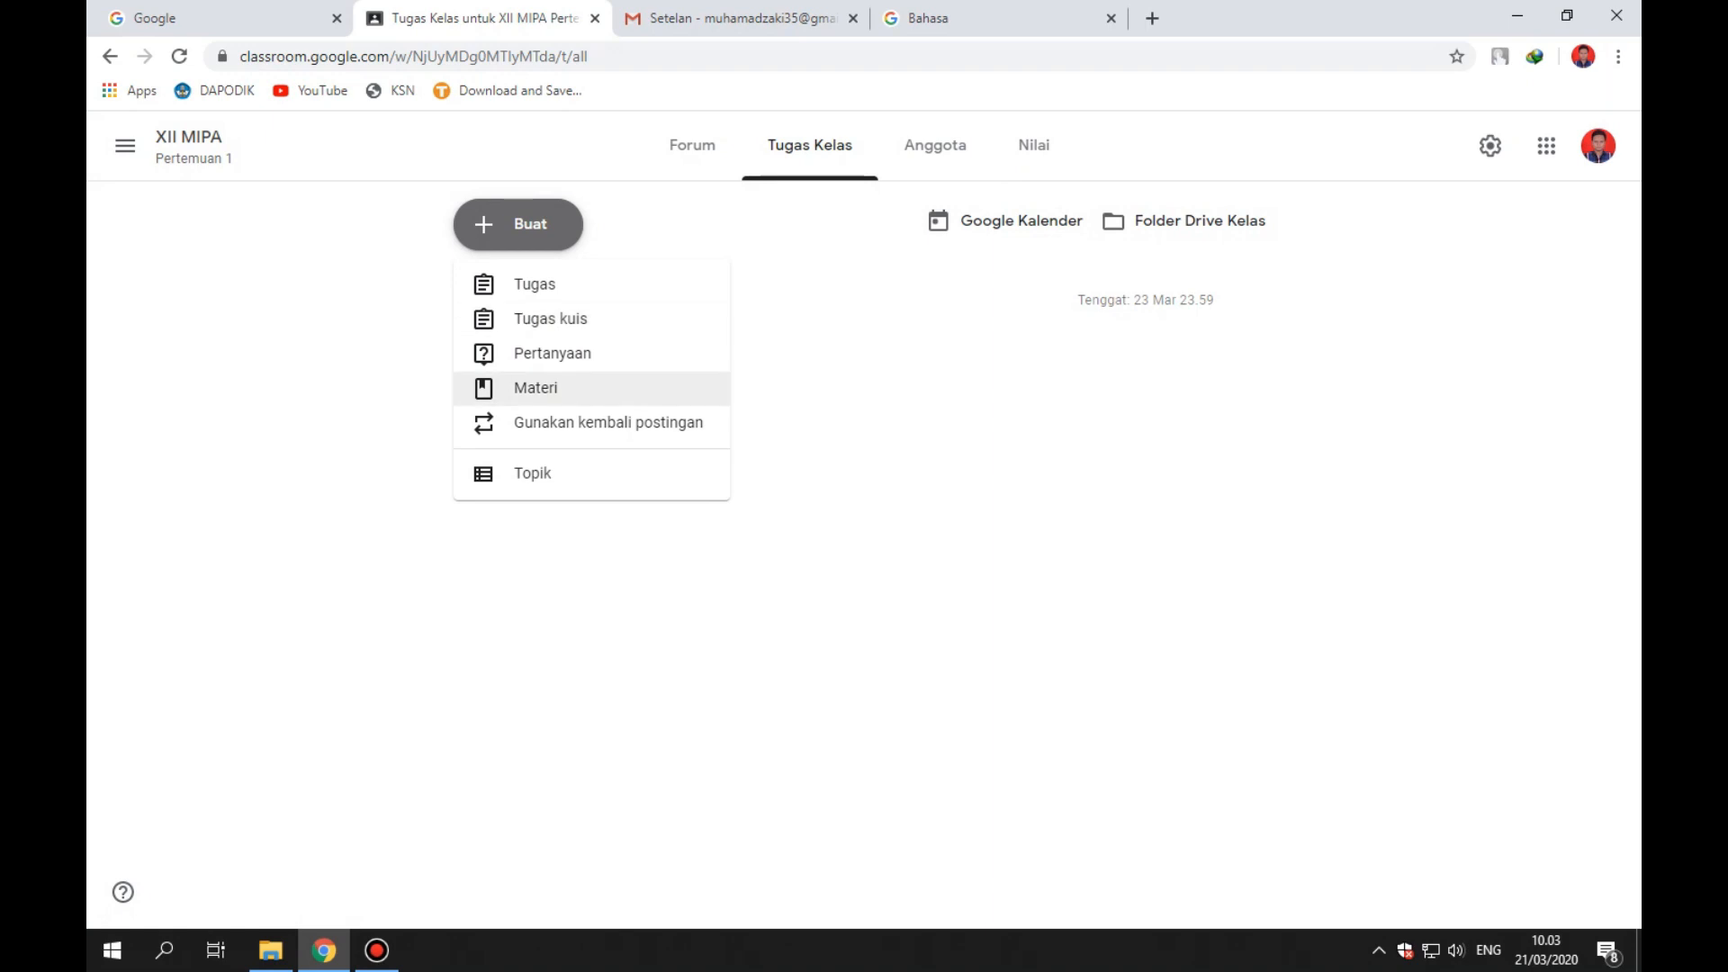
pyautogui.click(569, 387)
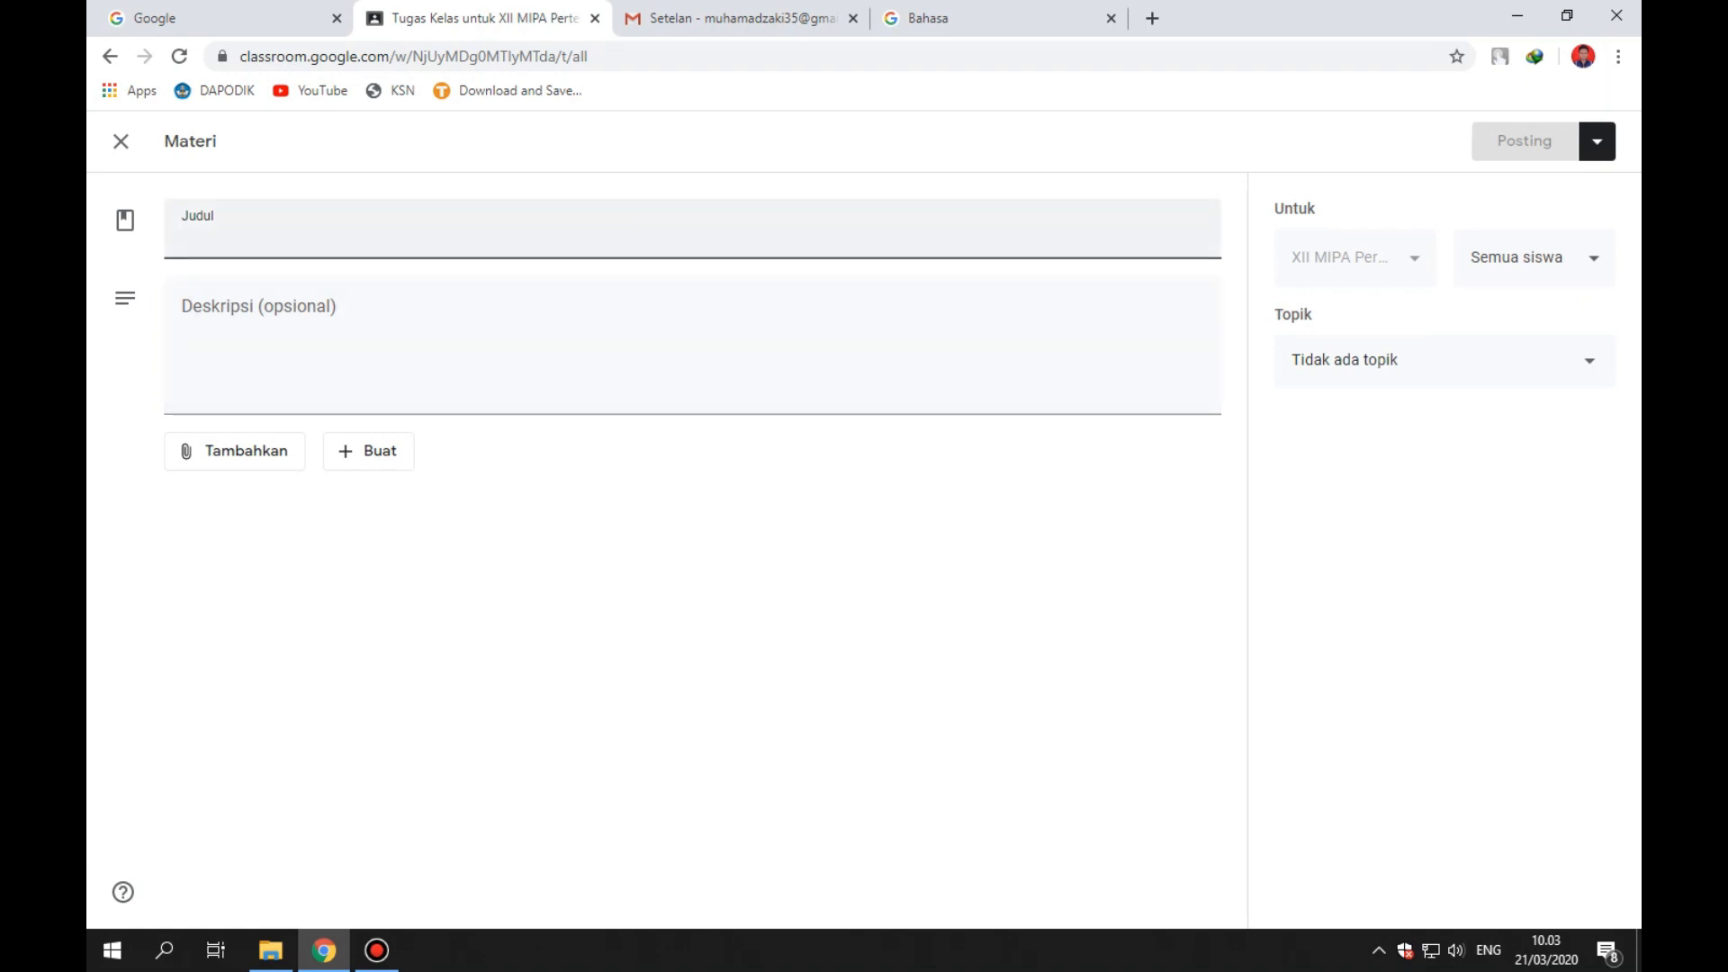
pyautogui.click(270, 326)
pyautogui.click(235, 230)
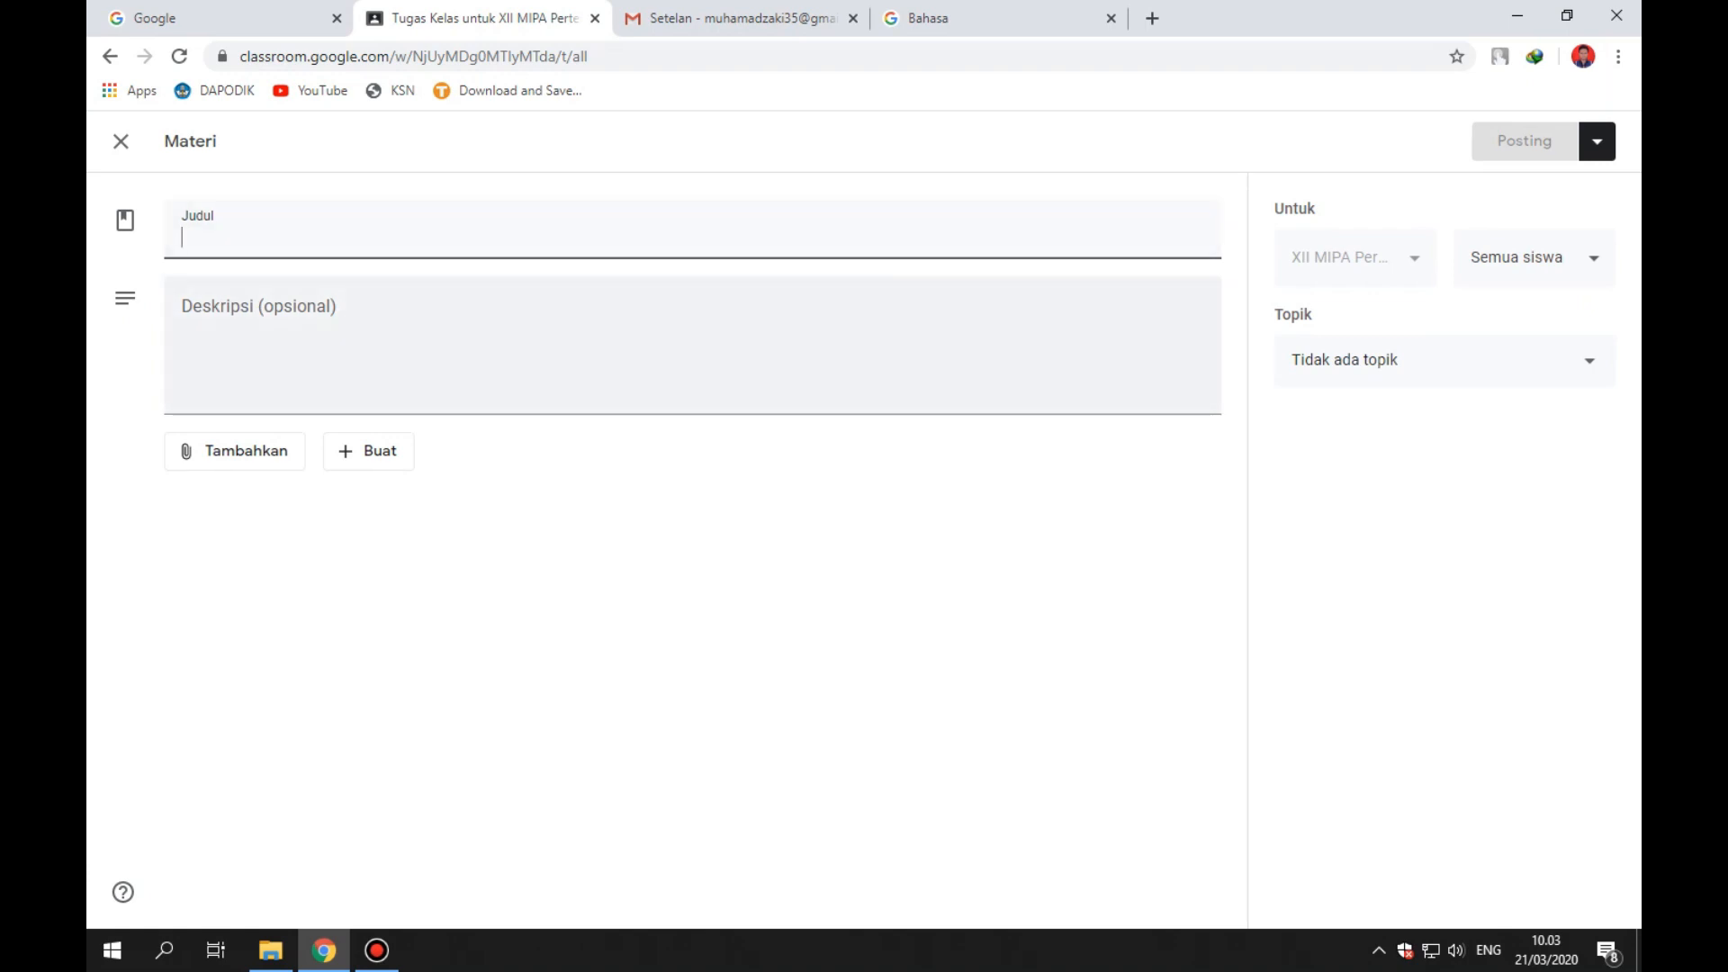
pyautogui.click(205, 316)
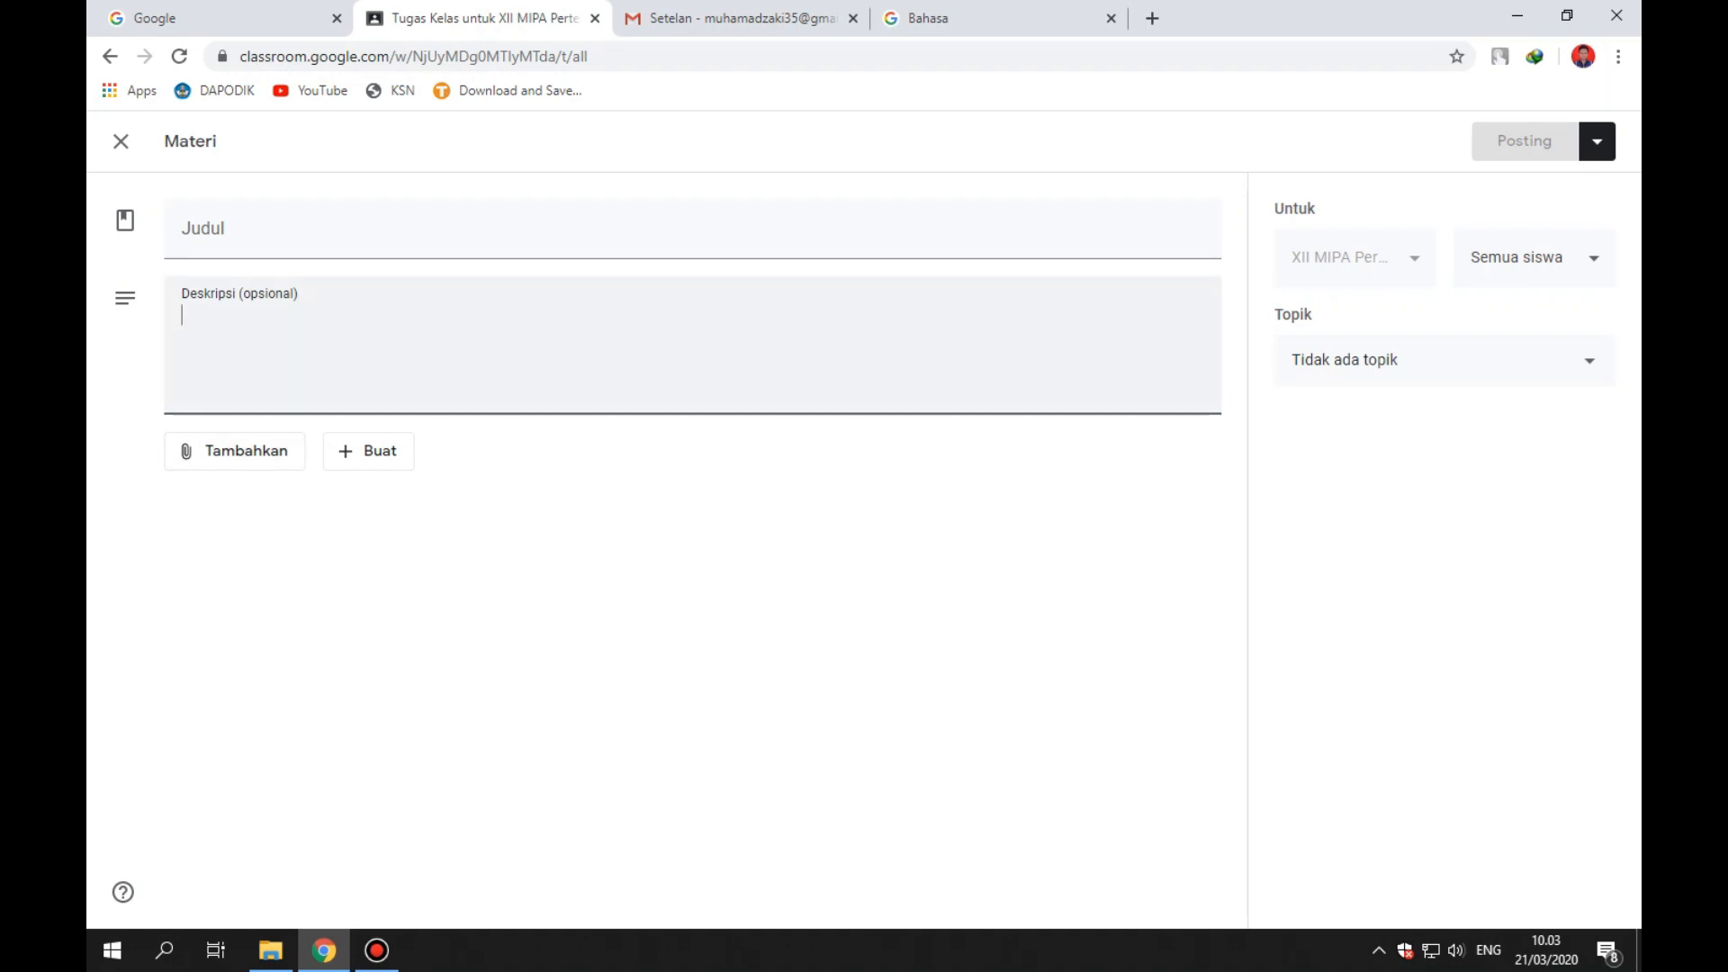
pyautogui.click(231, 231)
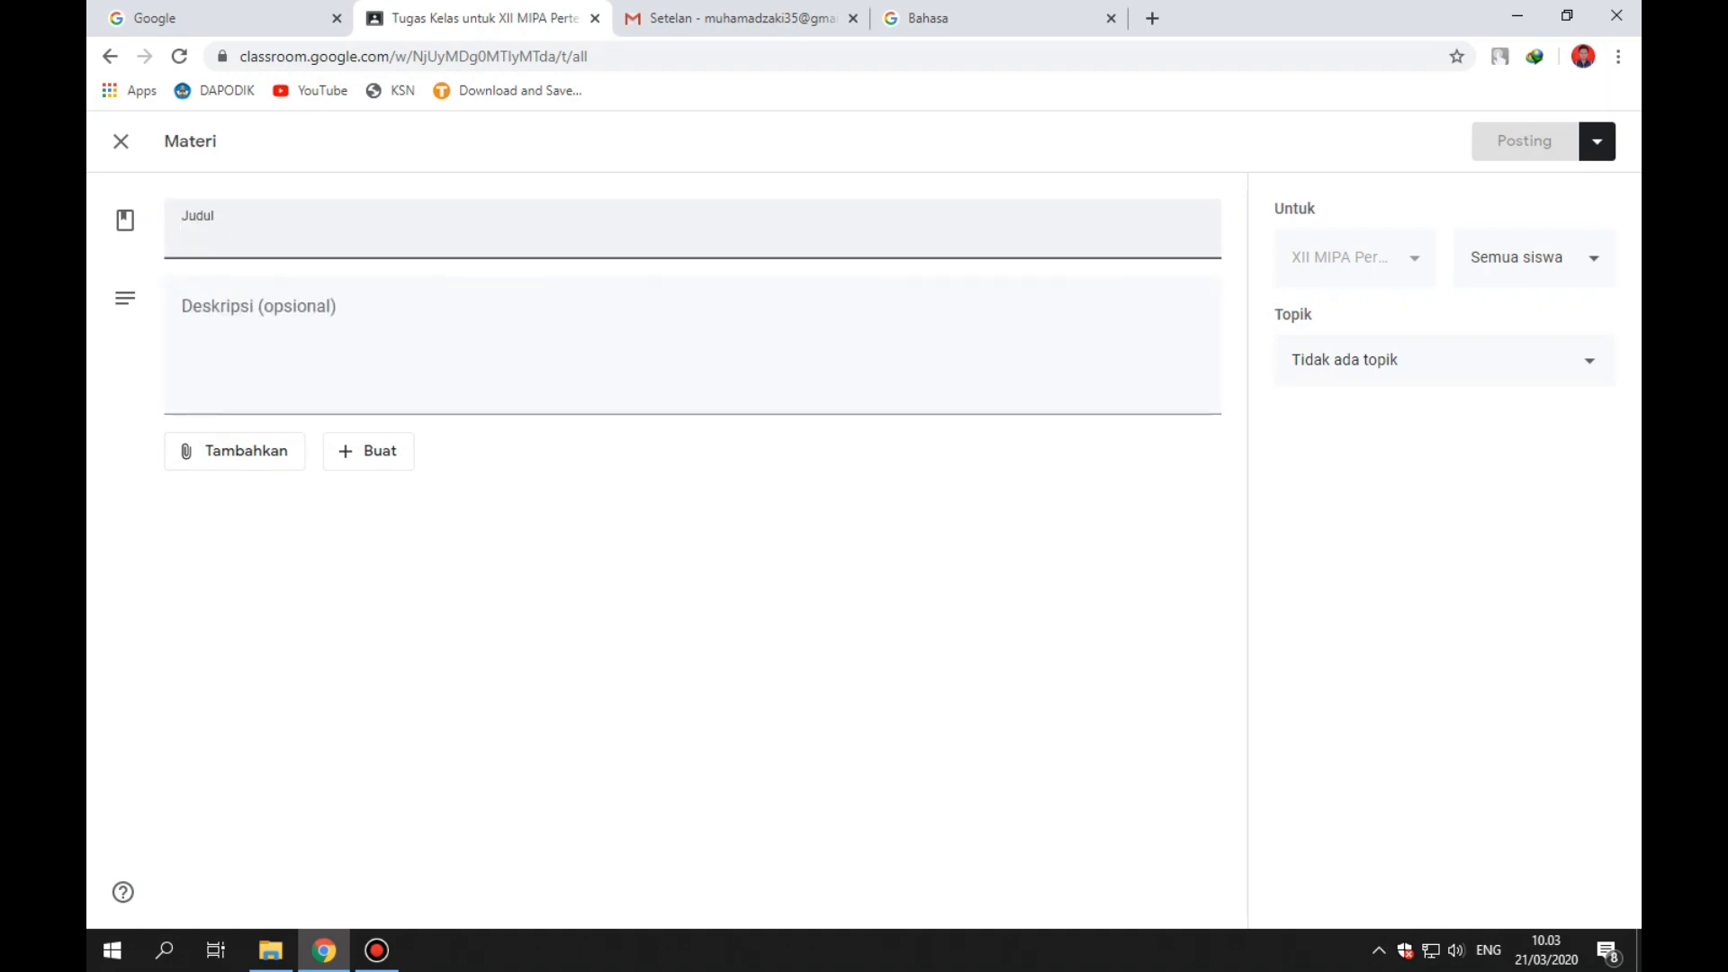
pyautogui.click(207, 232)
pyautogui.write('Membuat')
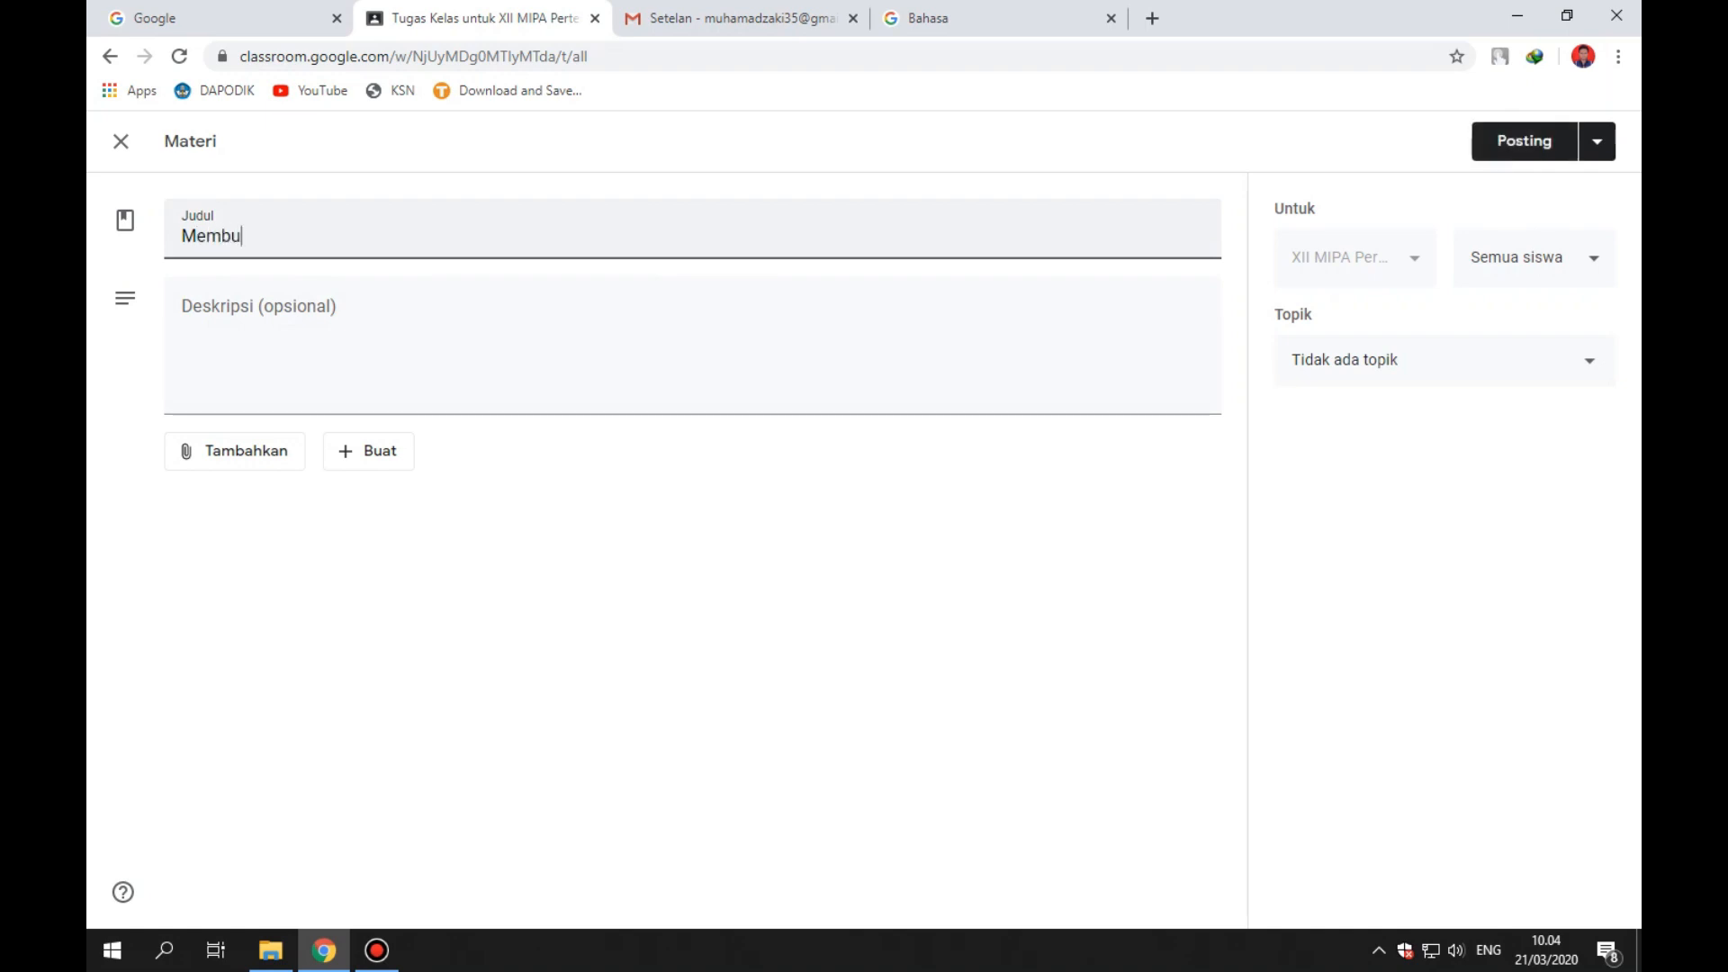
pyautogui.press('BackSpace')
pyautogui.press('BackSpace')
pyautogui.press('BackSpace')
pyautogui.press('BackSpace')
pyautogui.press('BackSpace')
pyautogui.press('BackSpace')
pyautogui.press('BackSpace')
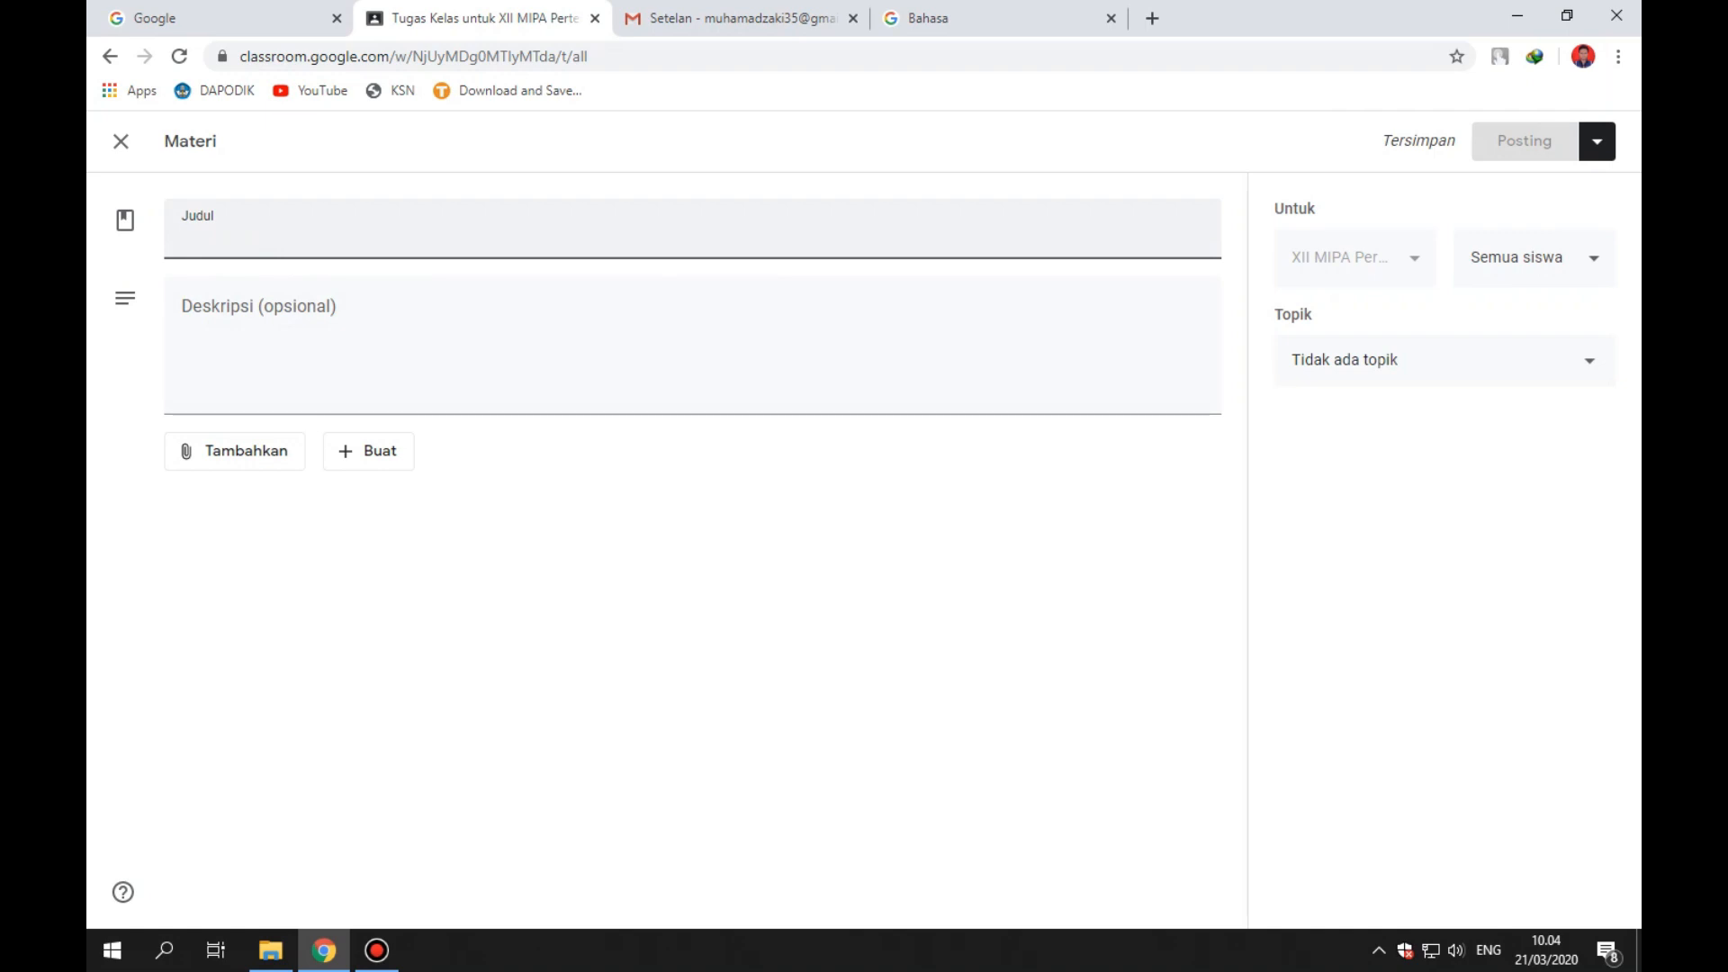
pyautogui.write('Membuat')
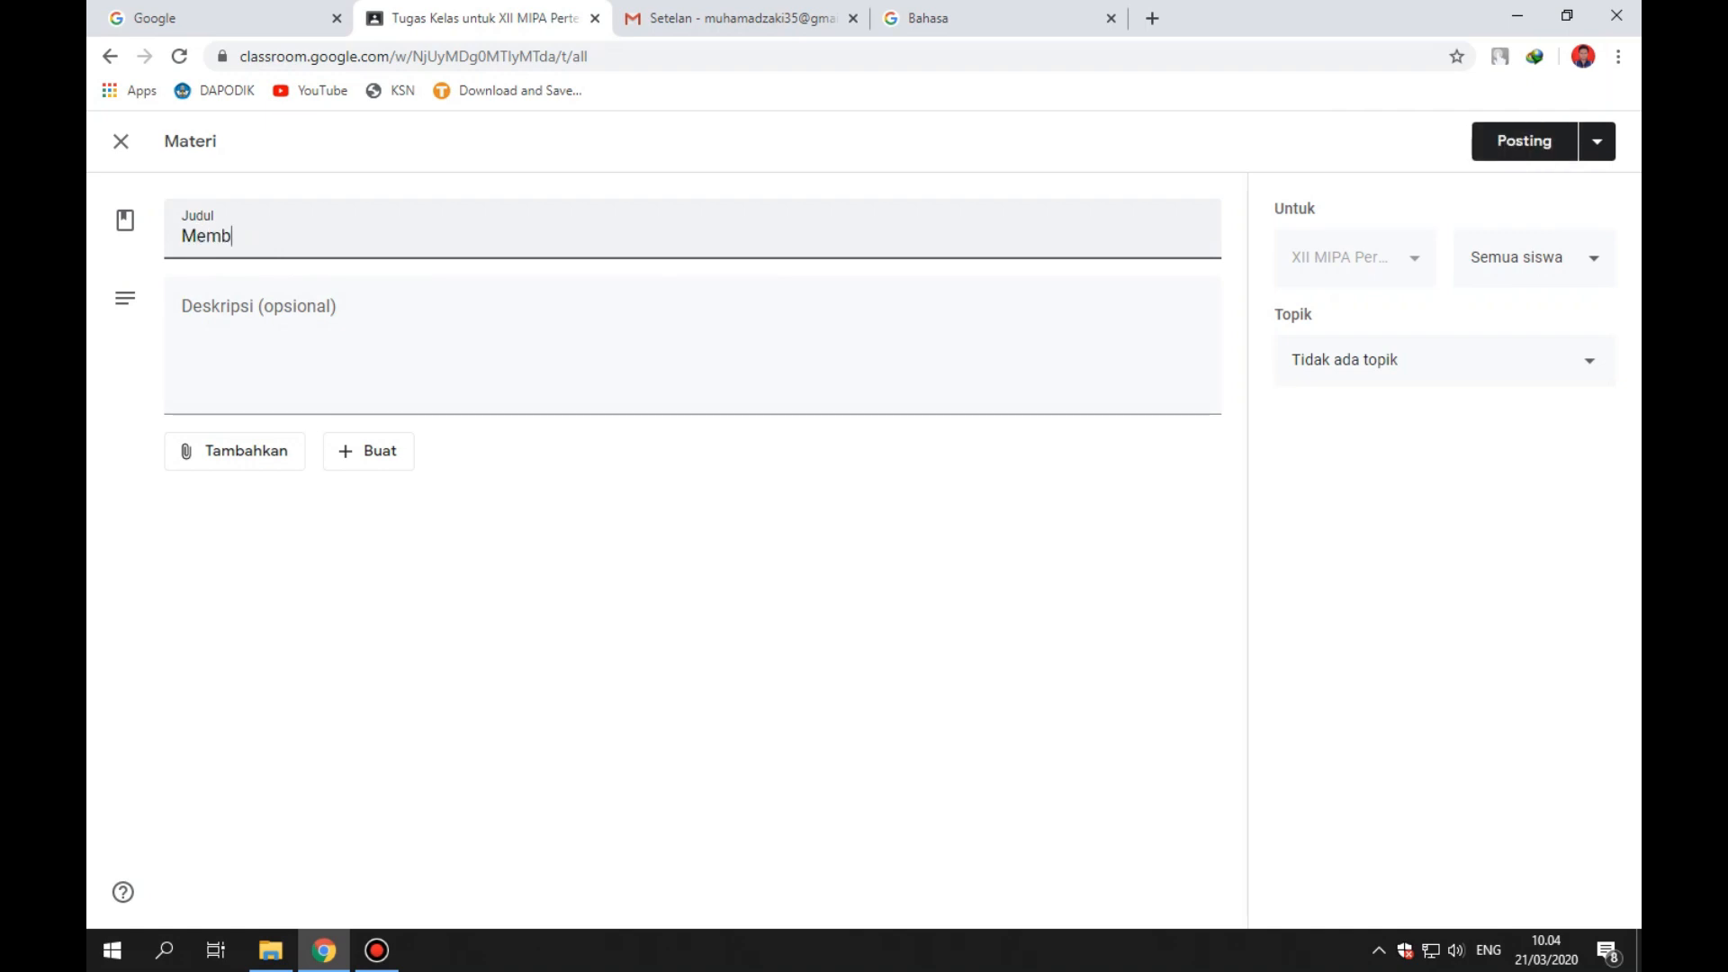
pyautogui.press('BackSpace')
pyautogui.write('t')
pyautogui.press('BackSpace')
pyautogui.press('BackSpace')
pyautogui.press('BackSpace')
pyautogui.press('BackSpace')
pyautogui.press('BackSpace')
pyautogui.press('BackSpace')
pyautogui.press('BackSpace')
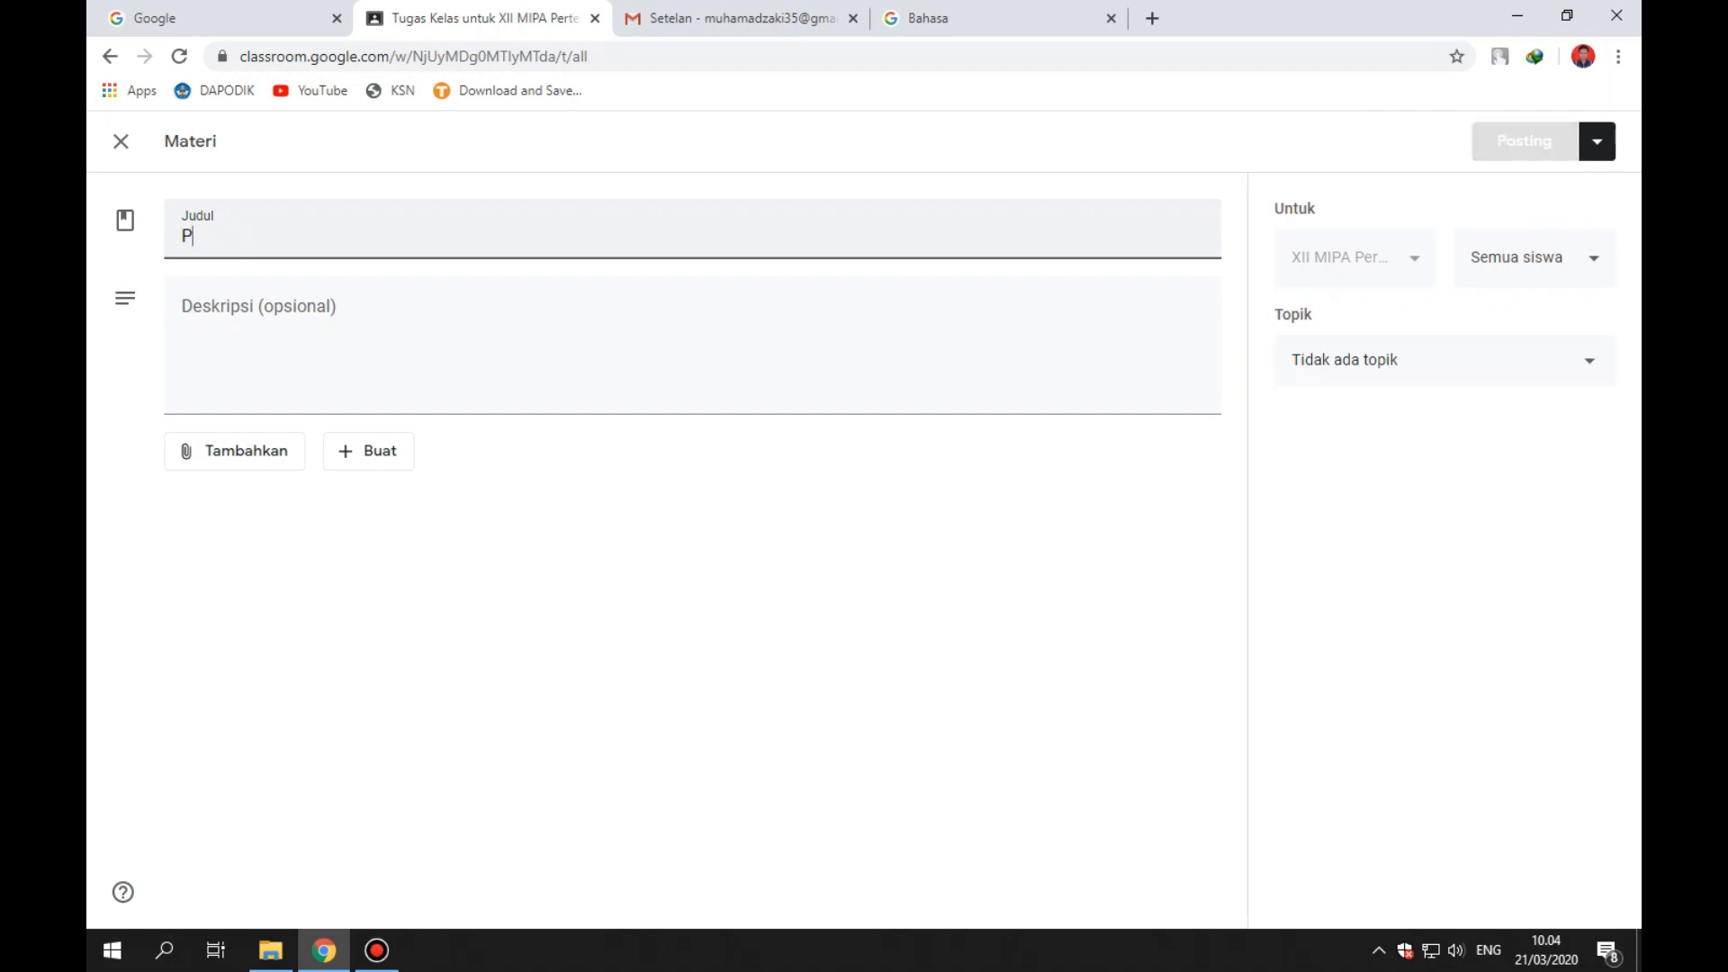
# Title the Materi post "Bab 1" and enter "simak baik baik" as its description.
pyautogui.write('Bab 1')
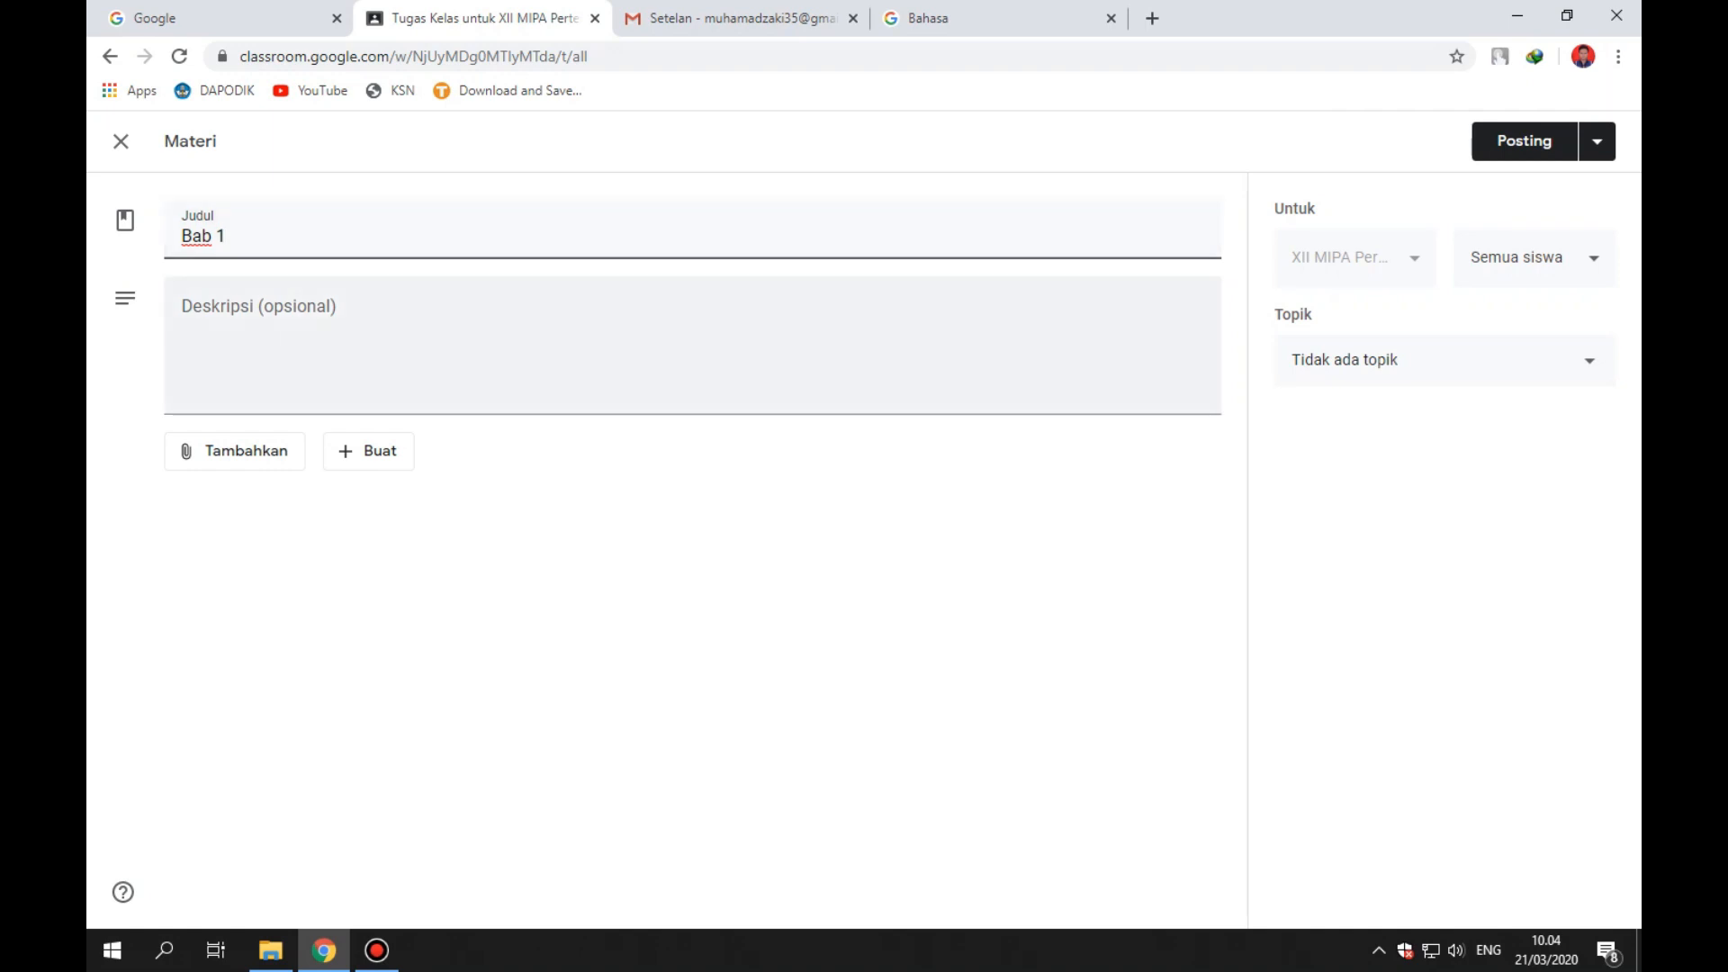
pyautogui.click(182, 311)
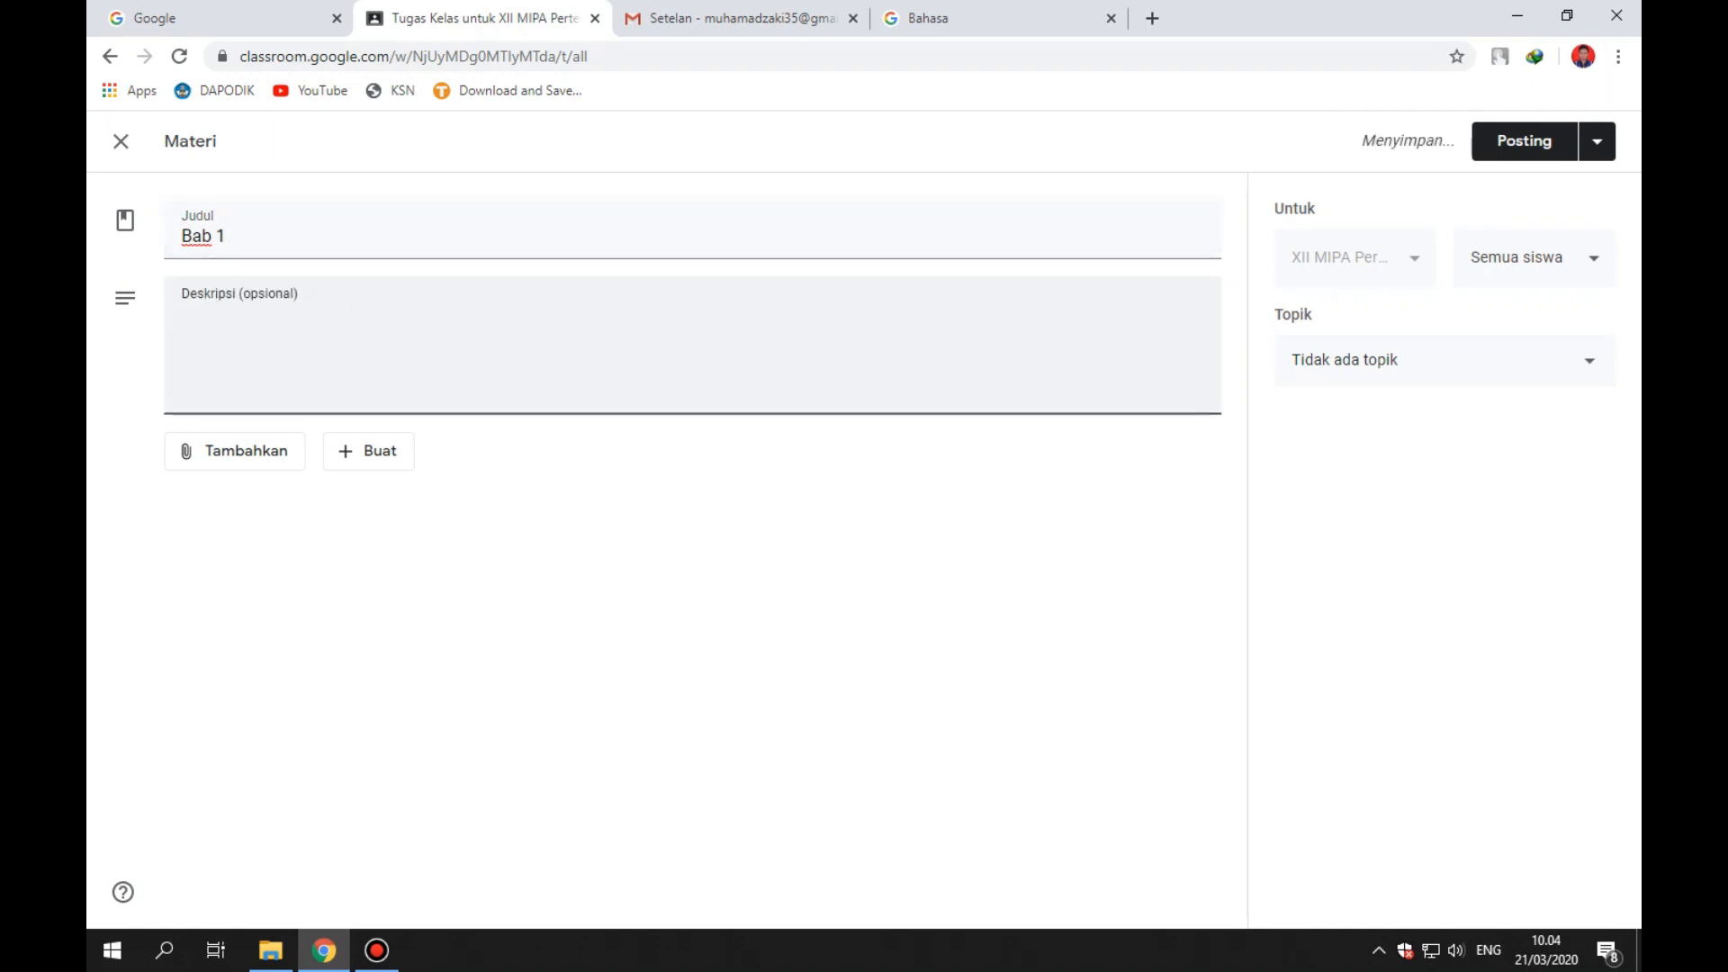
pyautogui.write('simak ')
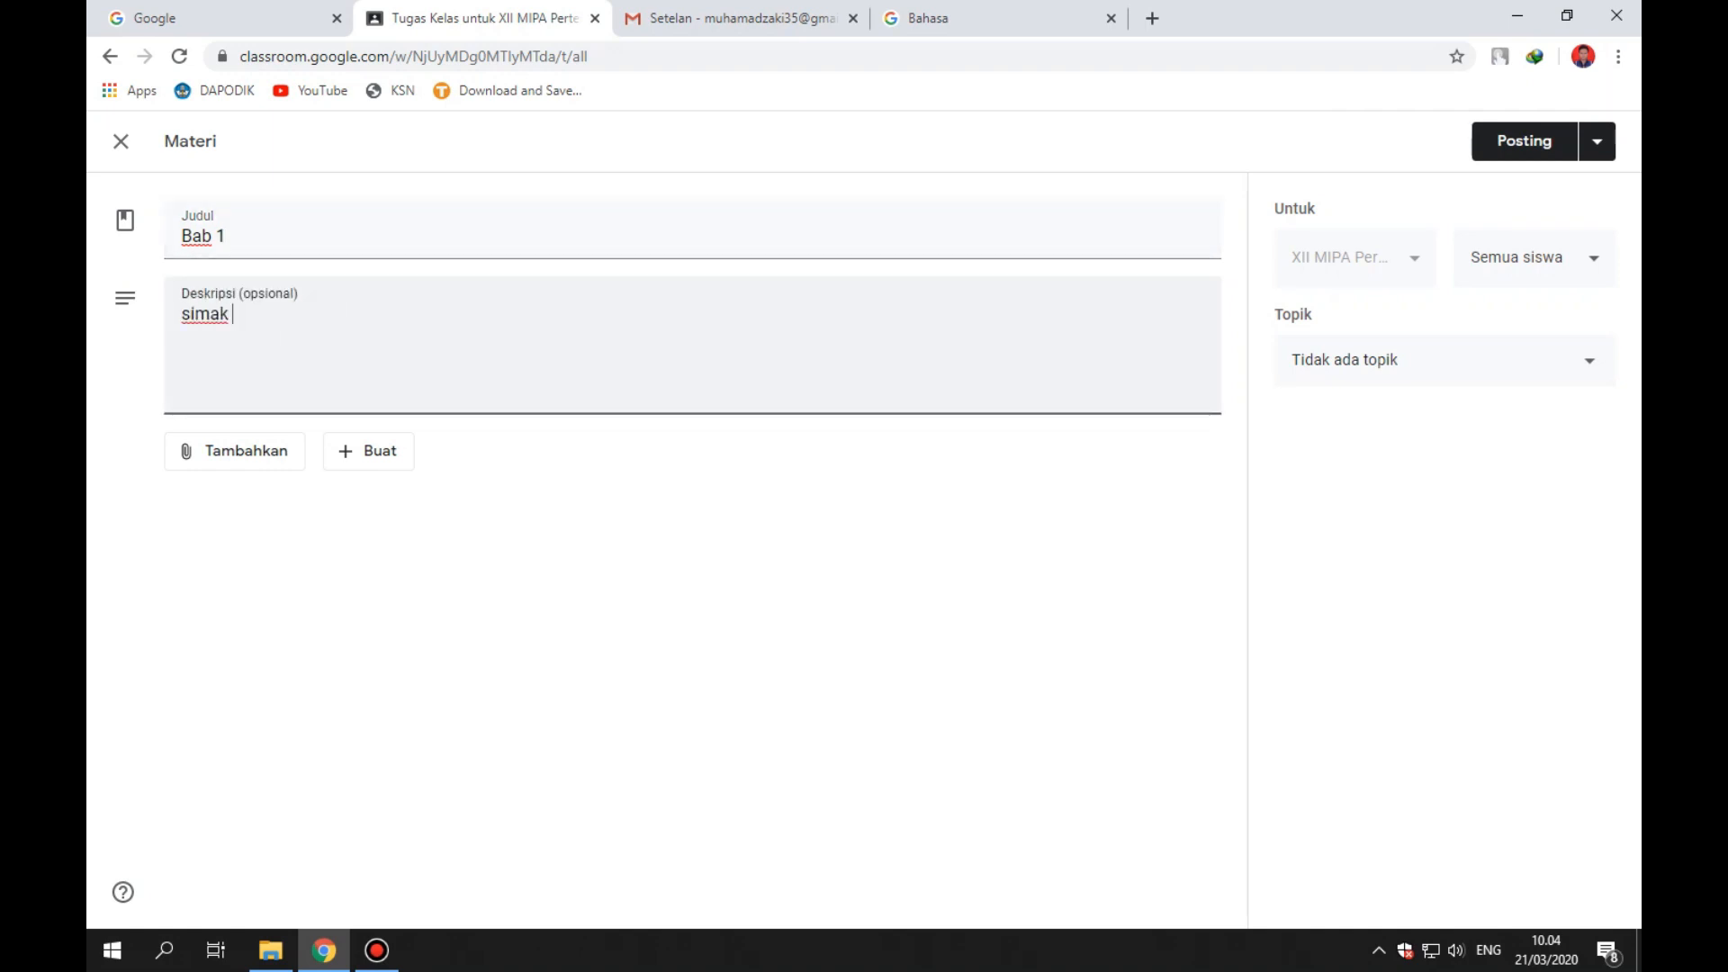
pyautogui.write('baik baik')
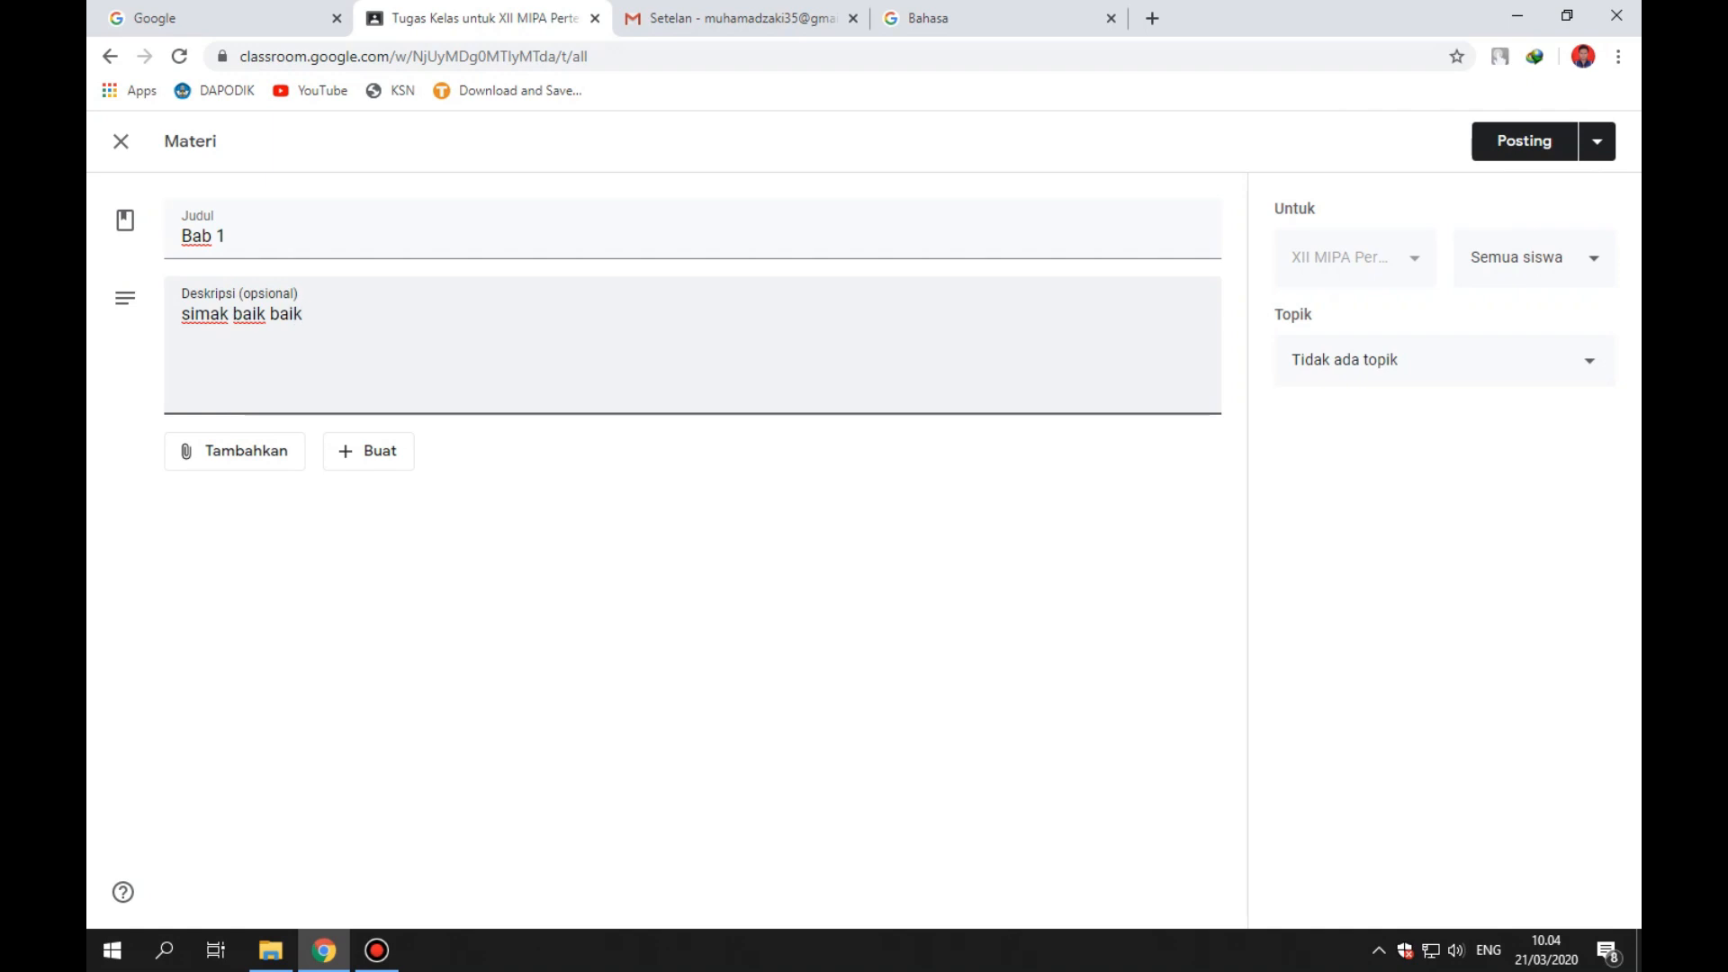
# Check the attachment sources and topic choices without selecting any, and post the Bab 1 material to the class.
pyautogui.click(234, 450)
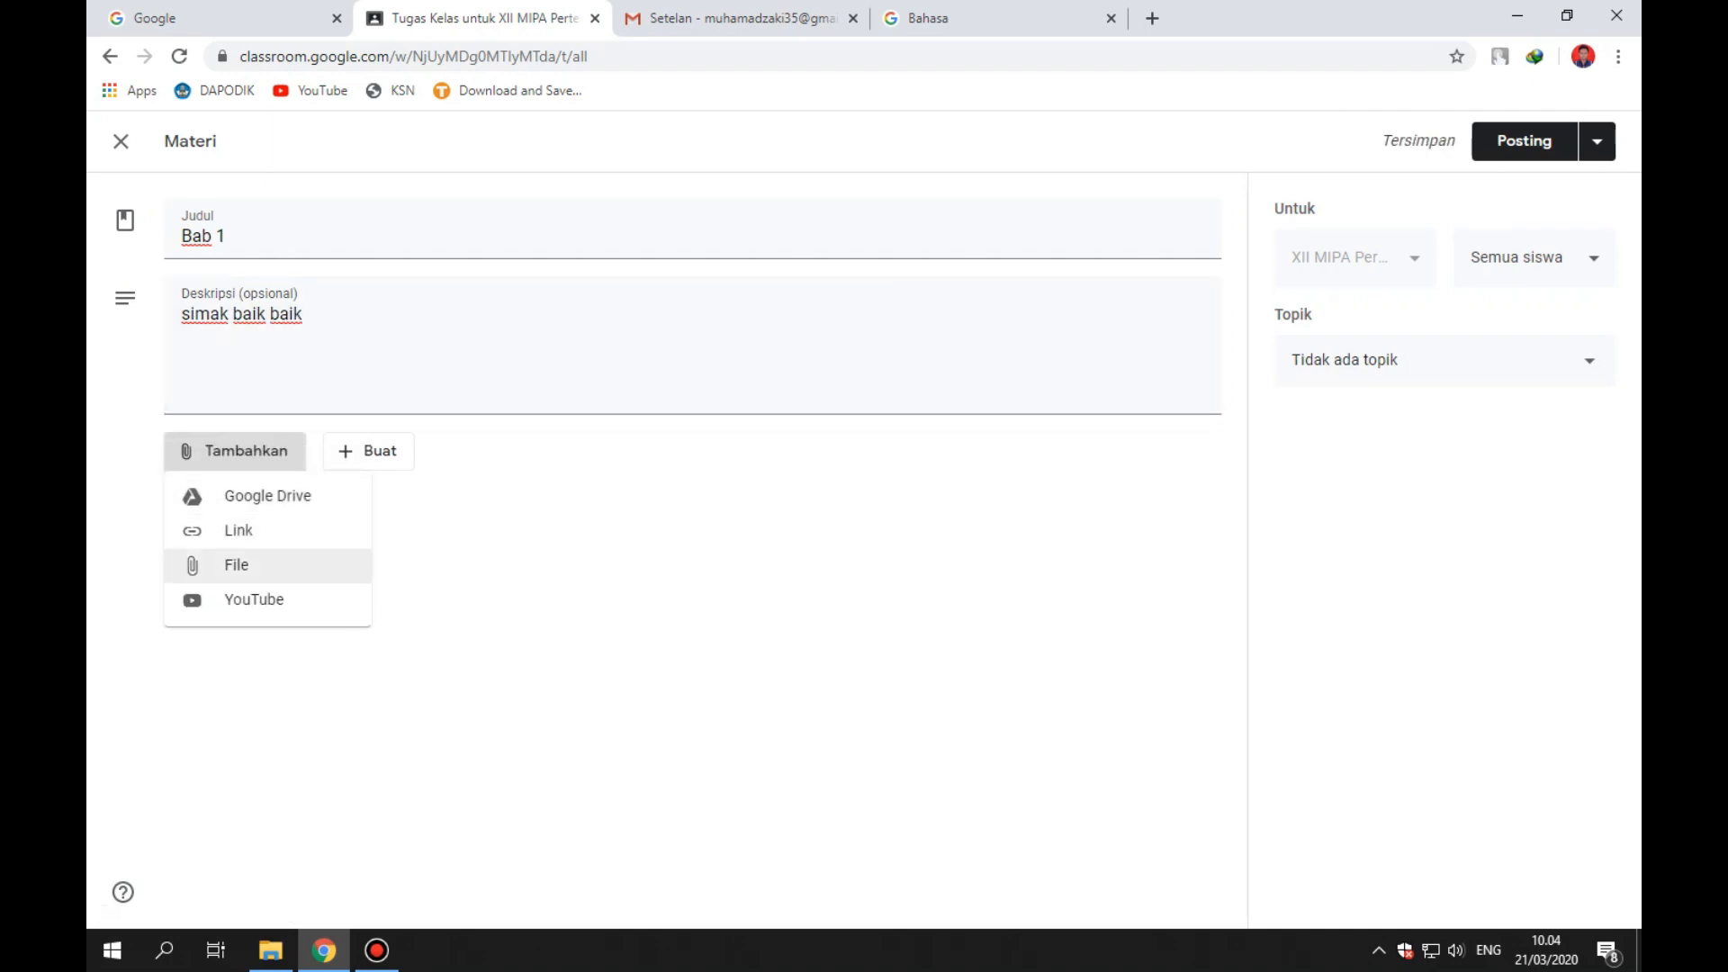
pyautogui.click(630, 576)
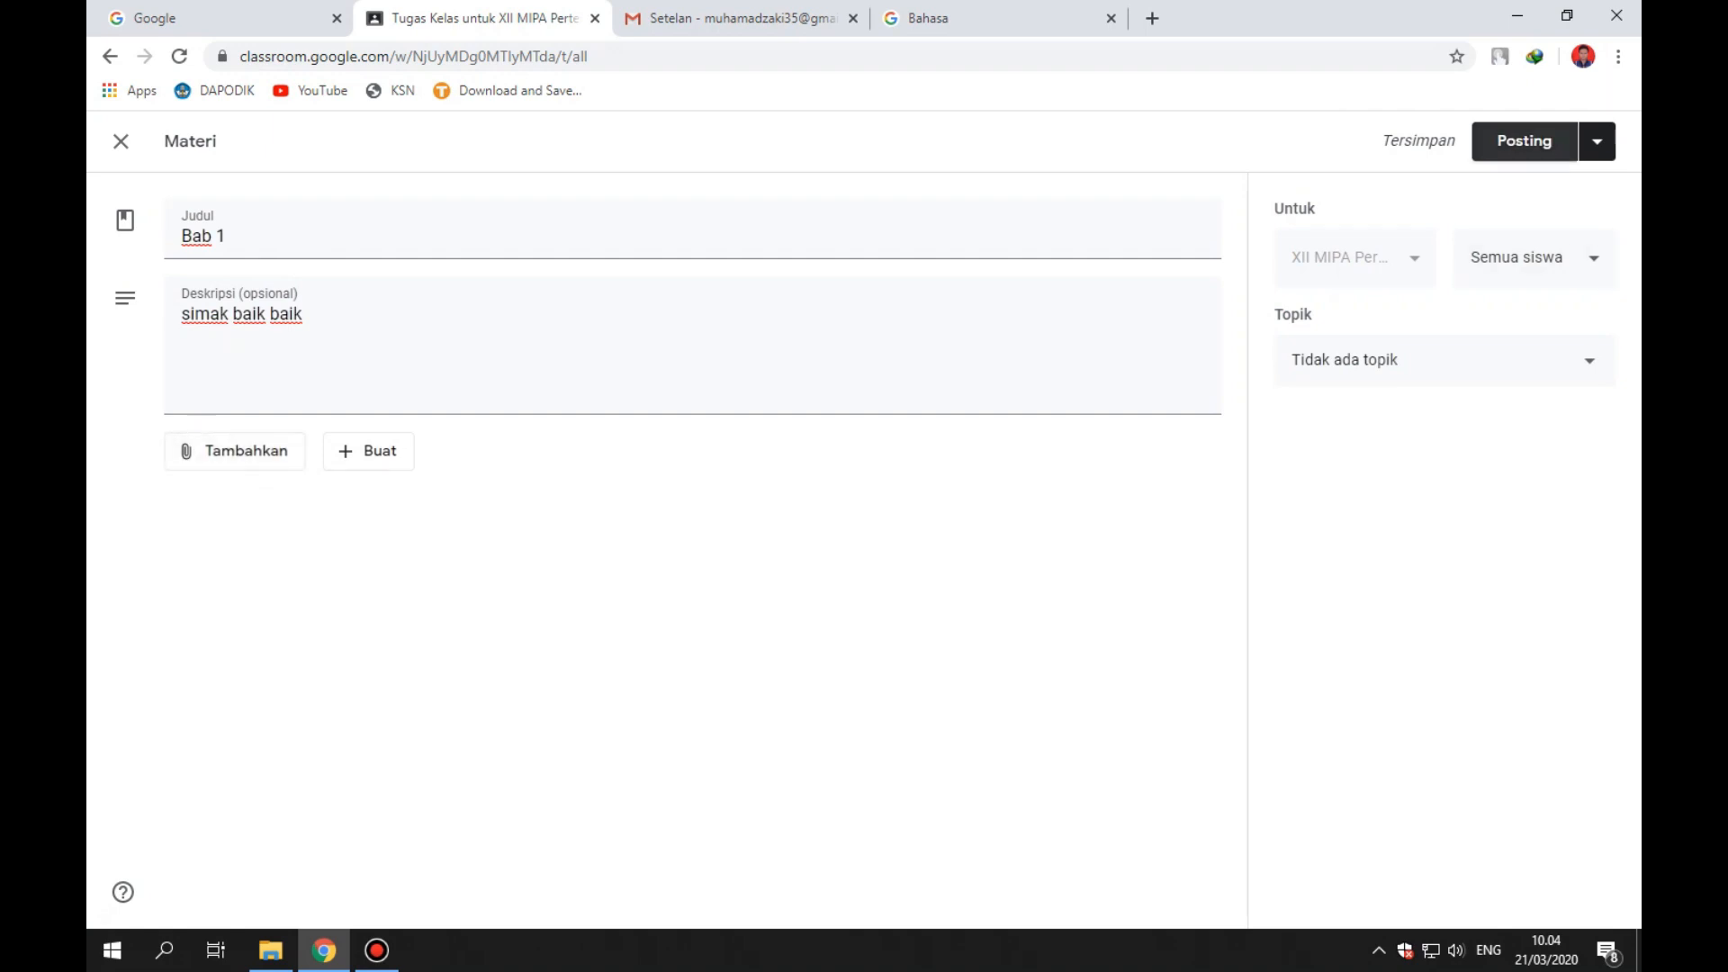
pyautogui.click(1450, 359)
pyautogui.click(1450, 360)
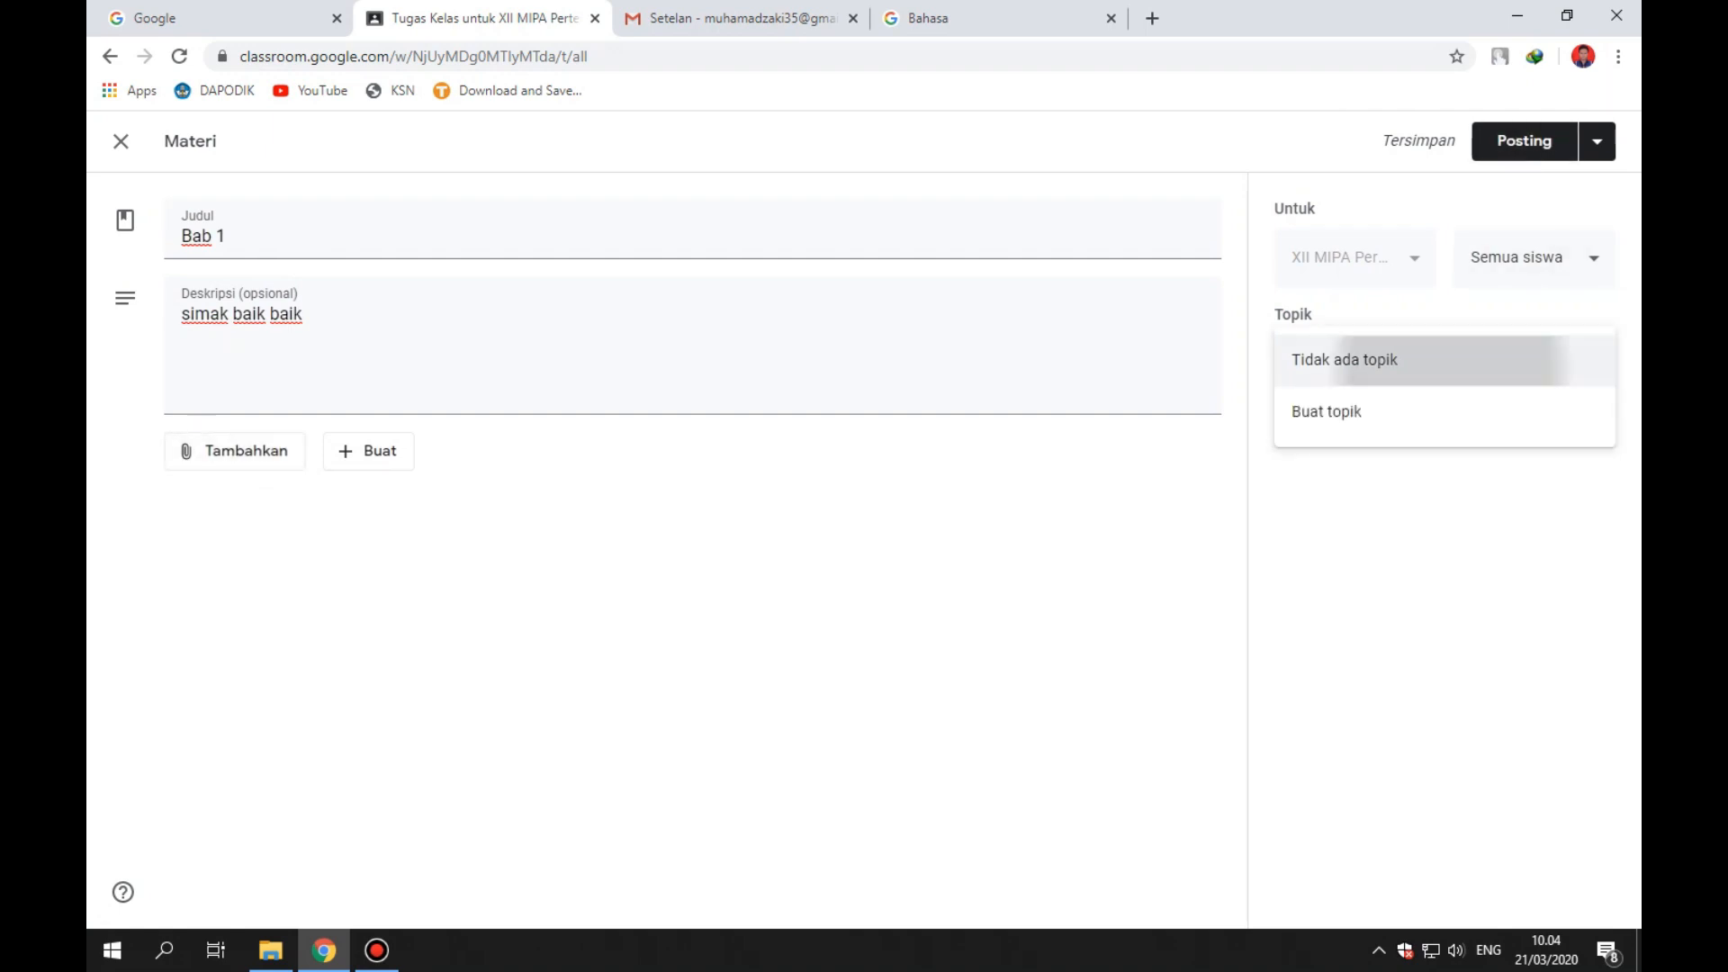
pyautogui.click(1534, 258)
pyautogui.click(1440, 558)
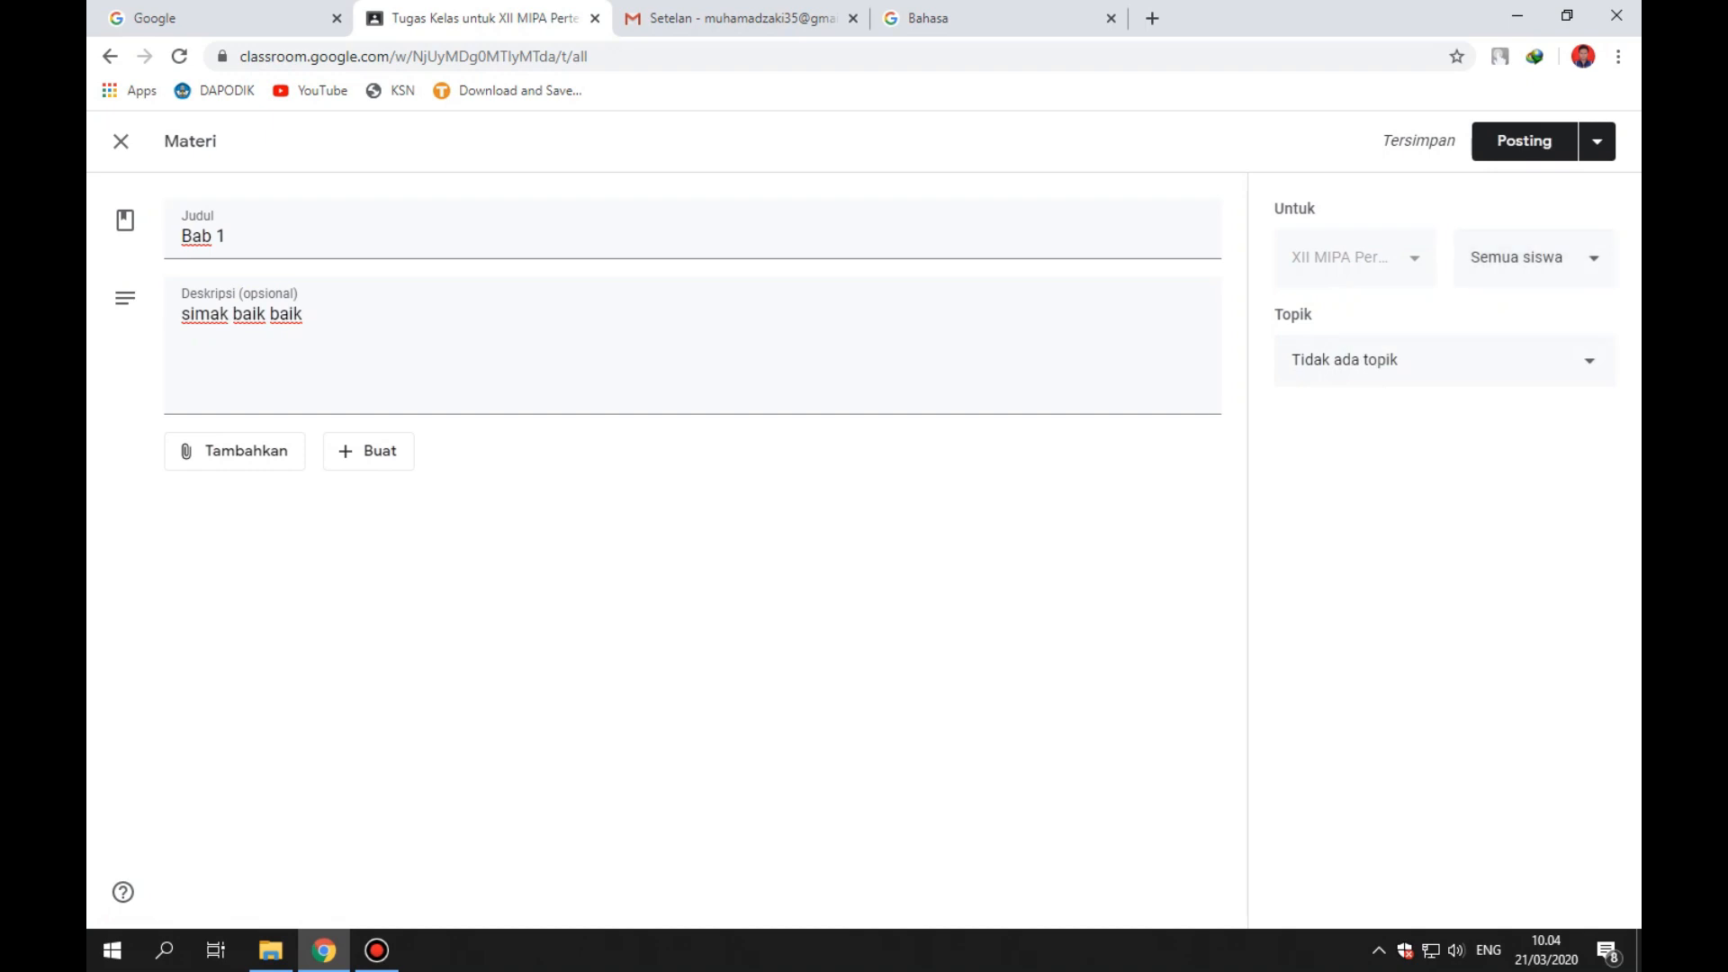
pyautogui.click(1524, 141)
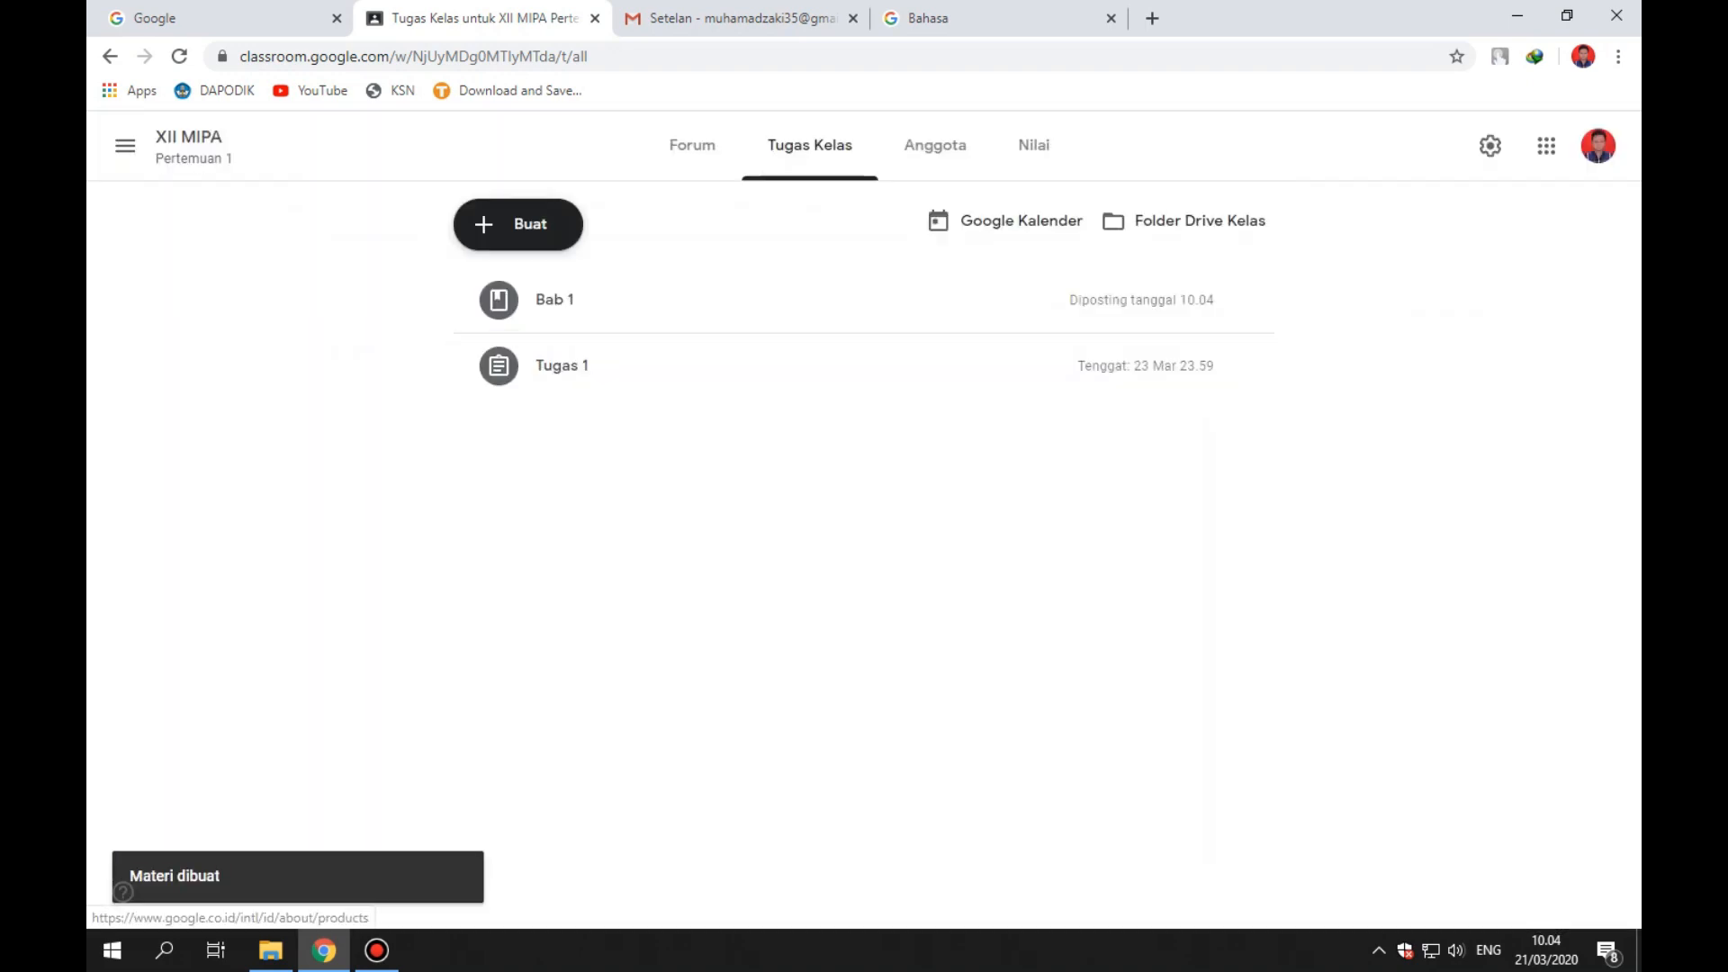
# Start a new Pertanyaan post for the XII MIPA class.
pyautogui.click(518, 224)
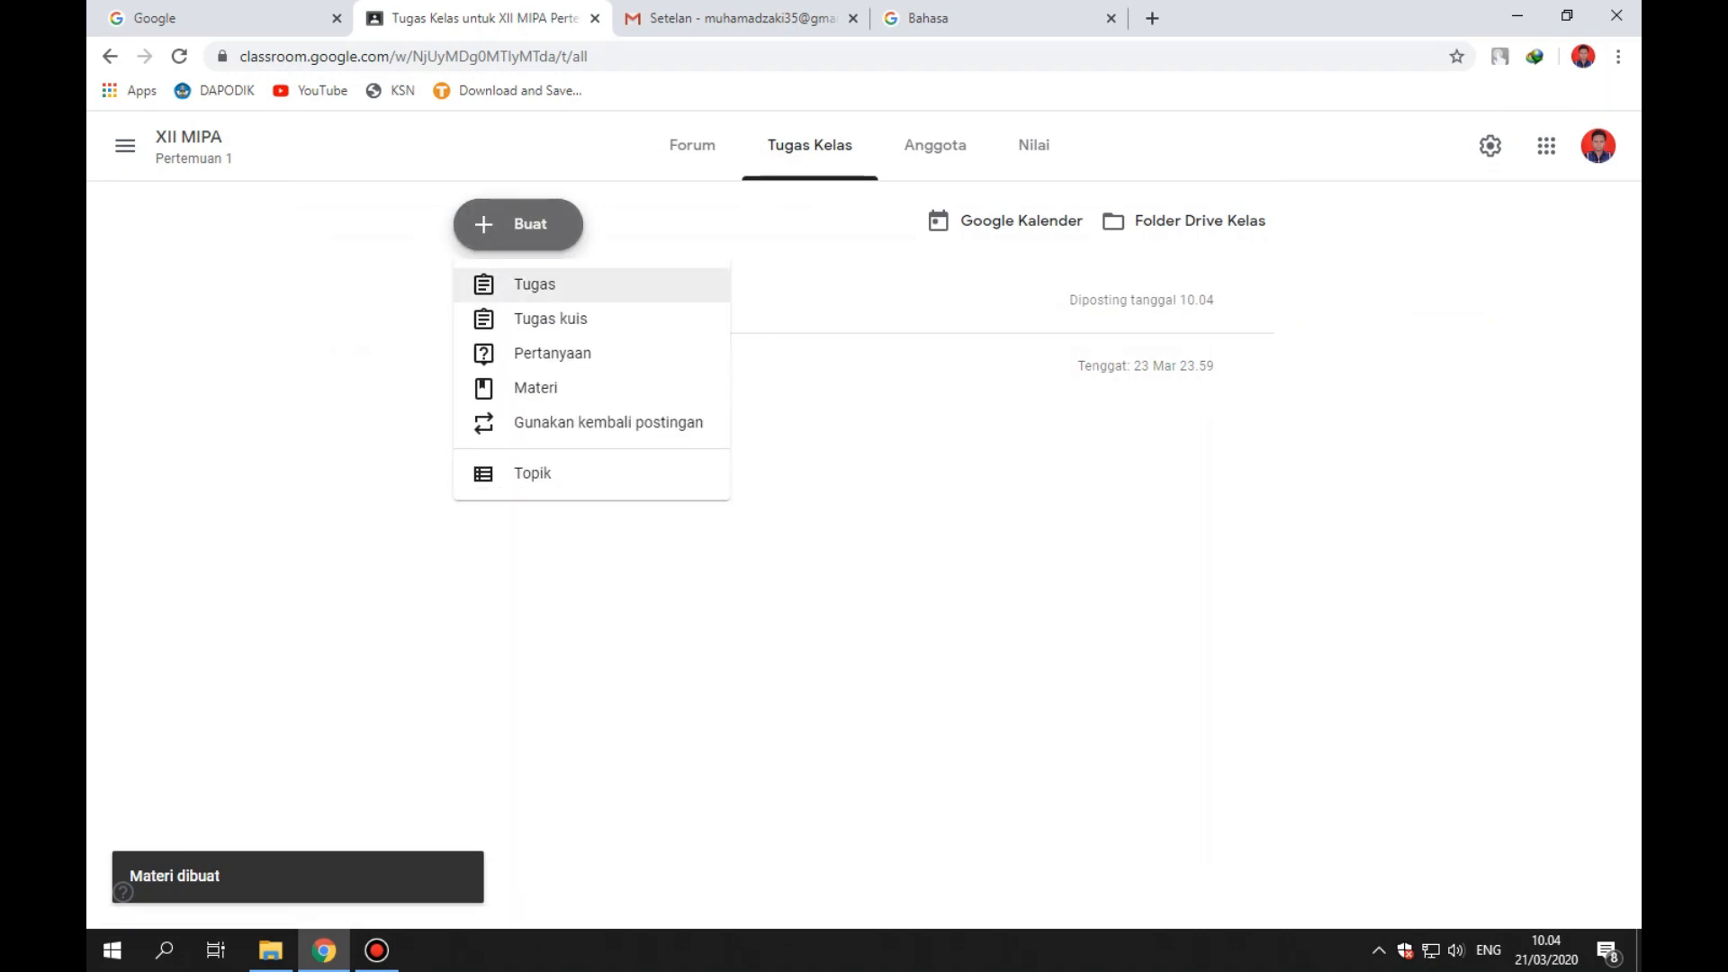
pyautogui.click(518, 353)
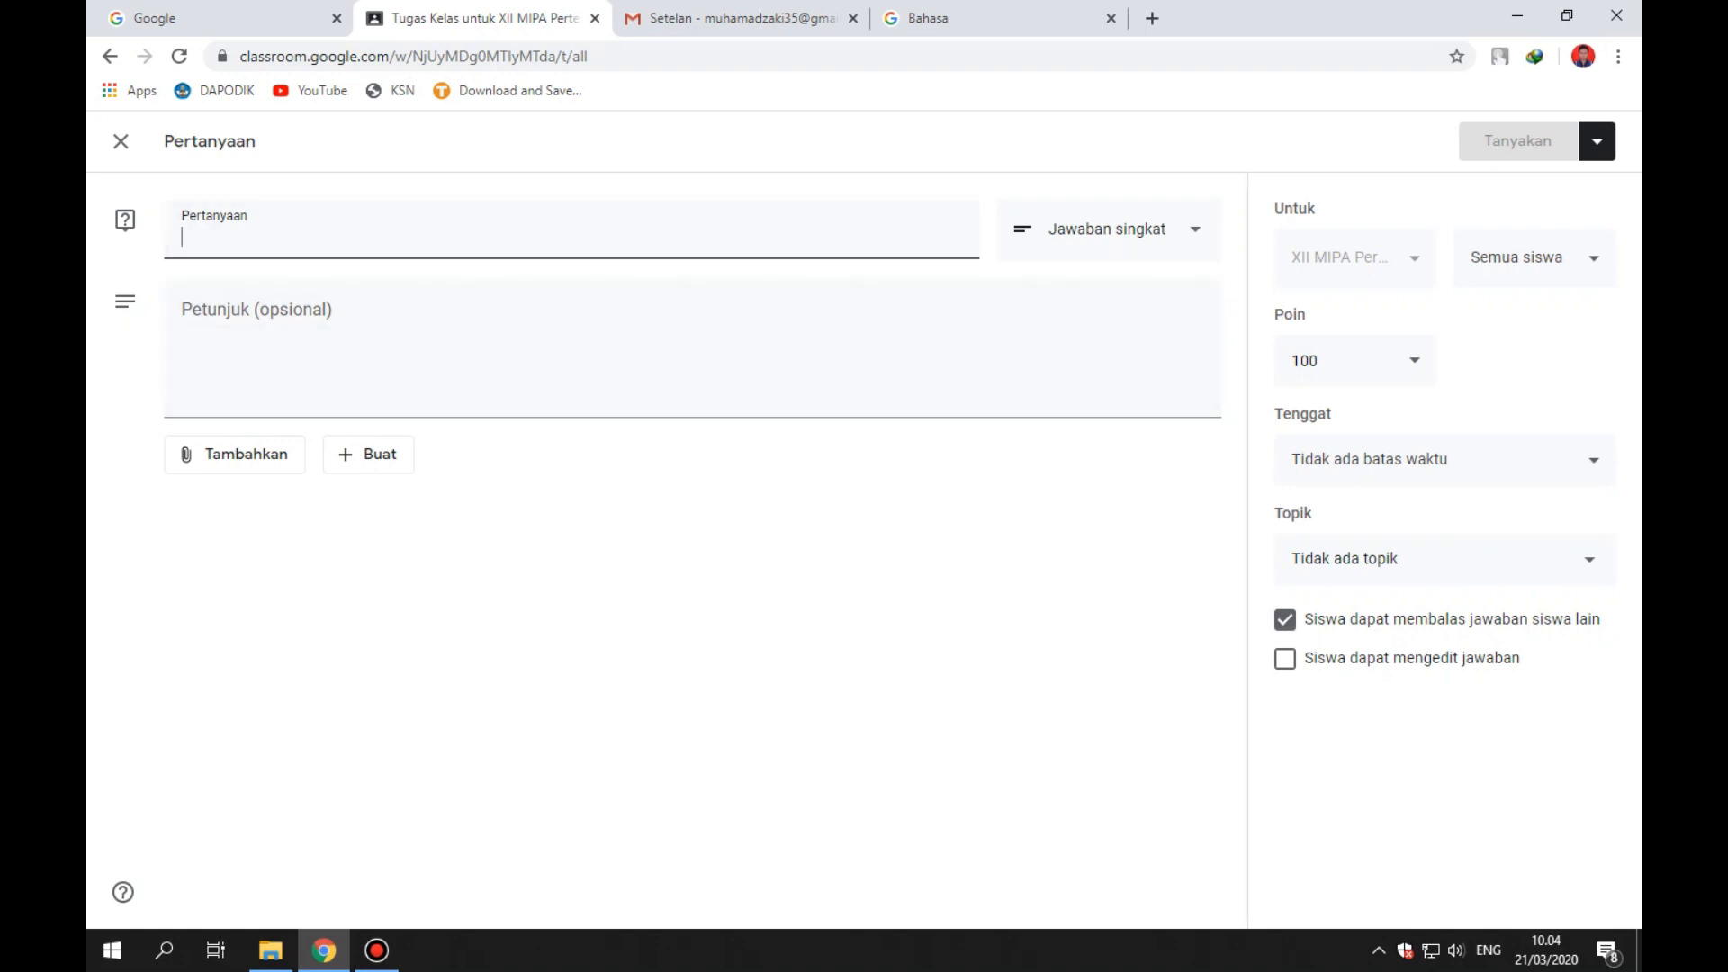
# Try the Pilihan ganda answer type for the question and return it to Jawaban singkat.
pyautogui.click(1108, 229)
pyautogui.press('Return')
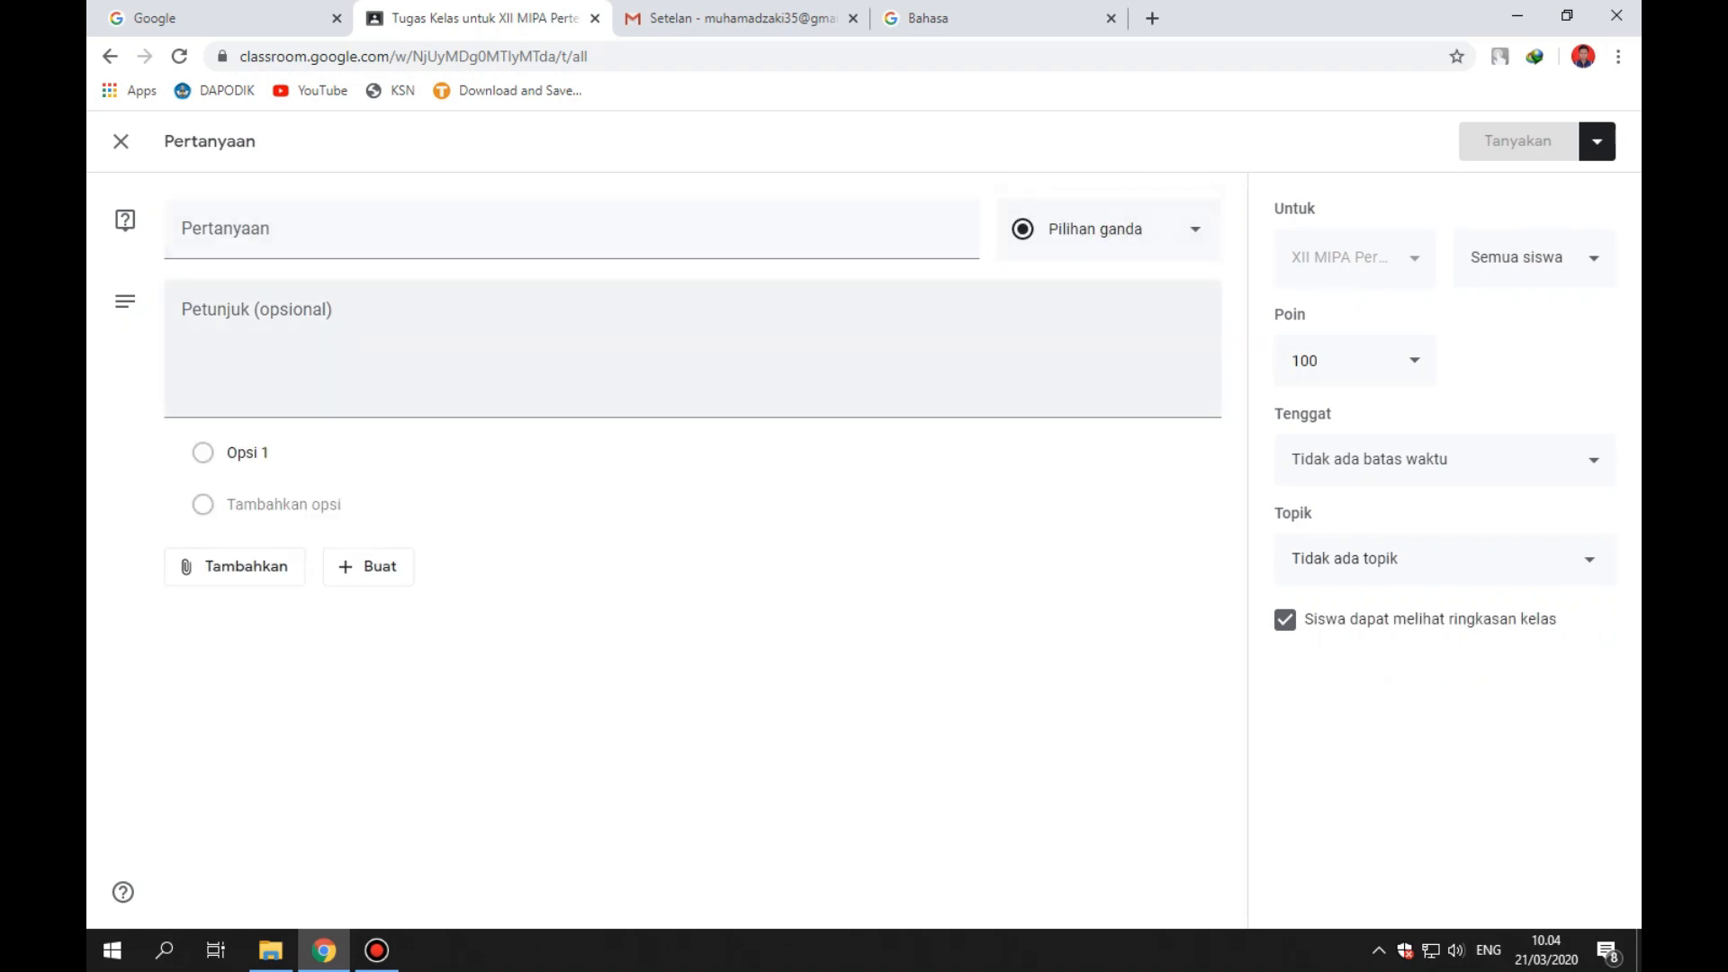
pyautogui.click(693, 349)
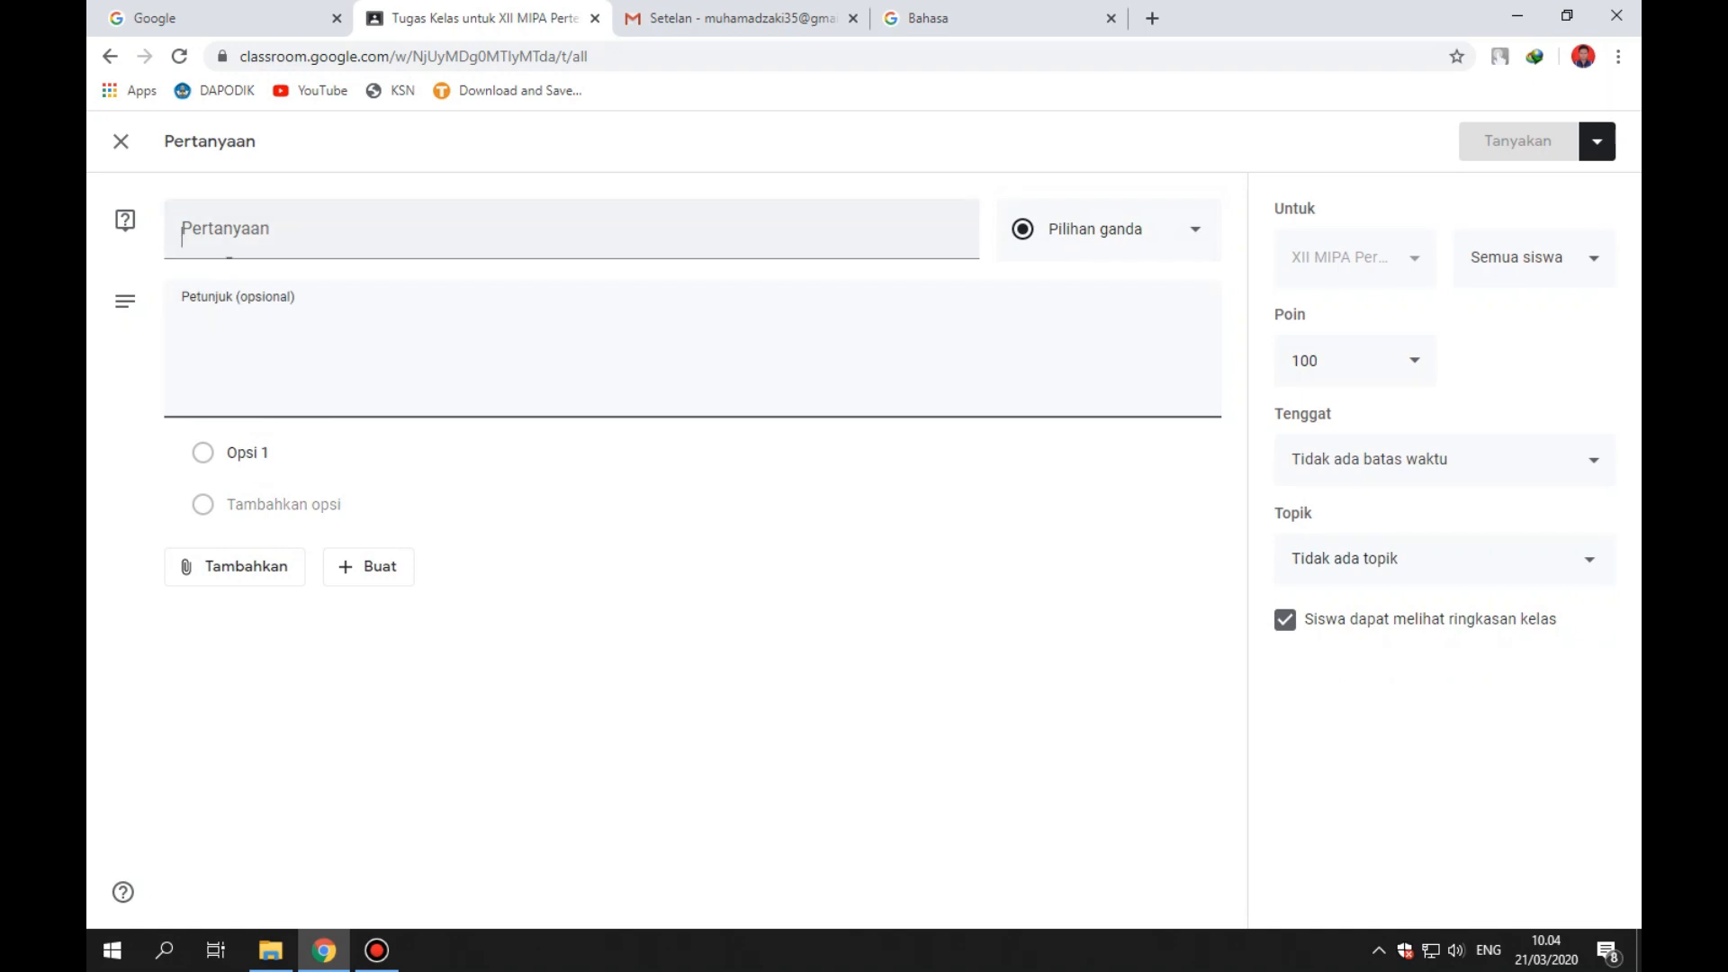
pyautogui.click(182, 232)
pyautogui.click(1160, 229)
pyautogui.click(1157, 172)
pyautogui.click(251, 230)
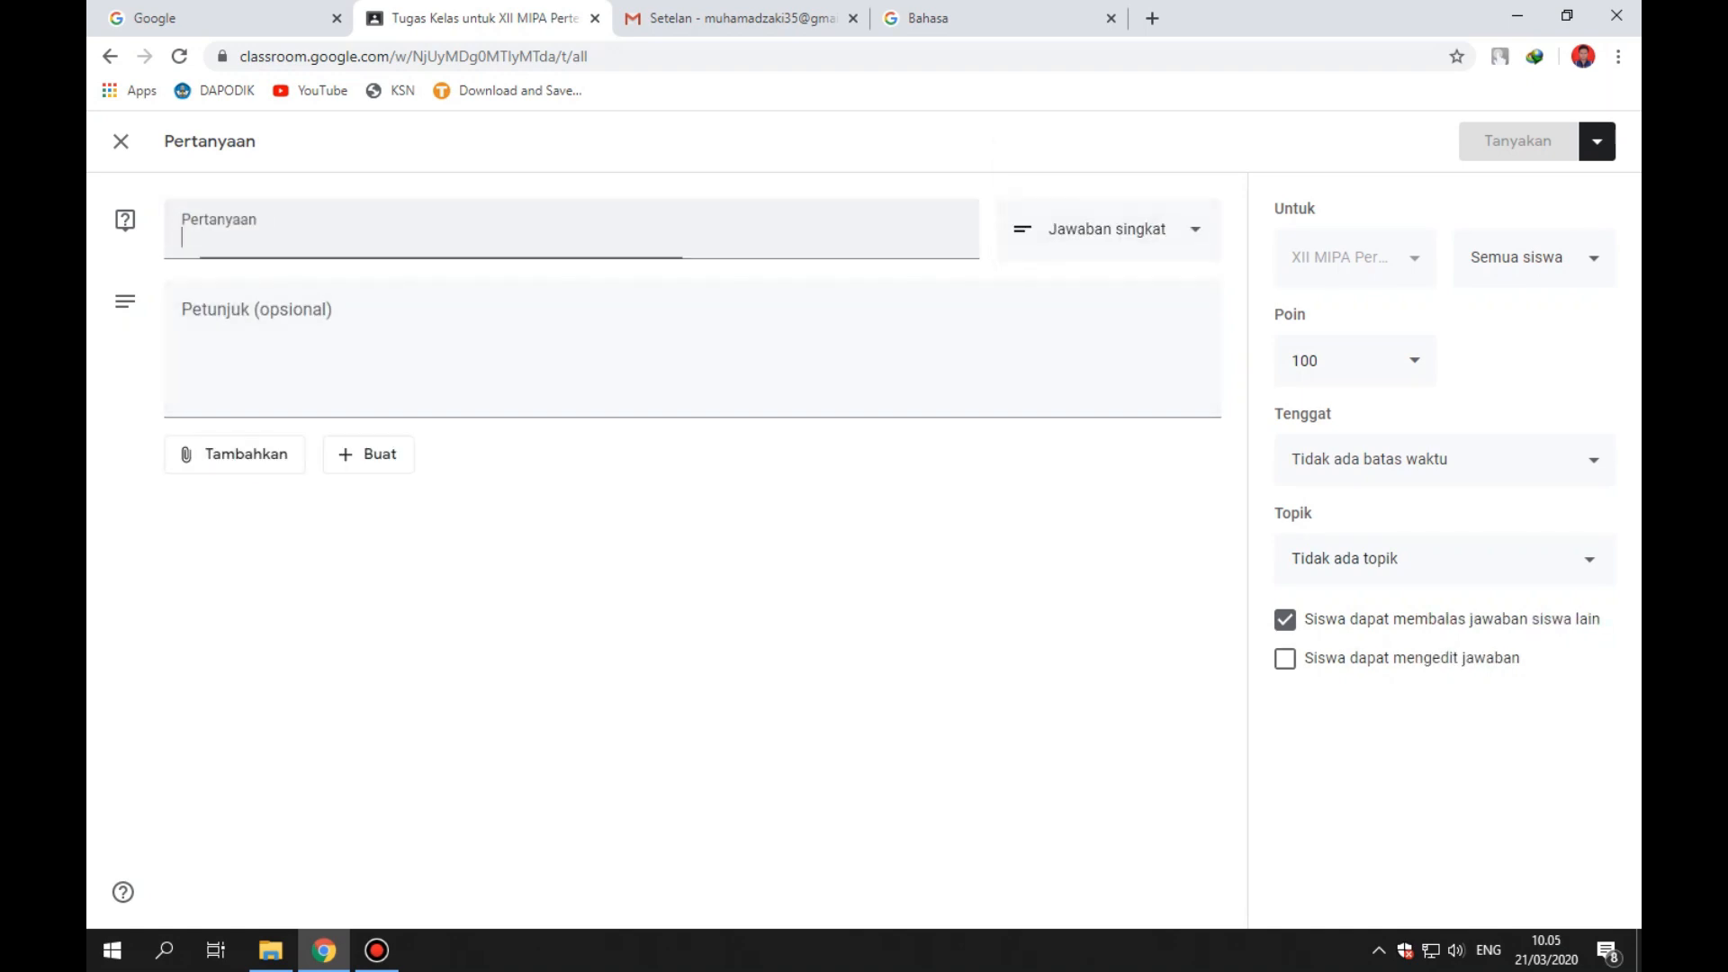
pyautogui.click(1130, 231)
pyautogui.click(1123, 276)
pyautogui.press('Return')
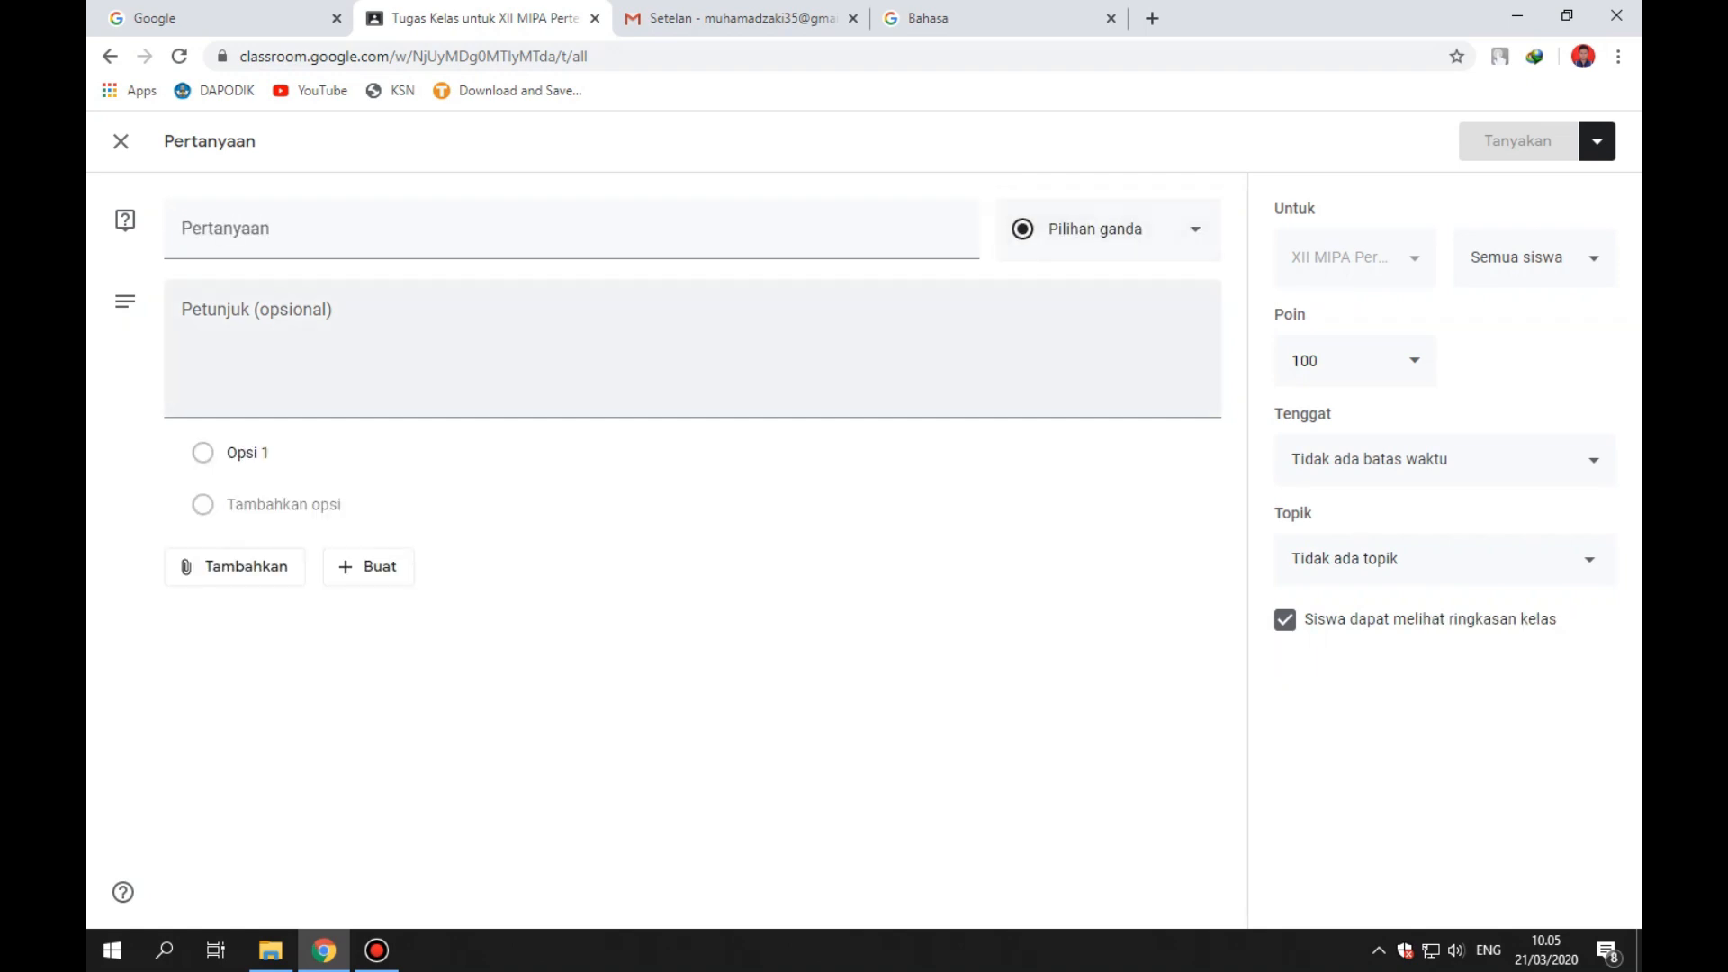
pyautogui.click(624, 231)
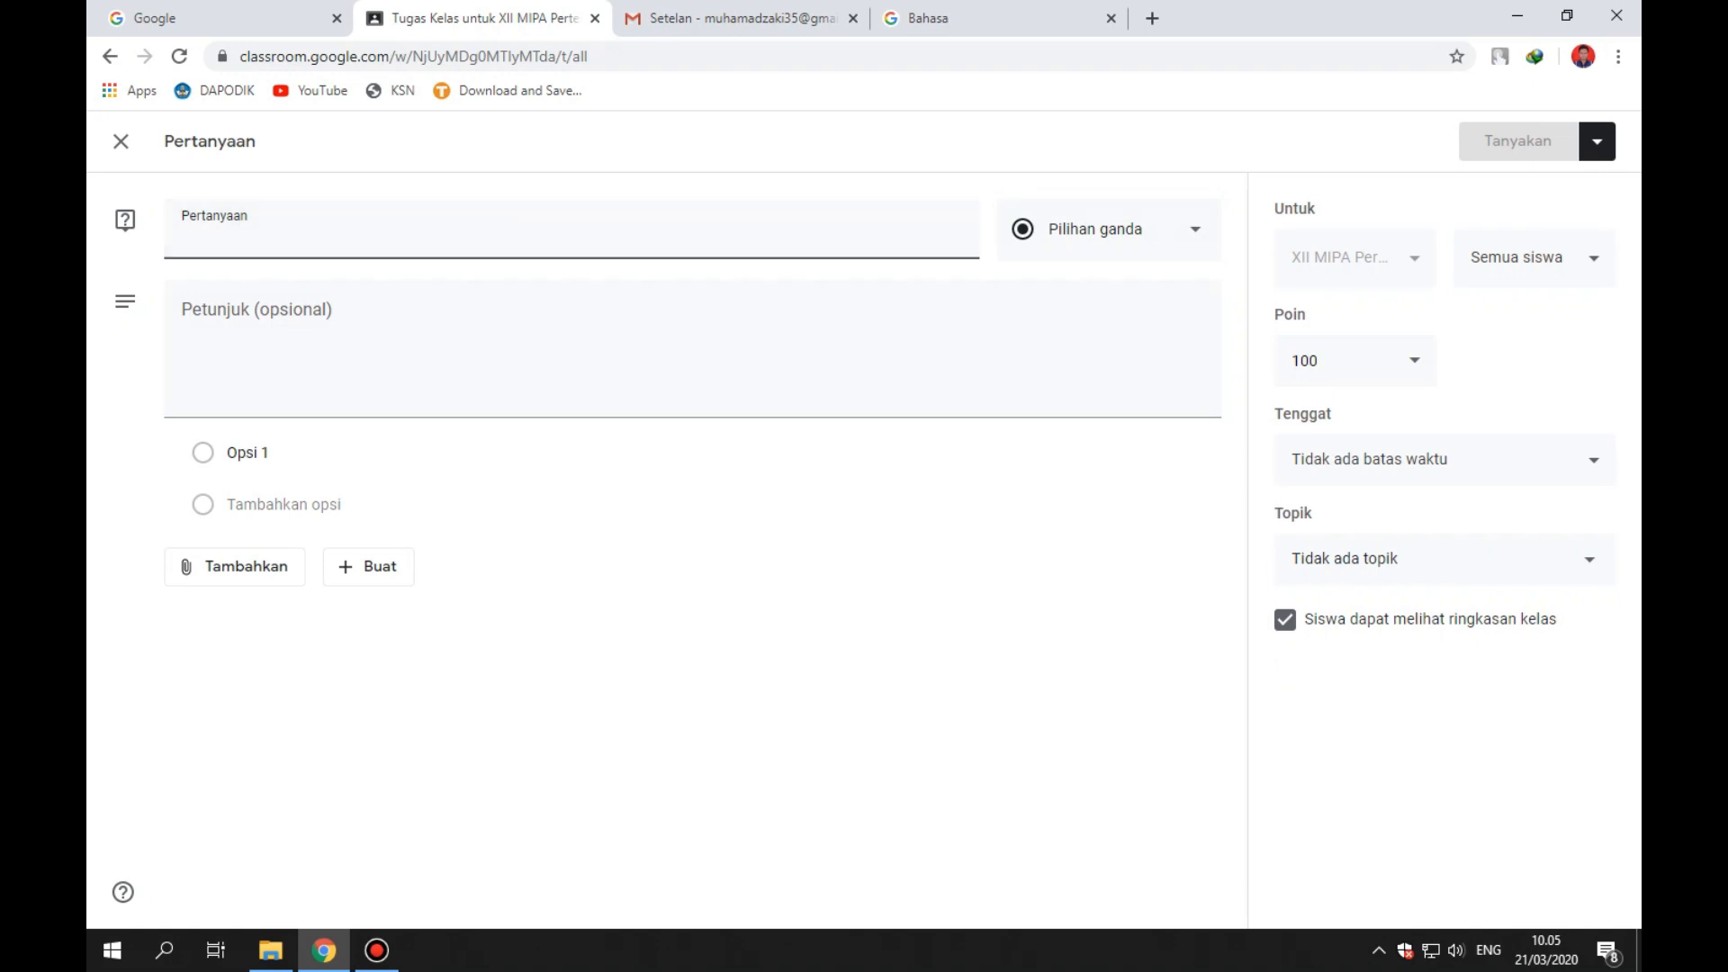
pyautogui.press('Tab')
pyautogui.press('Return')
pyautogui.press('Up')
pyautogui.press('Return')
# Enter "Siapakah presiden Indonesia yang pertama?" as the question text.
pyautogui.click(182, 236)
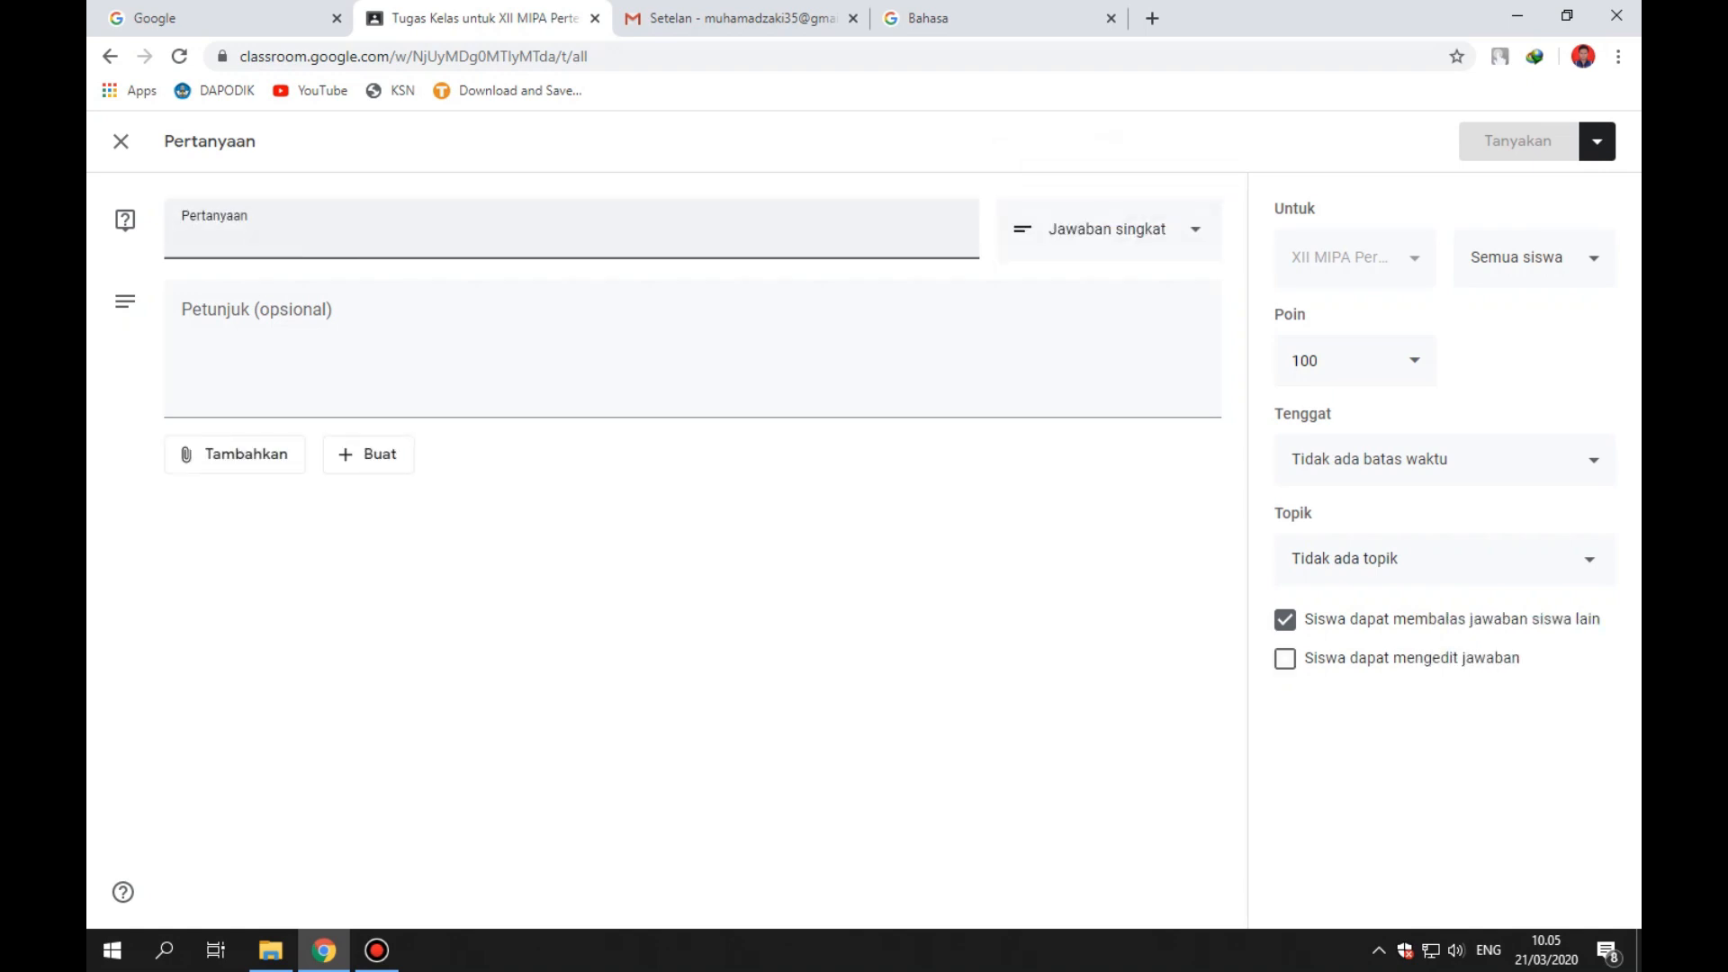
pyautogui.write('Sipa')
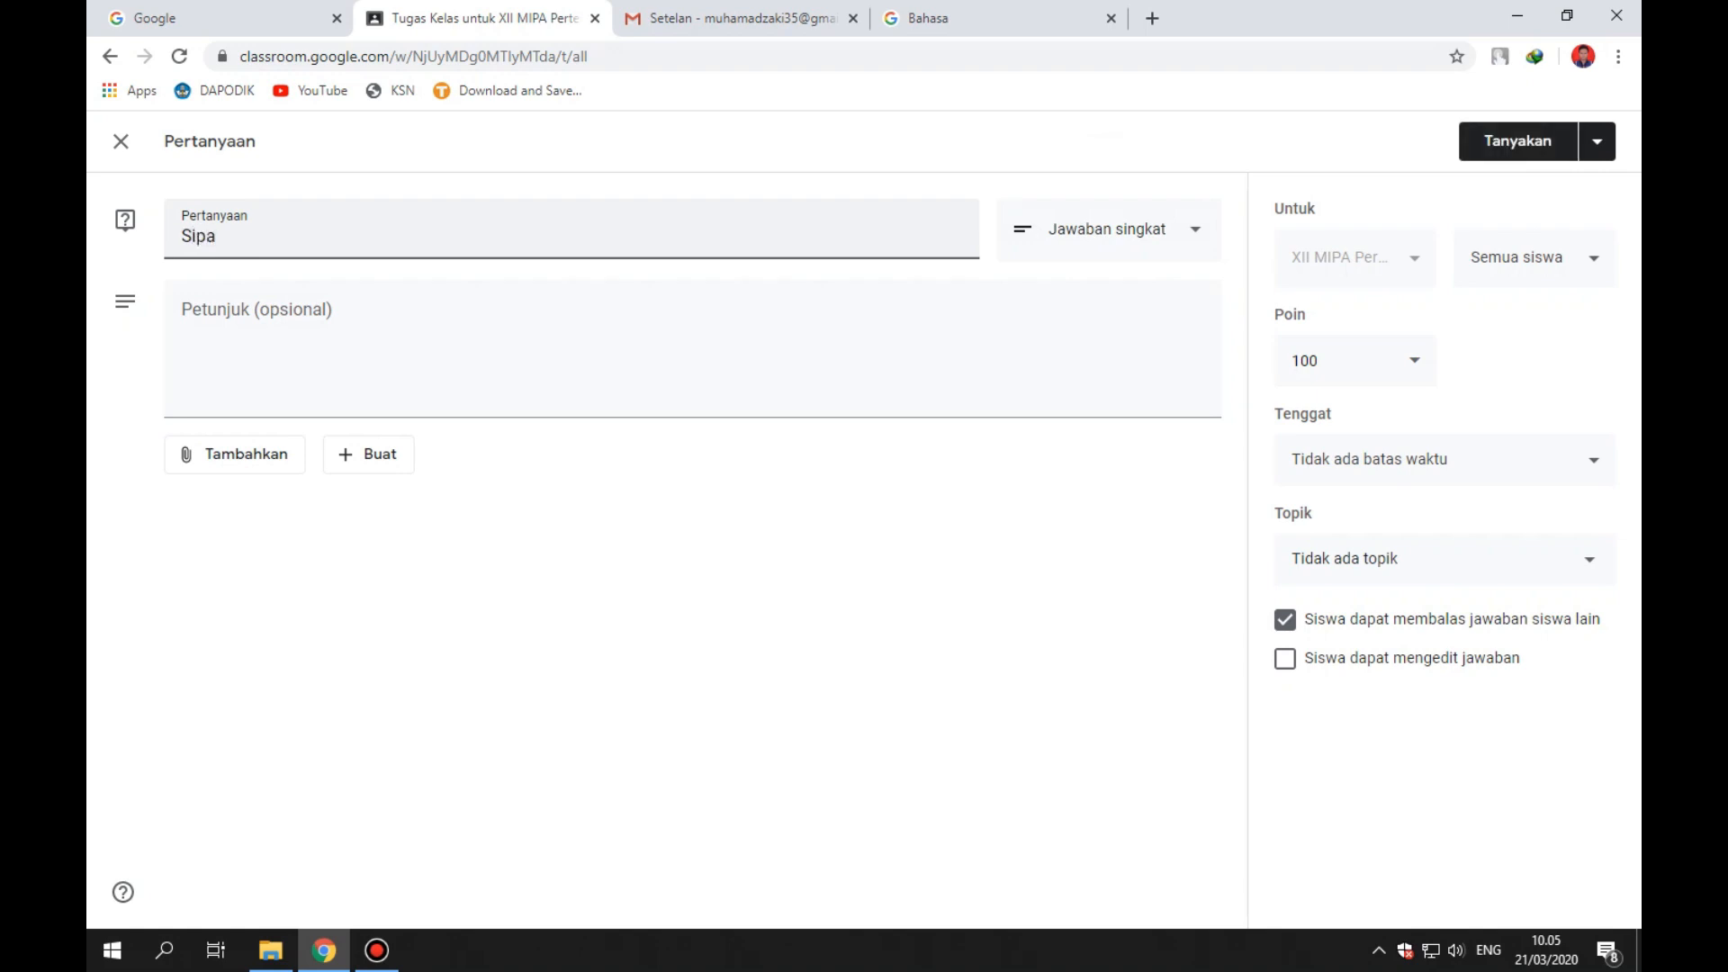
pyautogui.press('BackSpace')
pyautogui.press('BackSpace')
pyautogui.write('apakah presiden ')
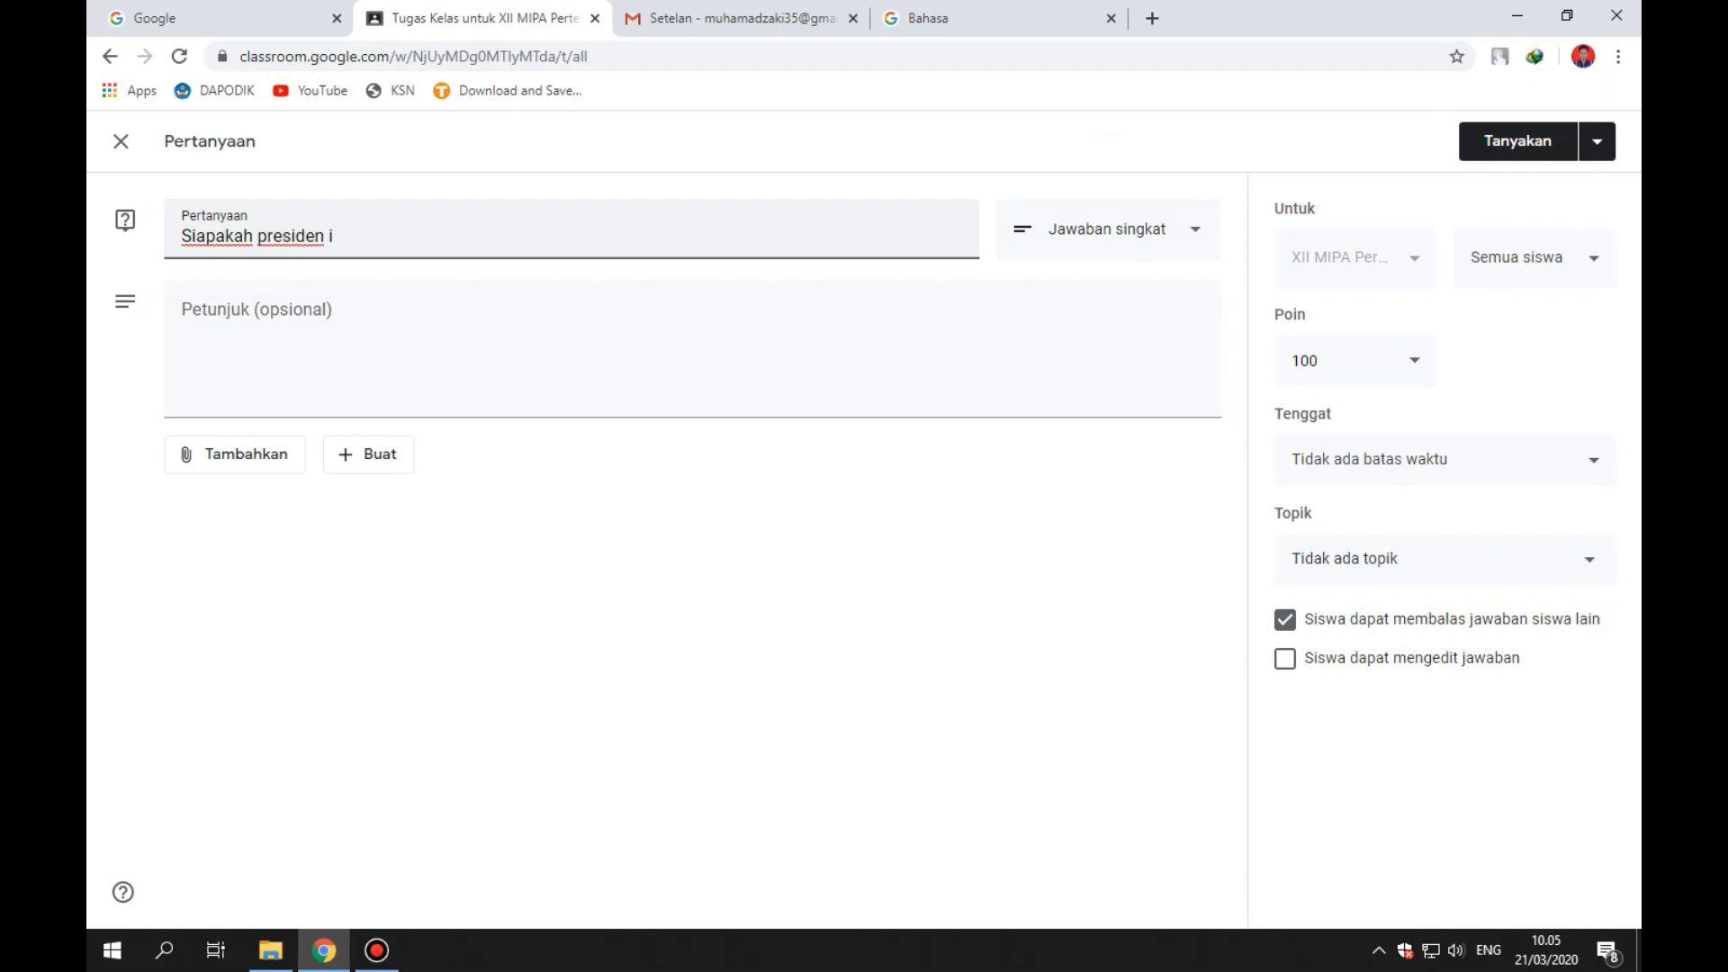
pyautogui.write('Indonesia')
pyautogui.write('ng pertama?')
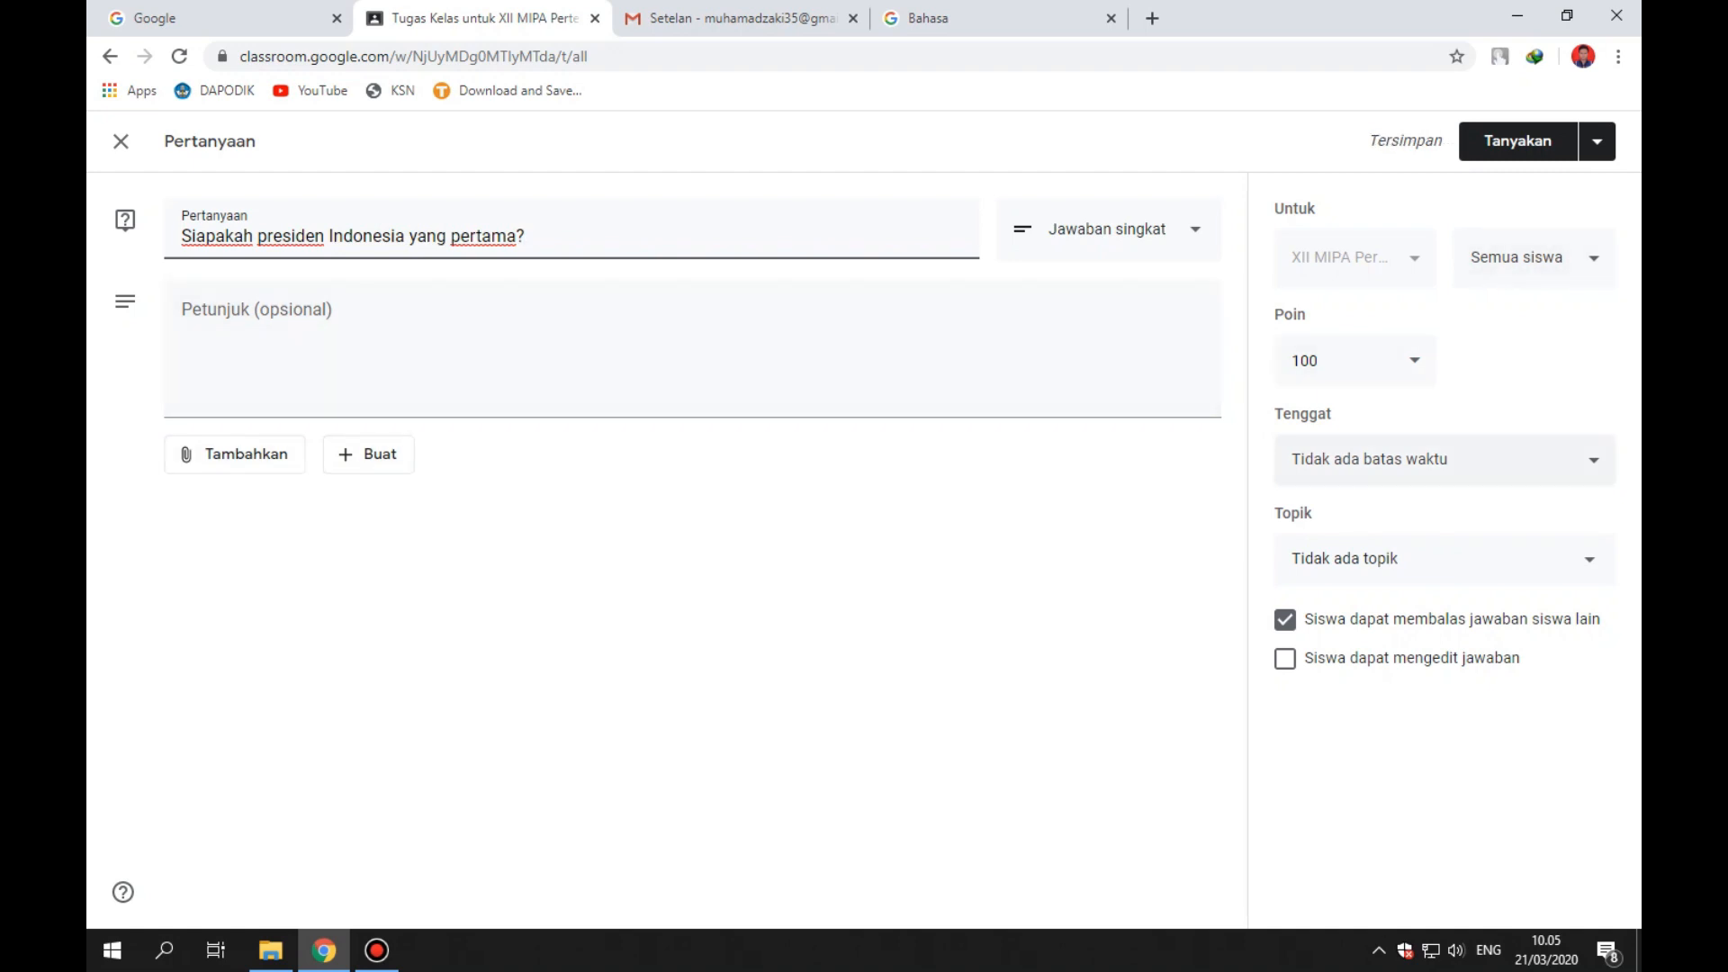
# Set the question's due date to 25 Mar 2020 with the time limit 23.59.
pyautogui.click(1445, 460)
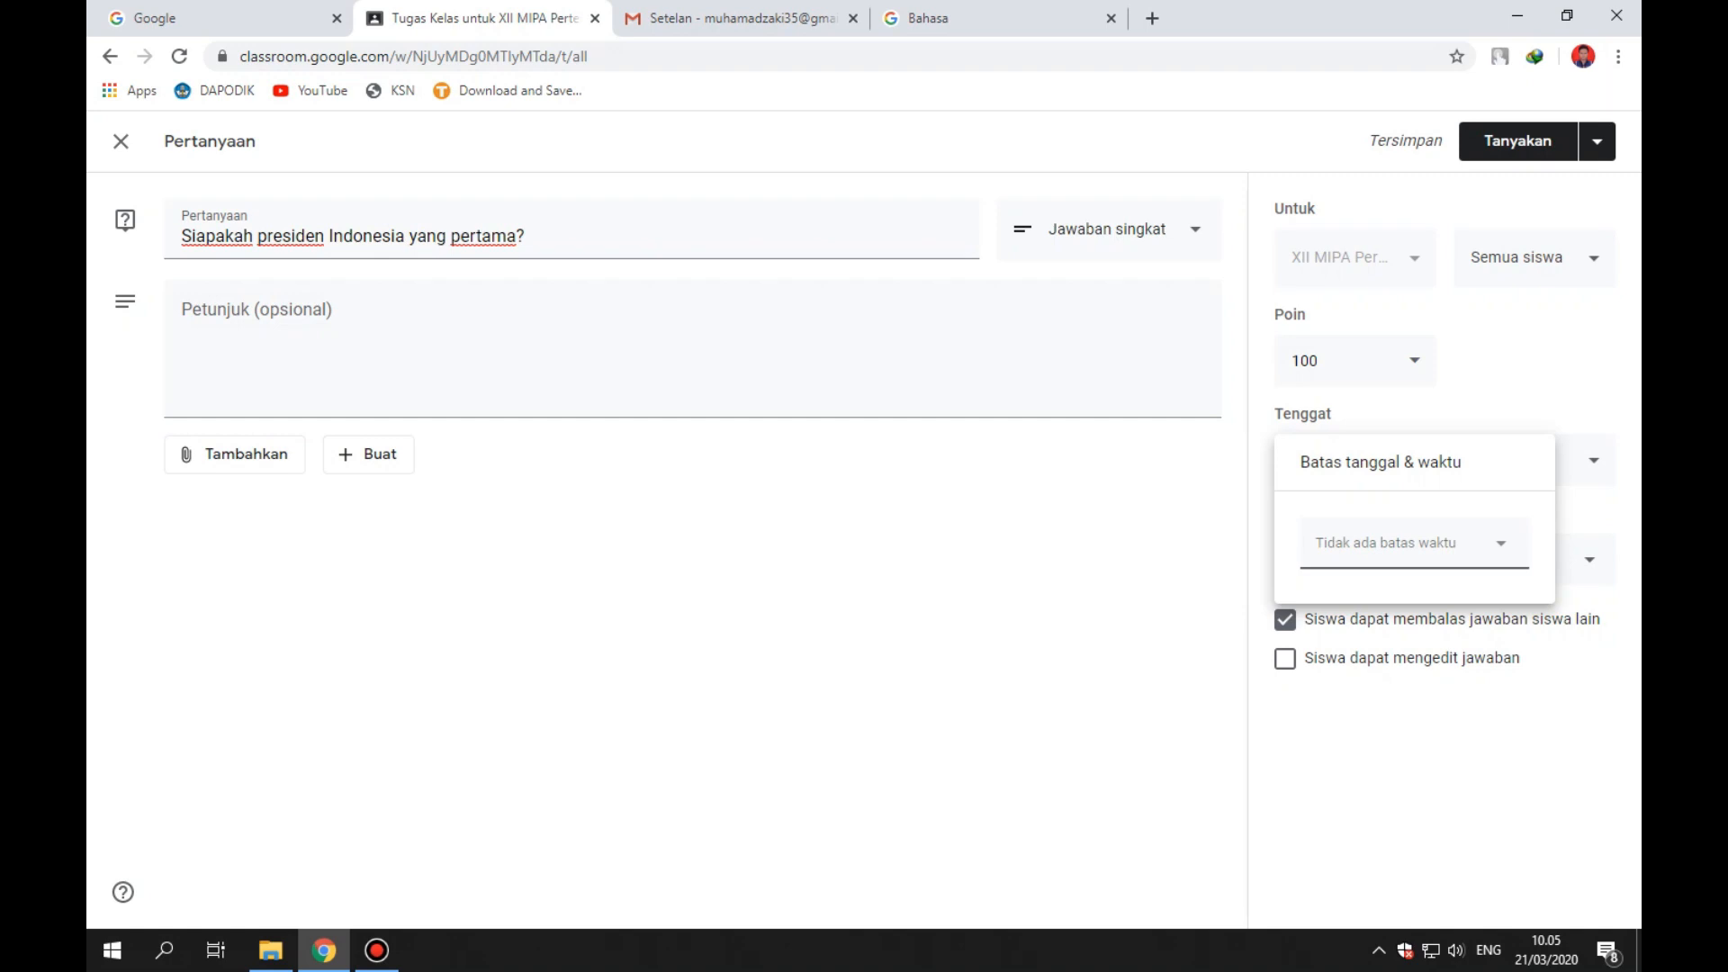
pyautogui.click(1500, 543)
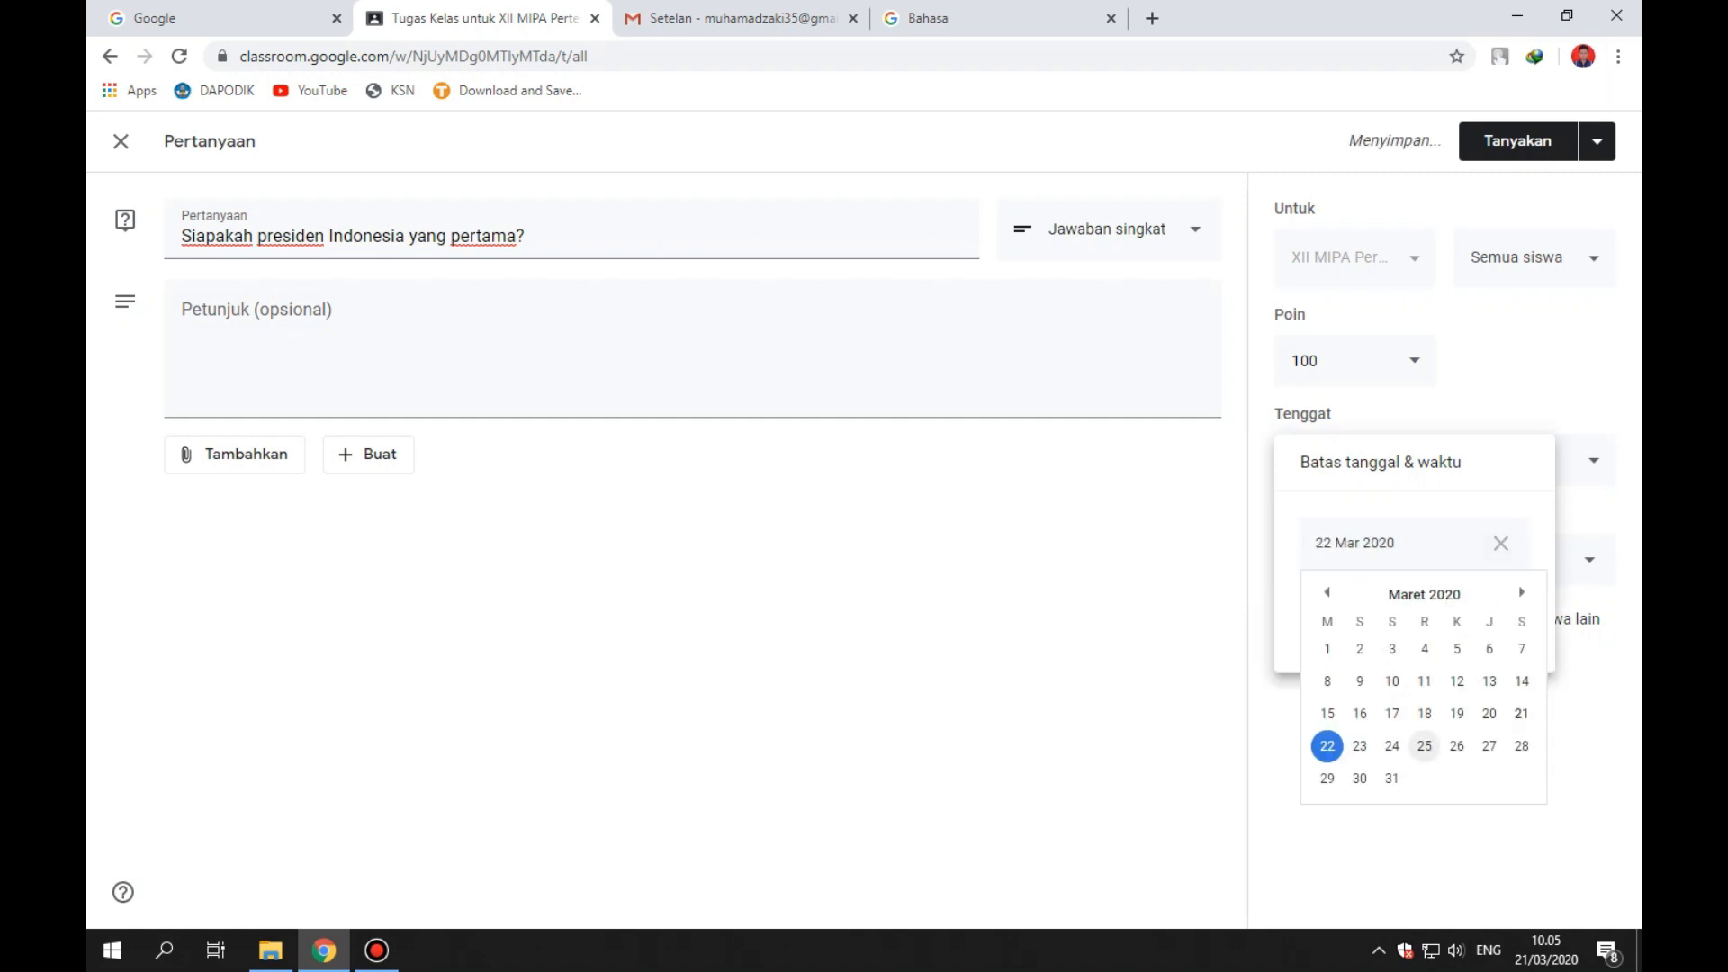
pyautogui.click(1425, 746)
pyautogui.click(1403, 612)
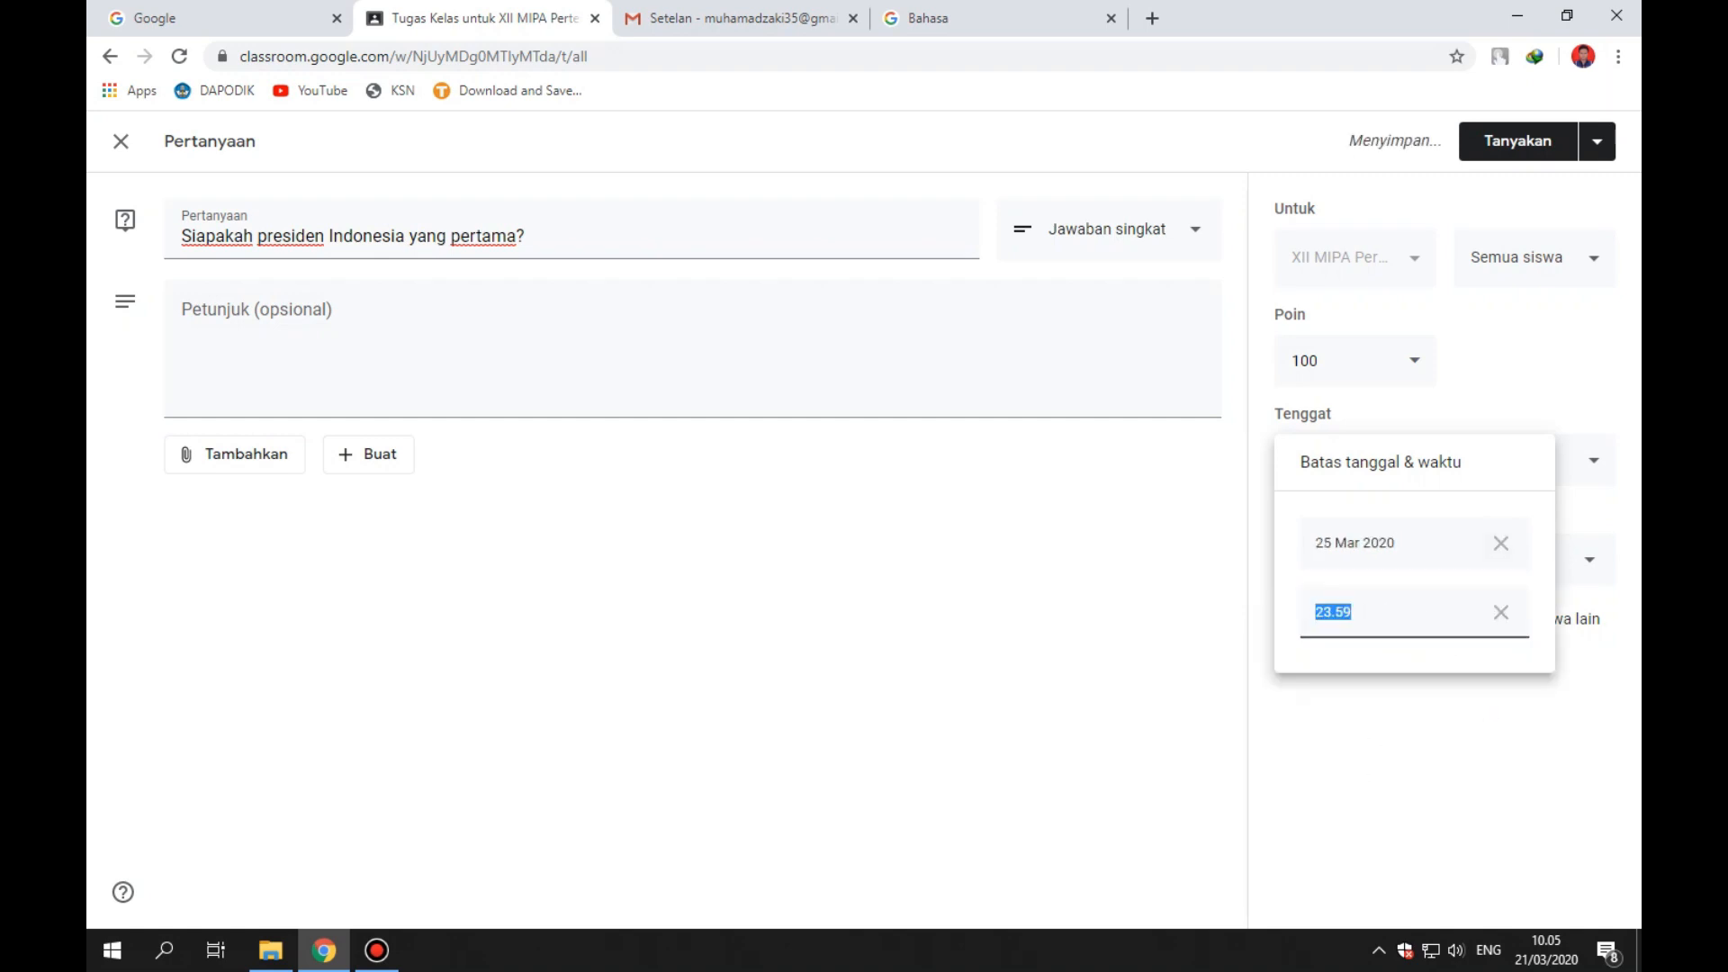
pyautogui.click(1403, 682)
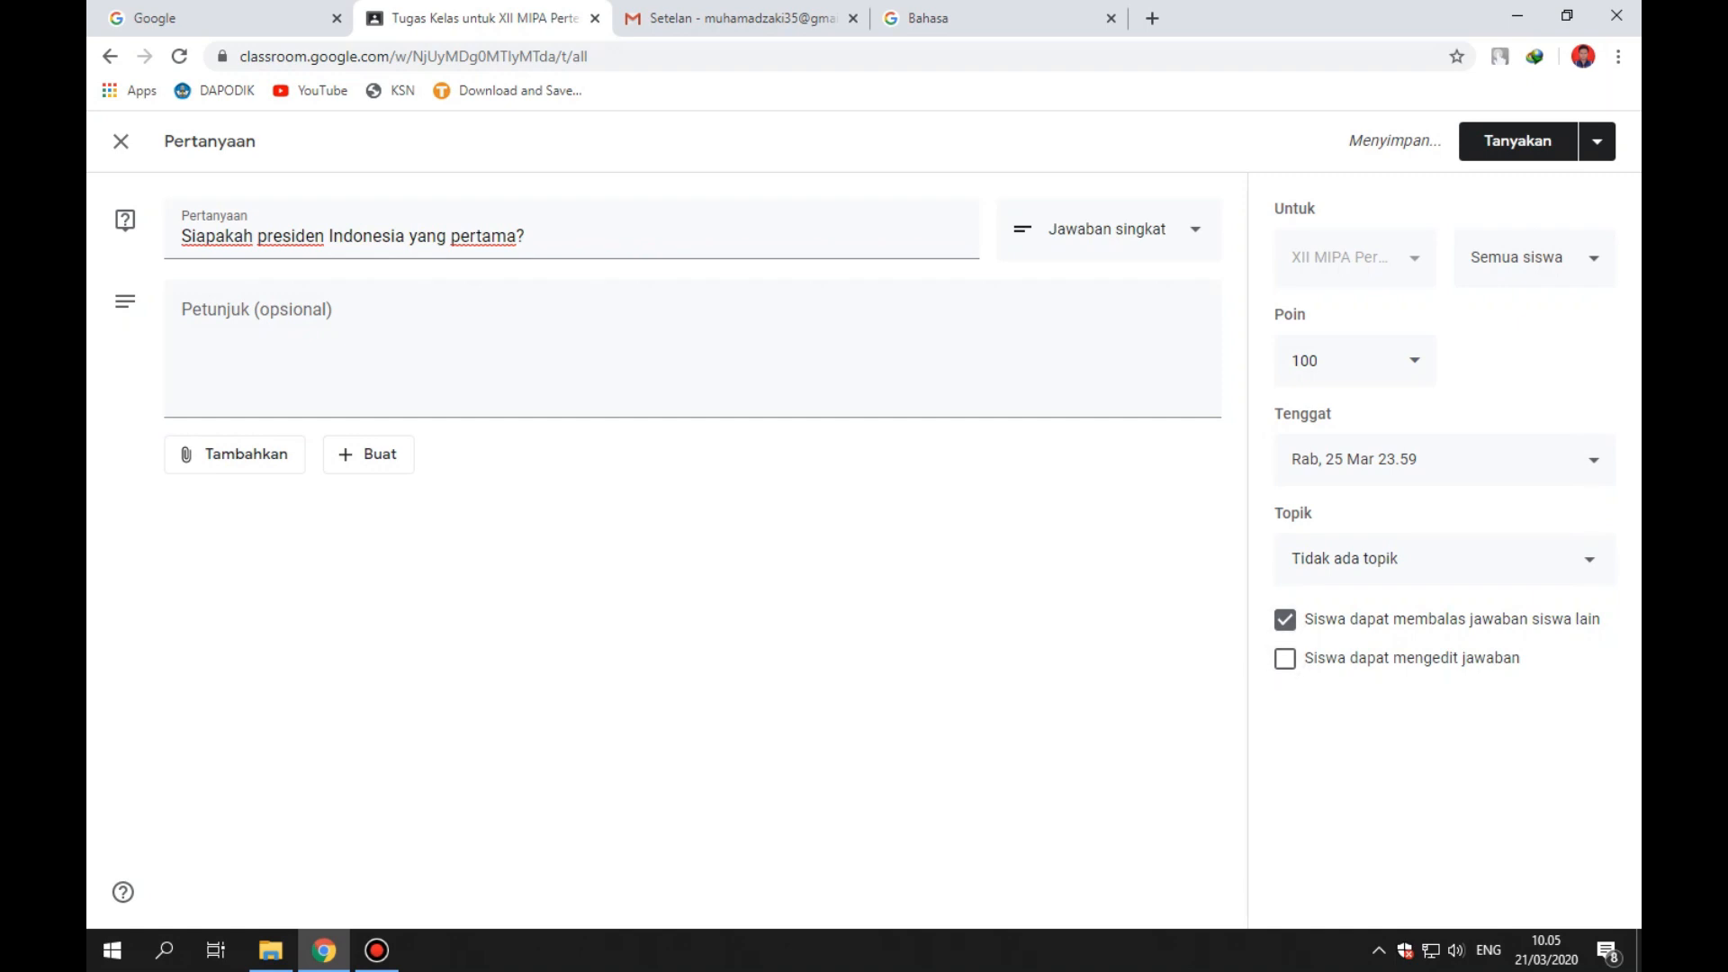
# Try the options for students replying to classmates and editing answers, restoring replies to on and editing to off.
pyautogui.click(1285, 659)
pyautogui.click(1285, 620)
pyautogui.click(1285, 659)
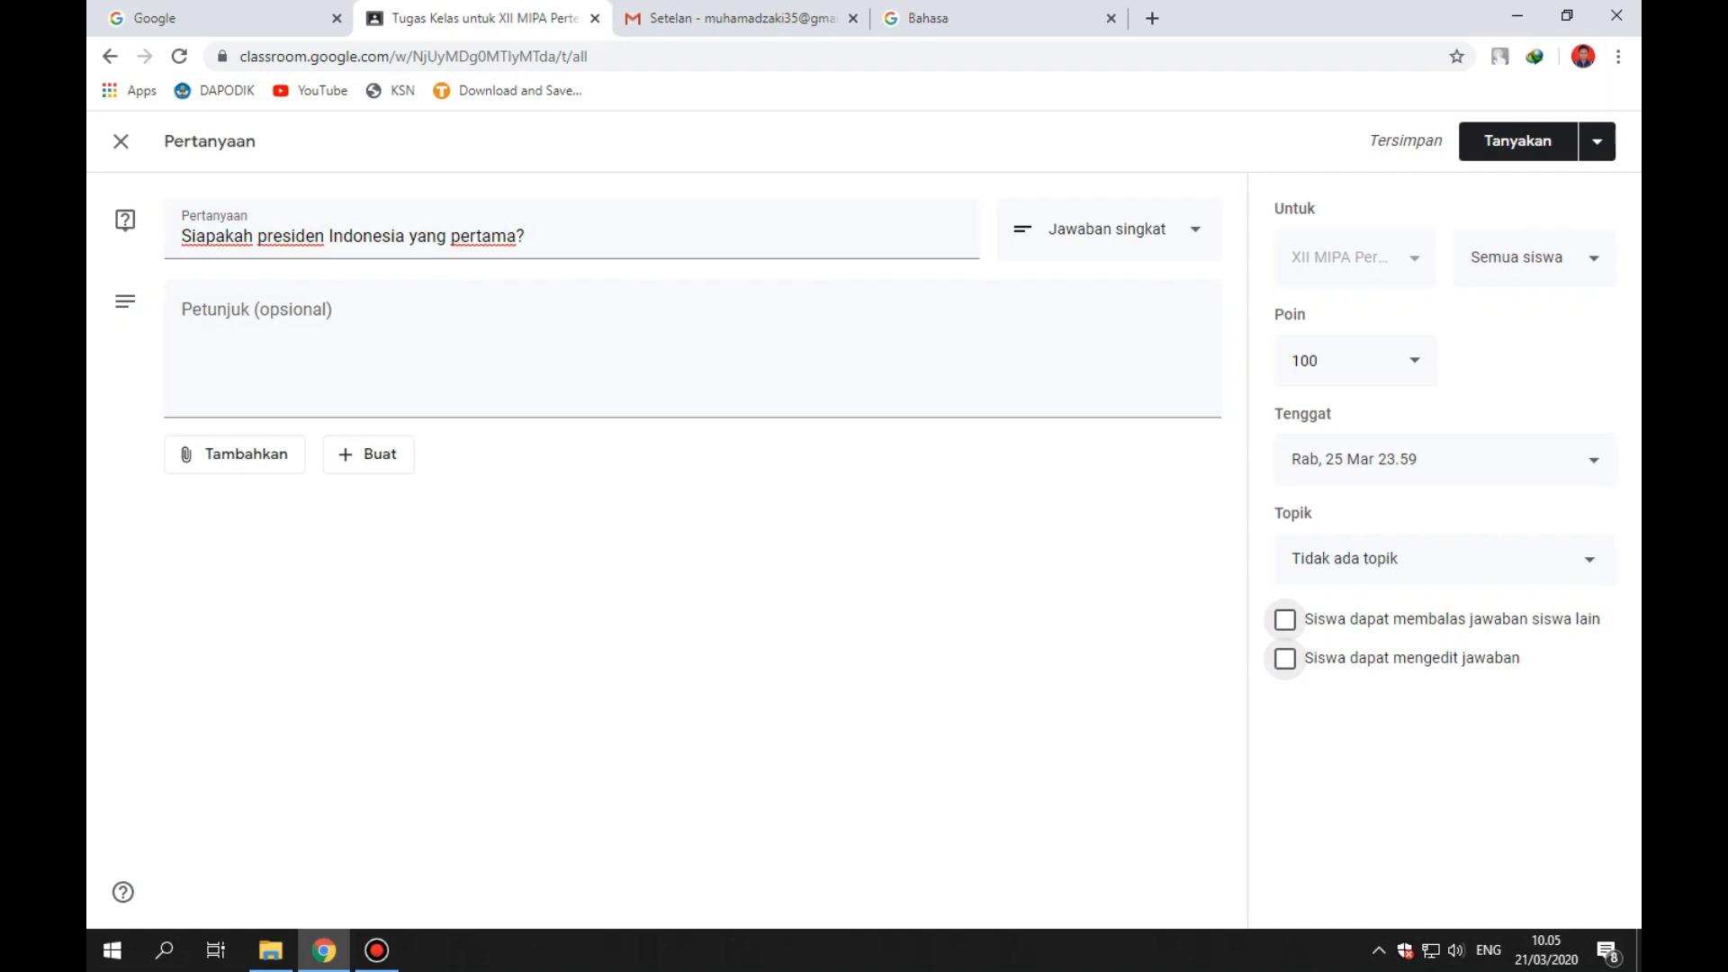
pyautogui.click(1285, 620)
pyautogui.click(1285, 620)
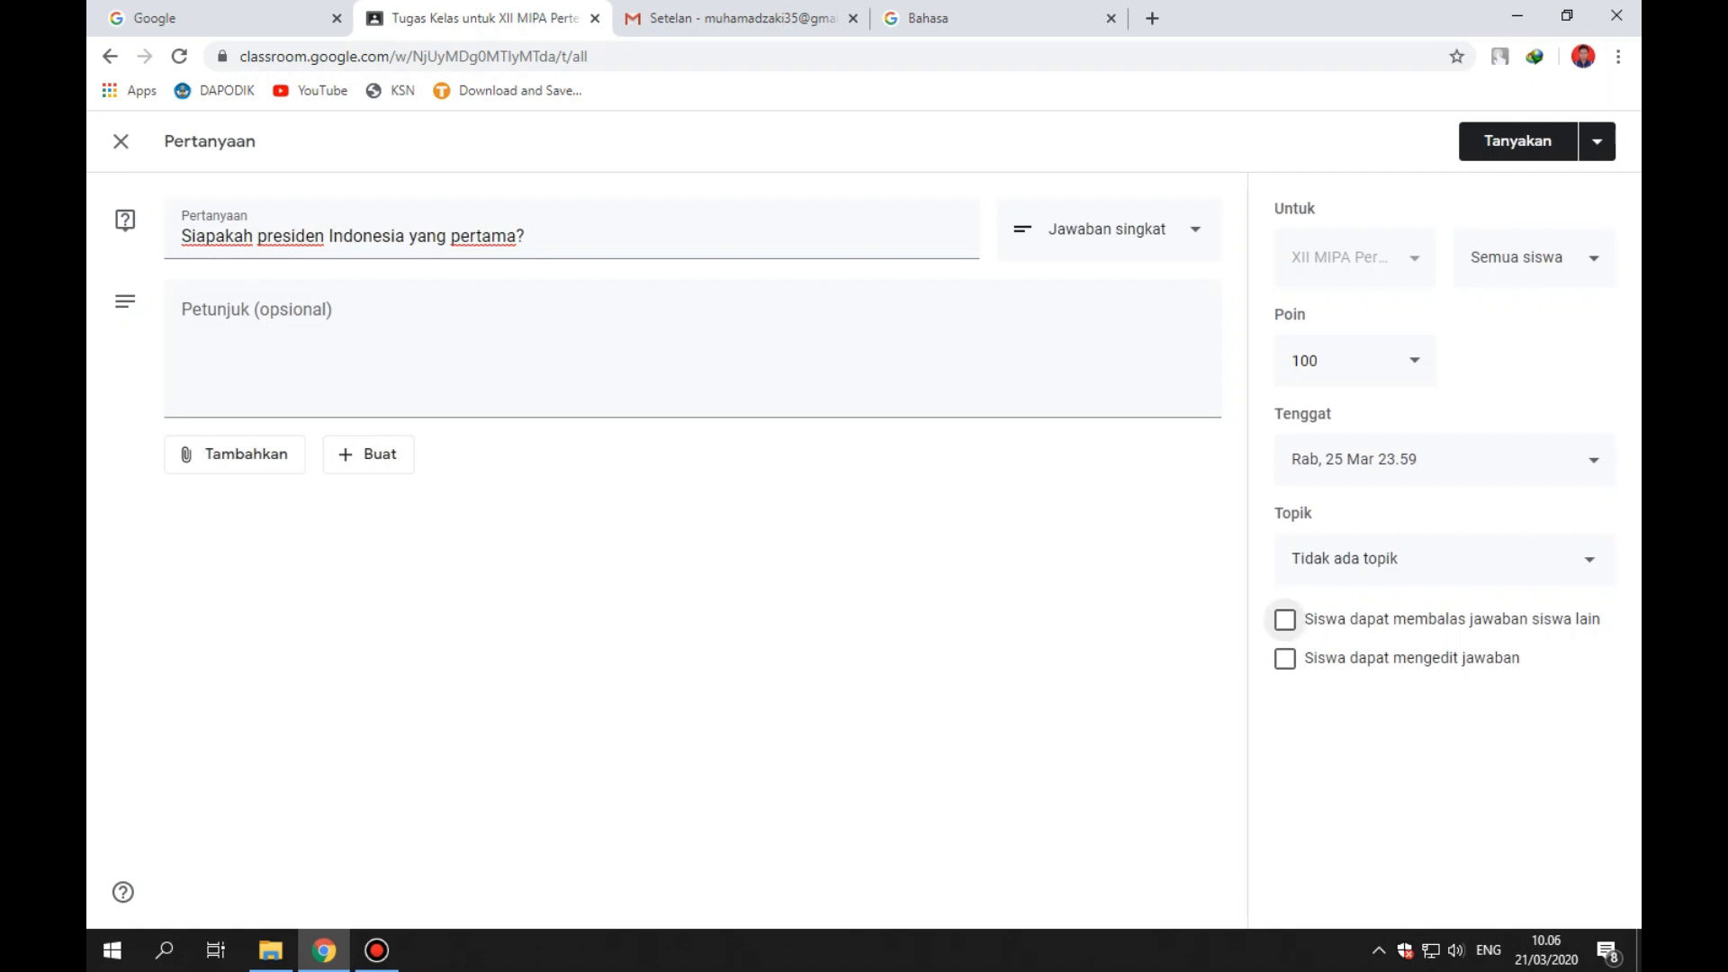
pyautogui.press('space')
pyautogui.press('space')
pyautogui.press('space')
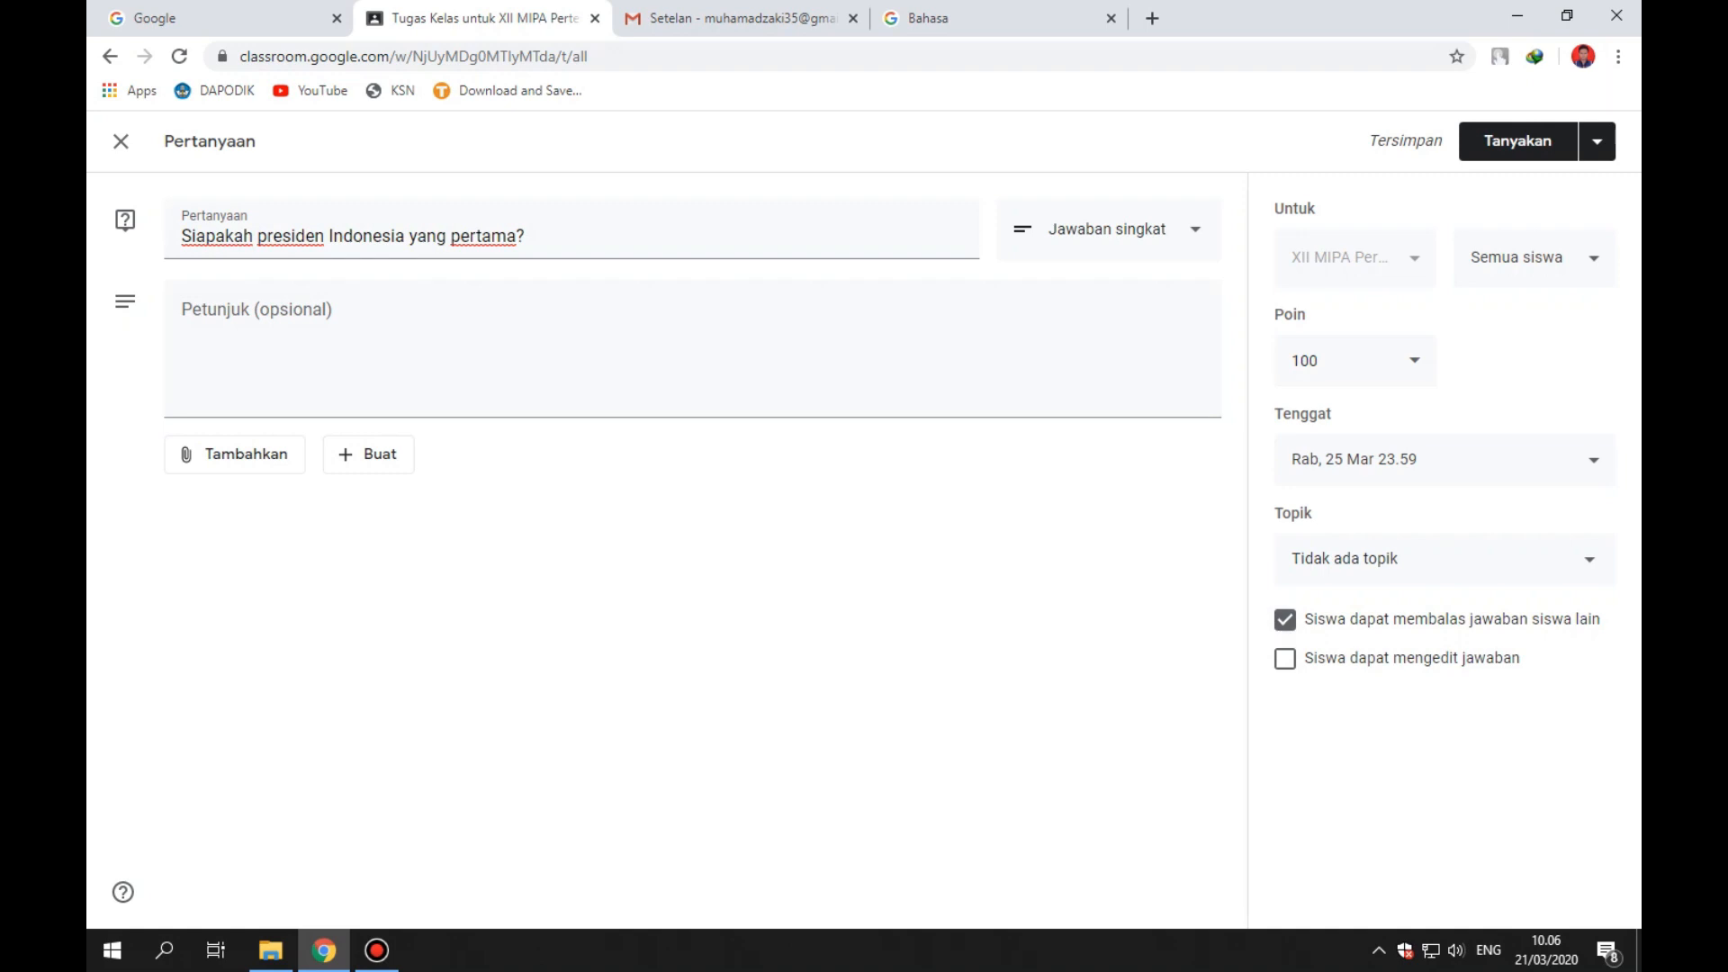
pyautogui.press('space')
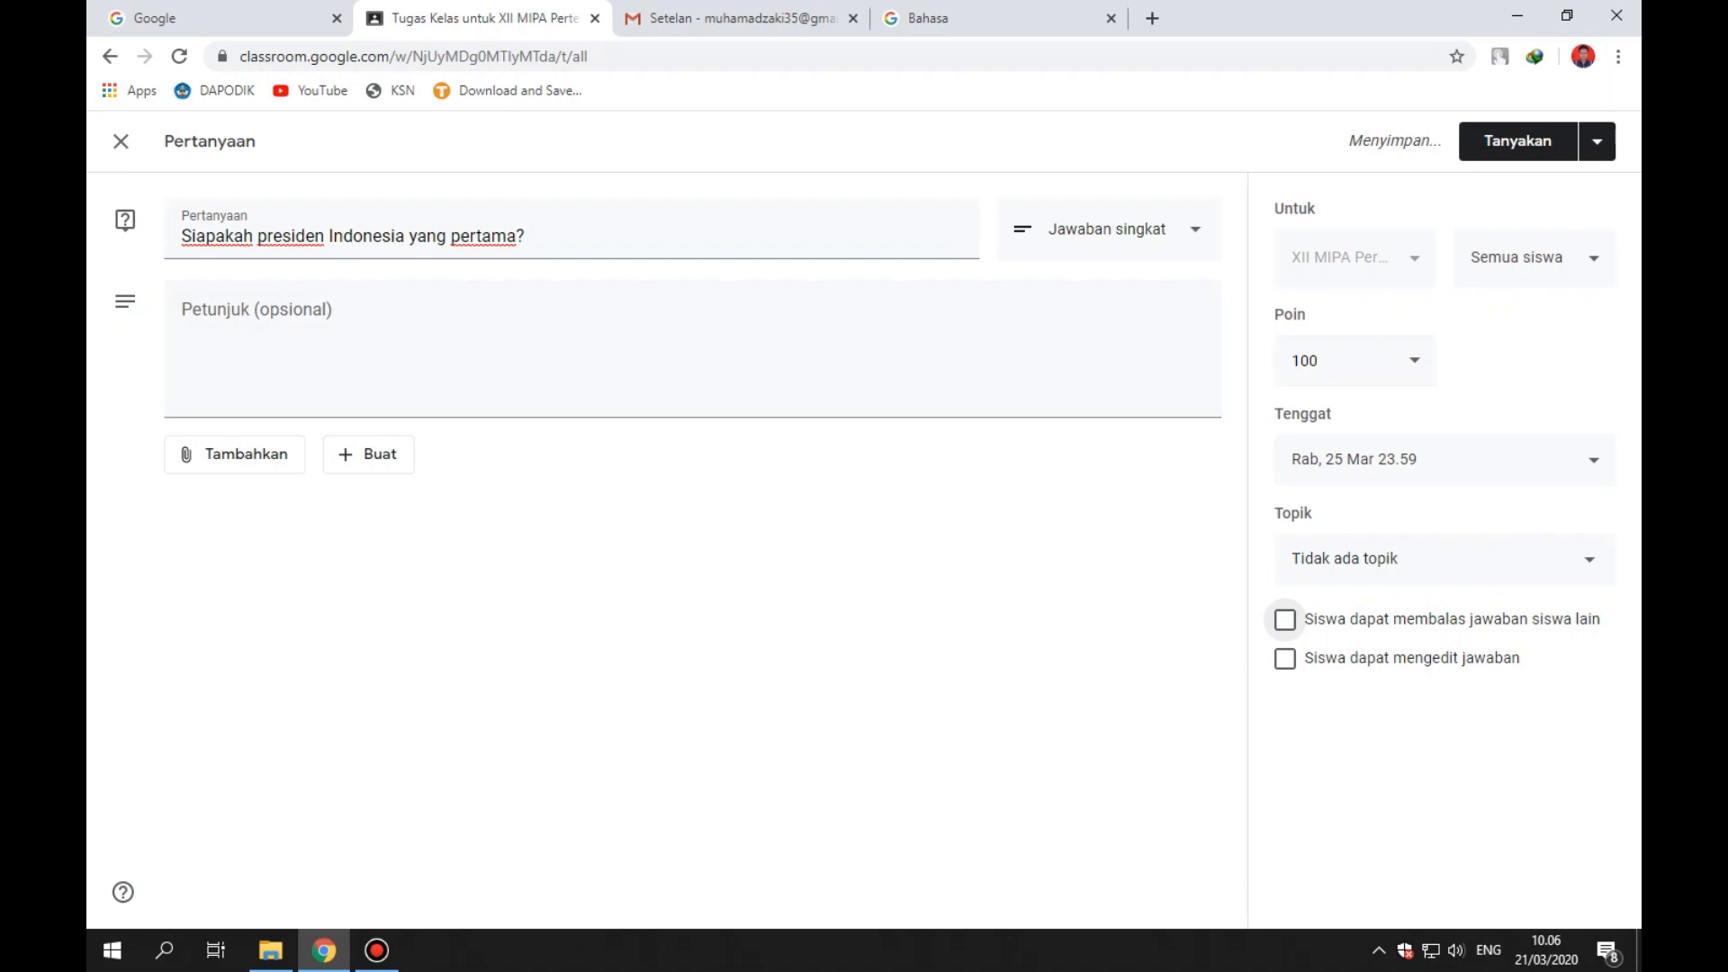
pyautogui.press('space')
pyautogui.press('Tab')
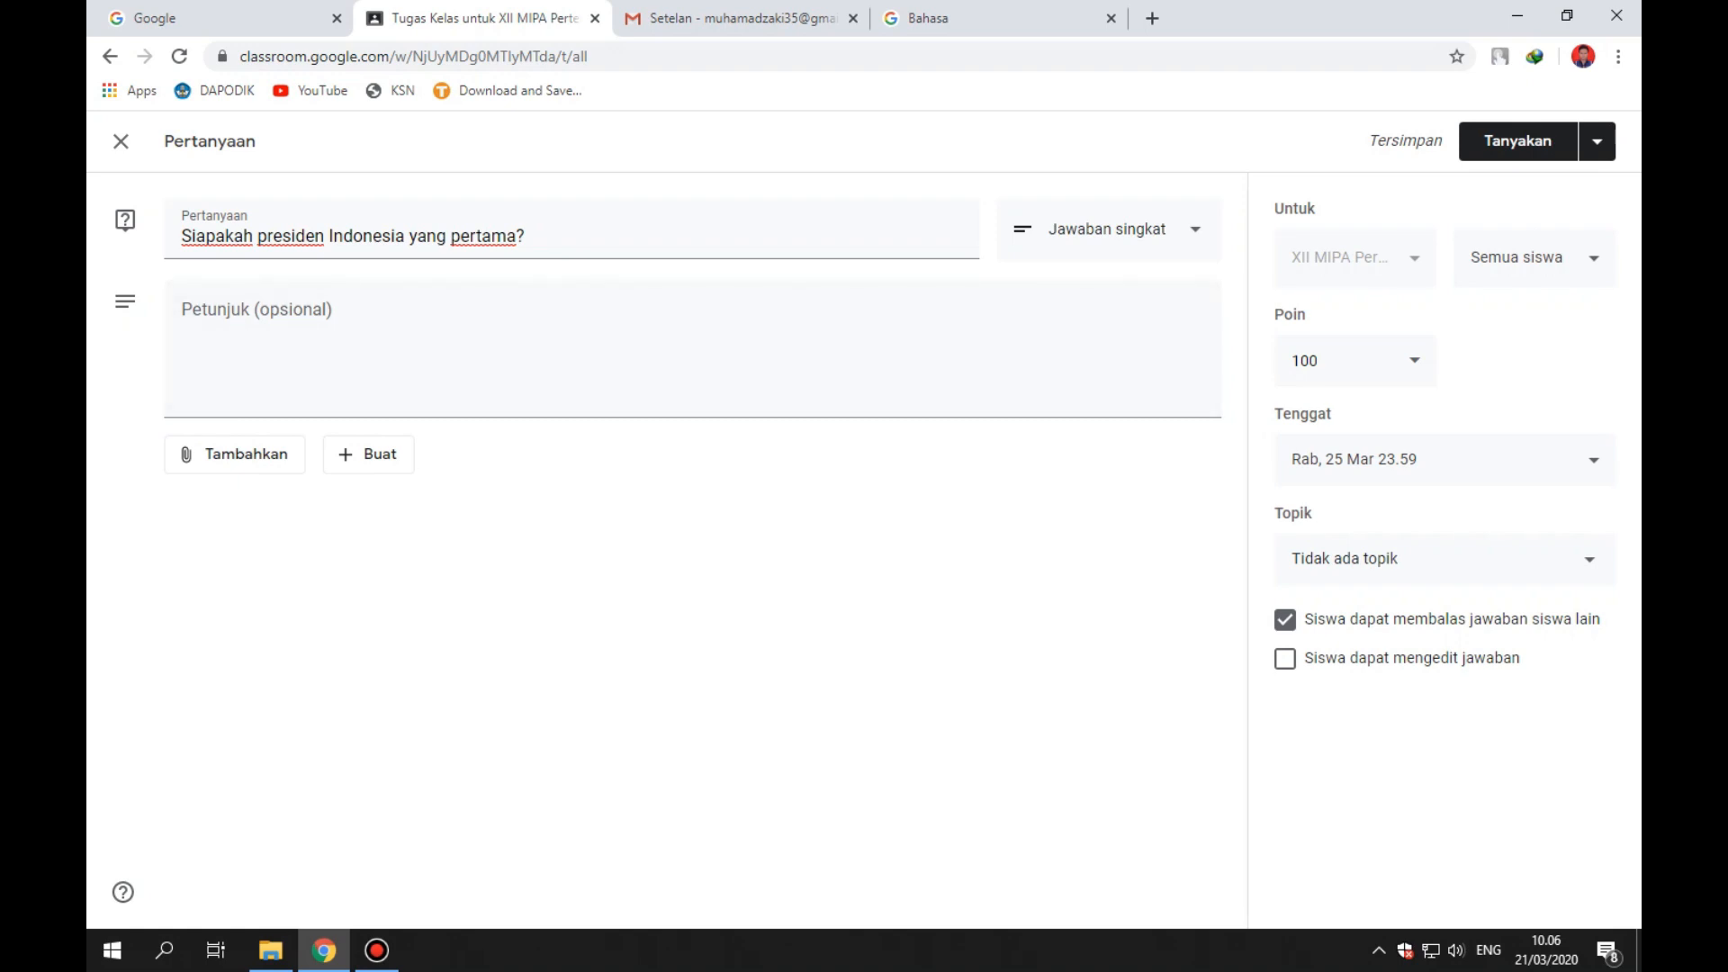
# Toggle the option letting students edit their answers and post the question to the class.
pyautogui.click(1285, 658)
pyautogui.click(1518, 141)
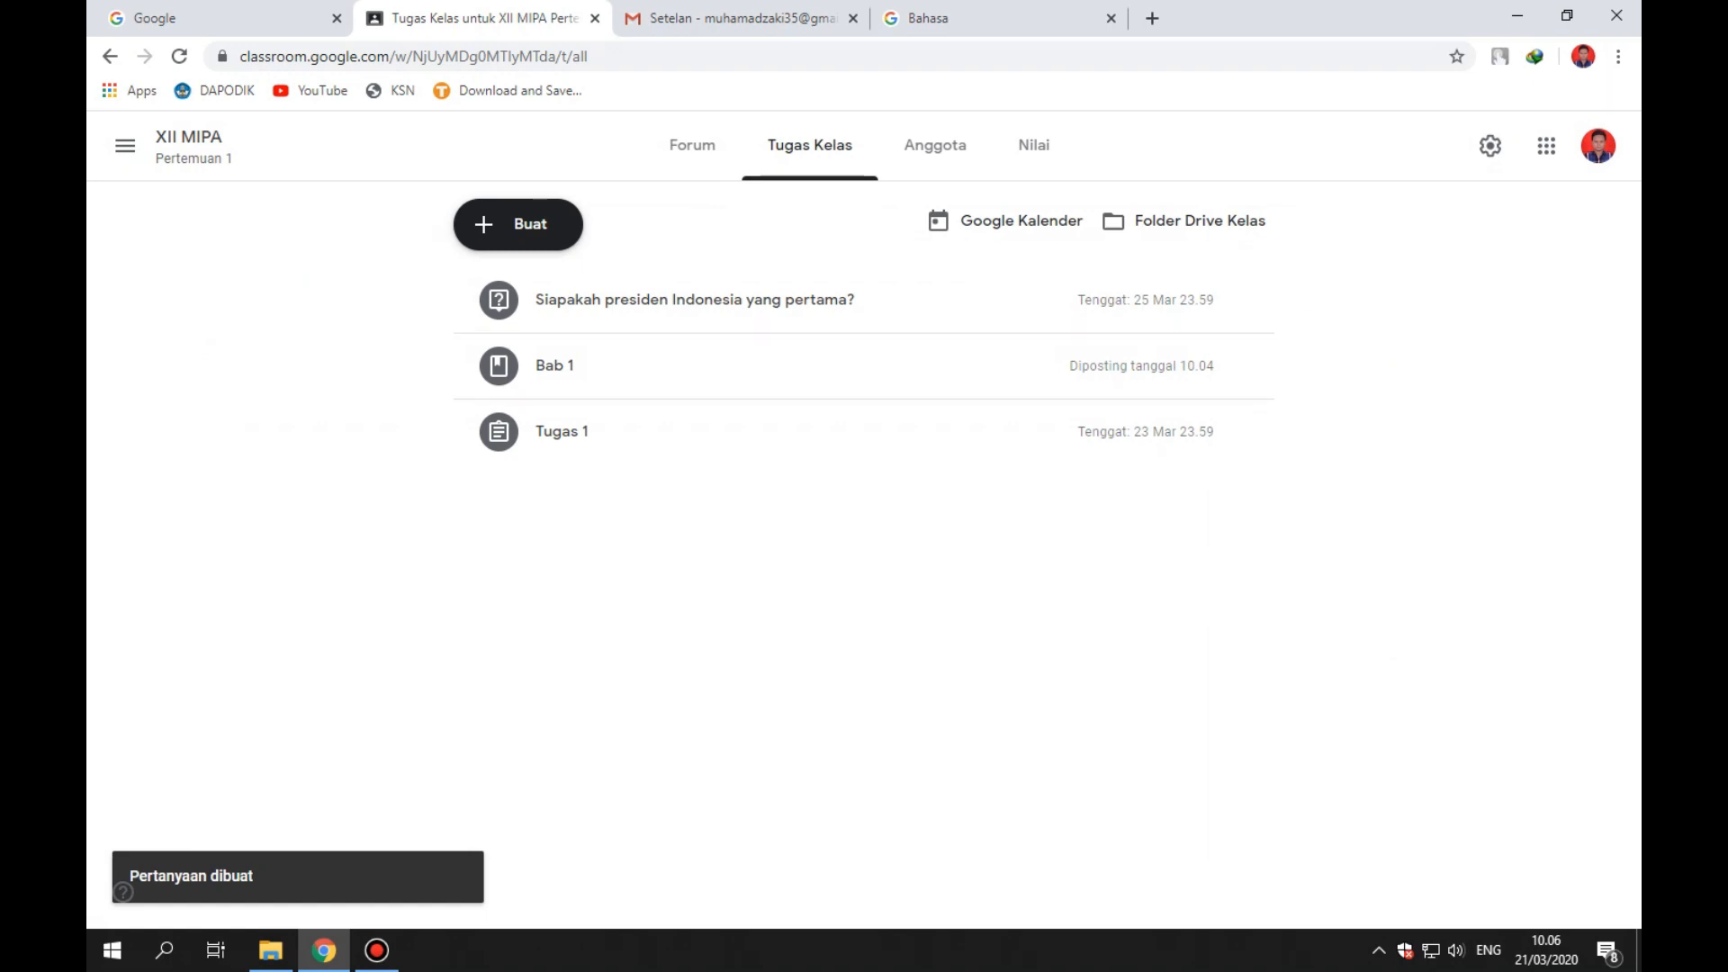
pyautogui.click(241, 16)
pyautogui.click(468, 18)
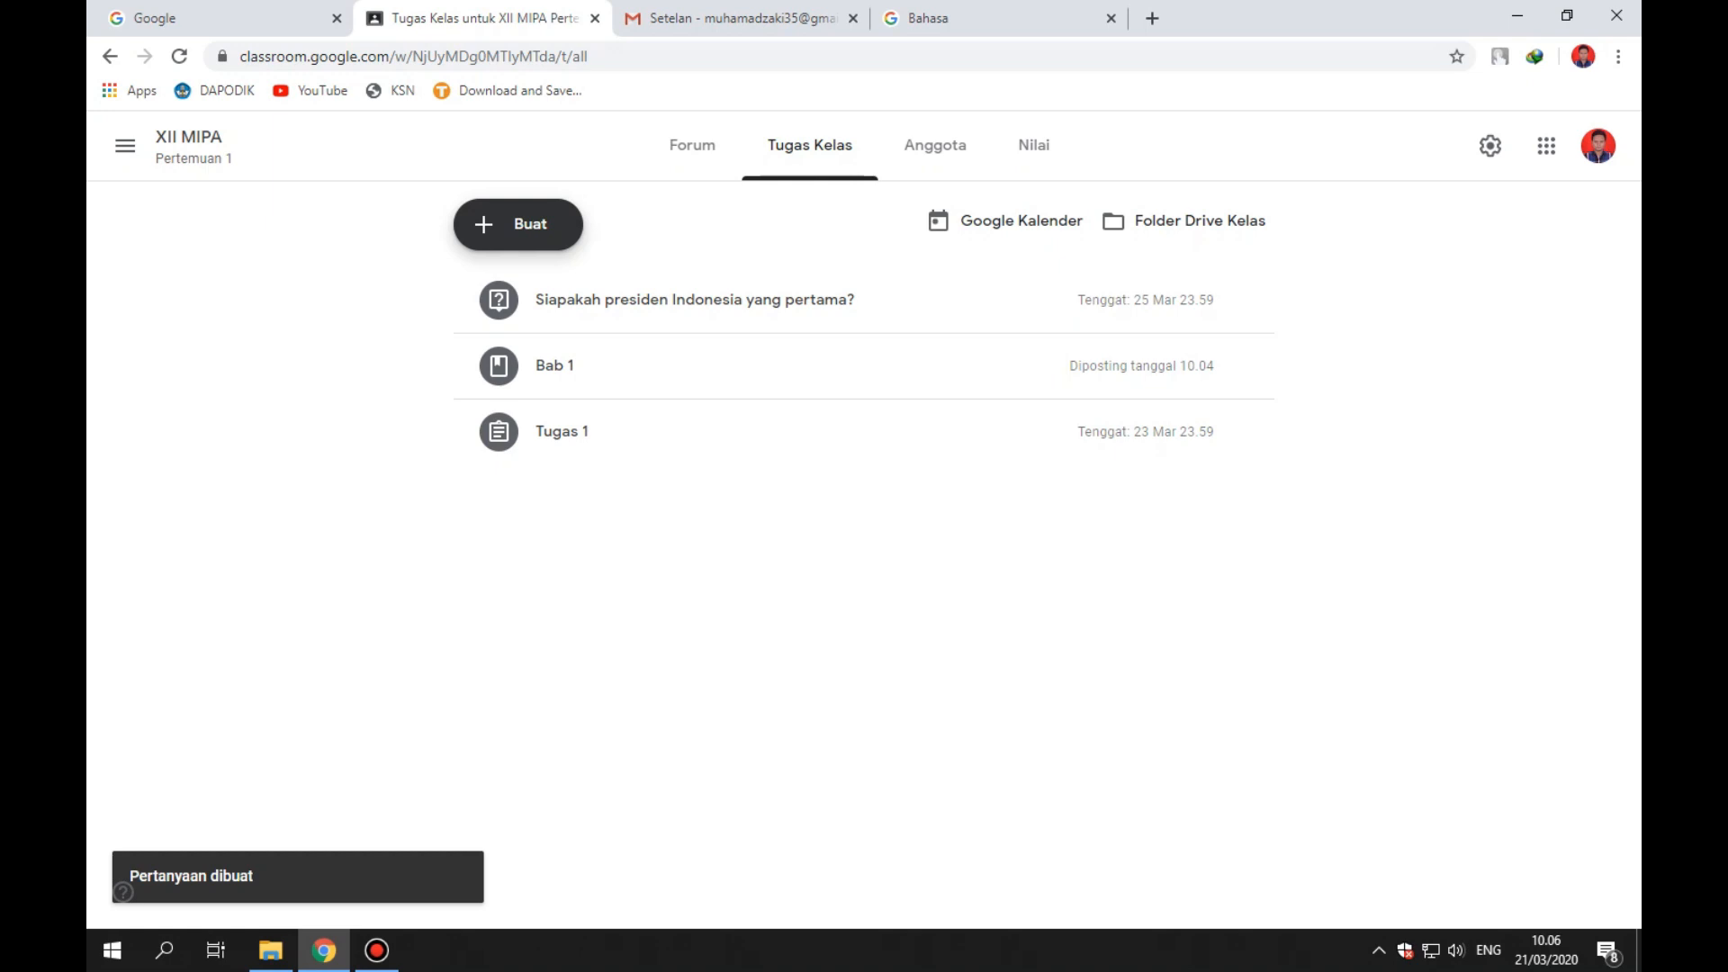
# Start a new Tugas kuis for the class, dismiss the rubric introduction and title it "Ulangan 1".
pyautogui.click(517, 224)
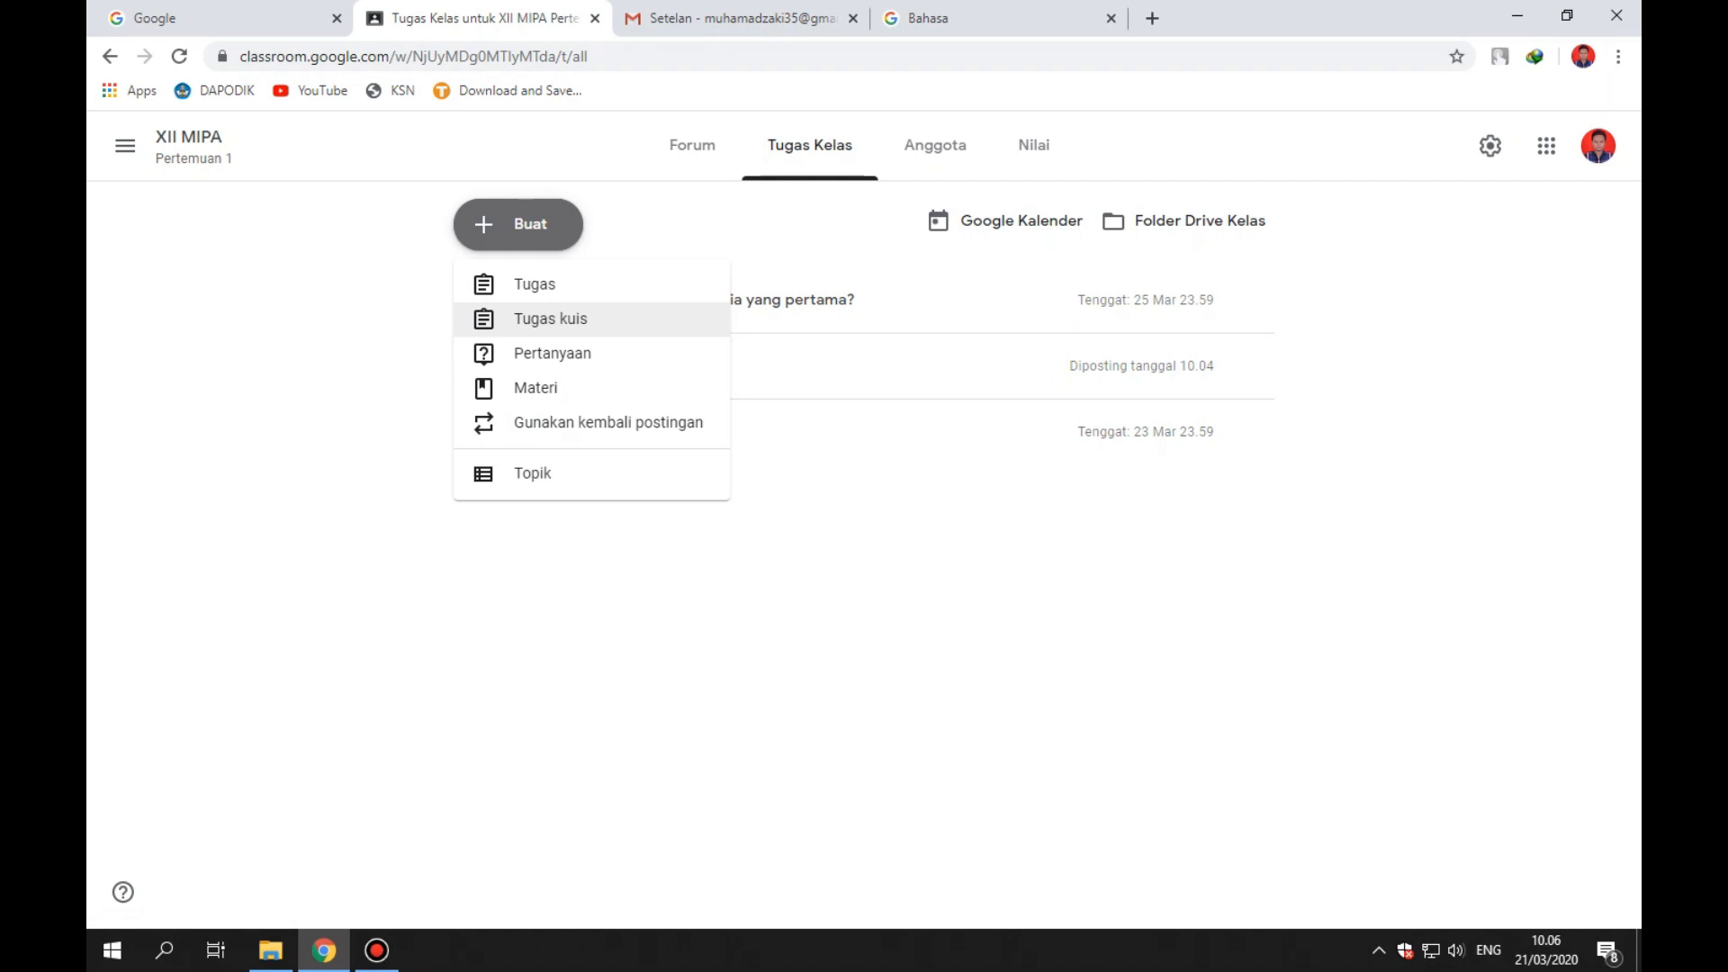
pyautogui.click(554, 319)
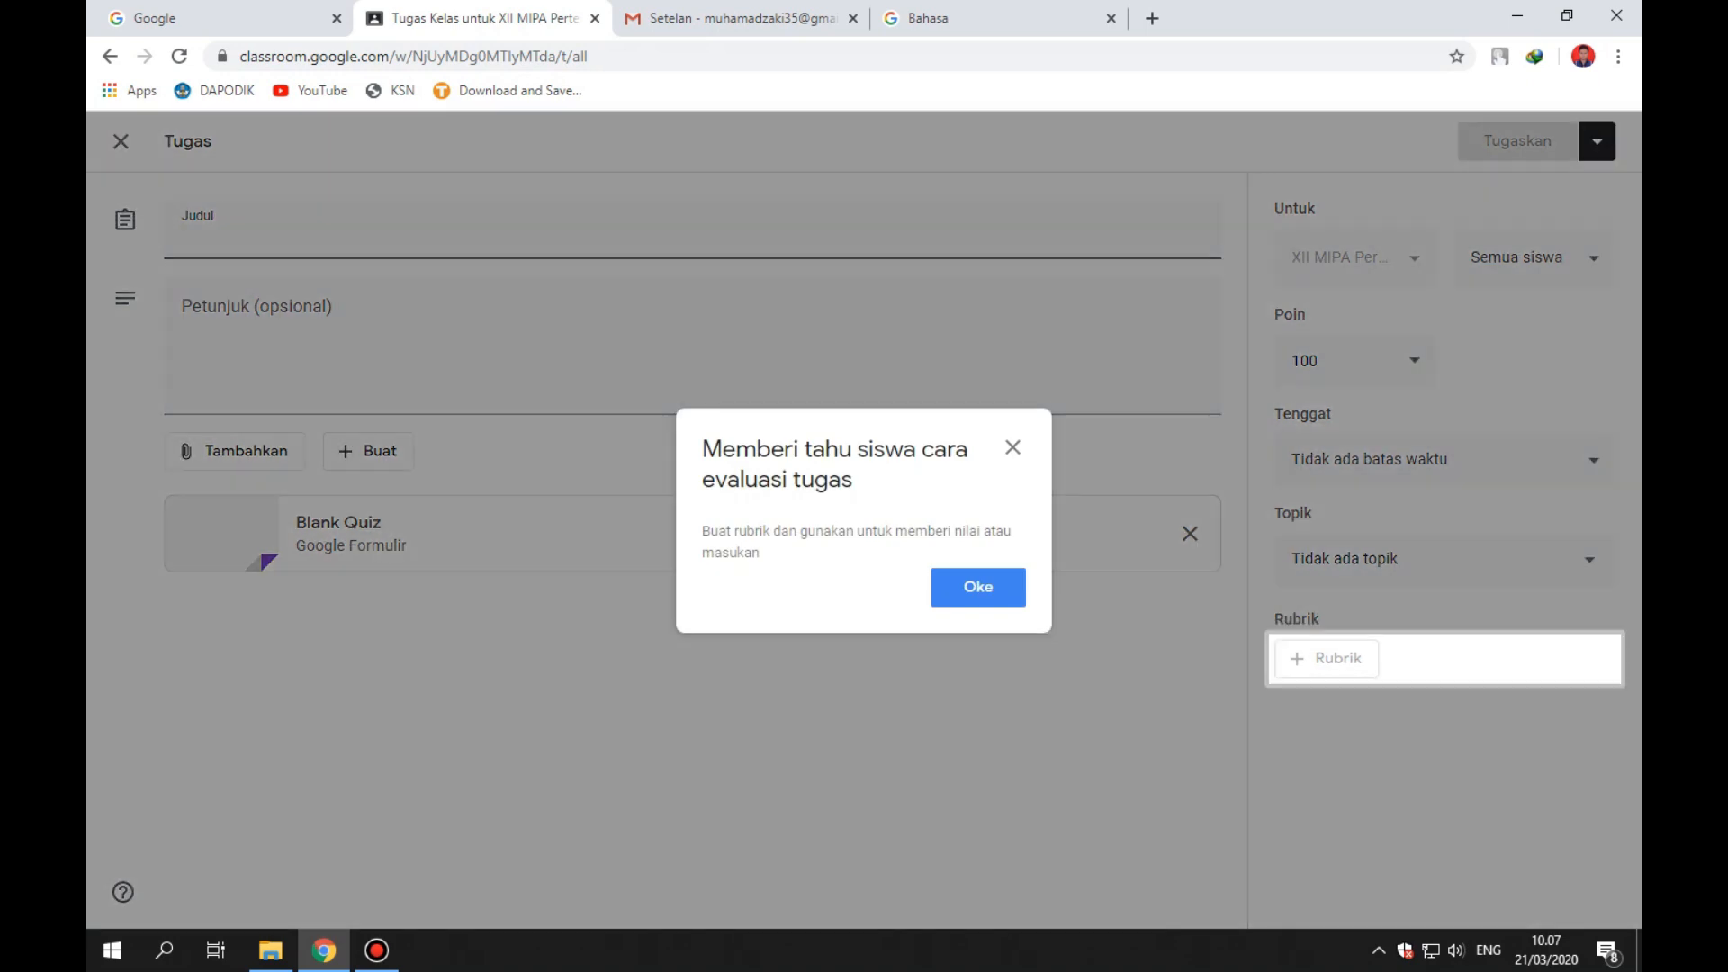
pyautogui.click(978, 588)
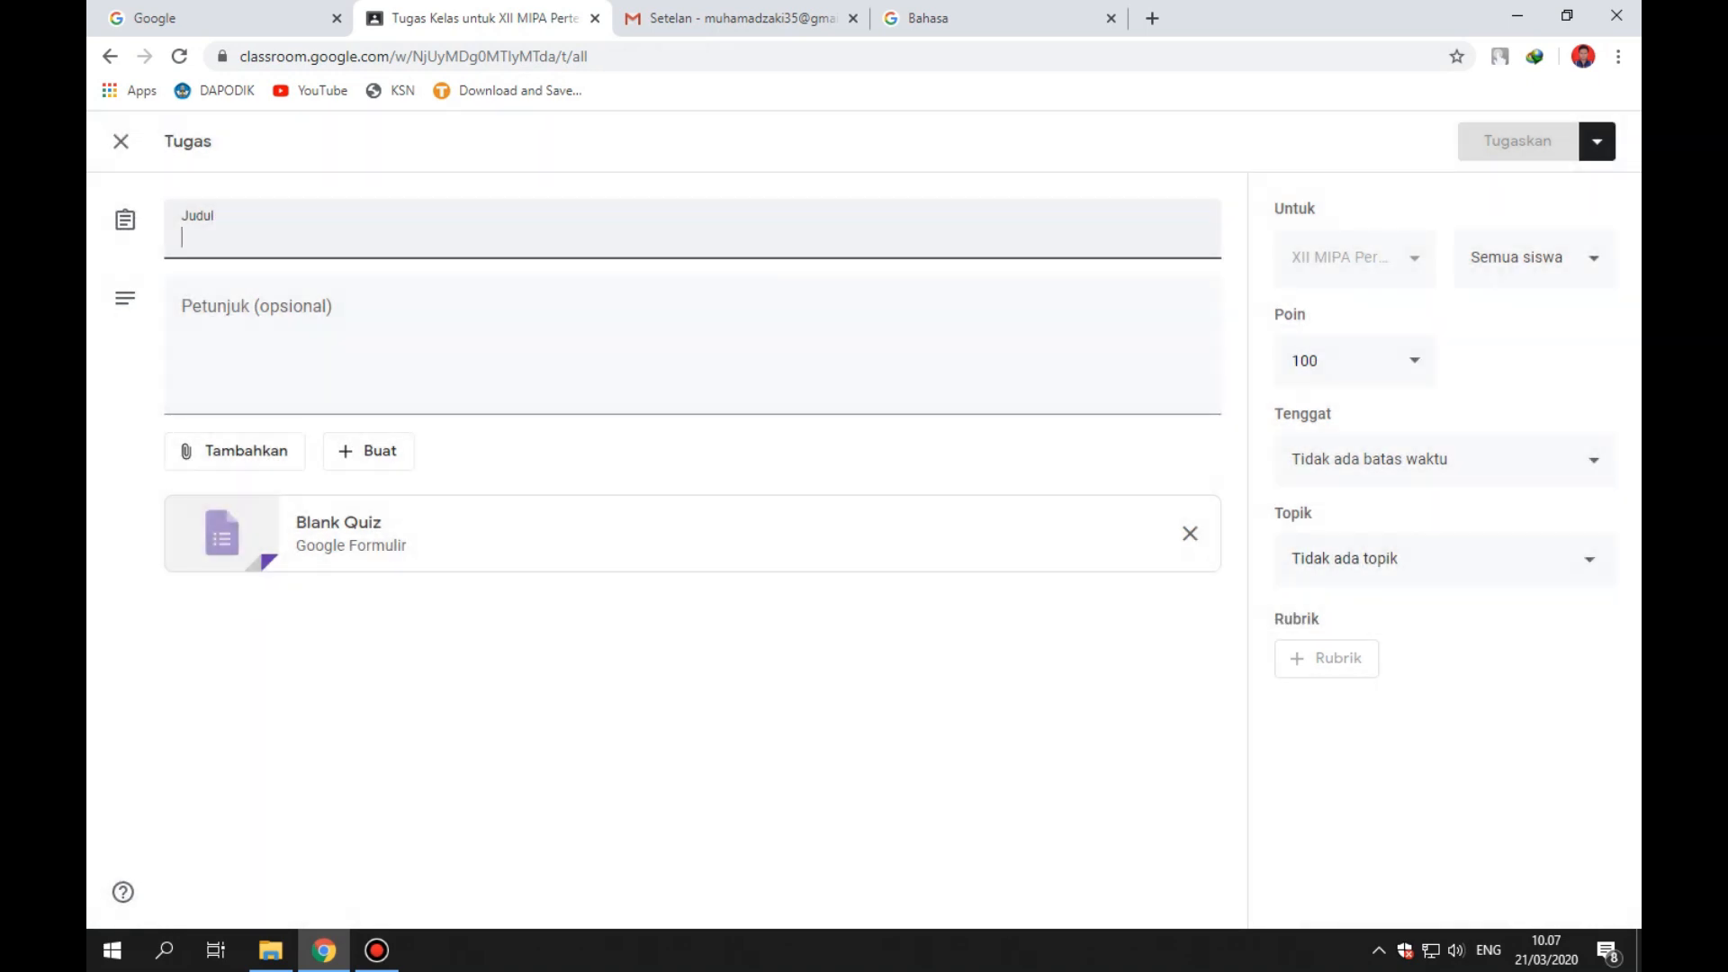
pyautogui.write('Ulangan 1')
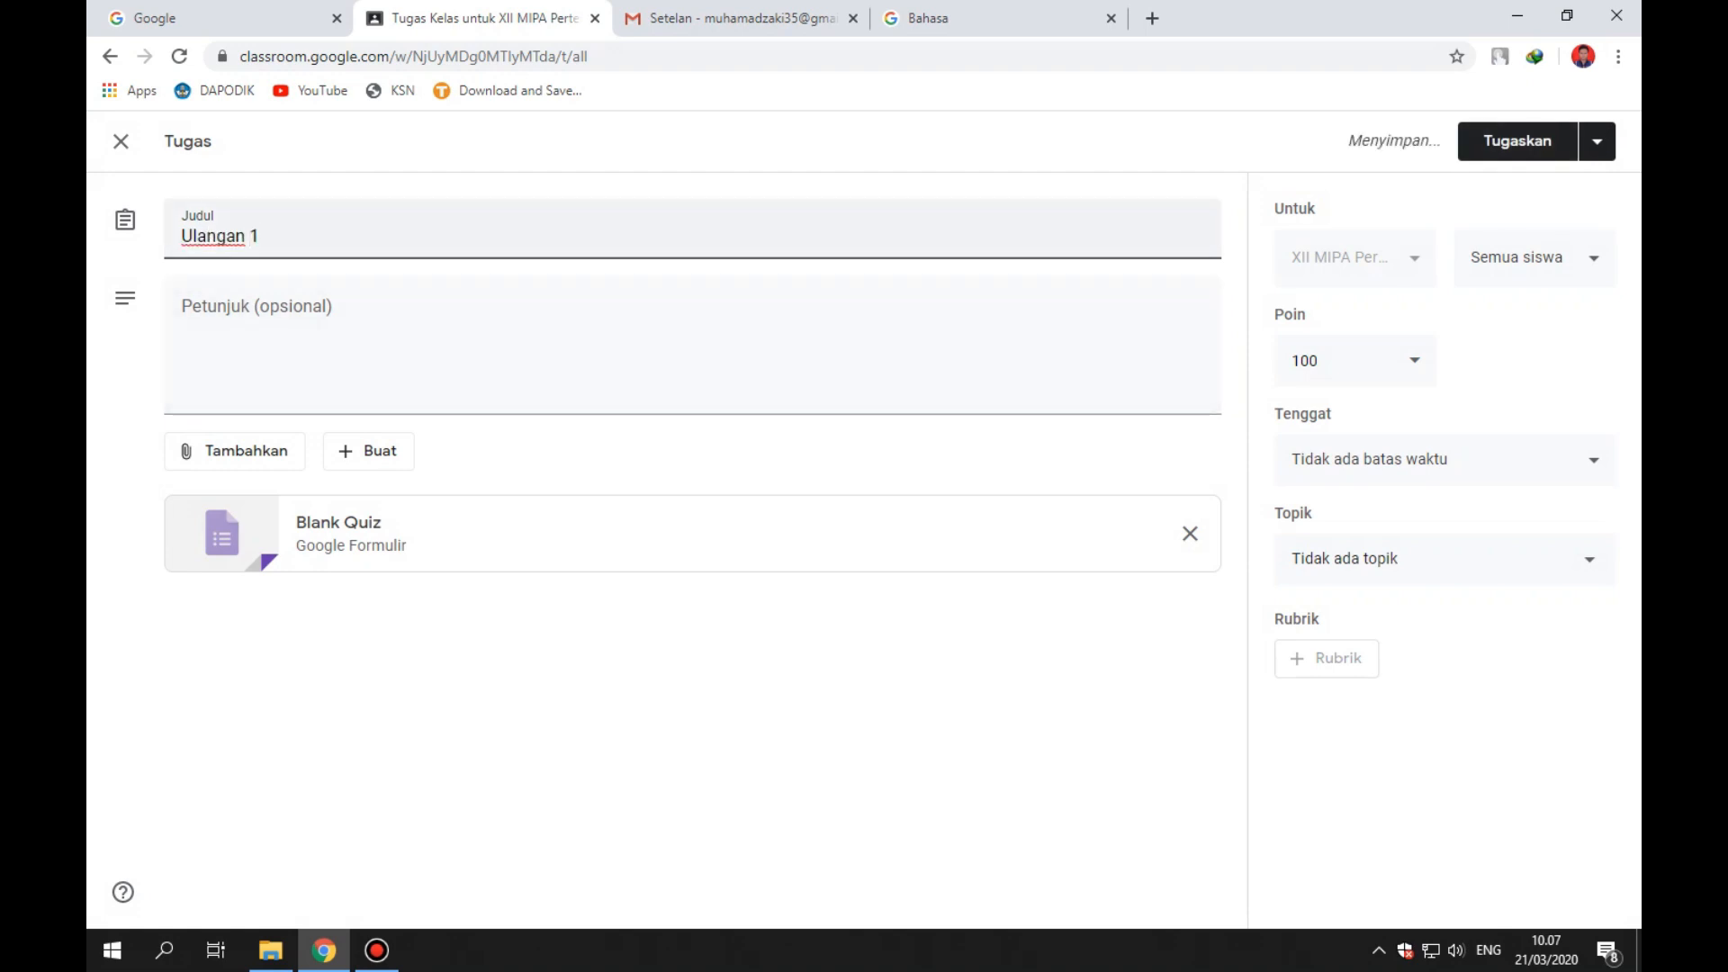
# Enter the assignment instructions "Jawab dengan jujur" and open the attached Blank Quiz form for editing in a single tab.
pyautogui.write('Jawab de')
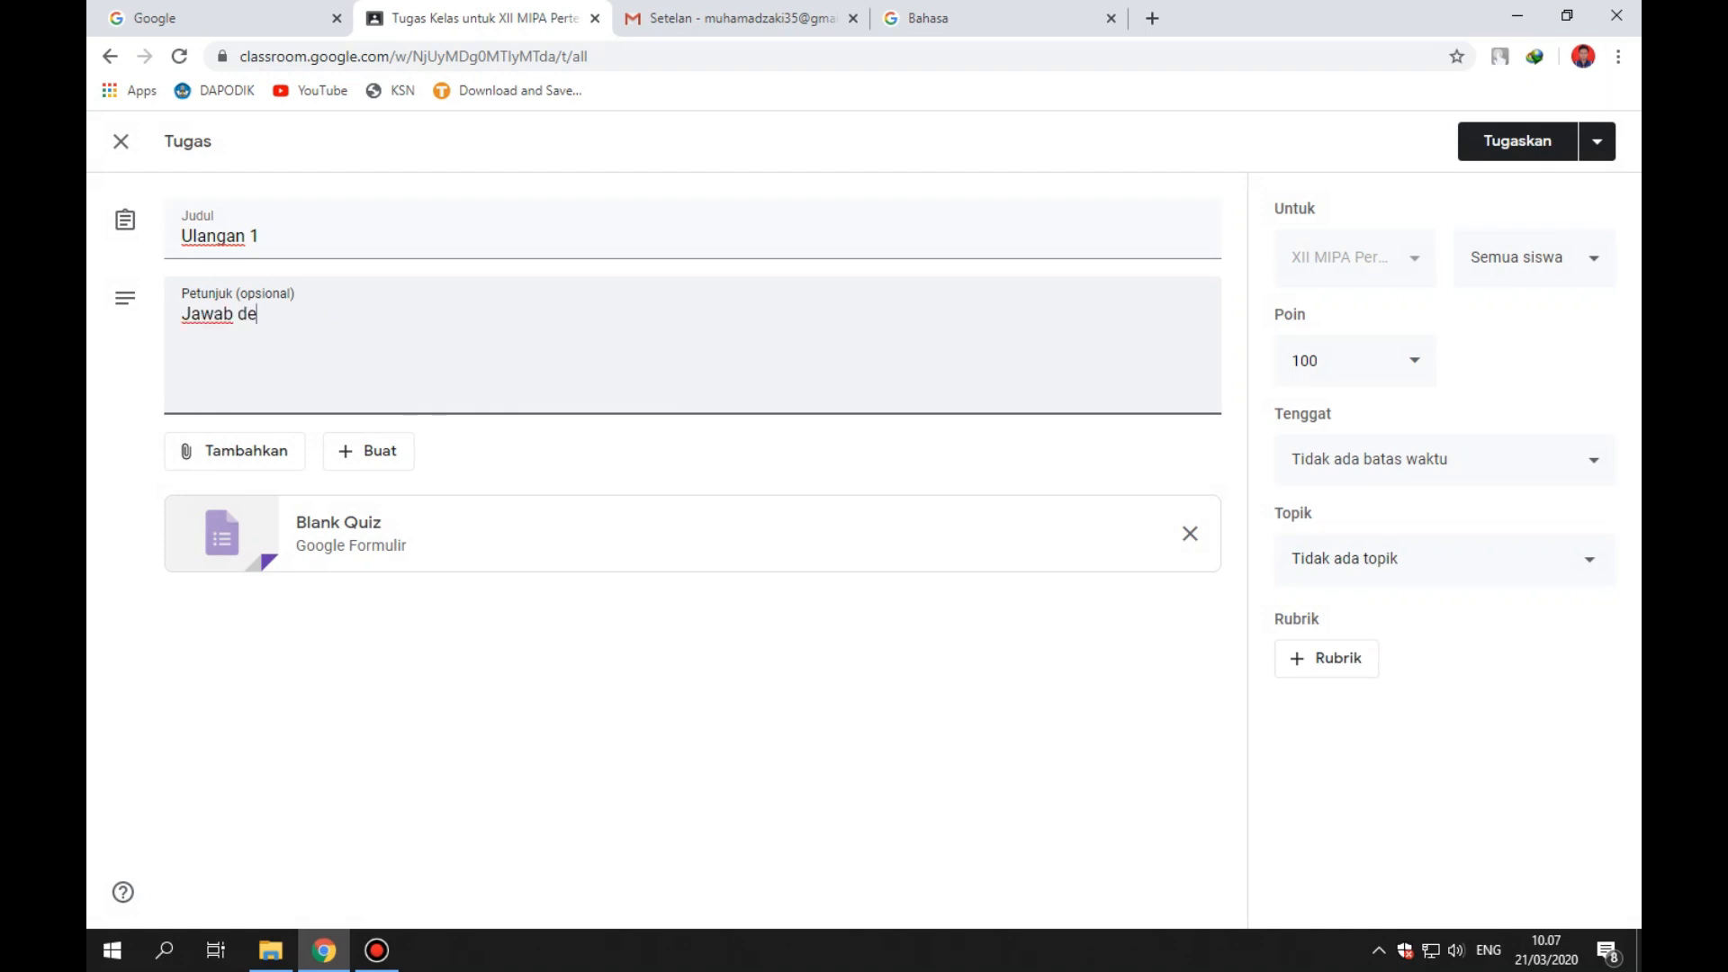
pyautogui.write('ngan jujur')
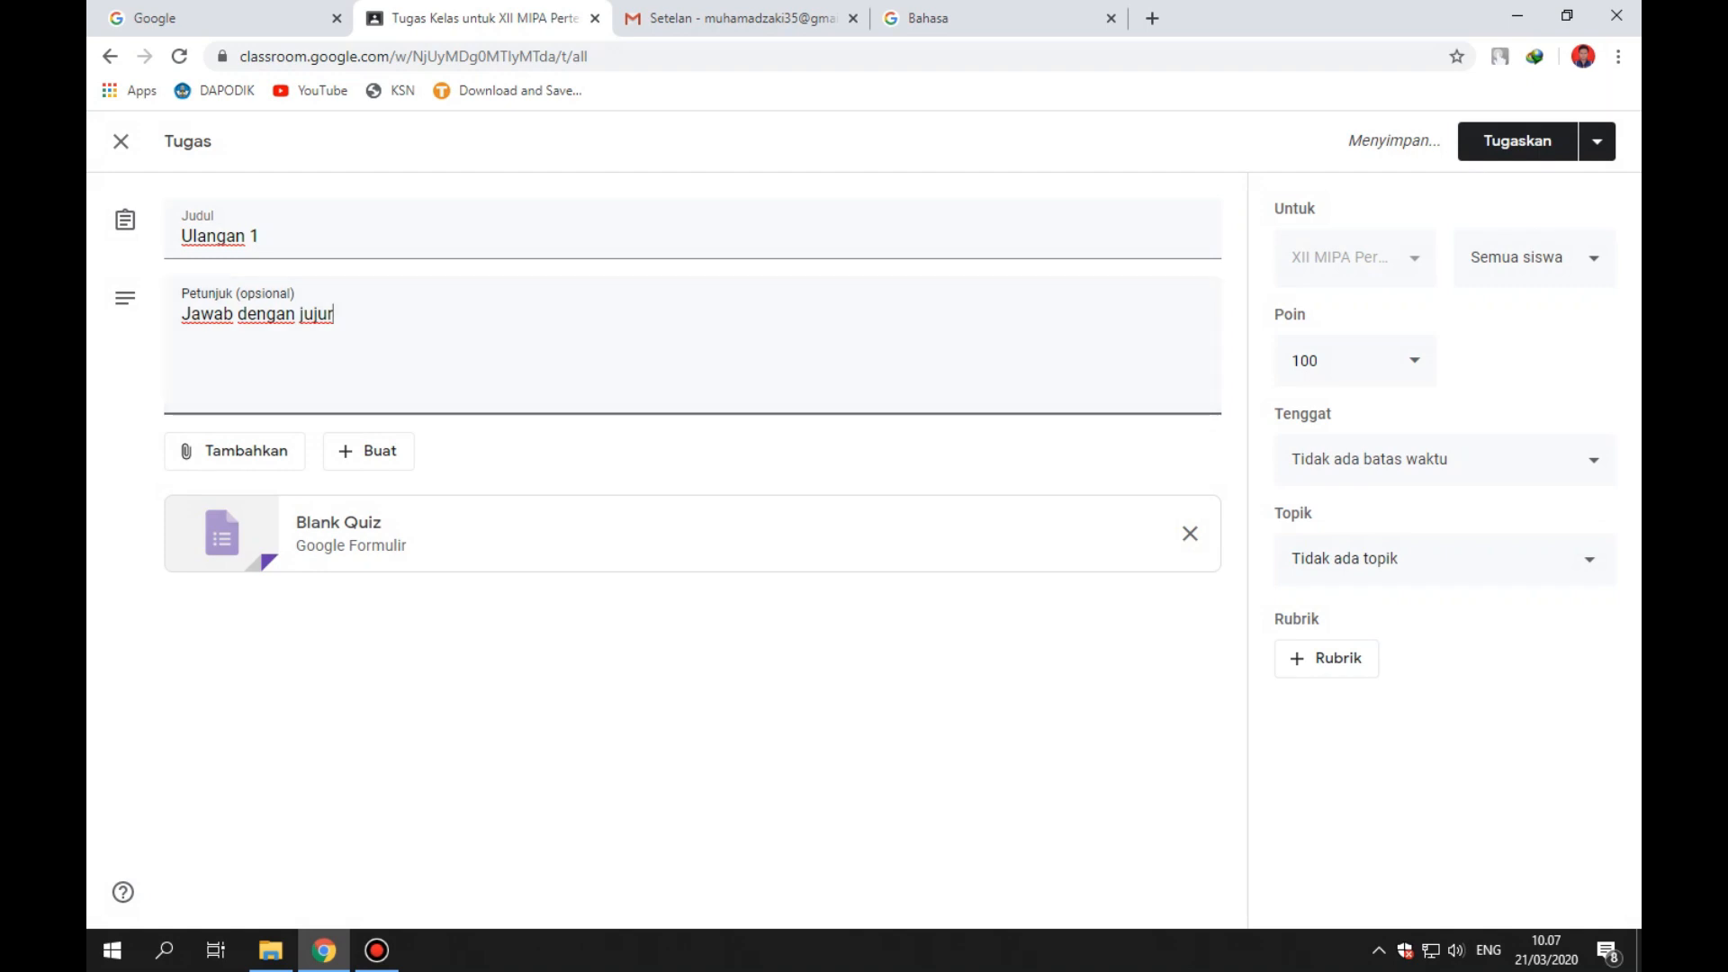
pyautogui.click(338, 522)
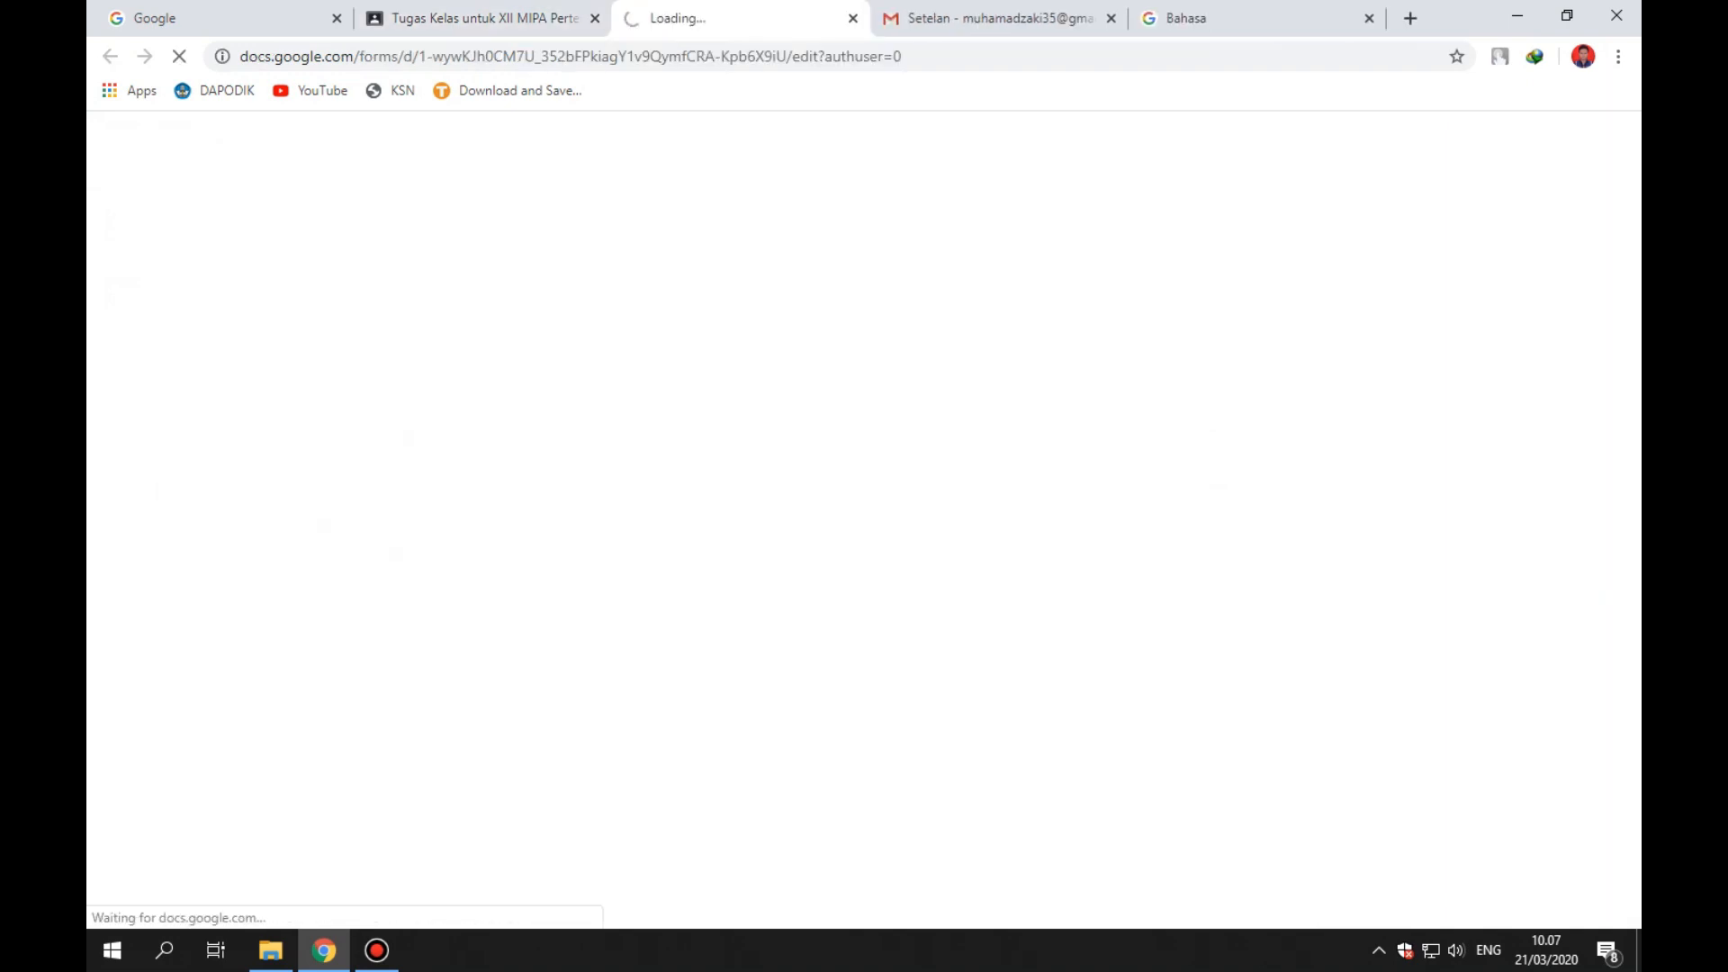
pyautogui.click(484, 18)
pyautogui.click(338, 523)
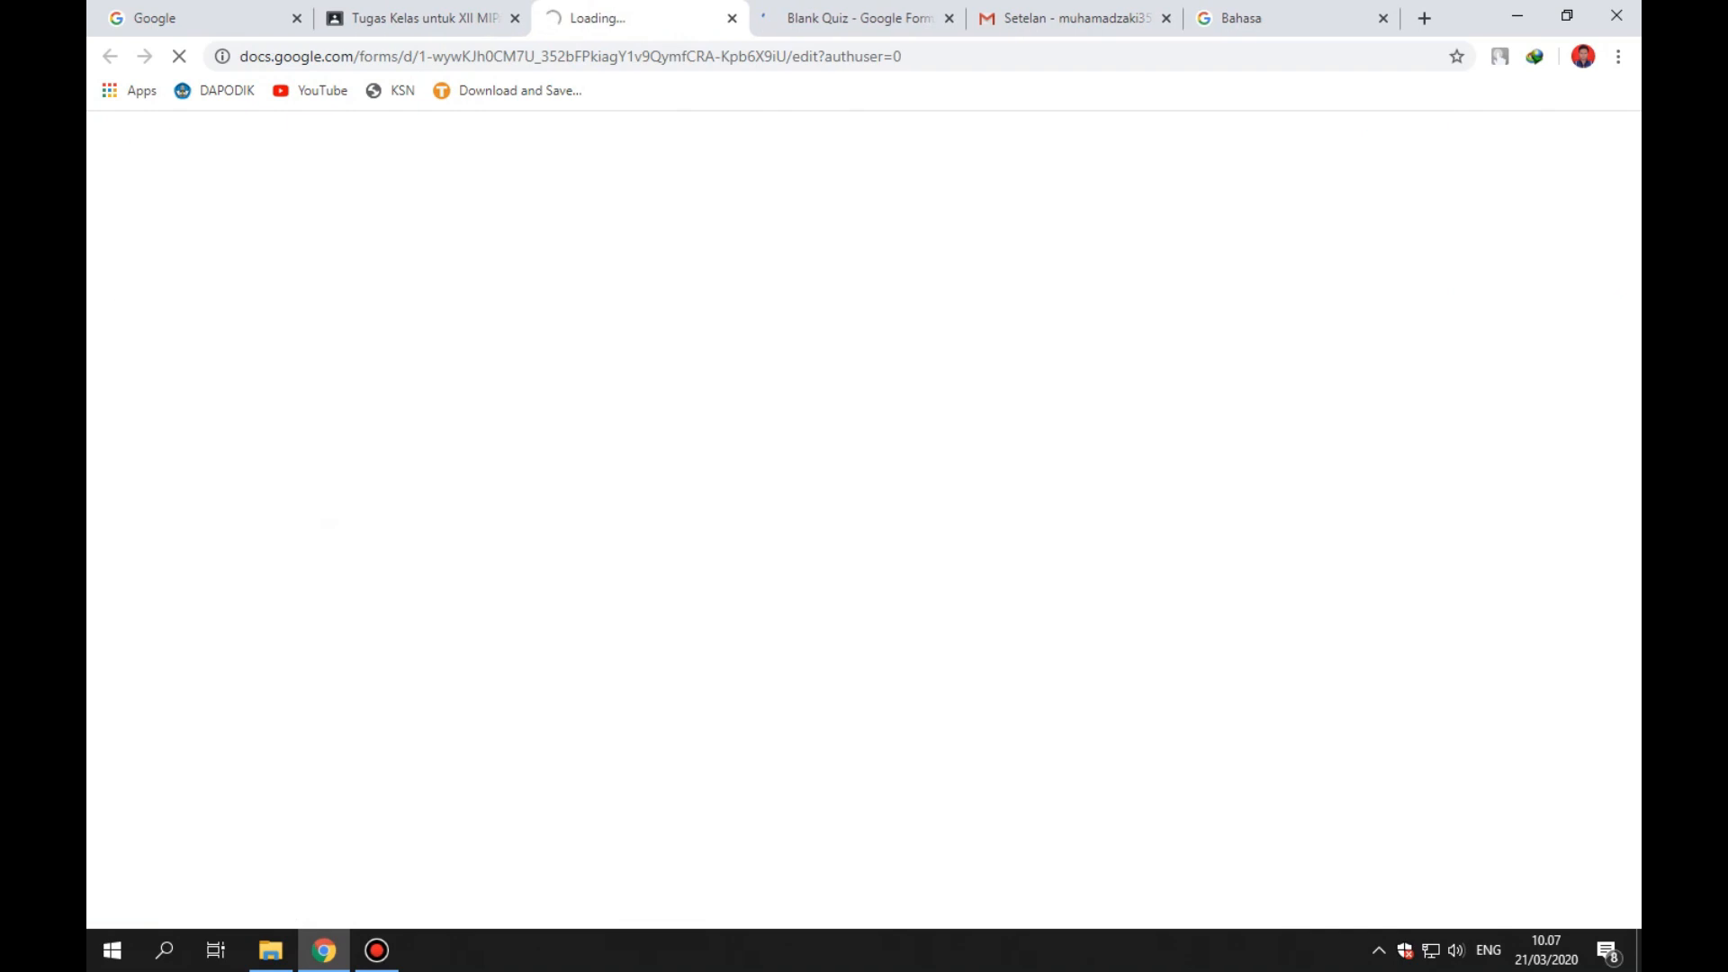
pyautogui.click(948, 18)
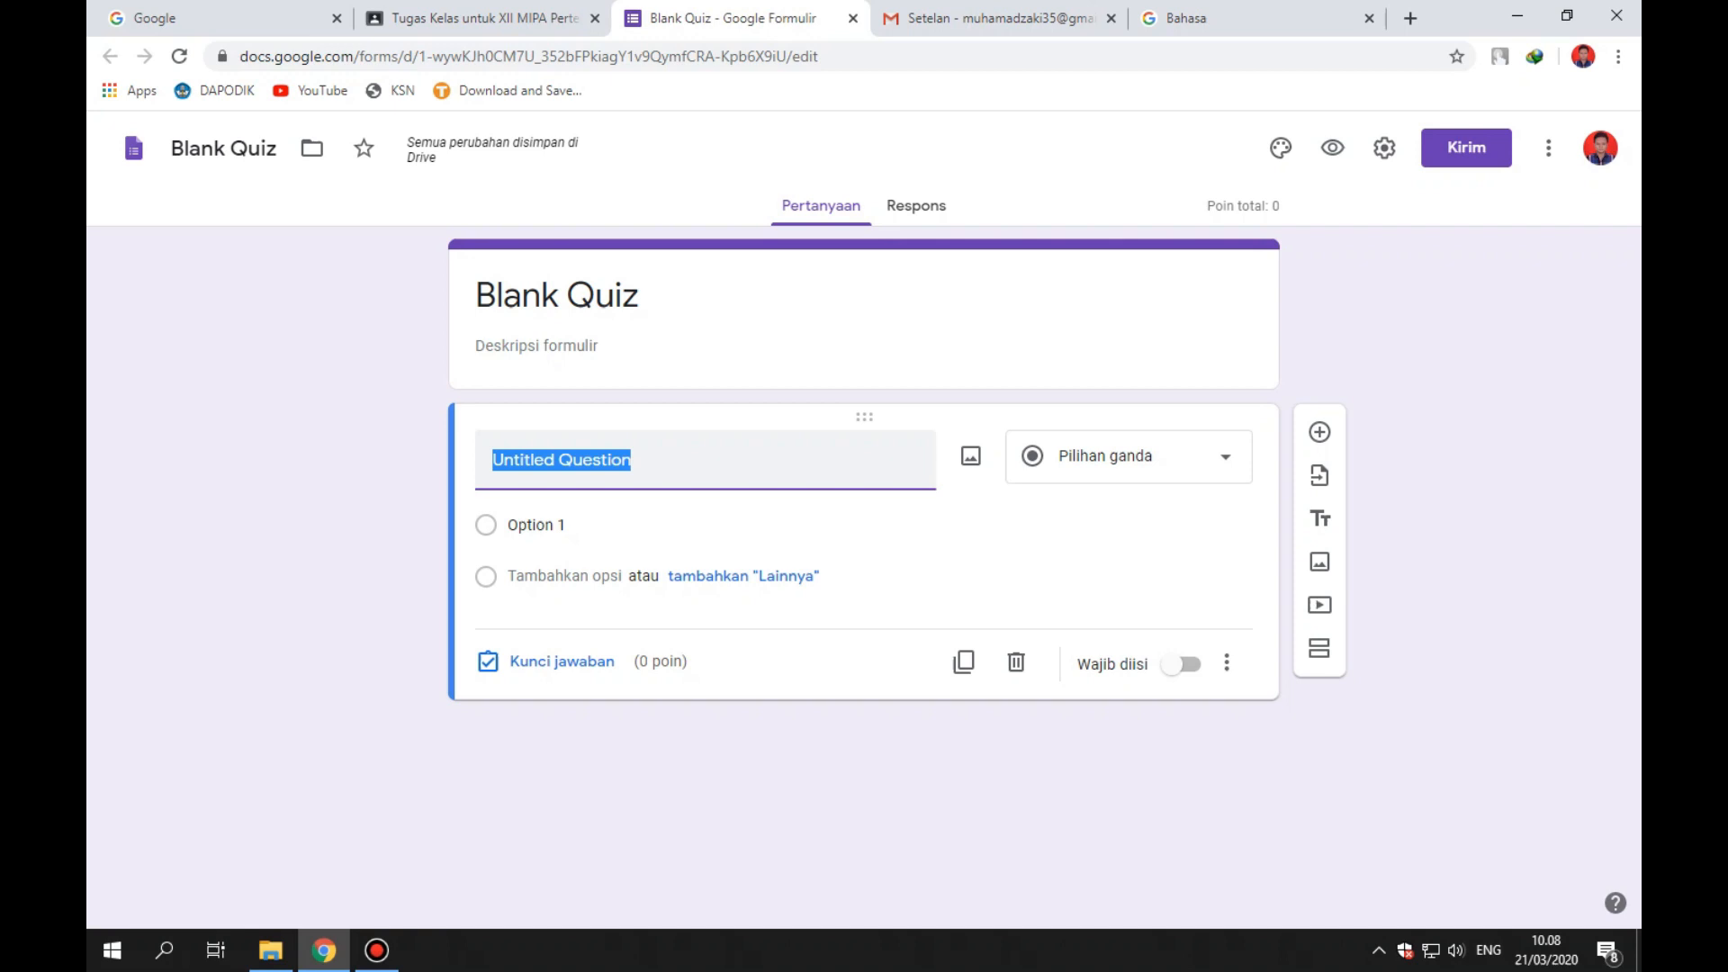
# Title the quiz form "Ulangan 1" and give it the description "Jwab dengan tepat".
pyautogui.click(633, 460)
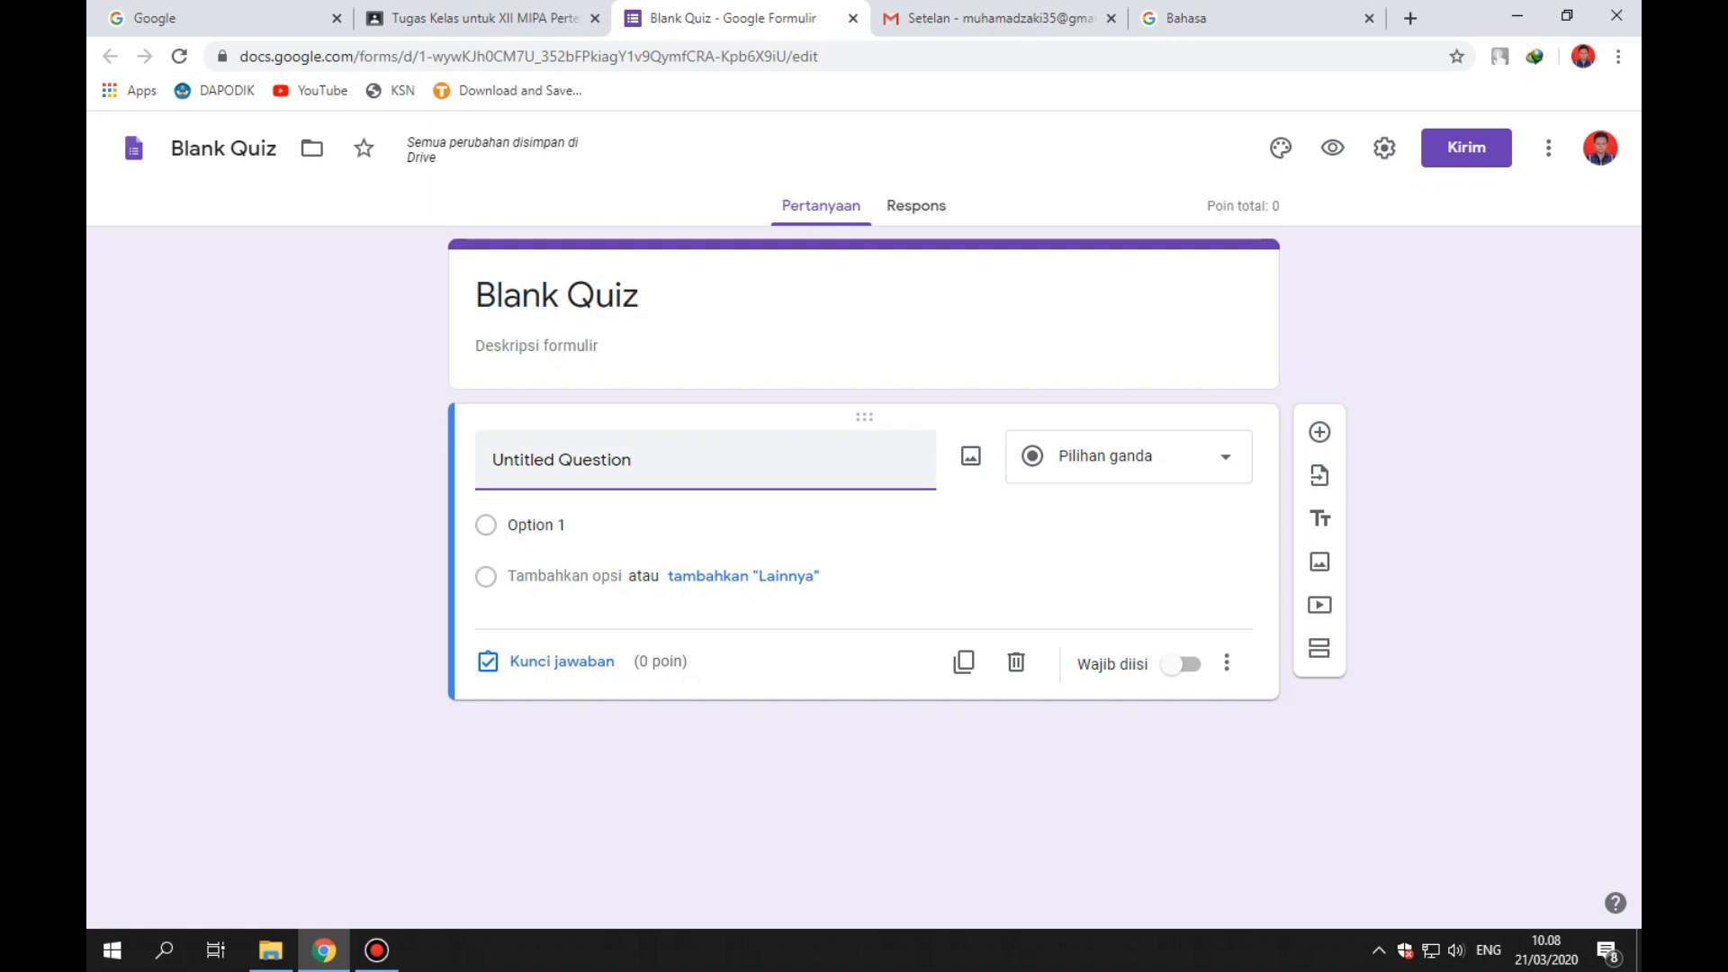
pyautogui.click(1129, 456)
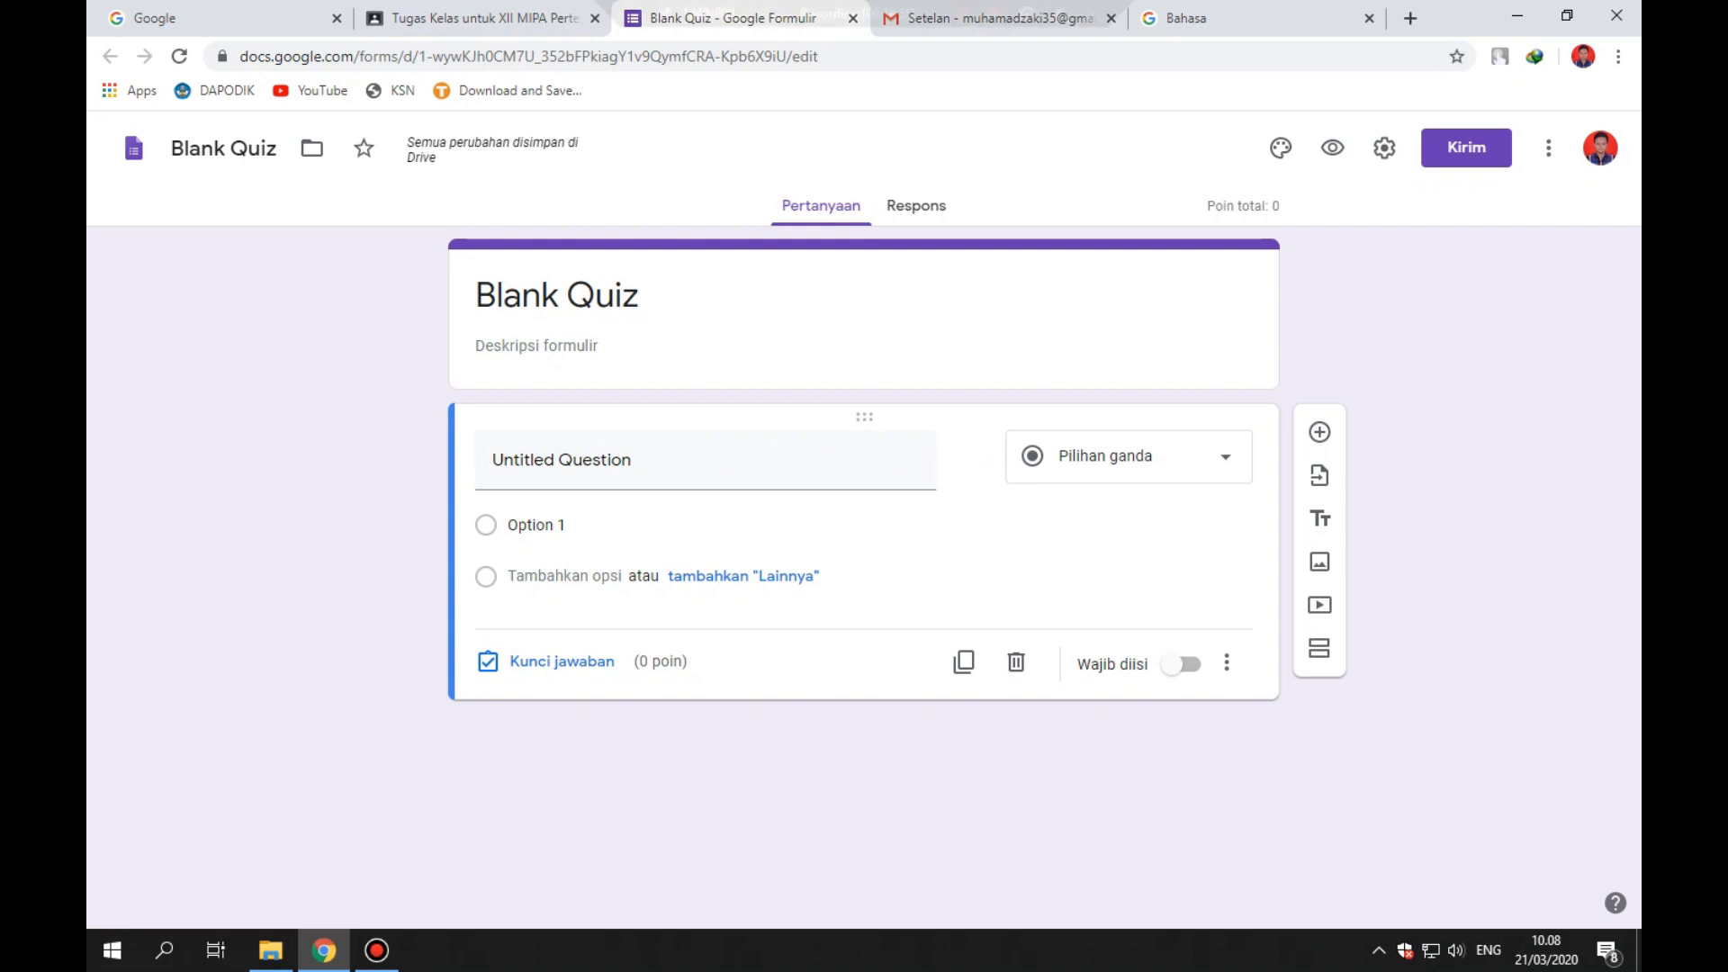
pyautogui.click(558, 295)
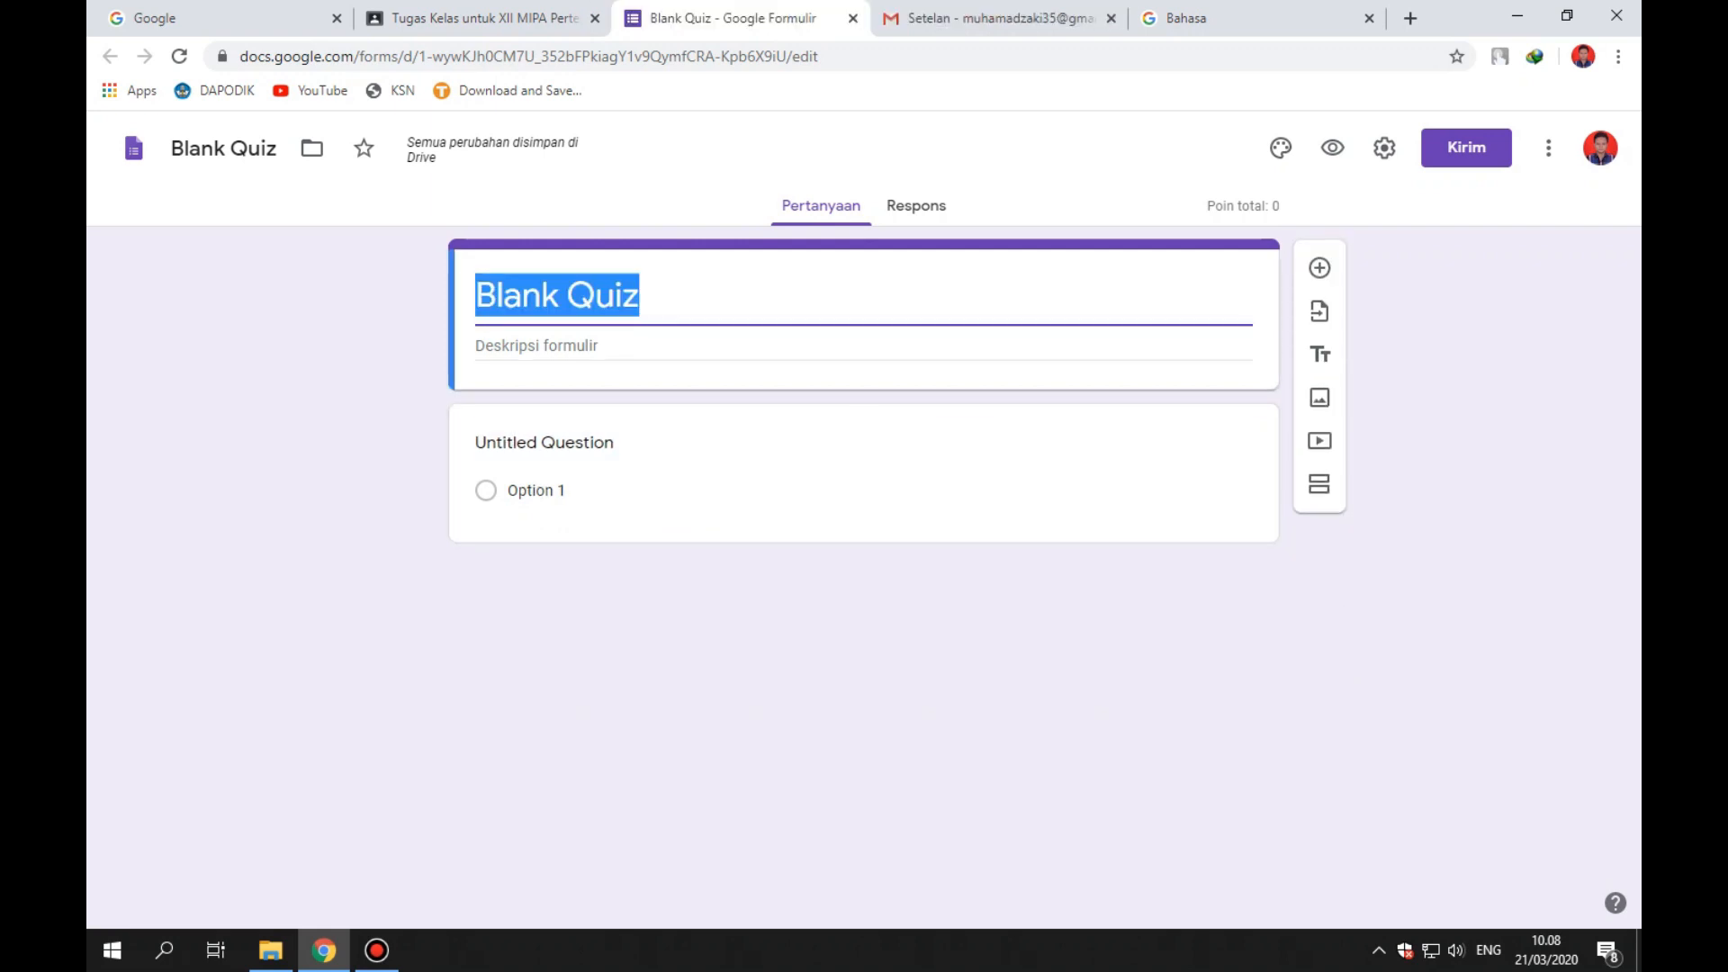
pyautogui.write('Ulangan 1')
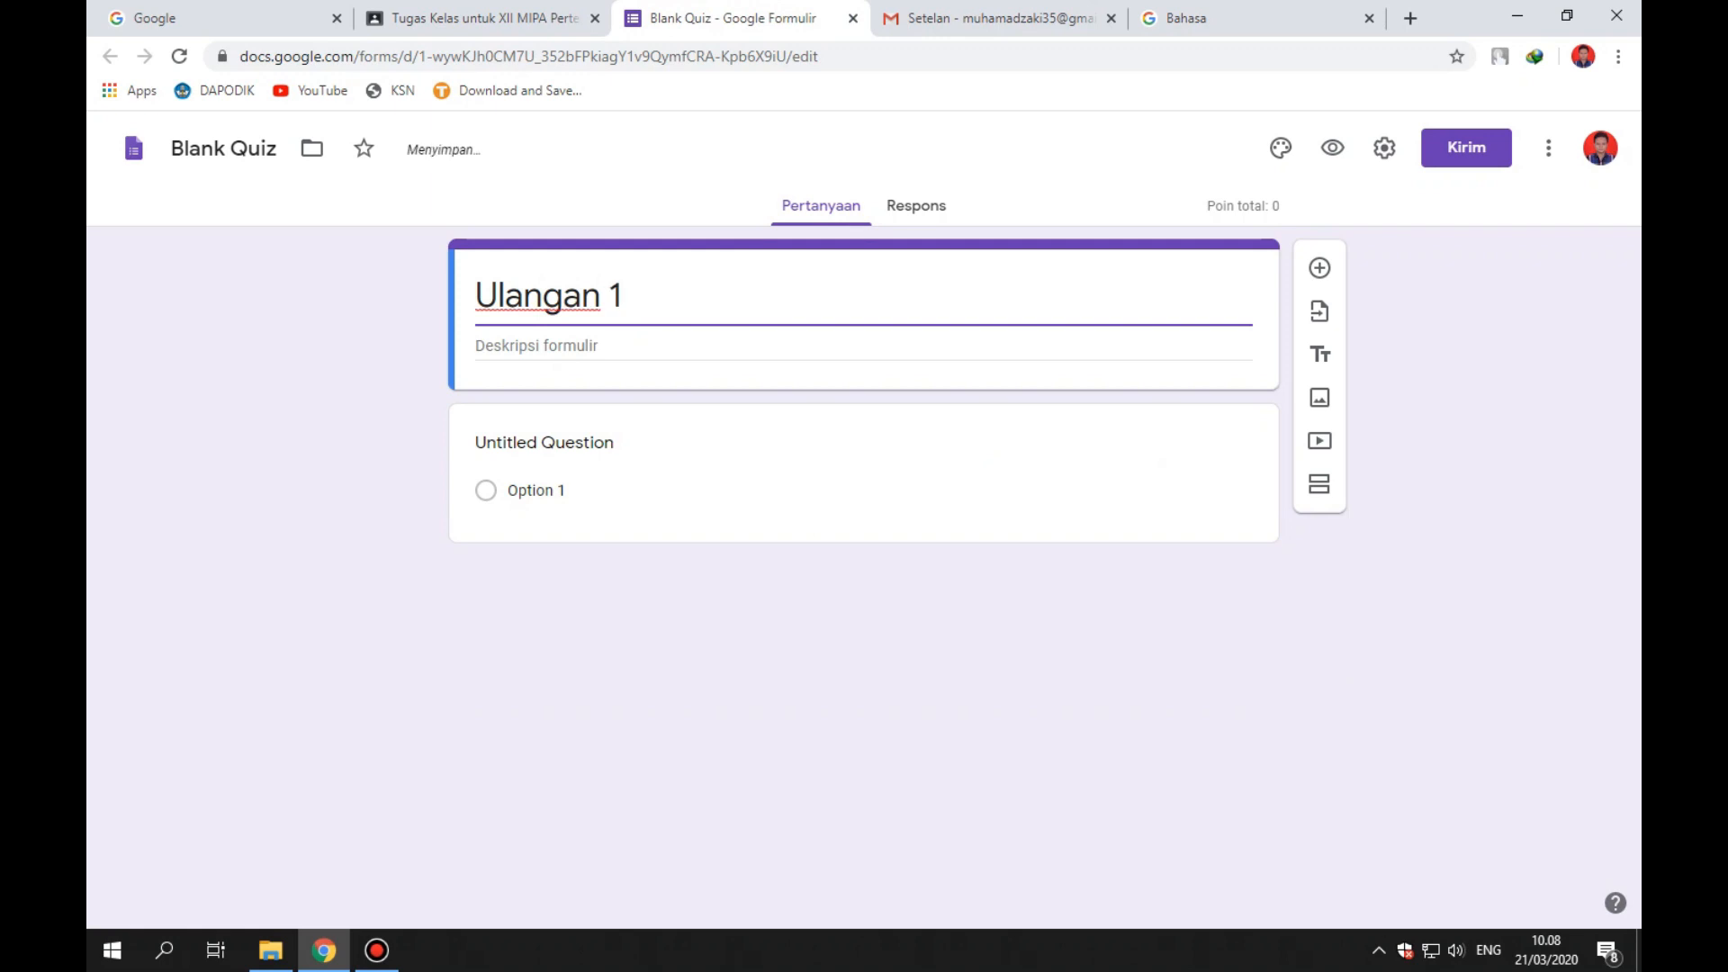
pyautogui.press('Return')
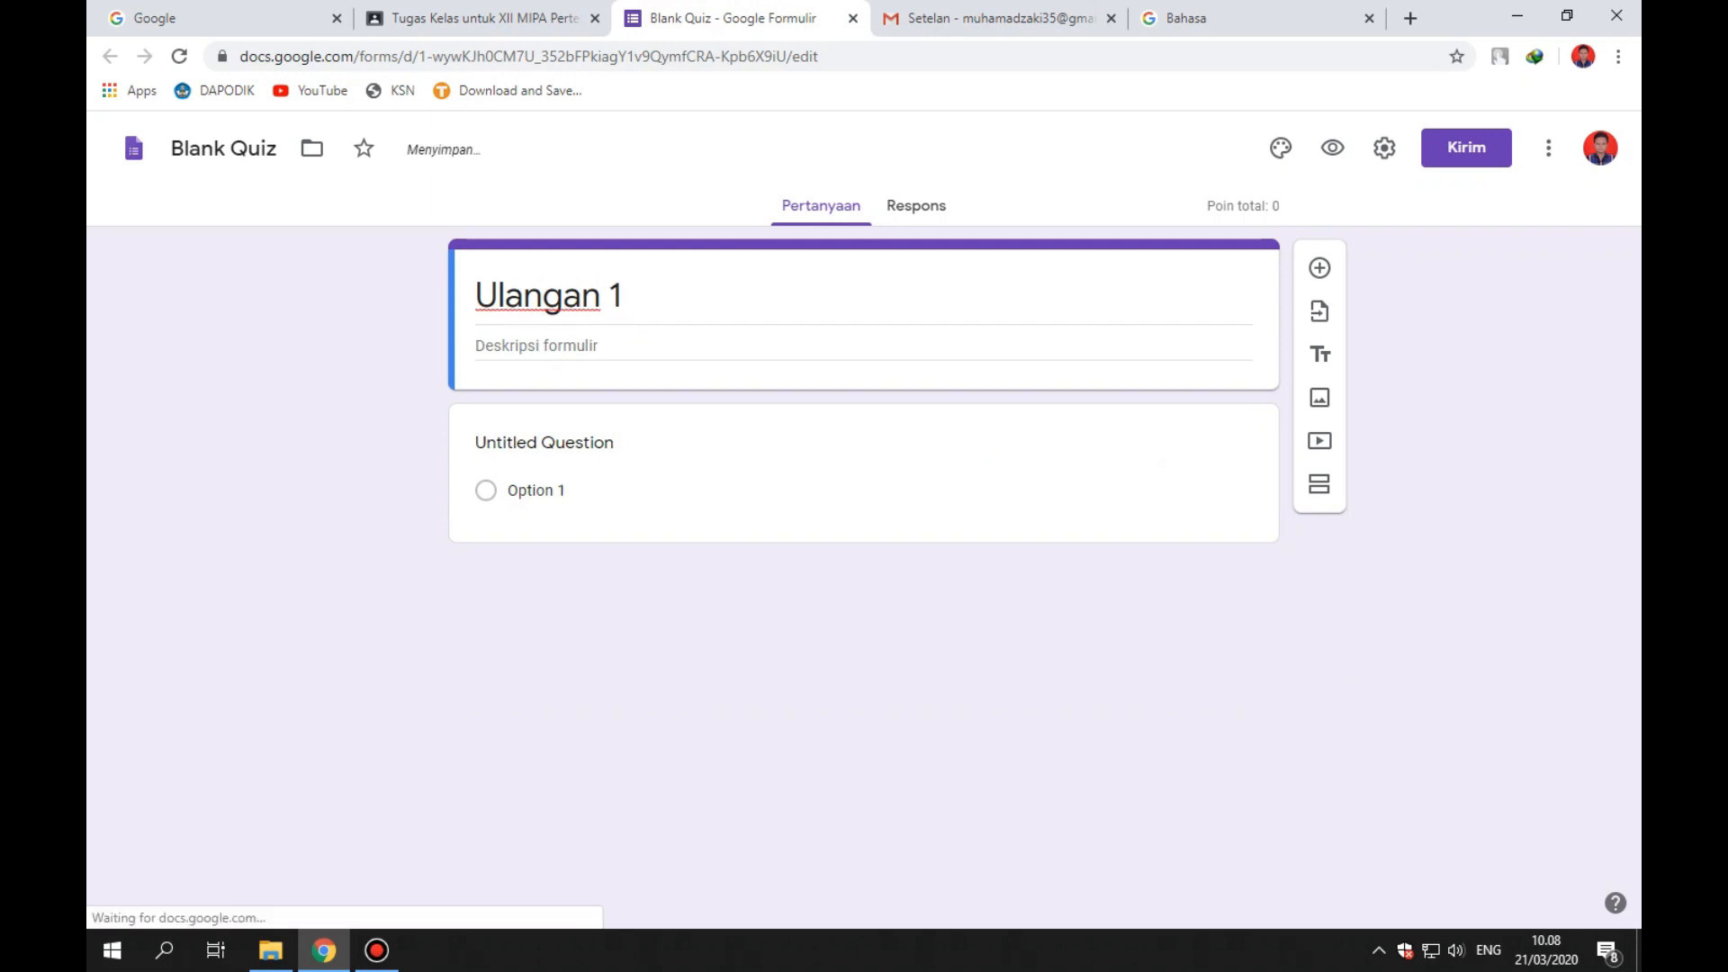
pyautogui.write('Jw')
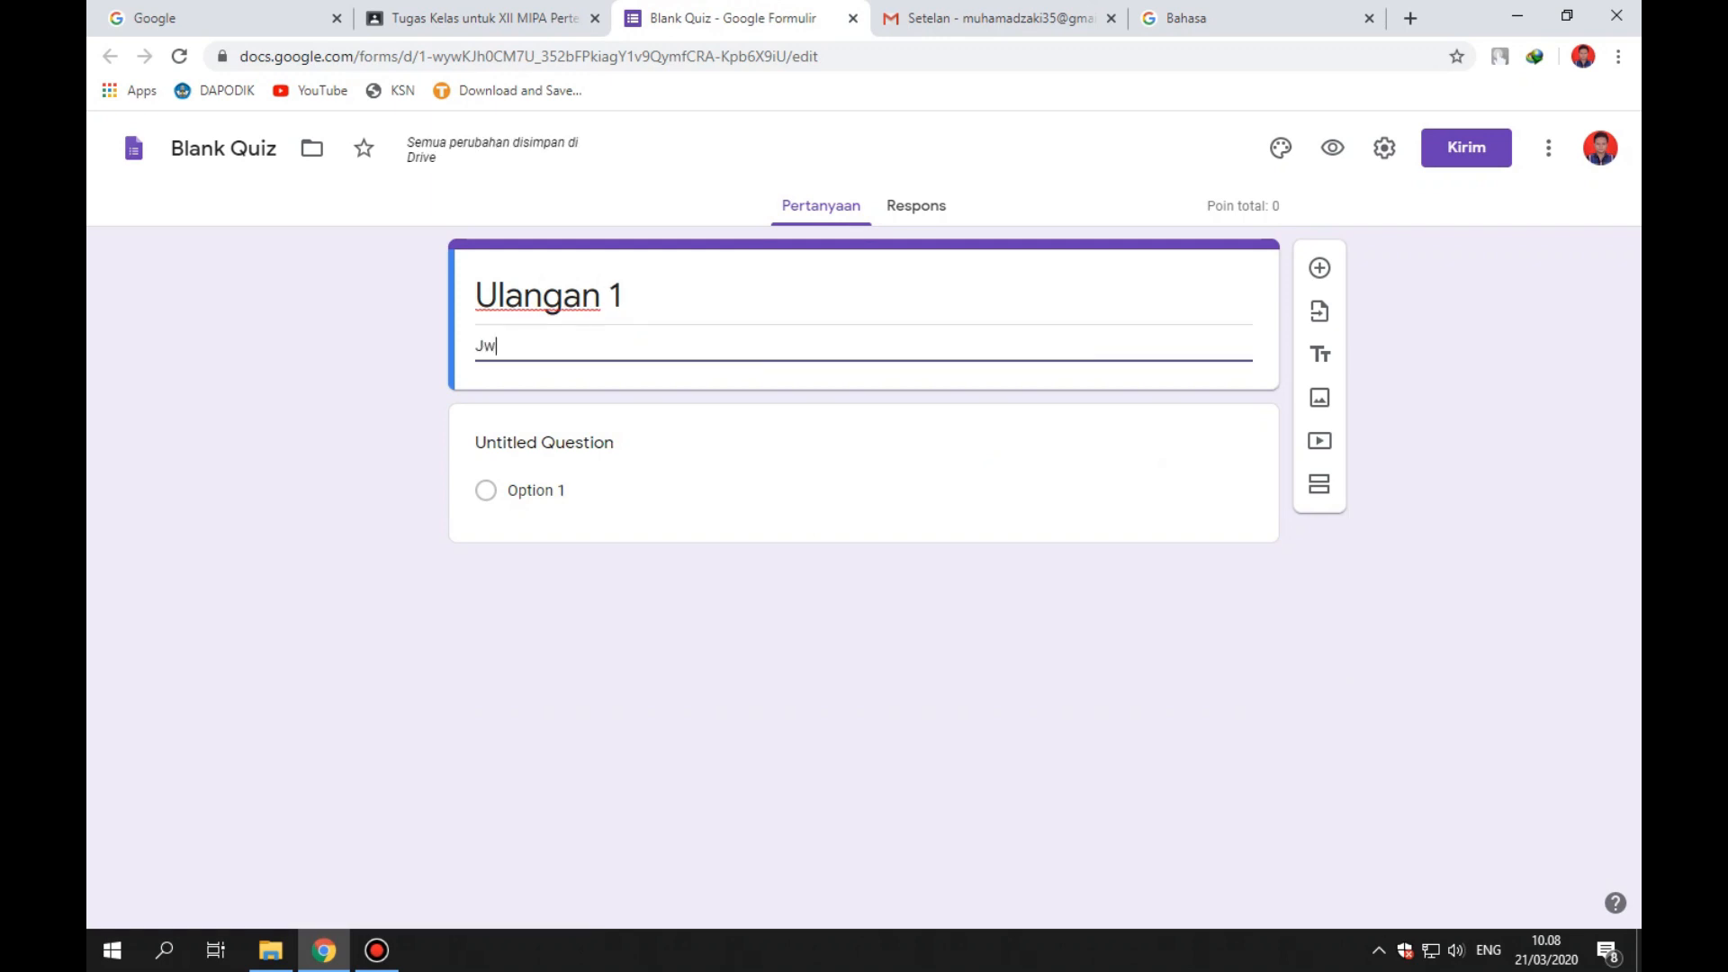
pyautogui.write('ab dengan tepat')
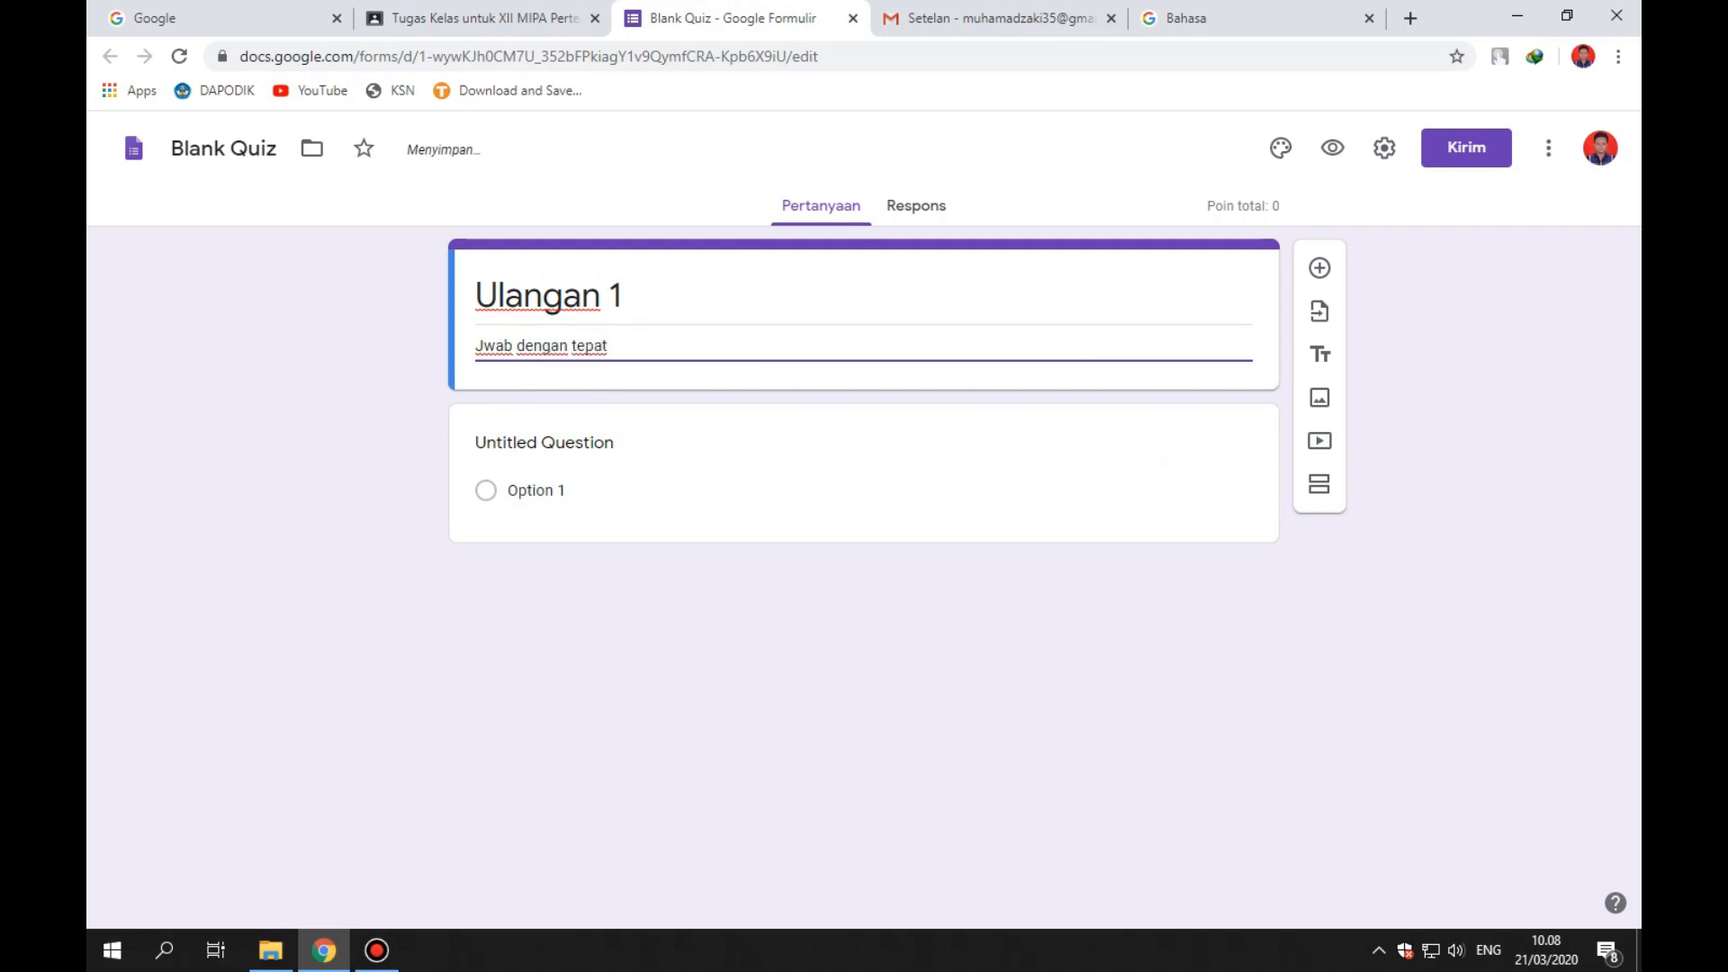
# Replace the untitled question's text with "siapakah gubernur jawa tengah saat ini?".
pyautogui.click(545, 443)
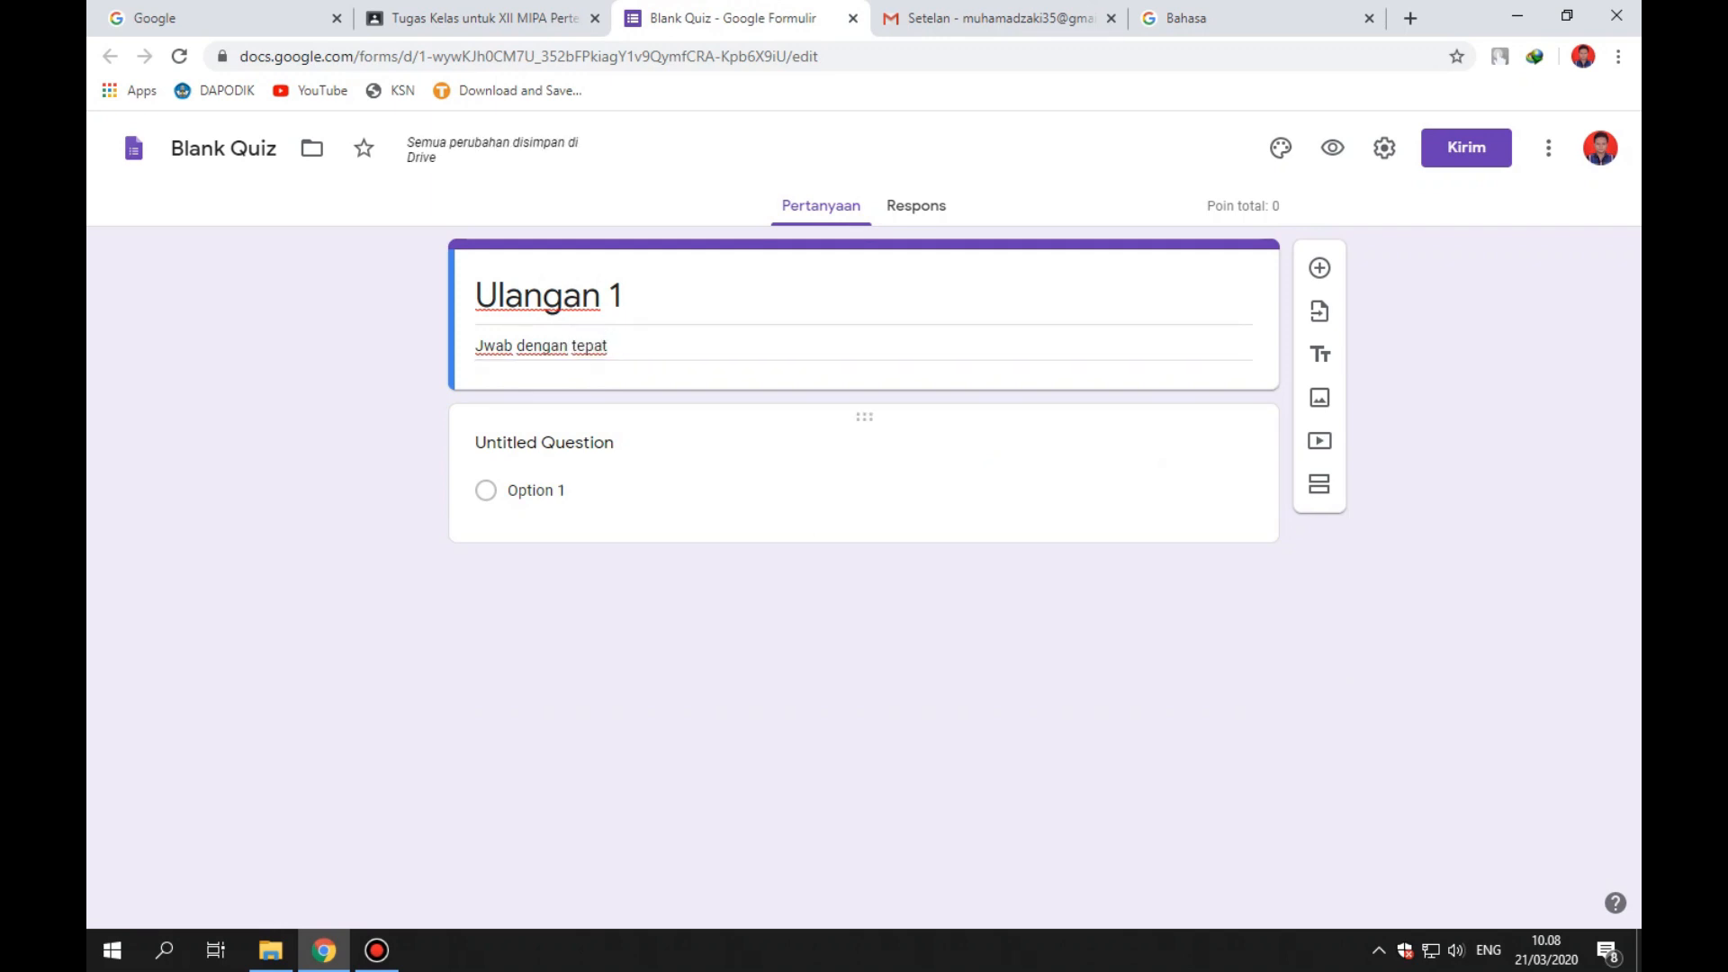
pyautogui.click(544, 441)
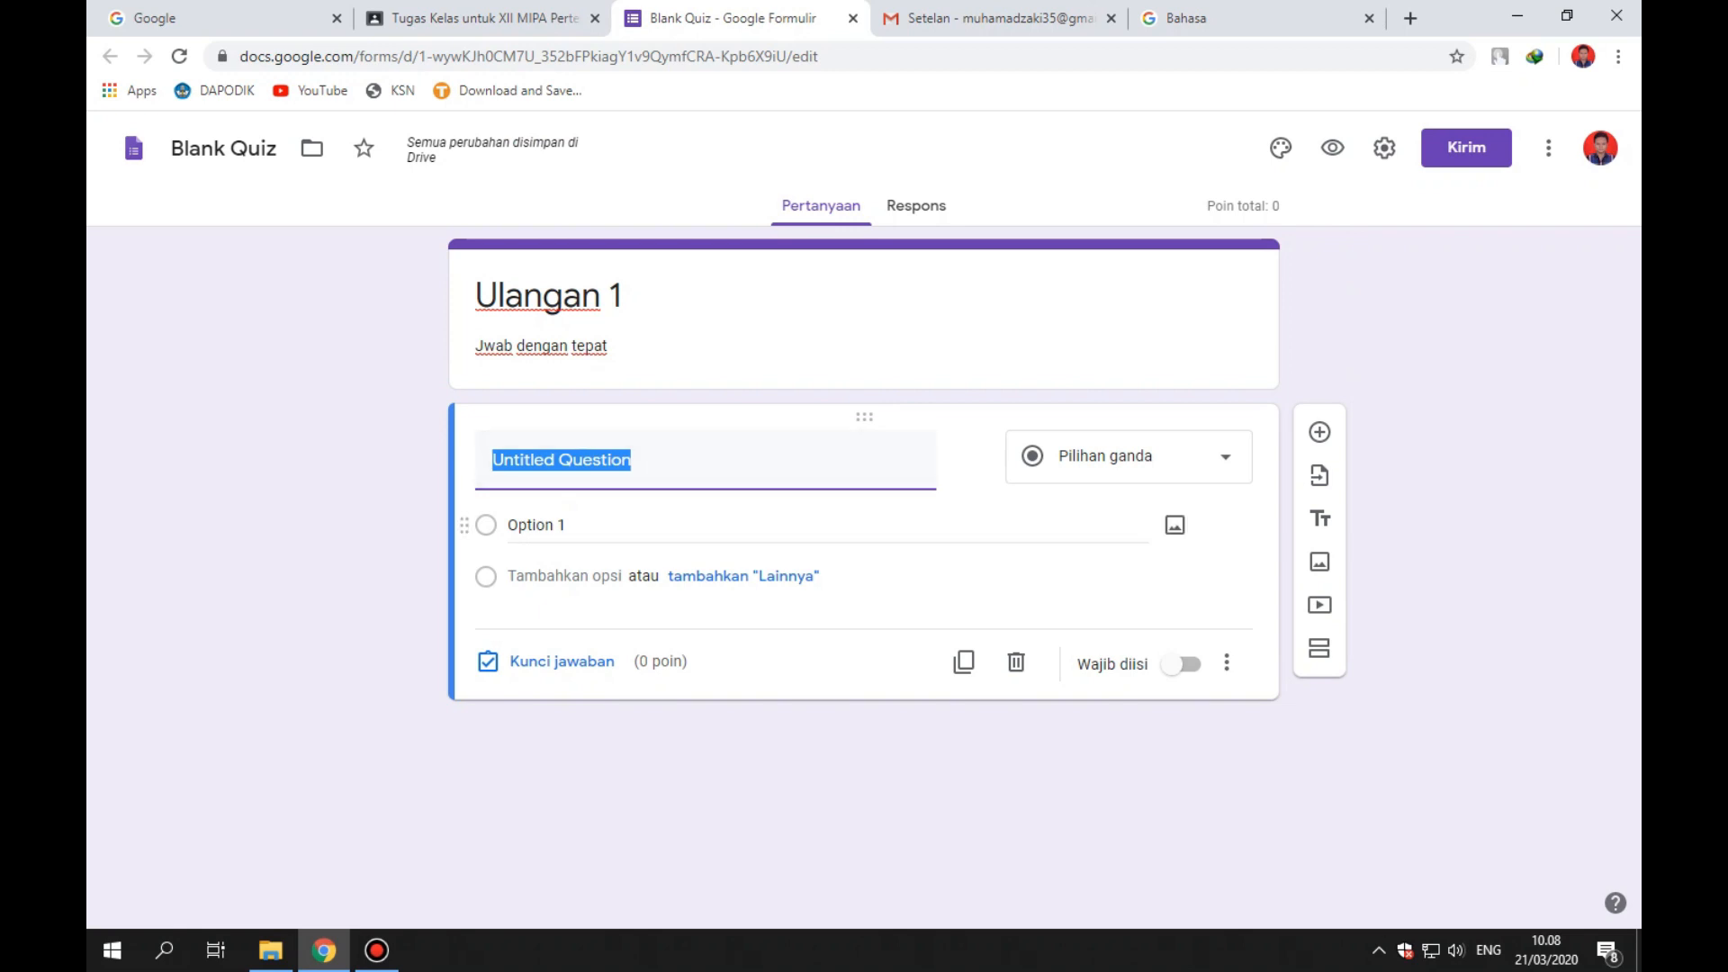
pyautogui.moveTo(637, 460); pyautogui.dragTo(486, 460)
pyautogui.write('s')
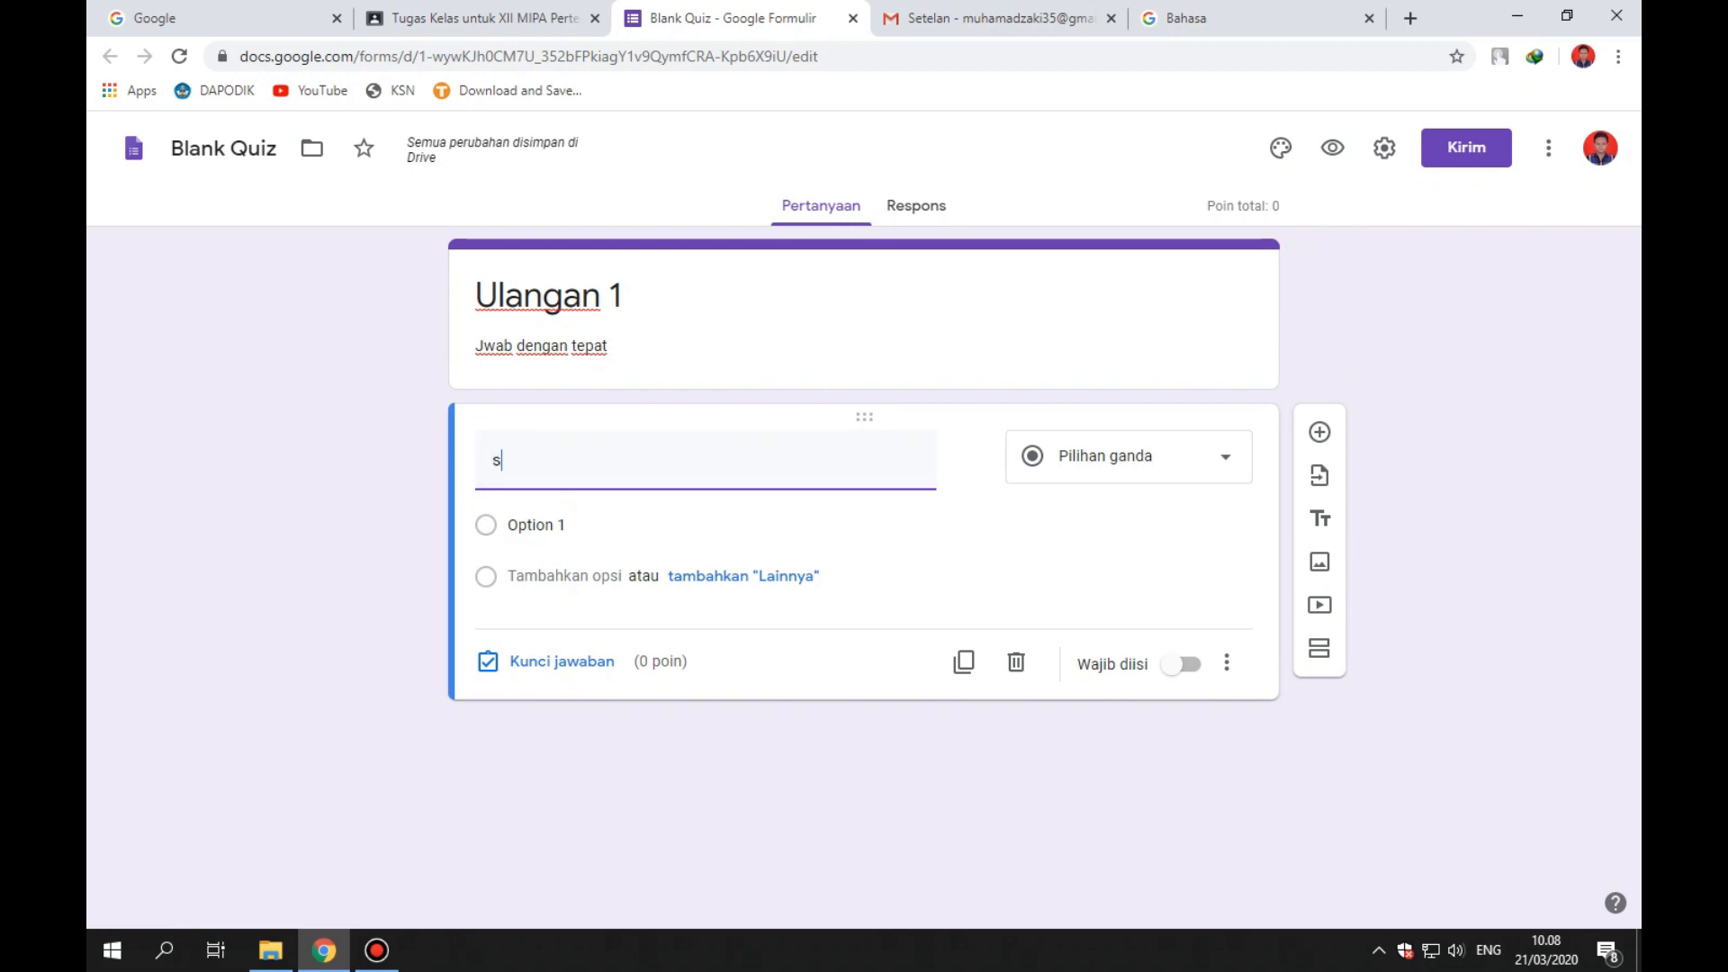
pyautogui.write('iap')
pyautogui.write('h')
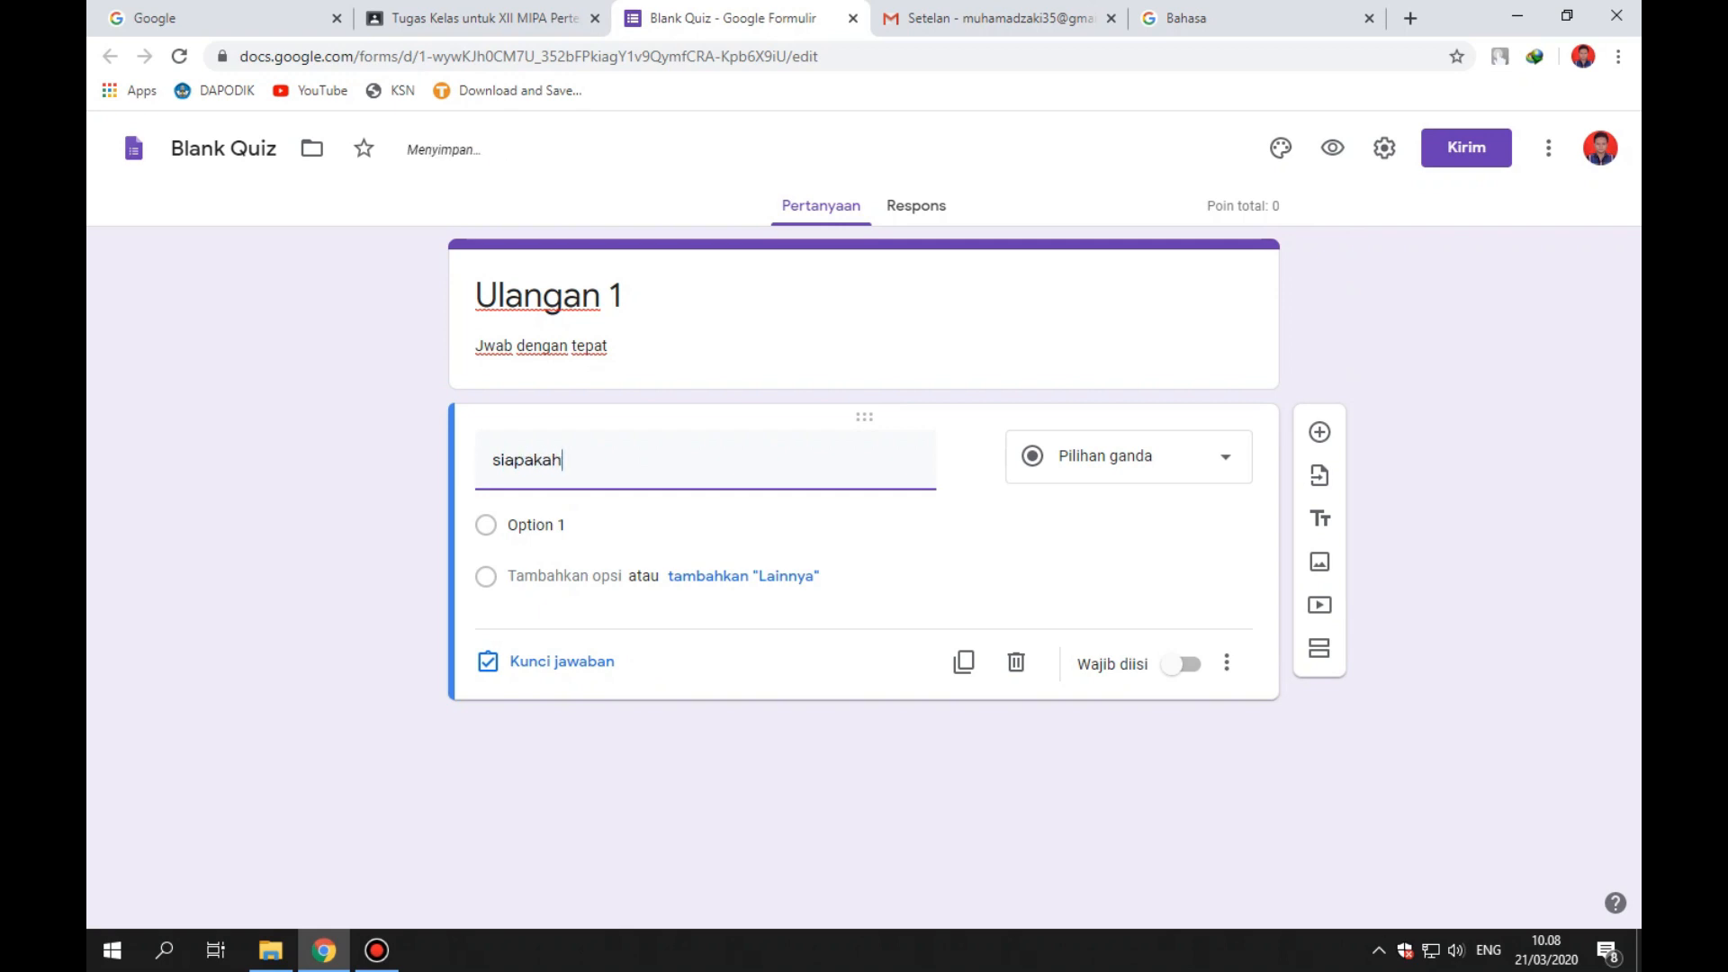
pyautogui.write(' gubernur jawa t')
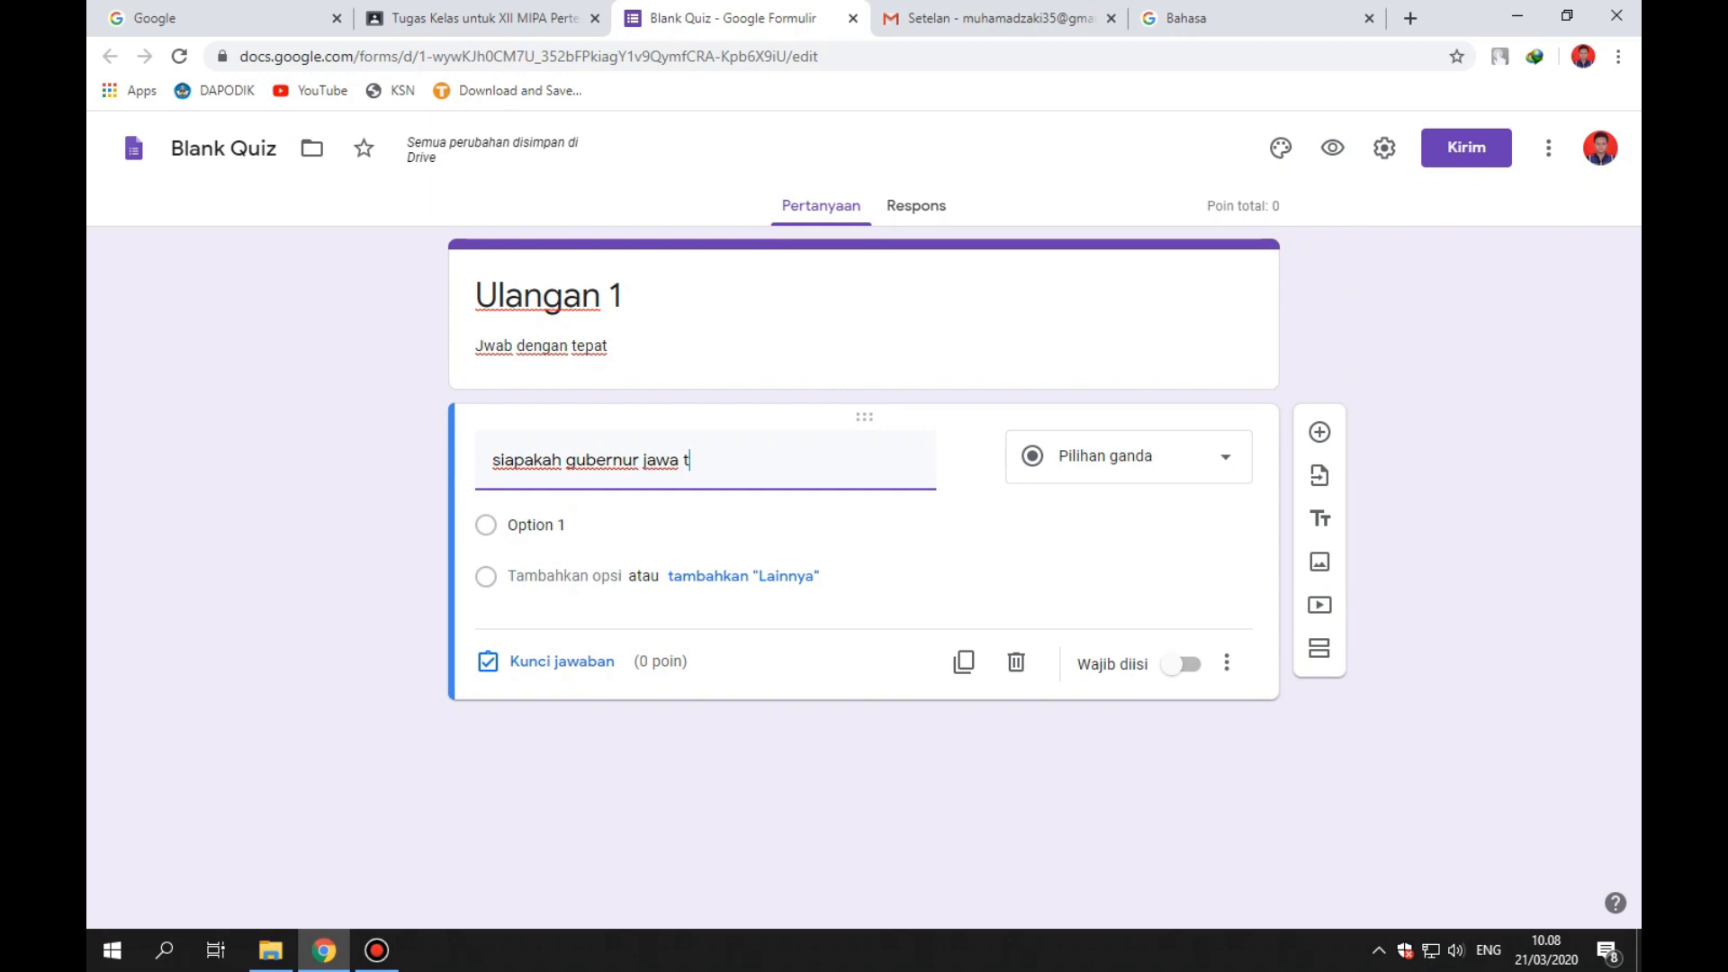
pyautogui.write('engah saat imni')
pyautogui.press('BackSpace')
pyautogui.press('BackSpace')
pyautogui.press('BackSpace')
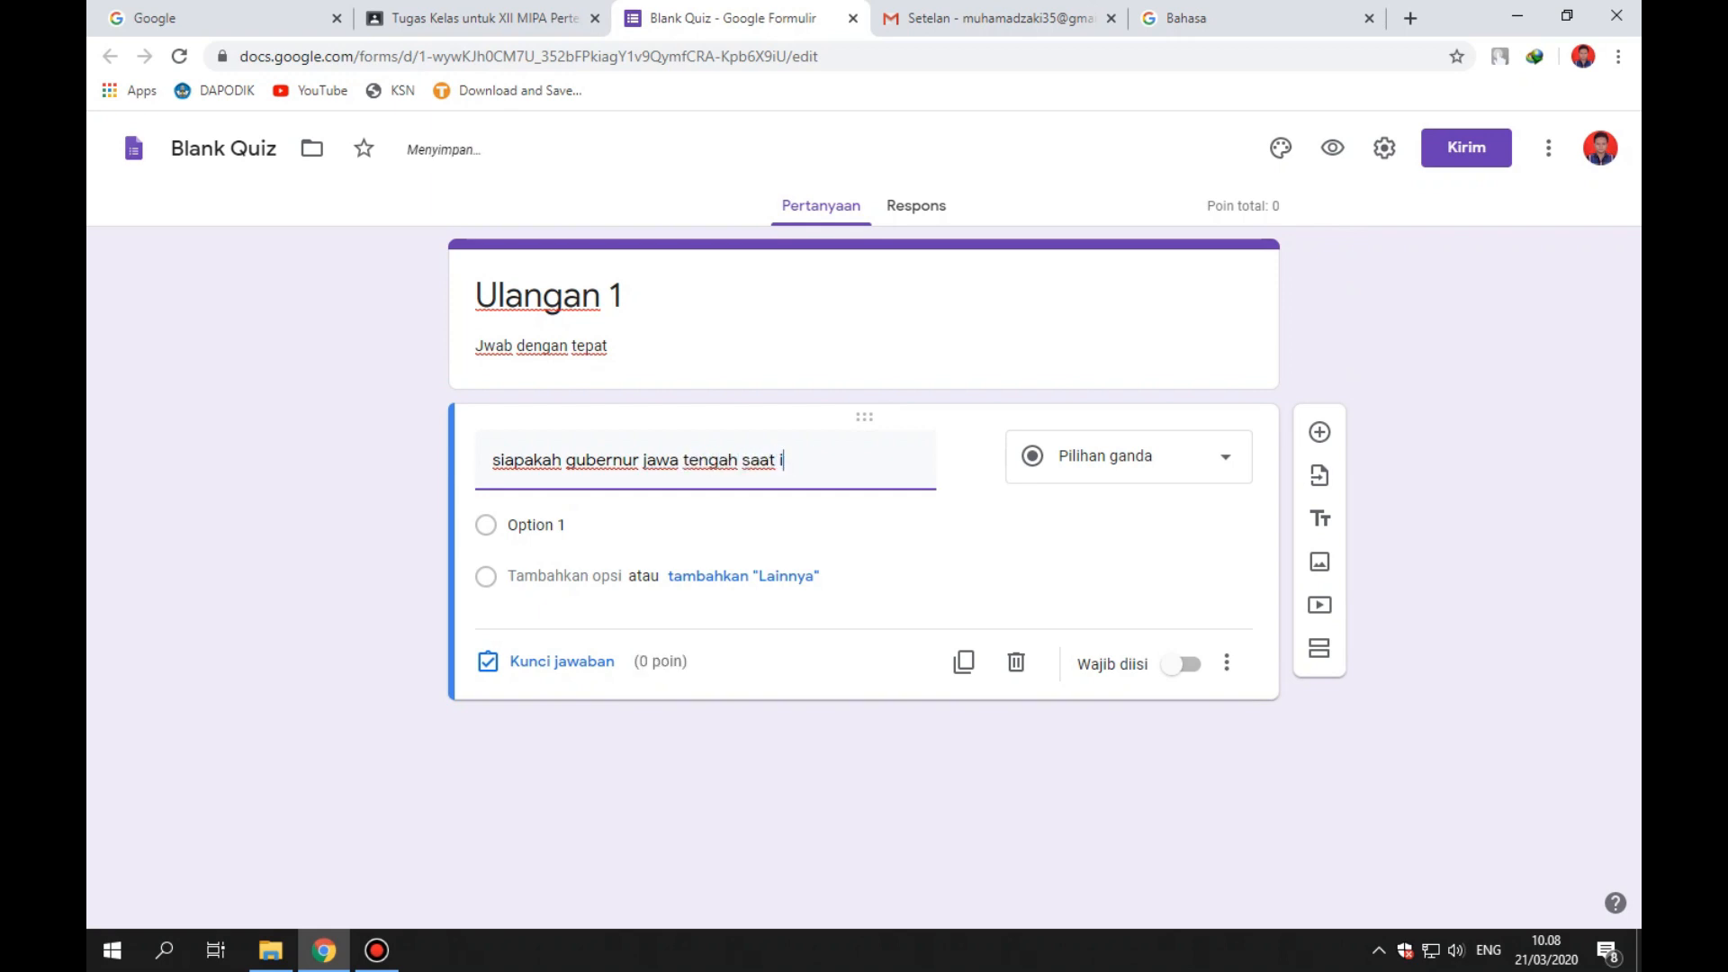
pyautogui.write('ni?')
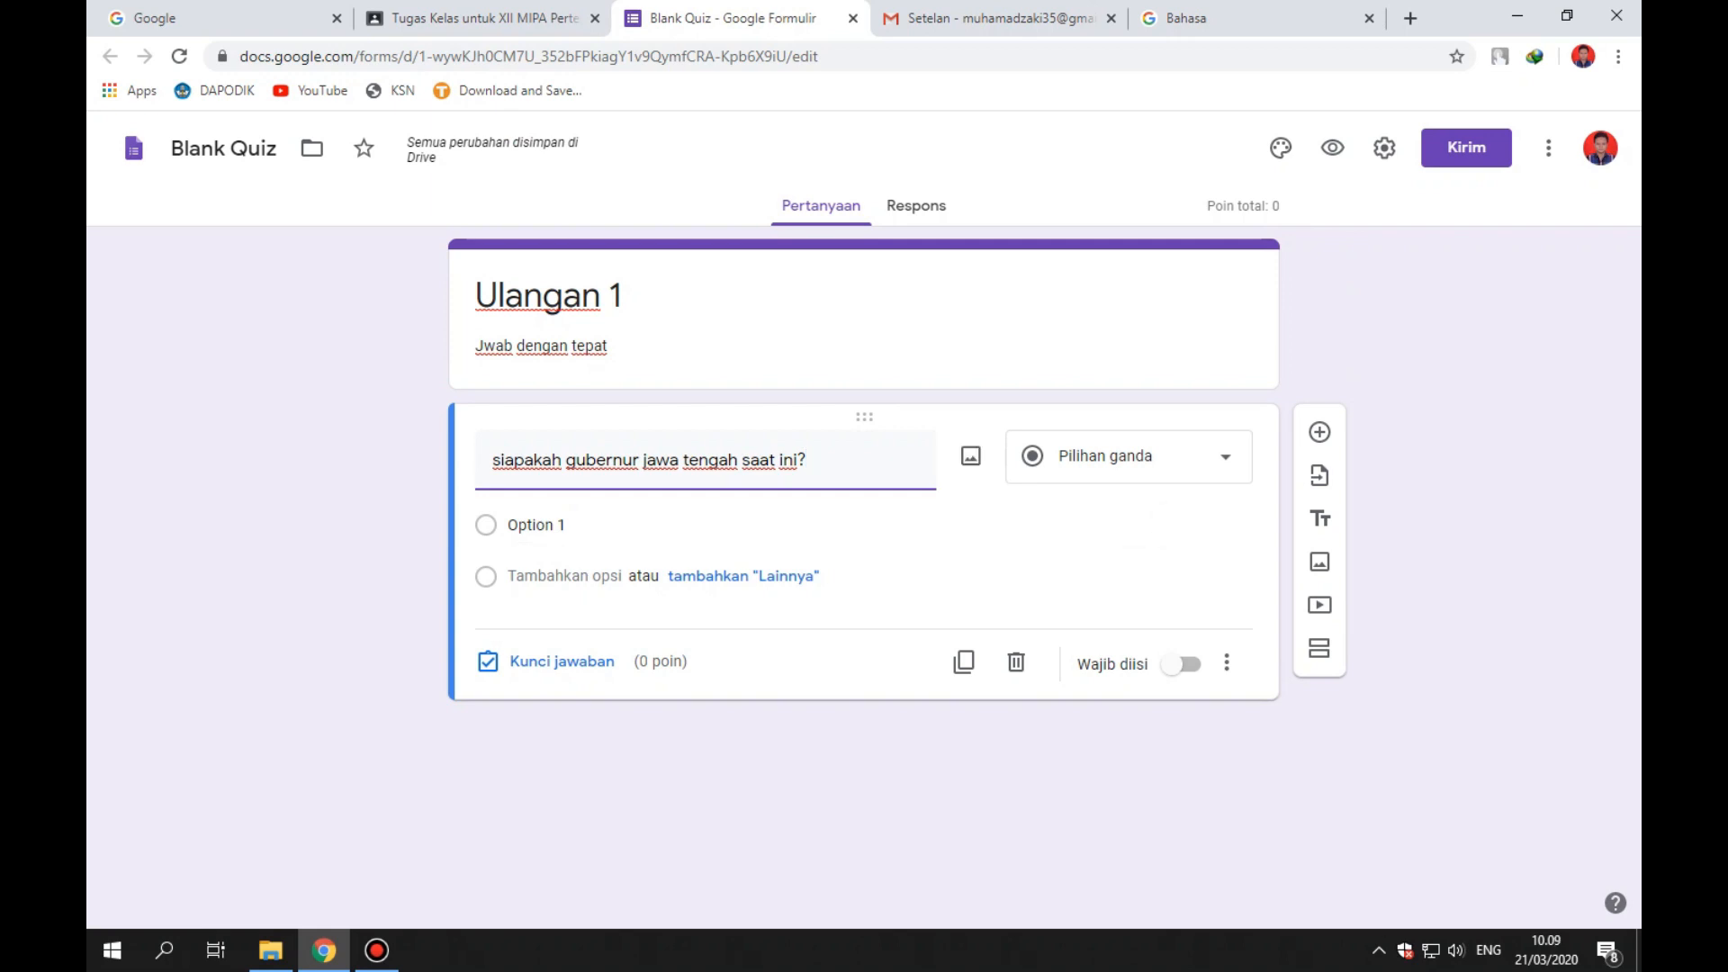
# Try the Drop-down question type and switch the question back to Pilihan ganda.
pyautogui.click(1129, 457)
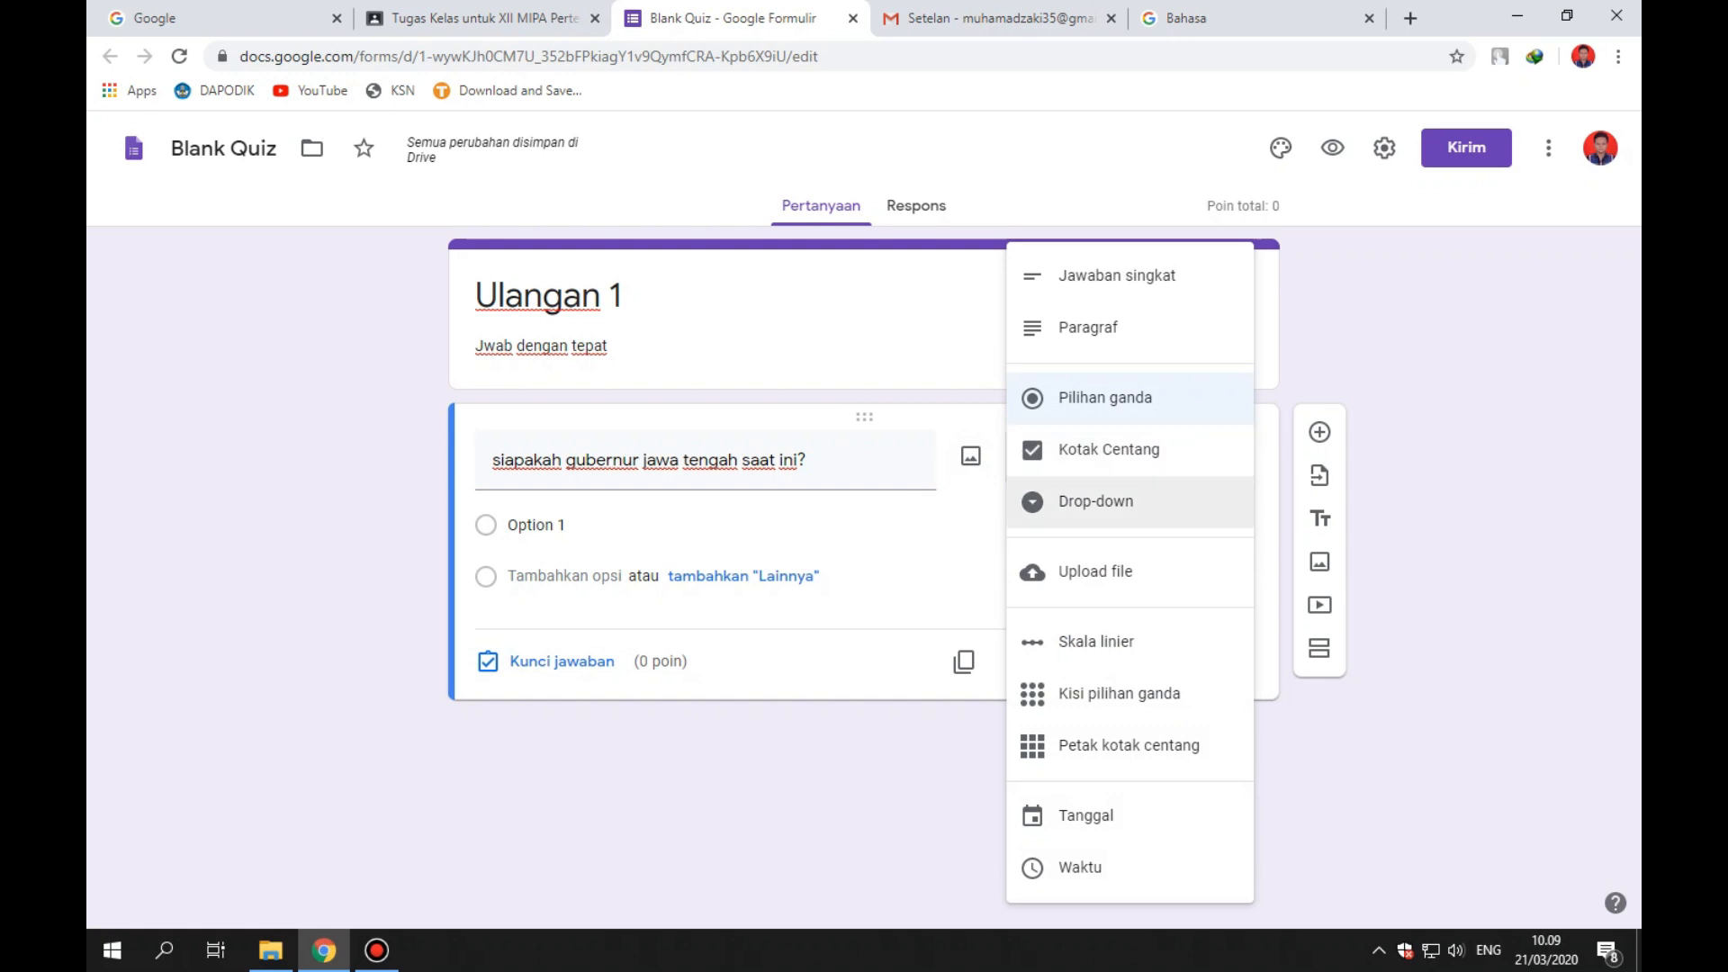
pyautogui.click(1095, 502)
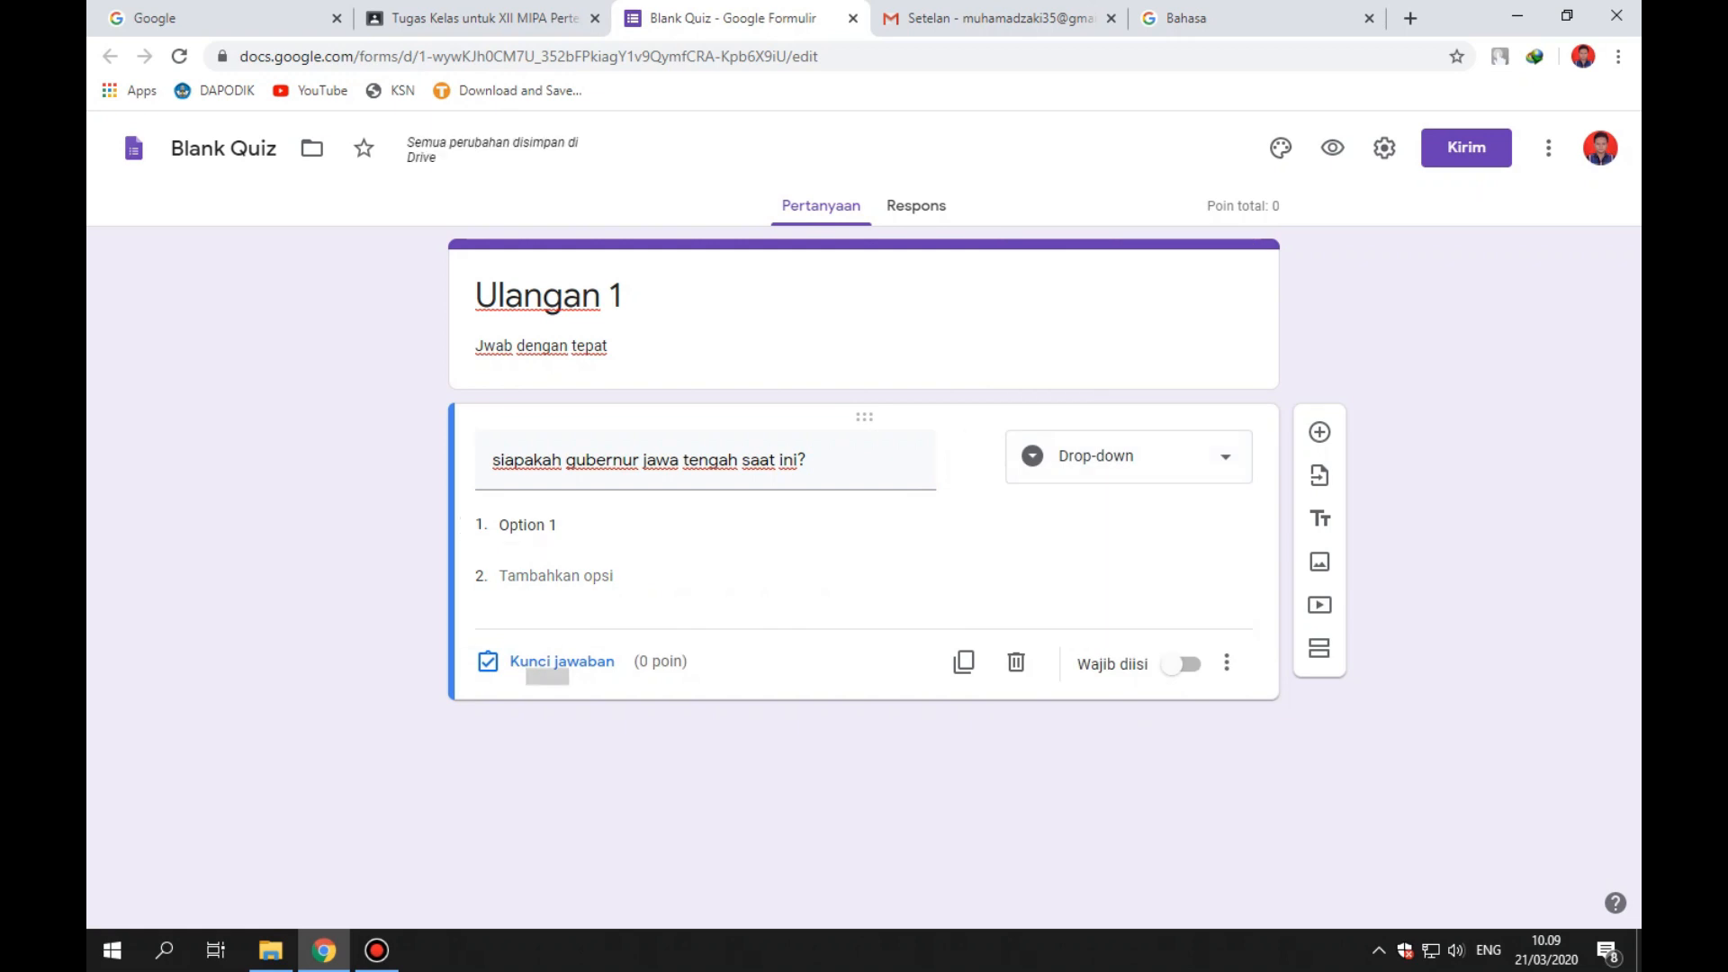
pyautogui.click(1125, 456)
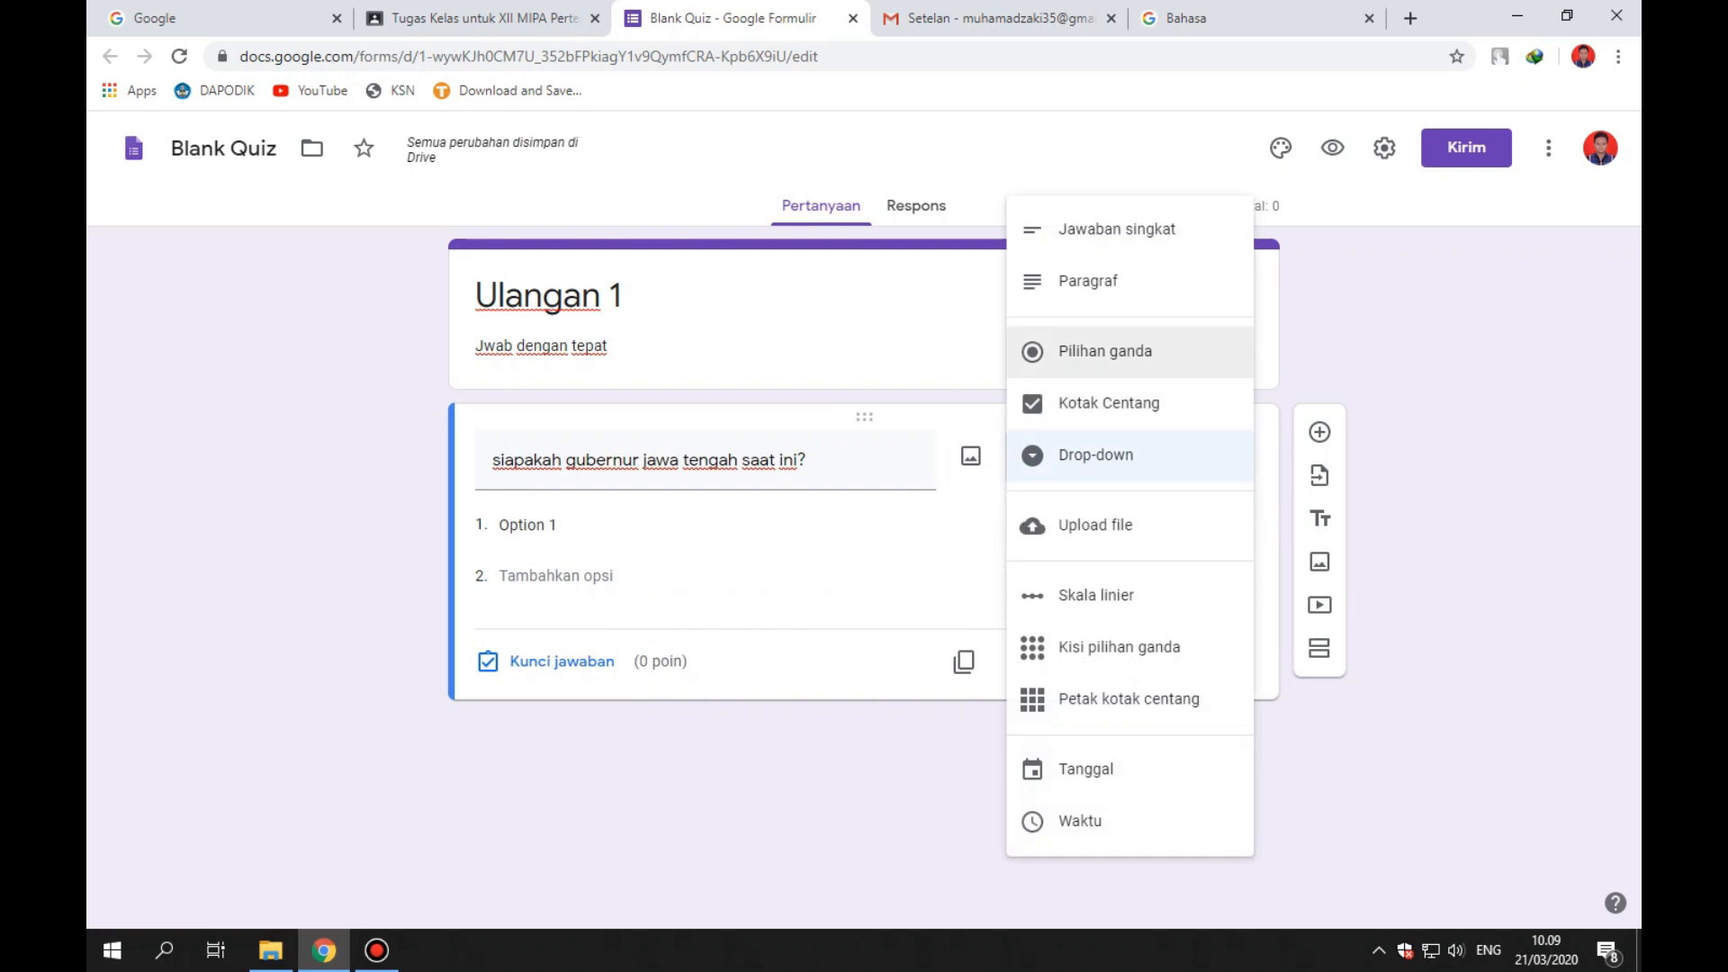
pyautogui.click(1105, 351)
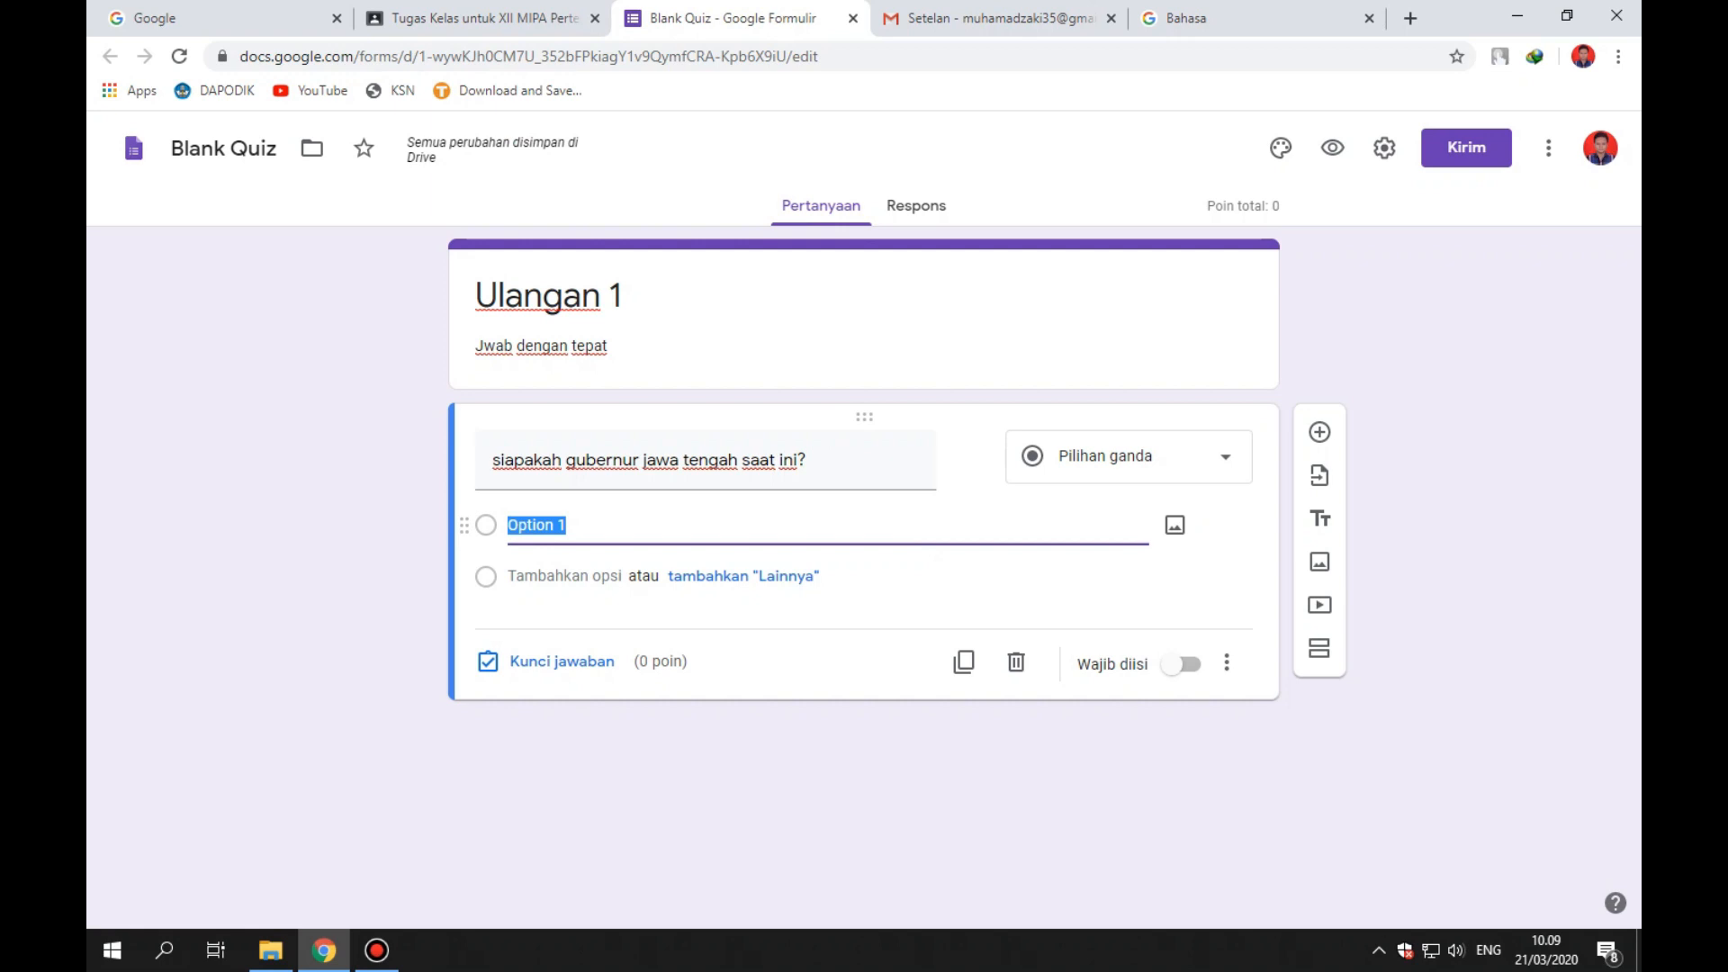
# Enter the first three answer options as "ridwan kamil", "Joko Widodo" and "Anies baswedan".
pyautogui.write('ridwan kamil')
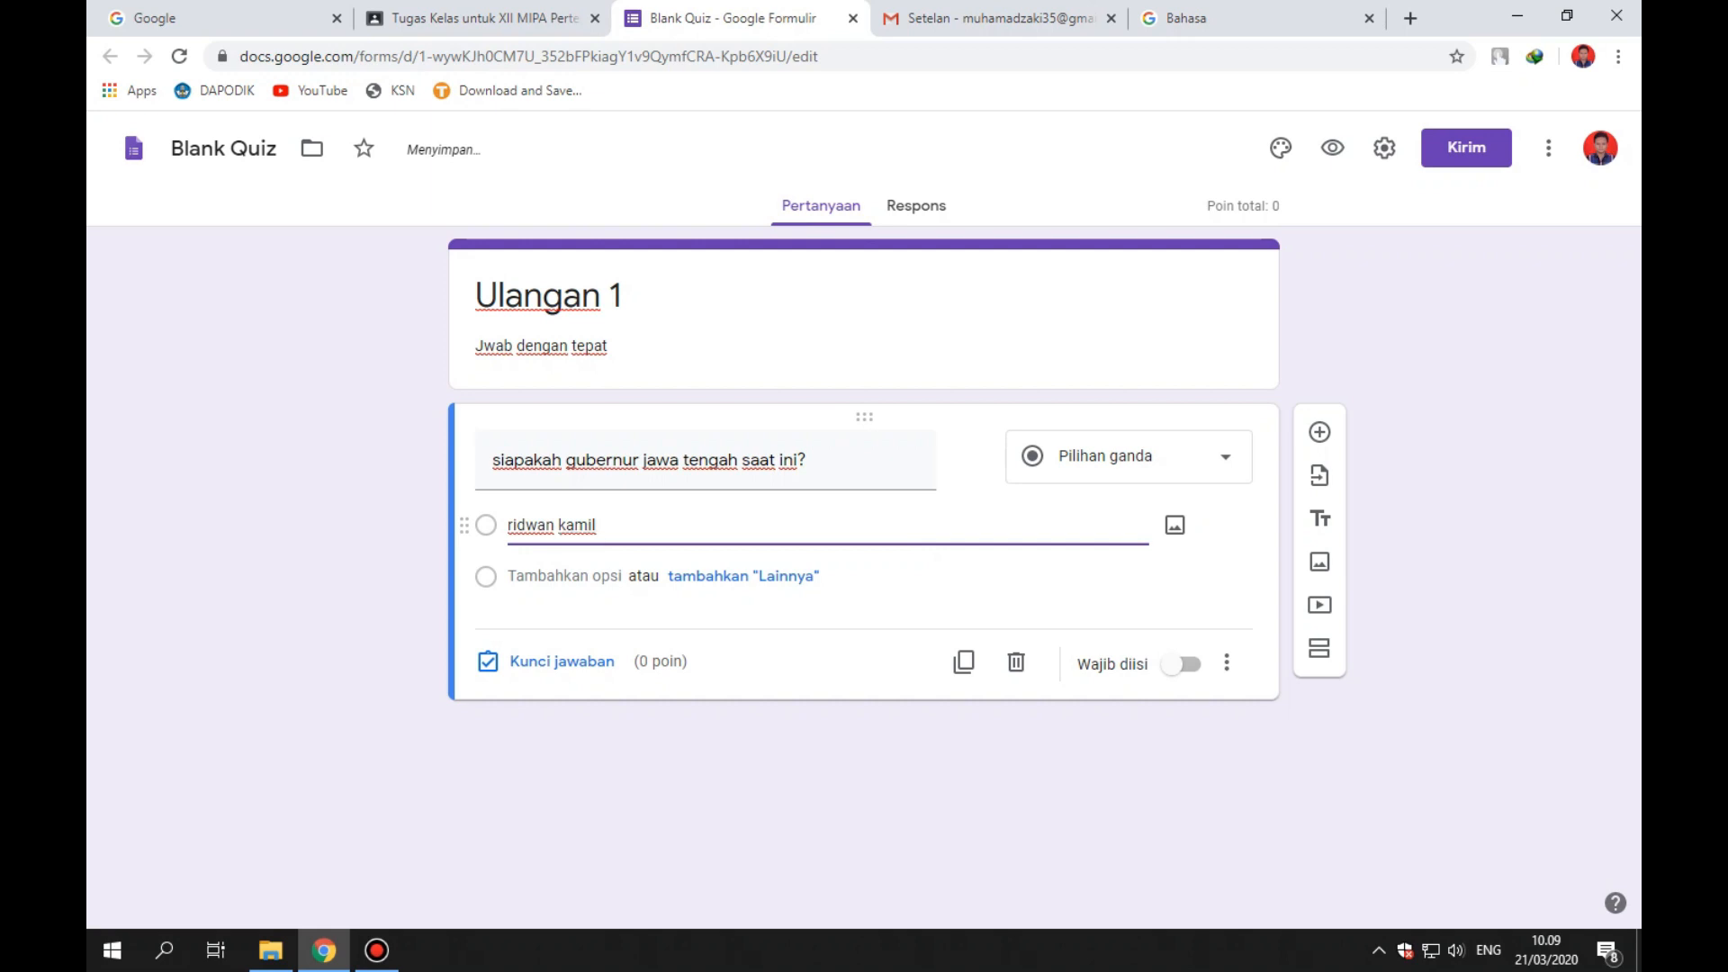
pyautogui.press('Return')
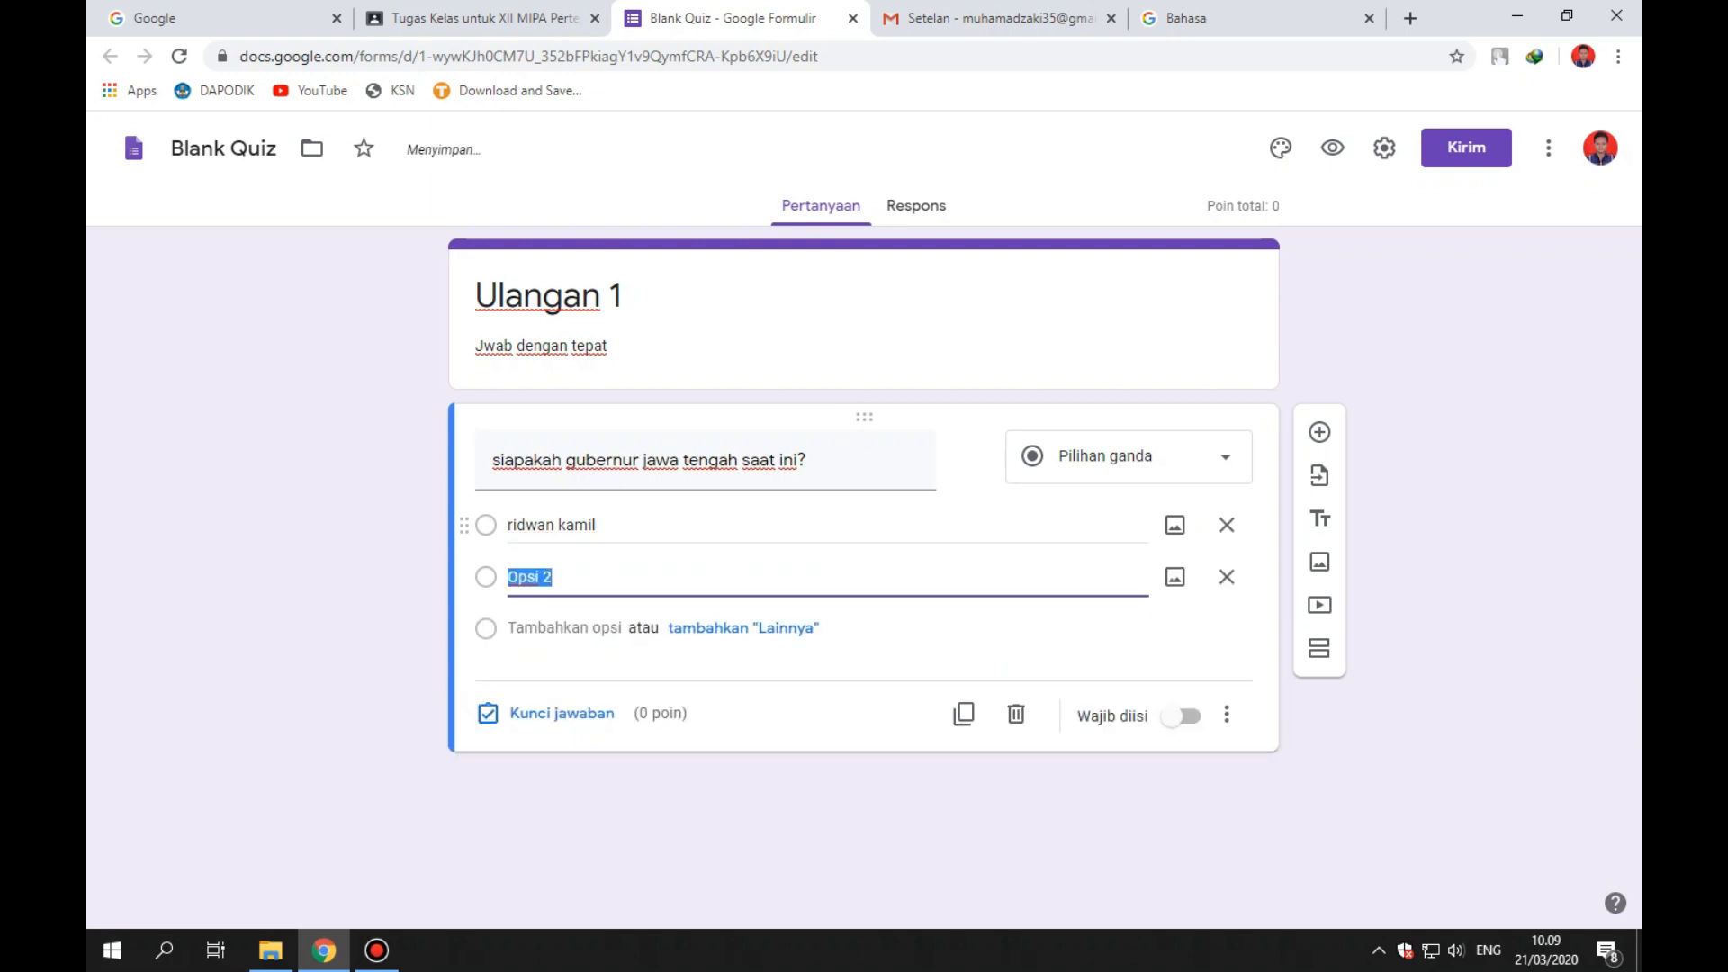
pyautogui.write('Jo')
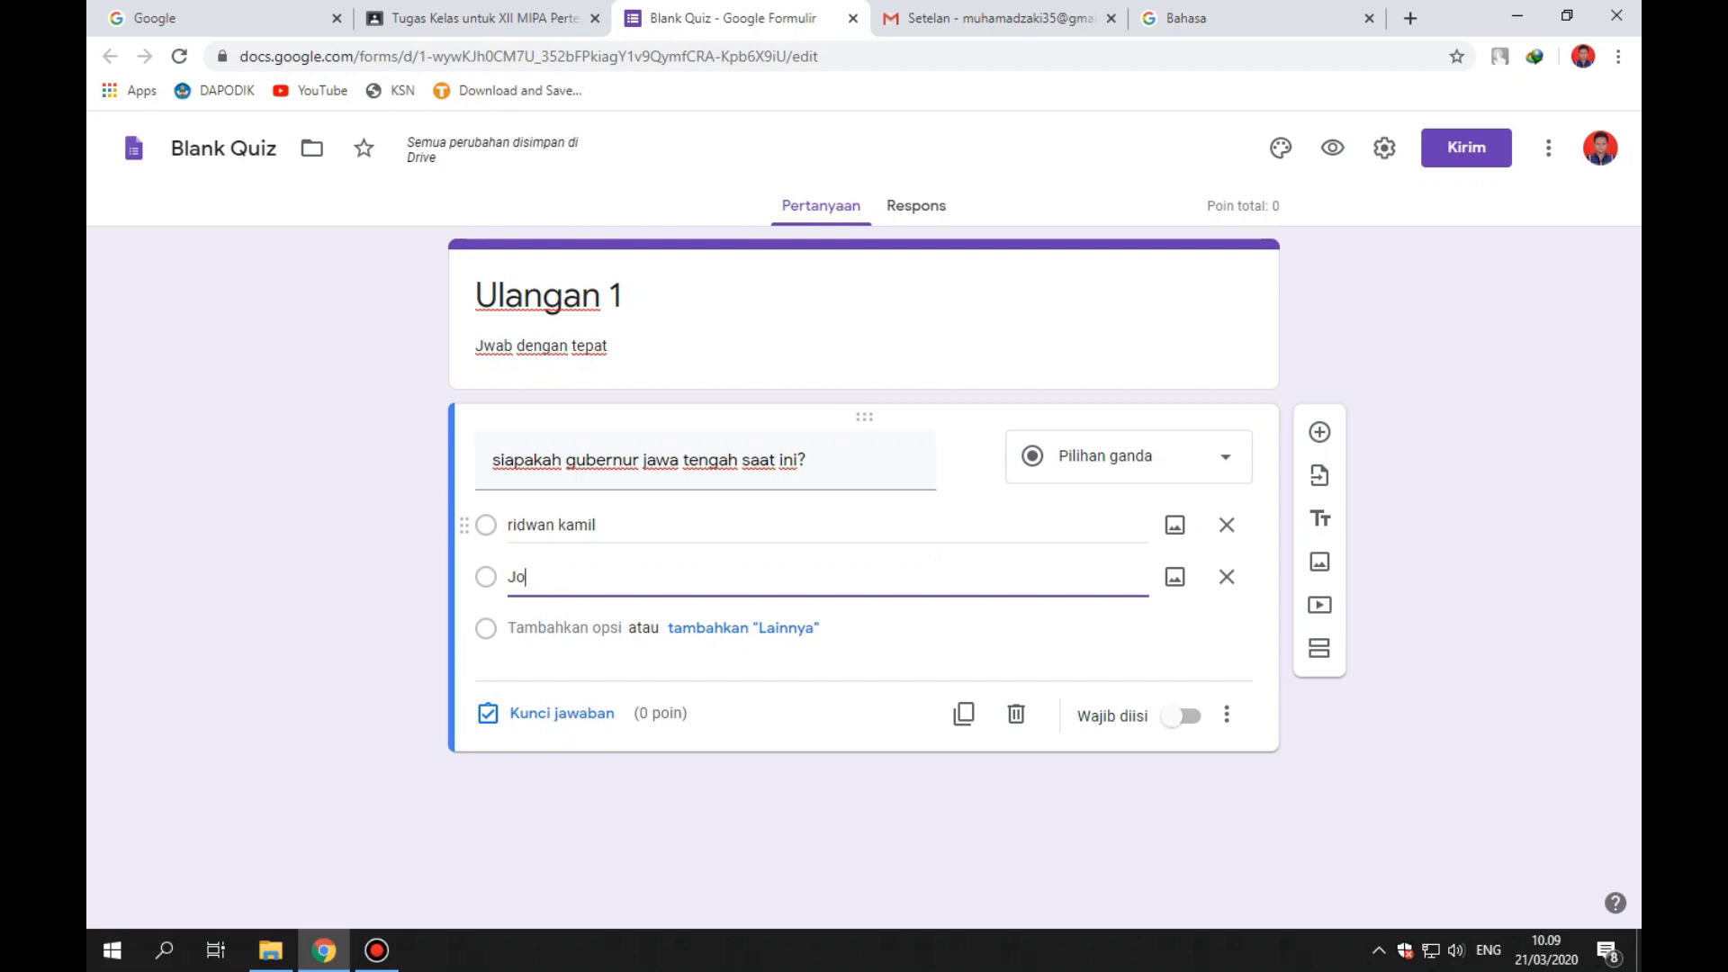
pyautogui.write('ko Widodo')
pyautogui.press('Return')
pyautogui.write('Ani')
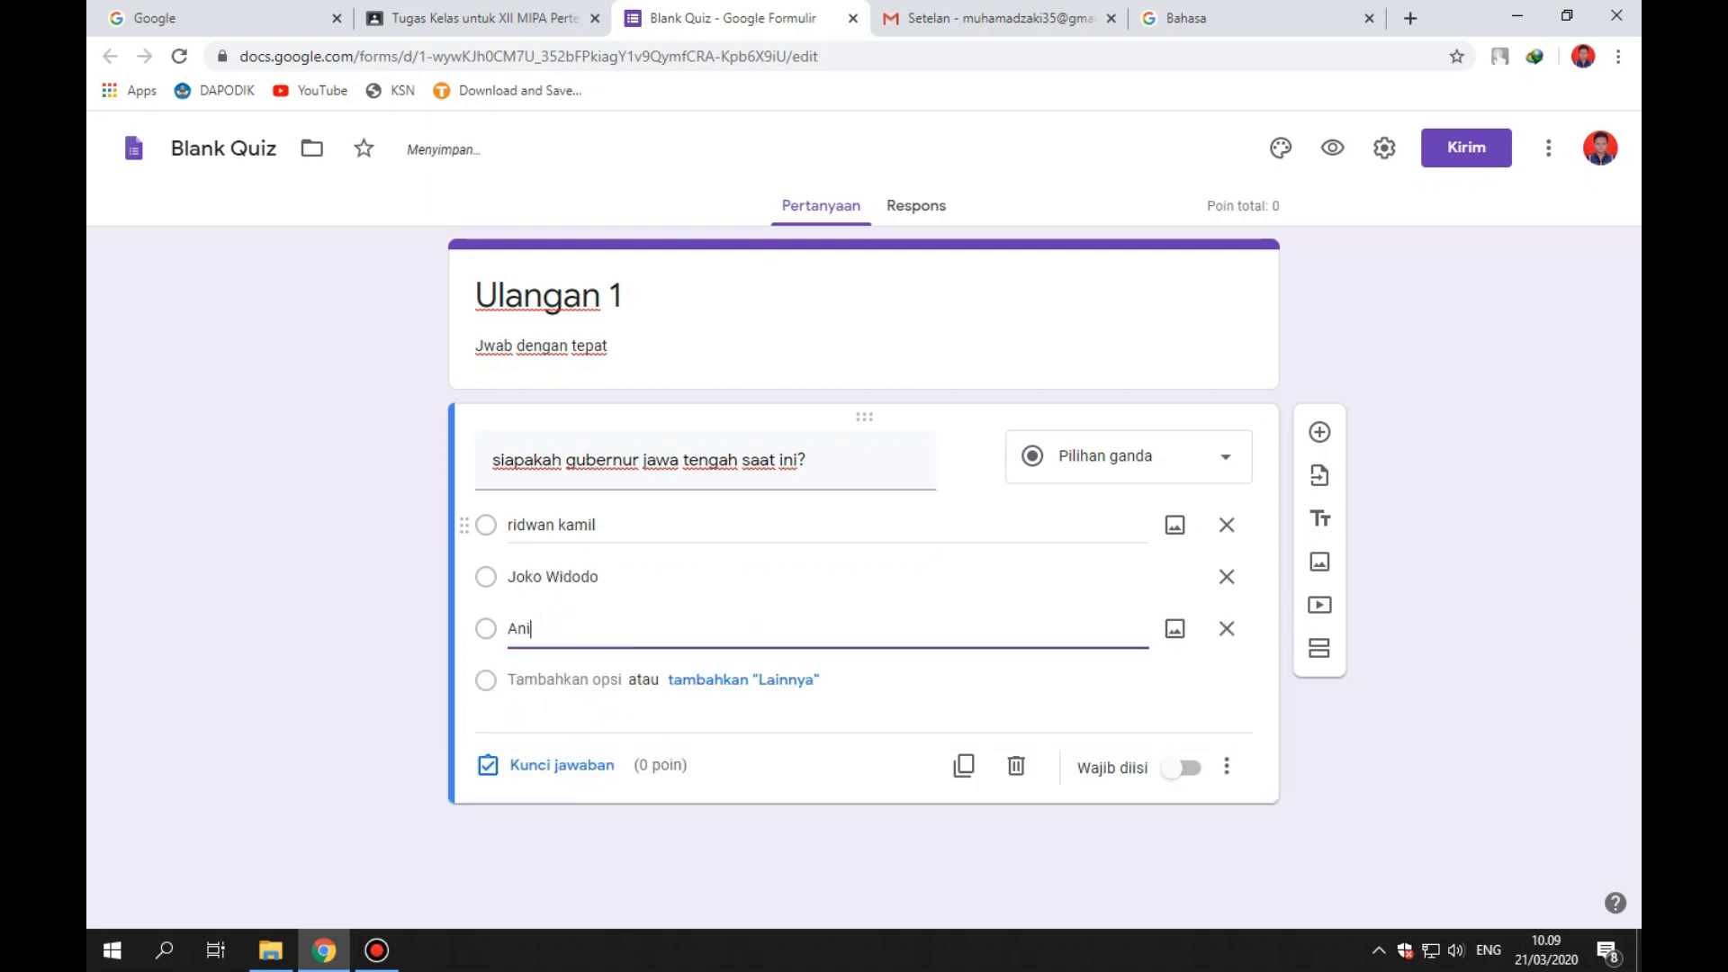
pyautogui.write('es baswedan')
pyautogui.press('Return')
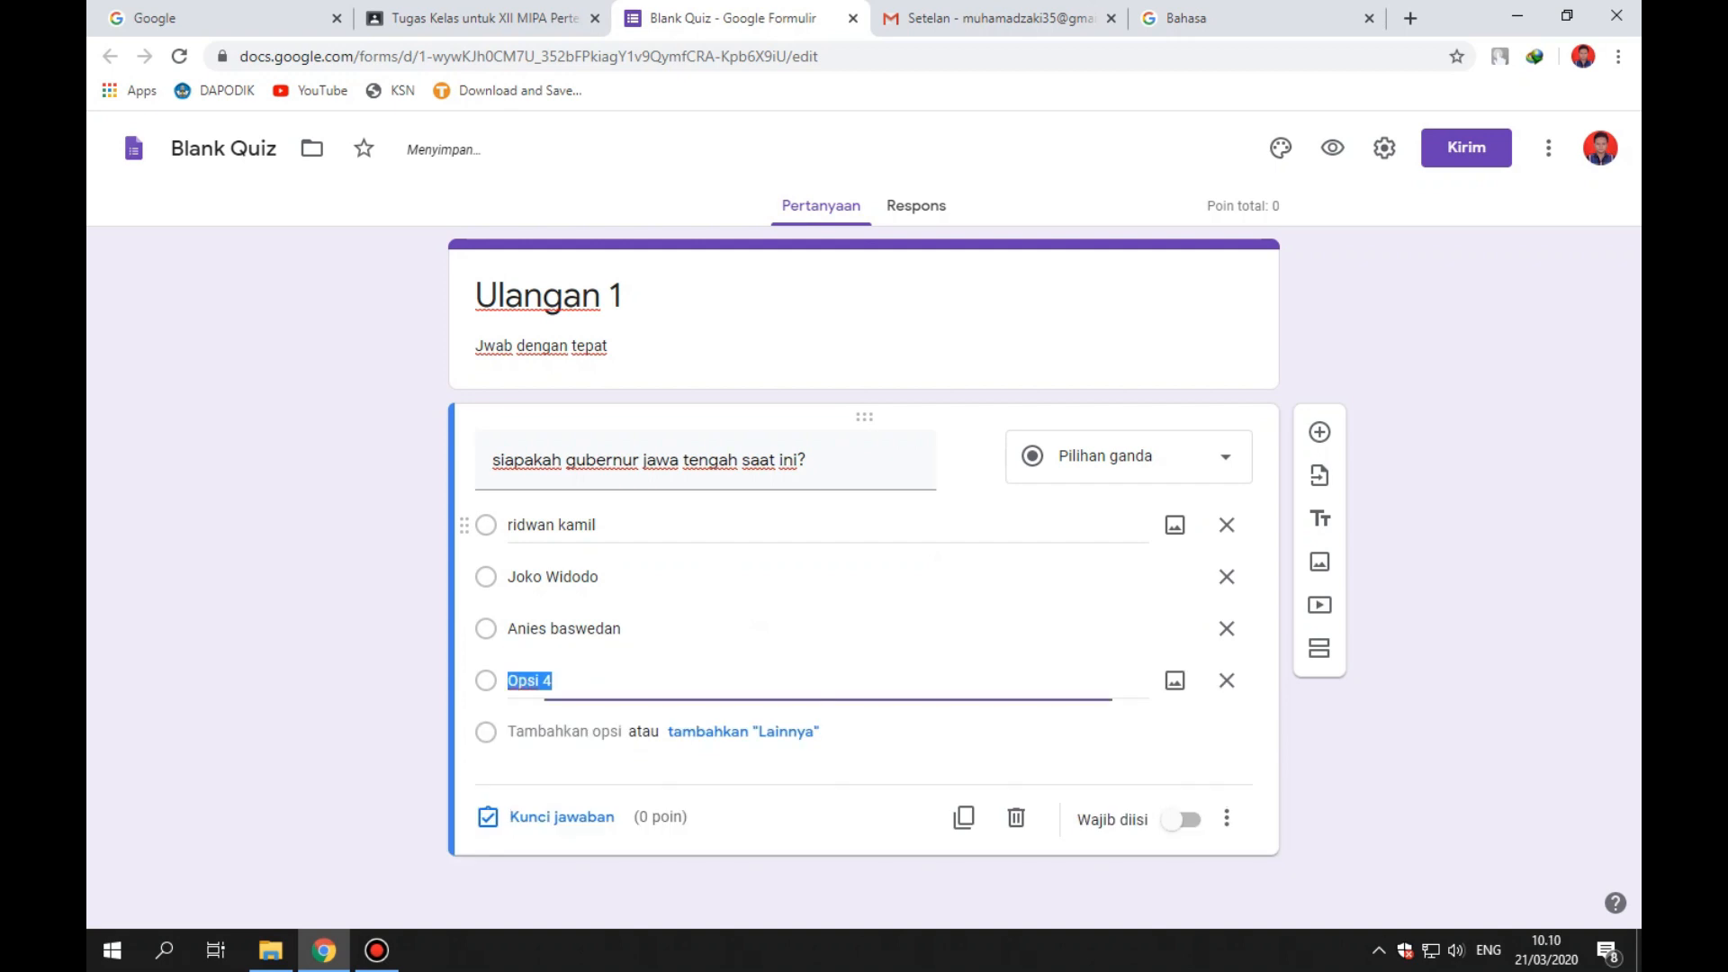
# Add "Ganjar Pranowo" and "Prabowo Subianto" as the fourth and fifth answer options.
pyautogui.write('gh')
pyautogui.write('j')
pyautogui.press('BackSpace')
pyautogui.press('BackSpace')
pyautogui.press('BackSpace')
pyautogui.write('Ganjar Pranowo')
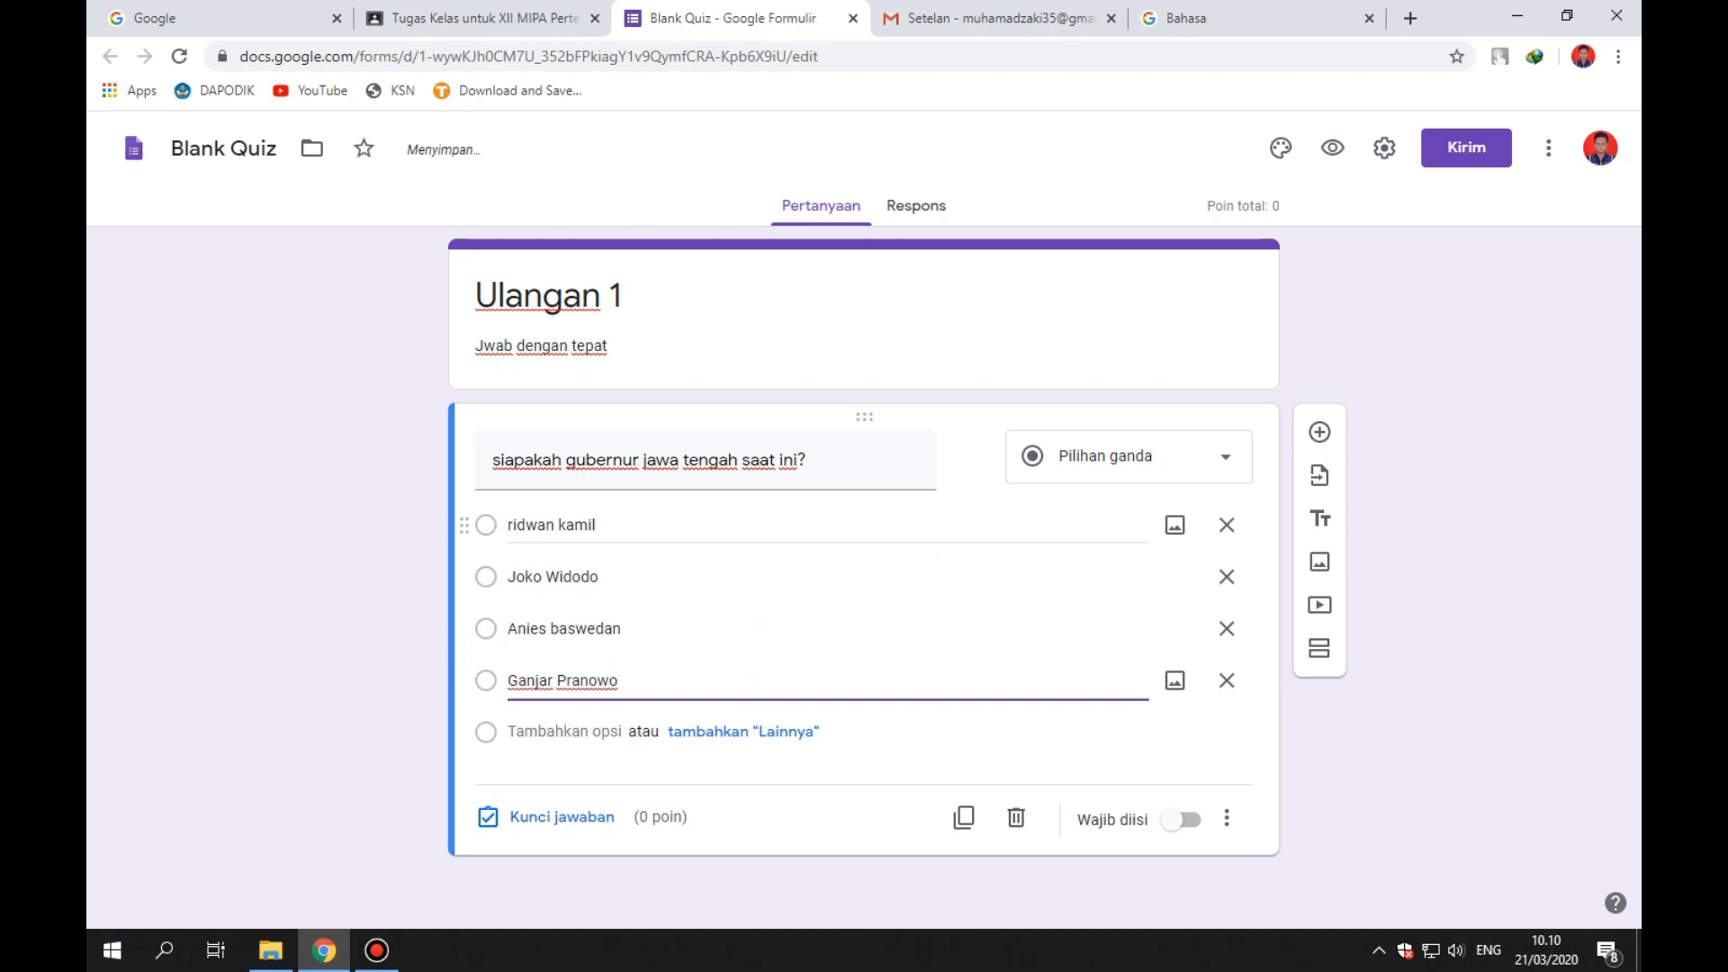
pyautogui.press('Return')
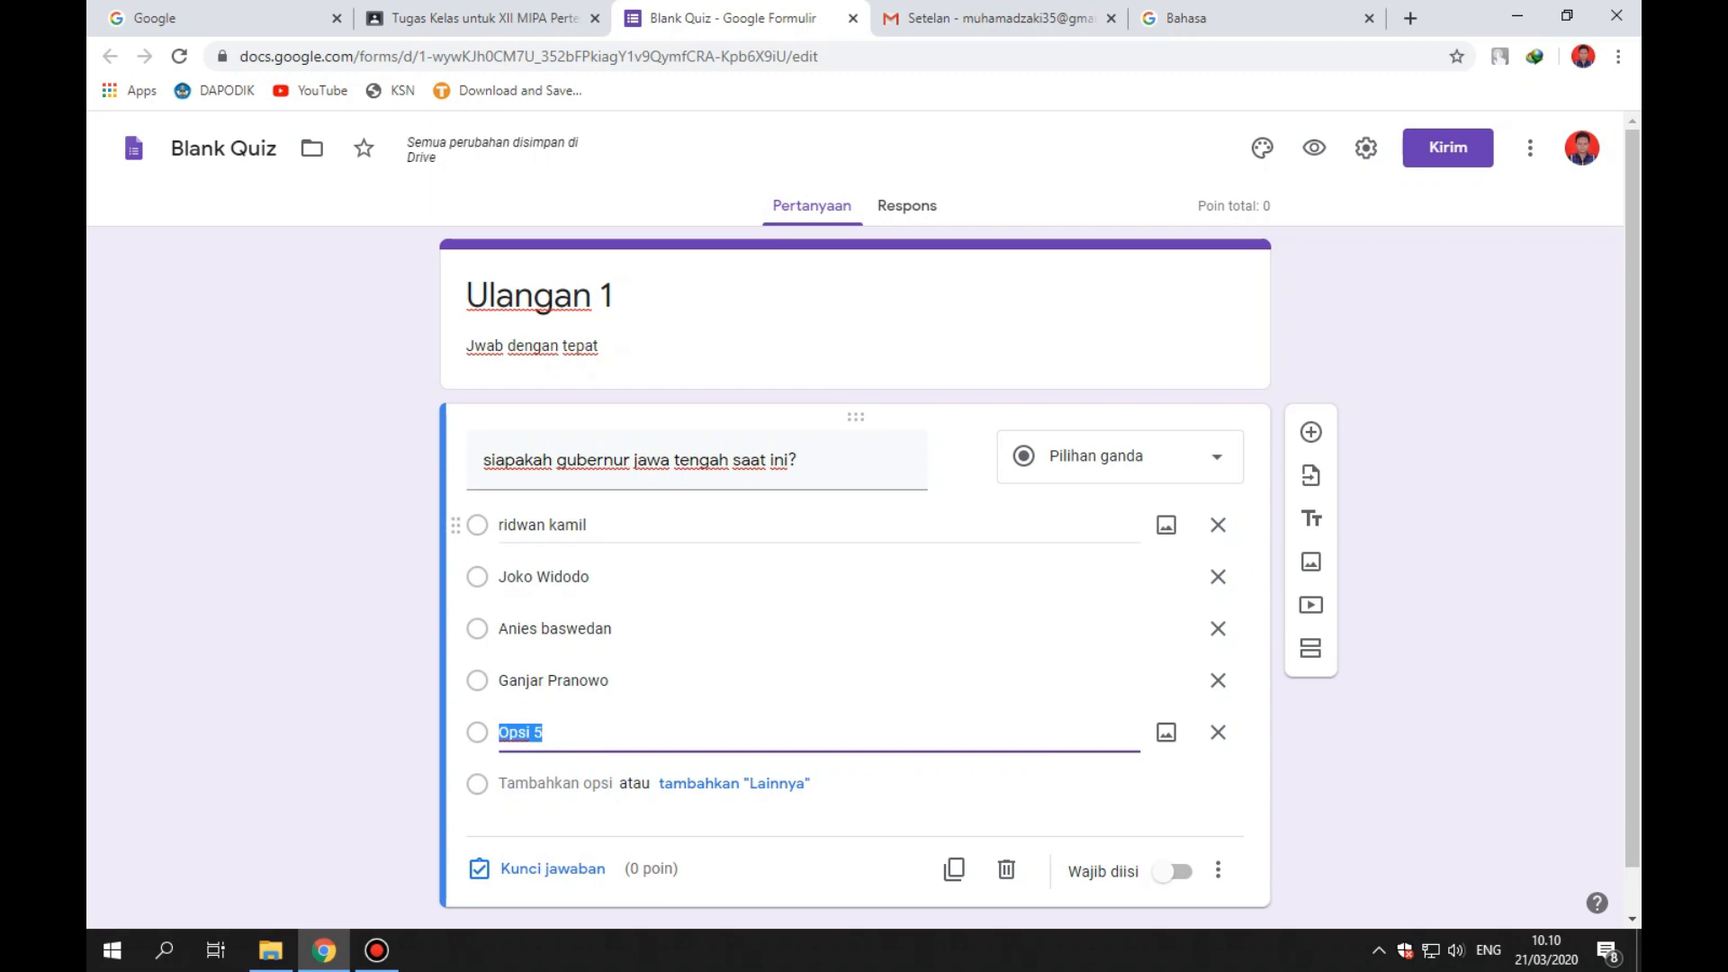
pyautogui.write('Prab')
pyautogui.press('BackSpace')
pyautogui.write('bowo Subianto')
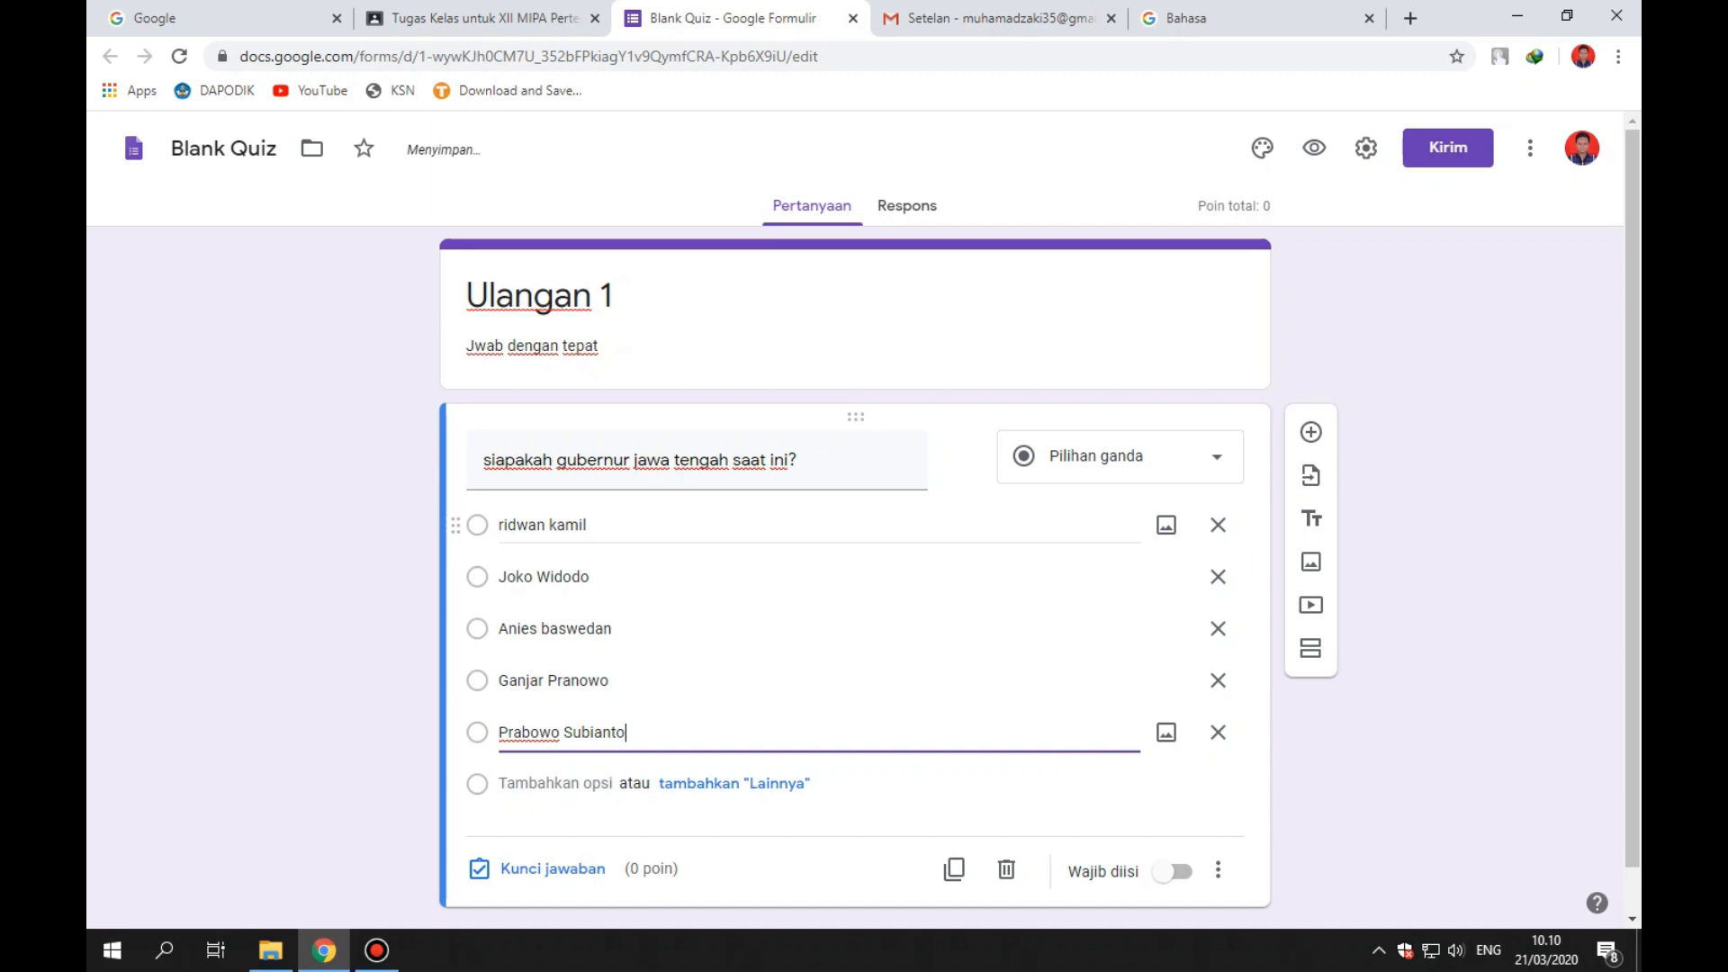
pyautogui.click(553, 868)
pyautogui.scroll(-1, 854, 540)
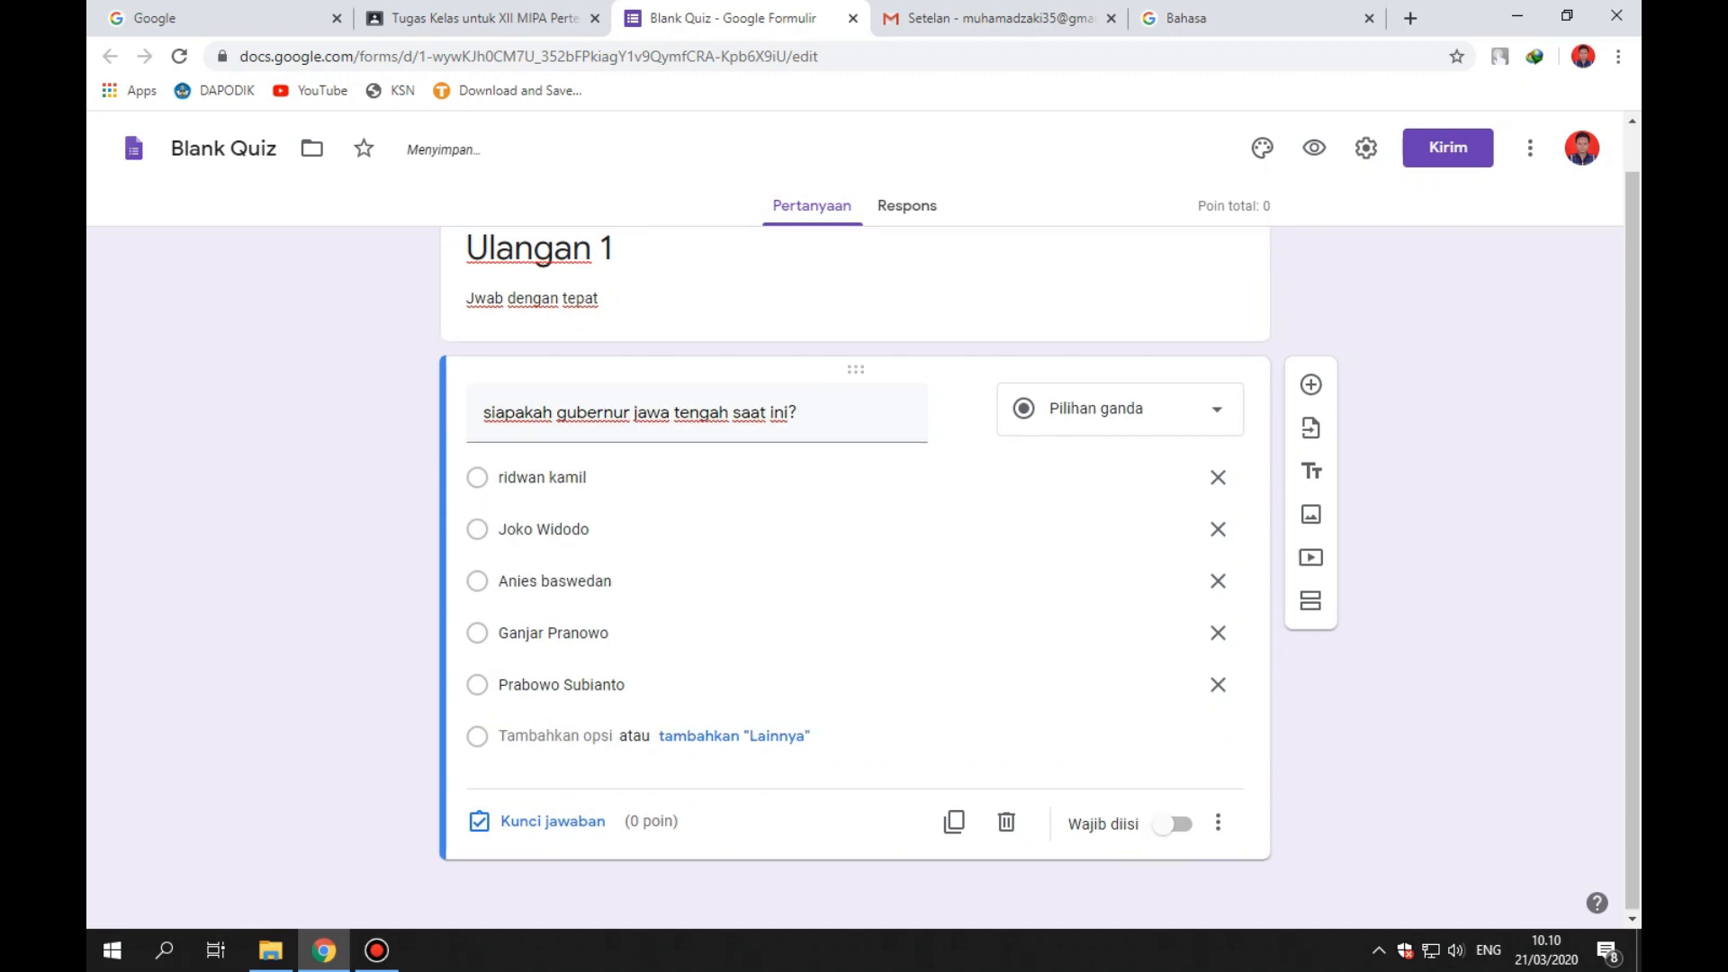
pyautogui.click(544, 529)
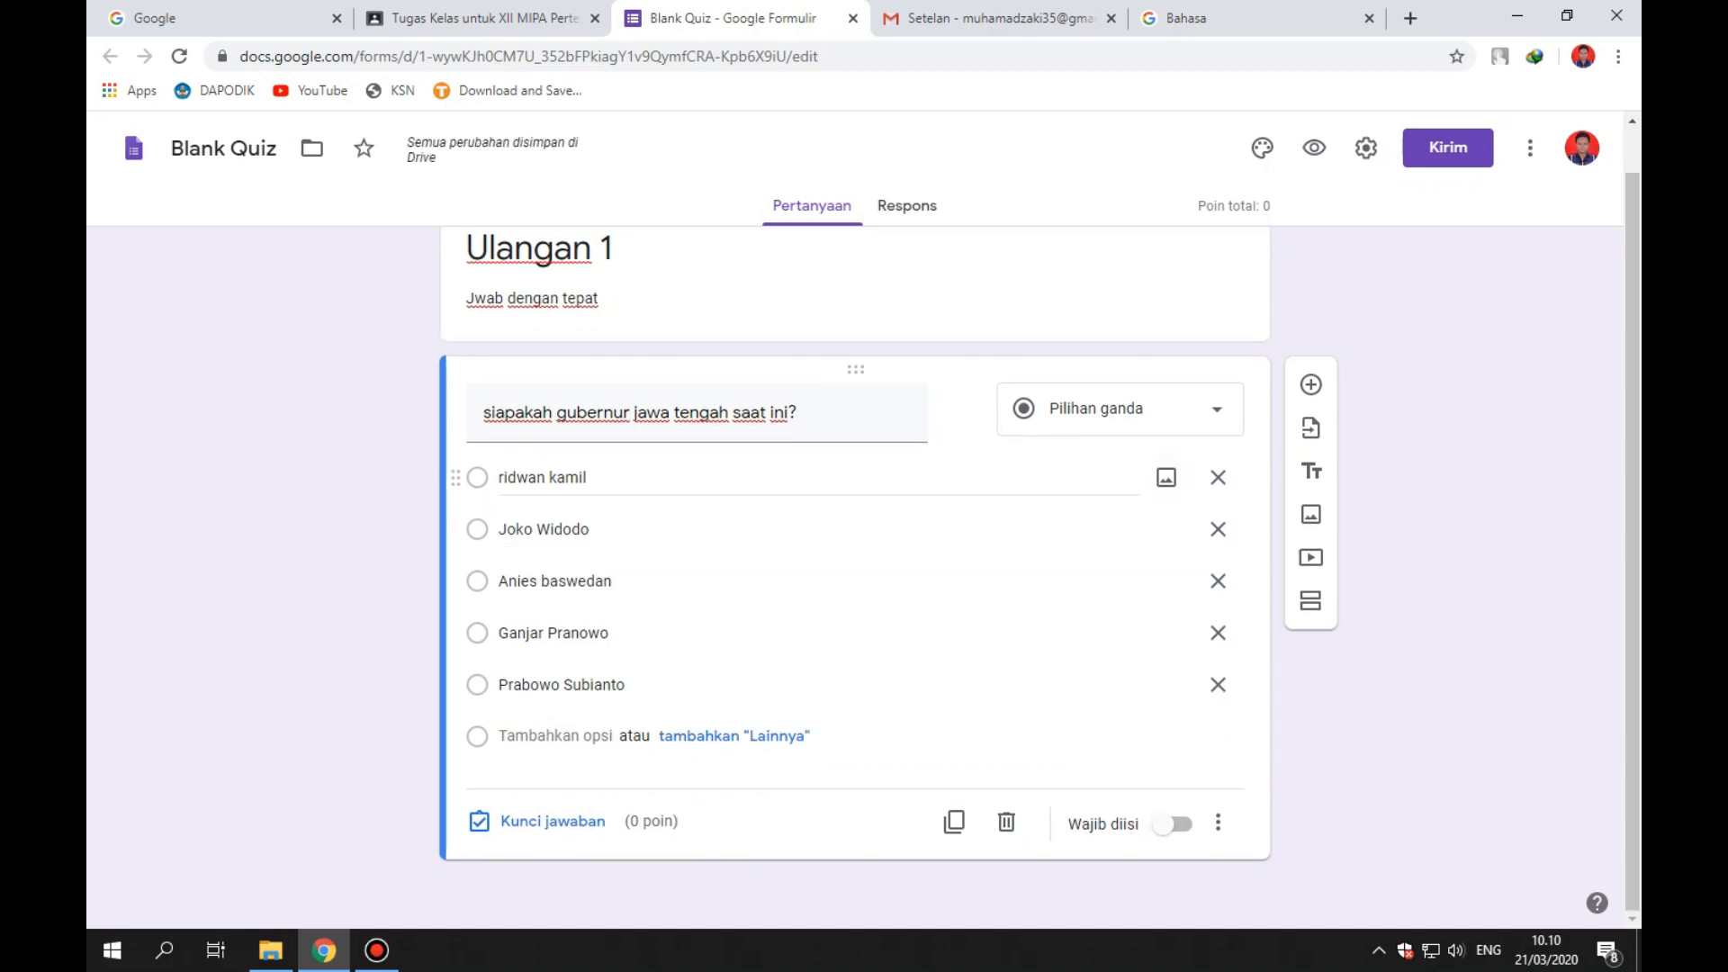
pyautogui.scroll(1, 1166, 485)
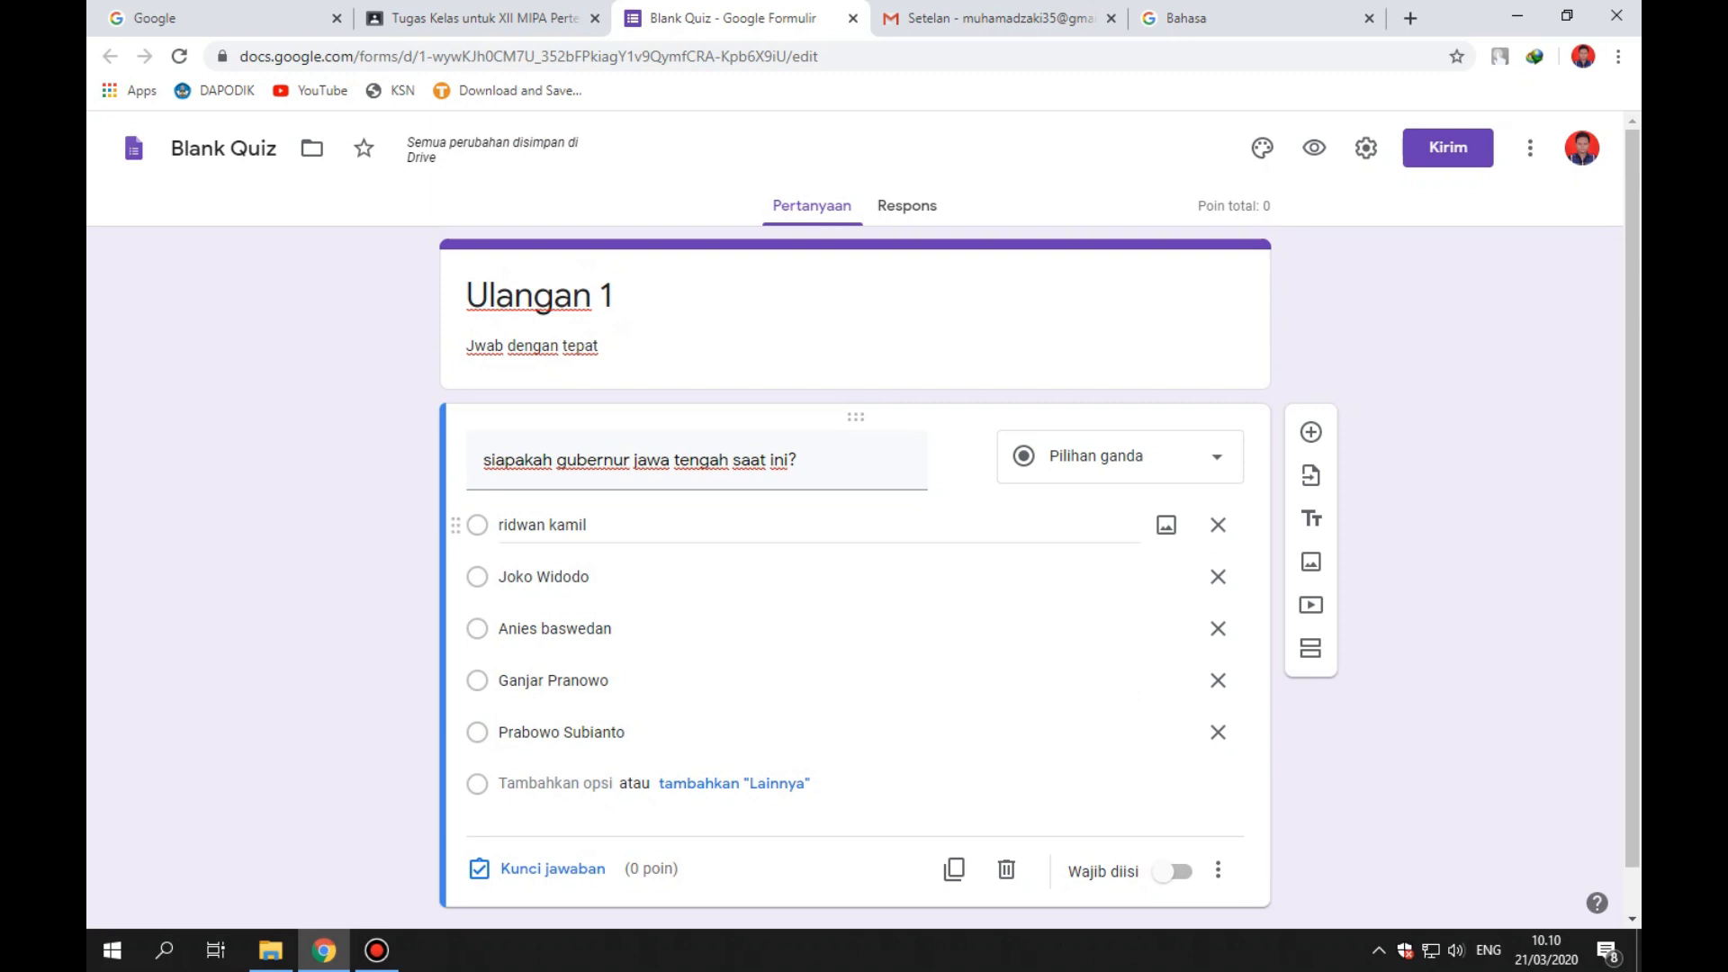
pyautogui.scroll(-1, 1166, 531)
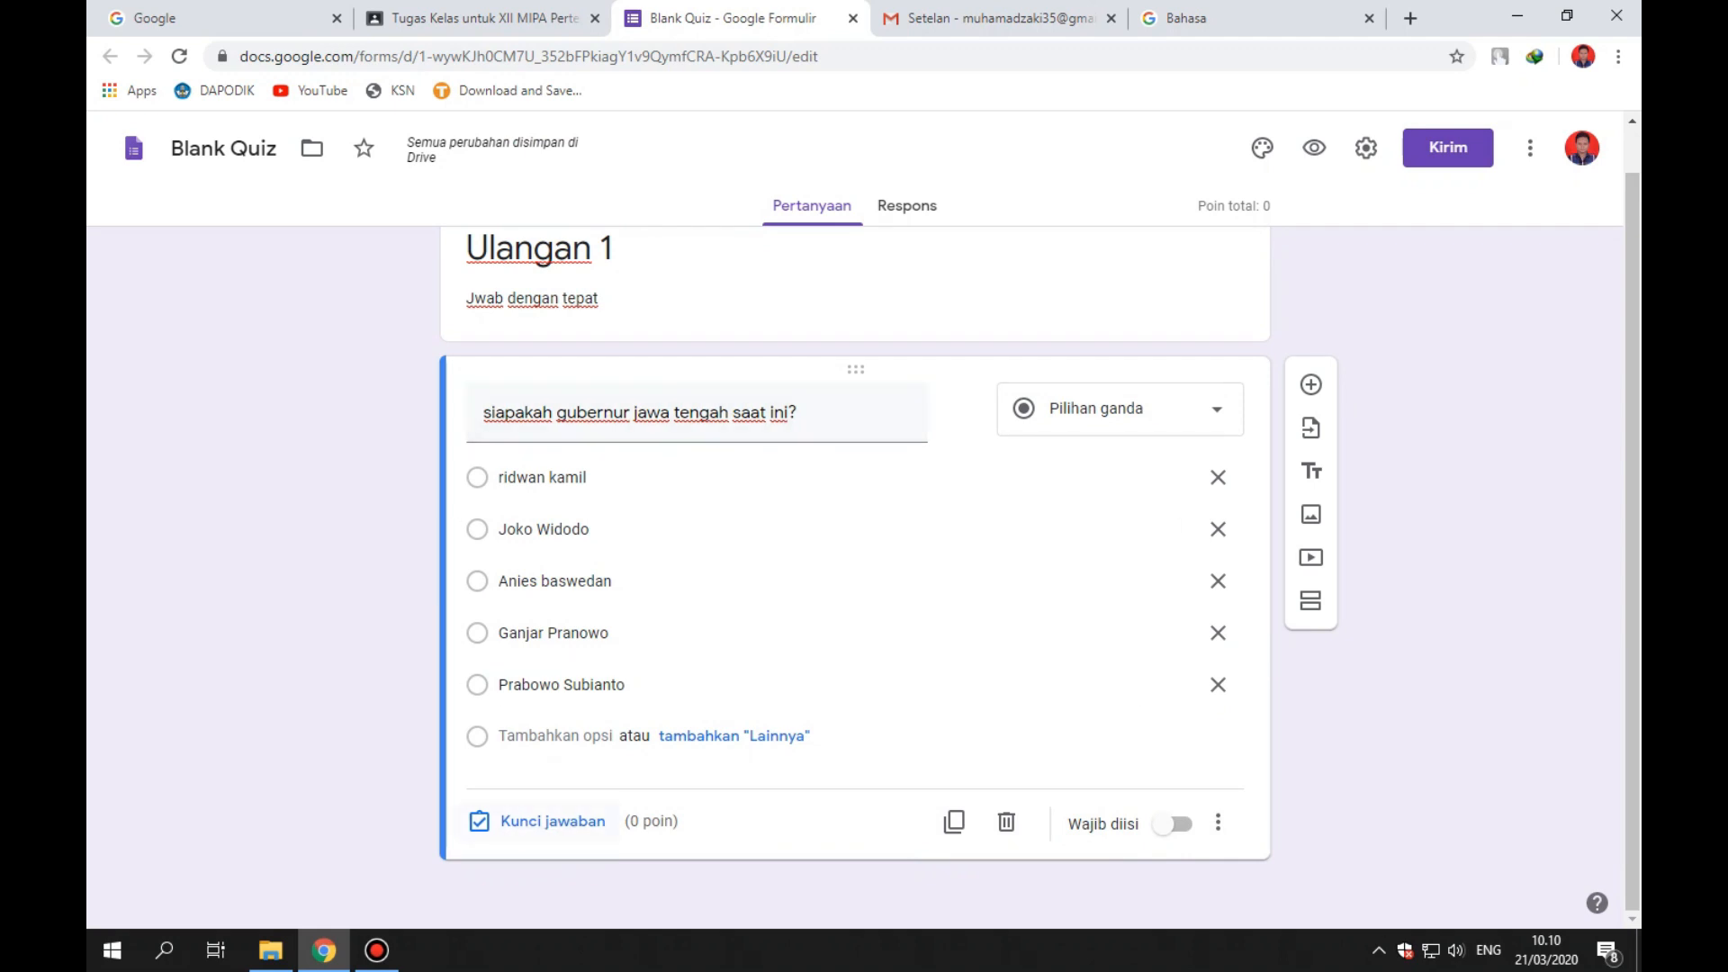
# Mark "Ganjar Pranowo" as the correct answer to the first question and set its score to 5 points.
pyautogui.click(540, 821)
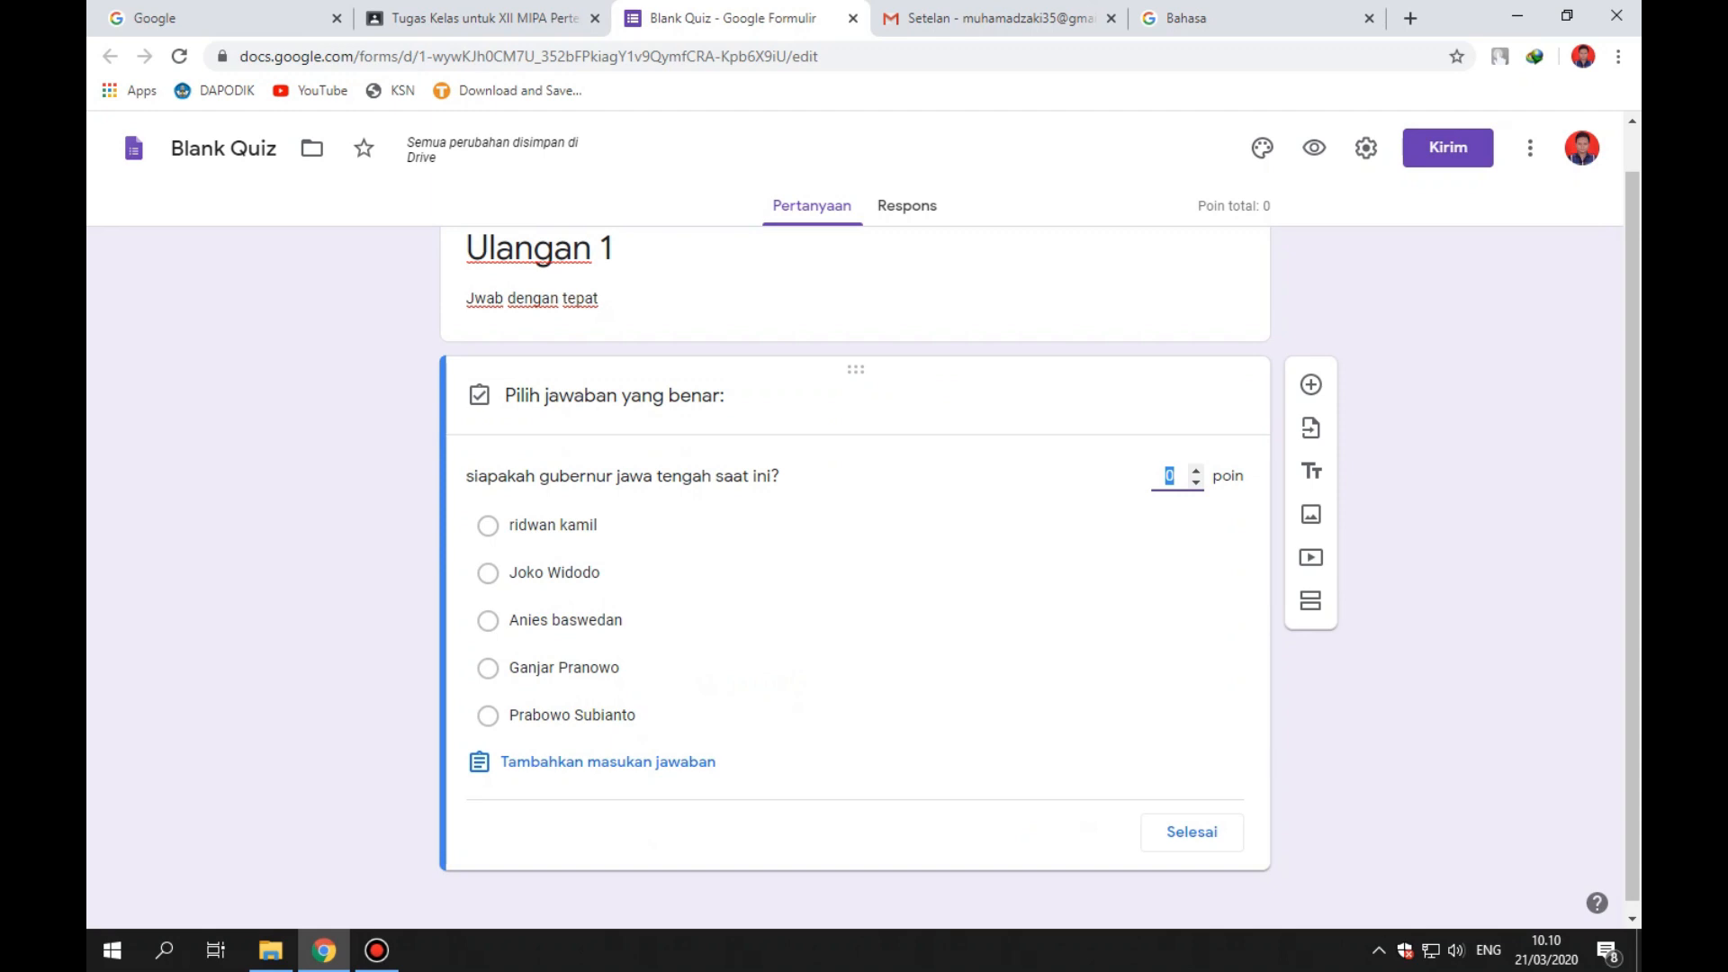
pyautogui.click(487, 668)
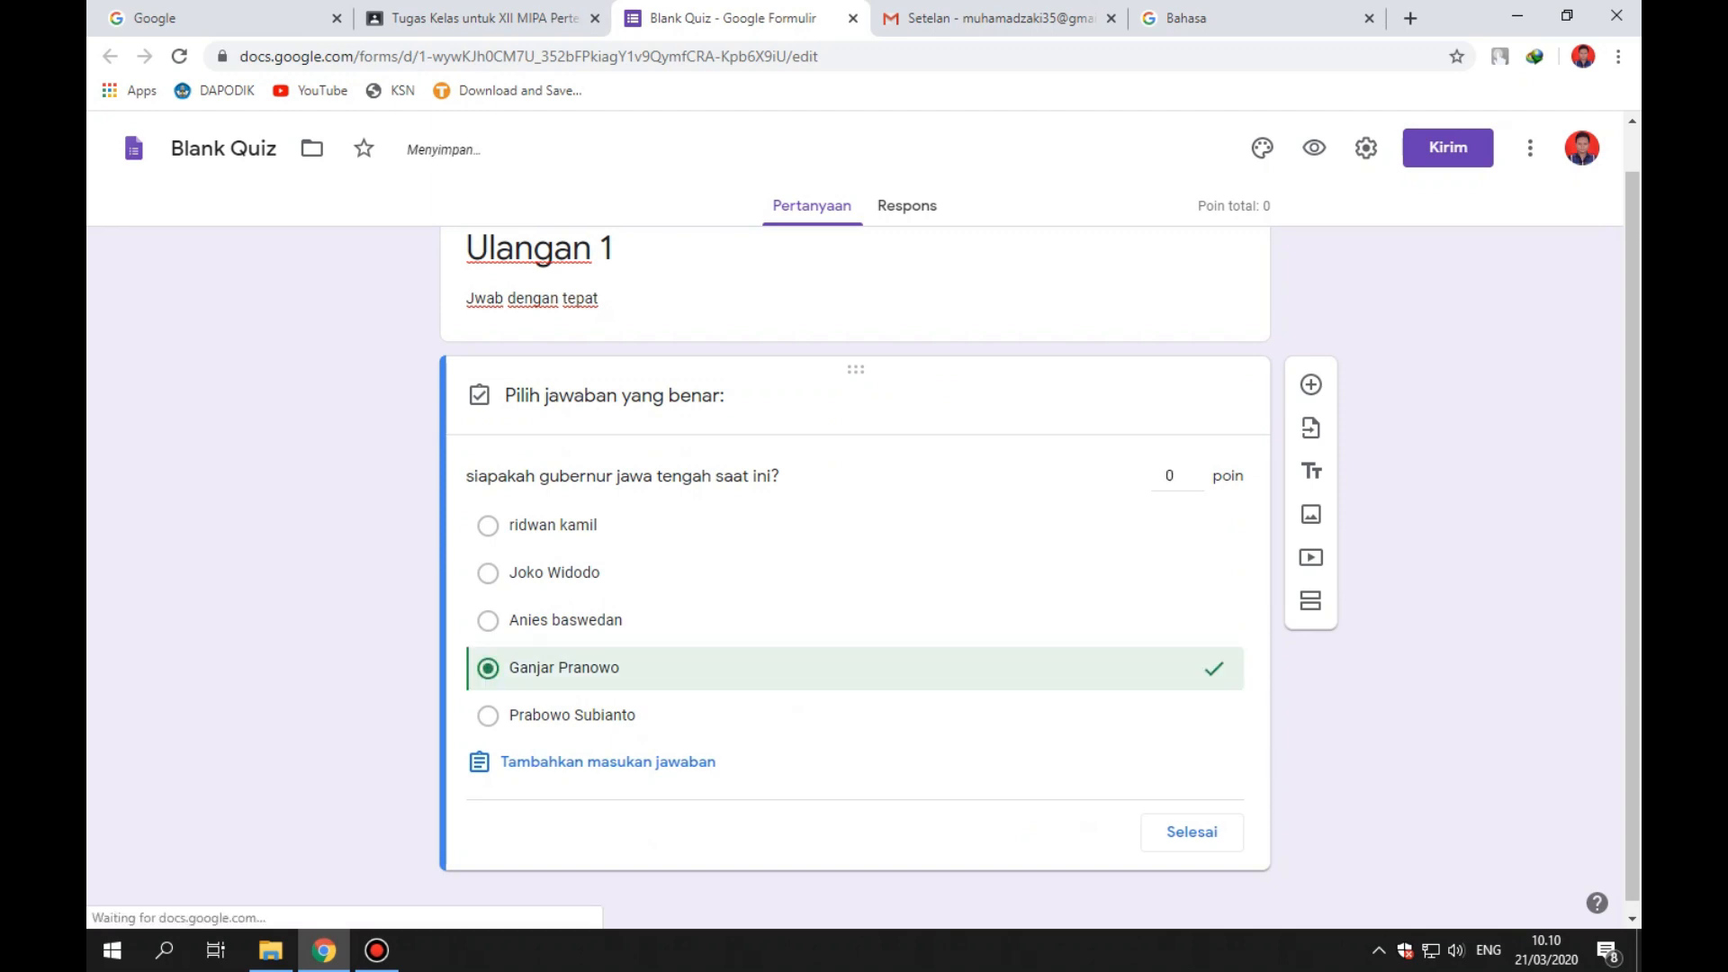
pyautogui.click(1169, 475)
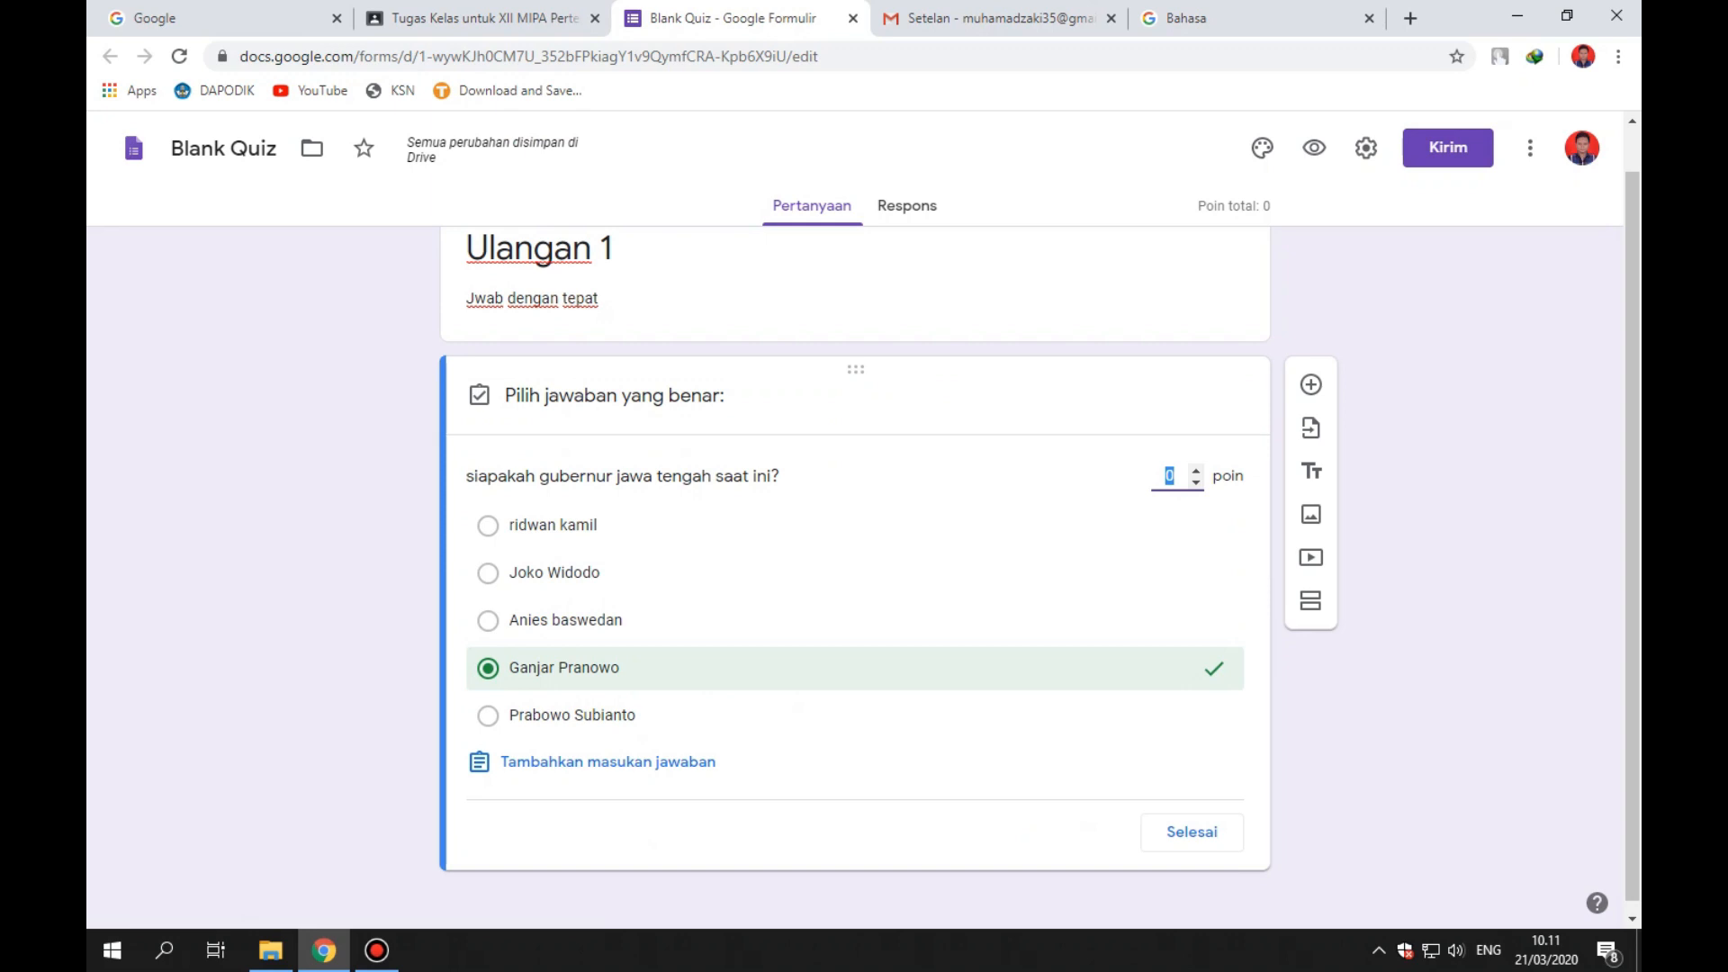
pyautogui.write('5')
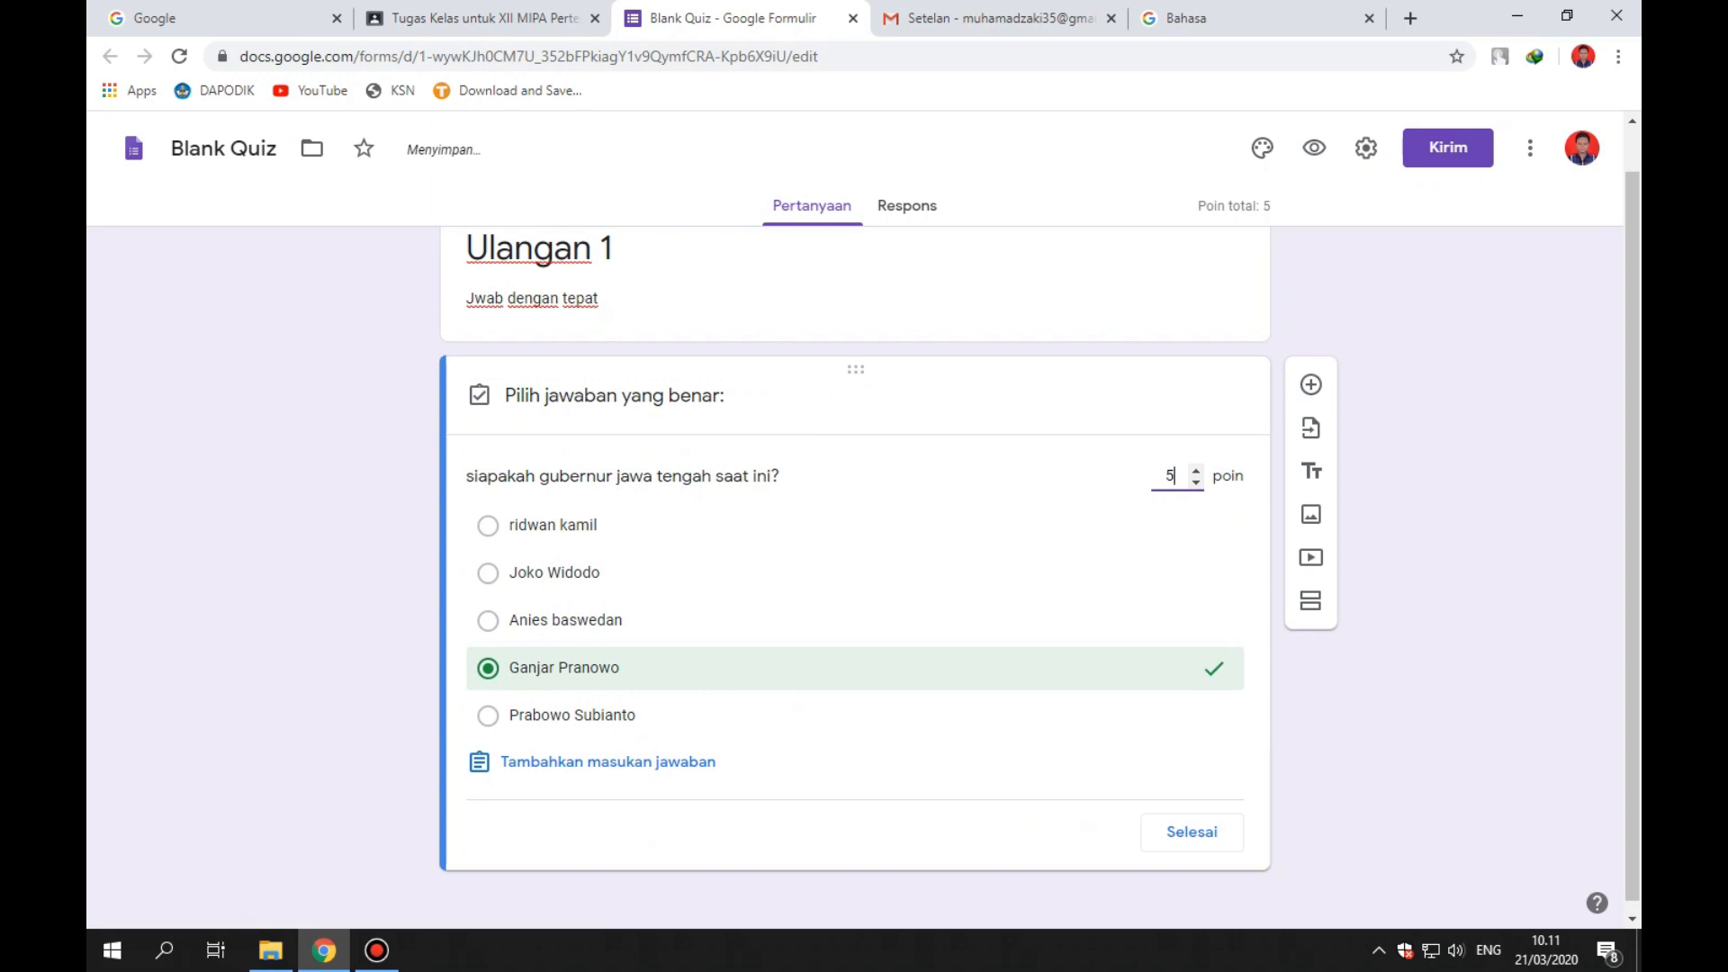
pyautogui.click(1189, 832)
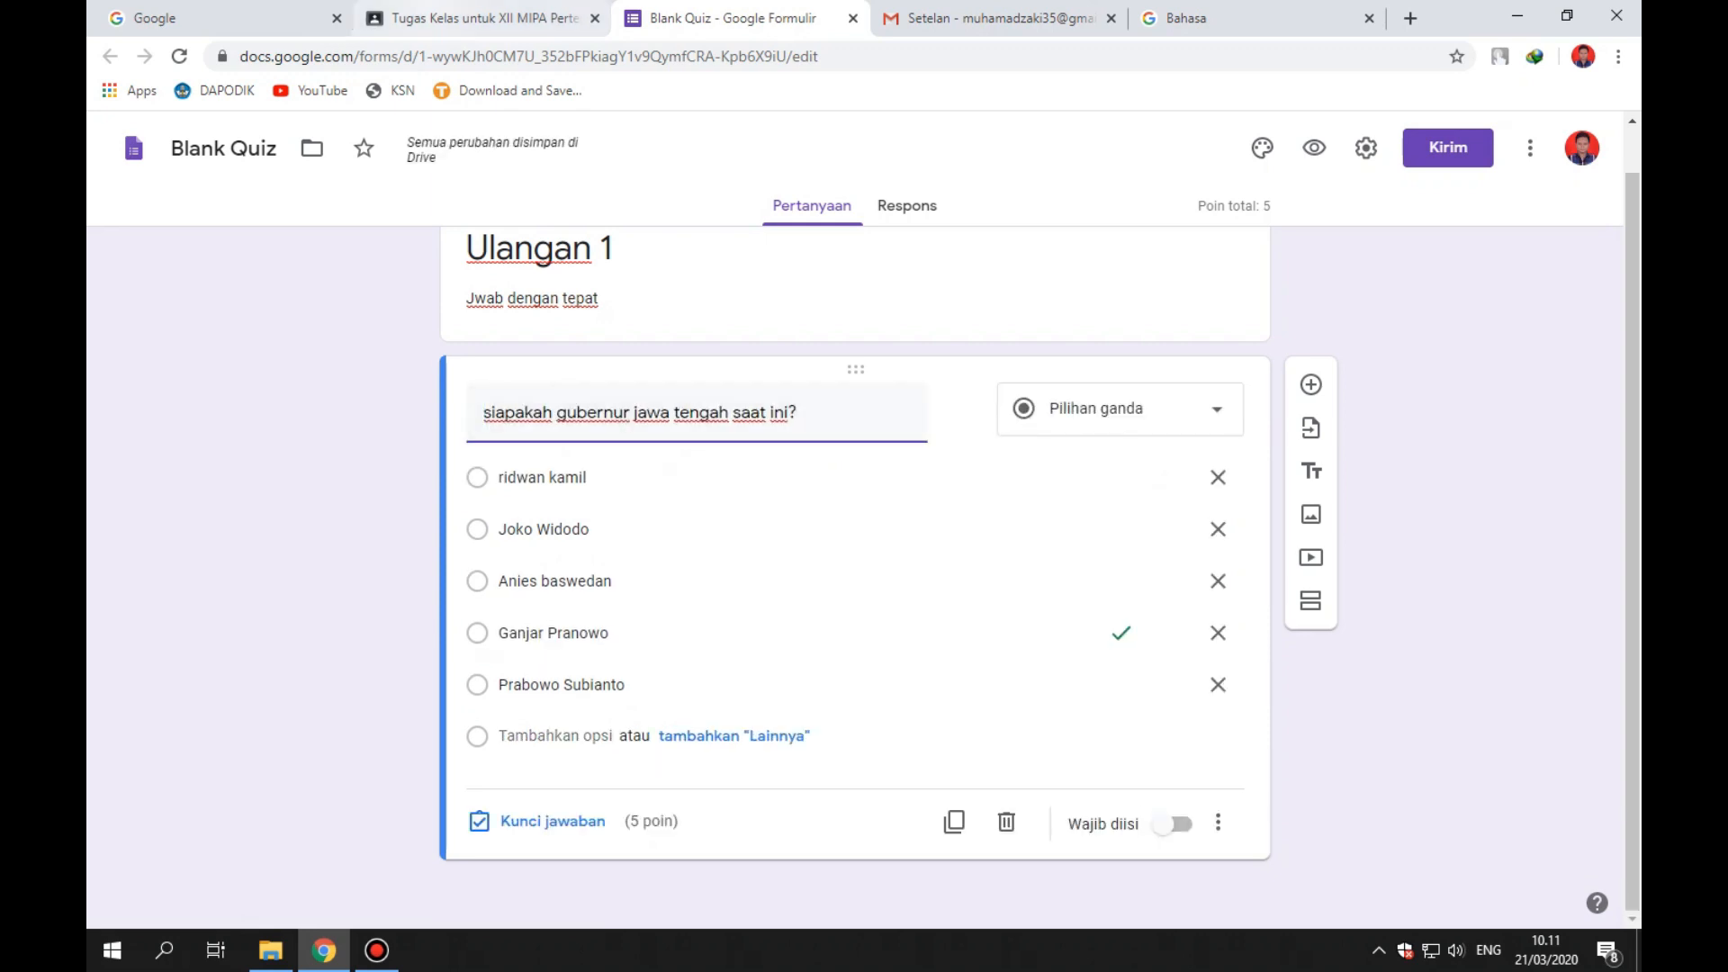
pyautogui.click(477, 18)
pyautogui.click(733, 18)
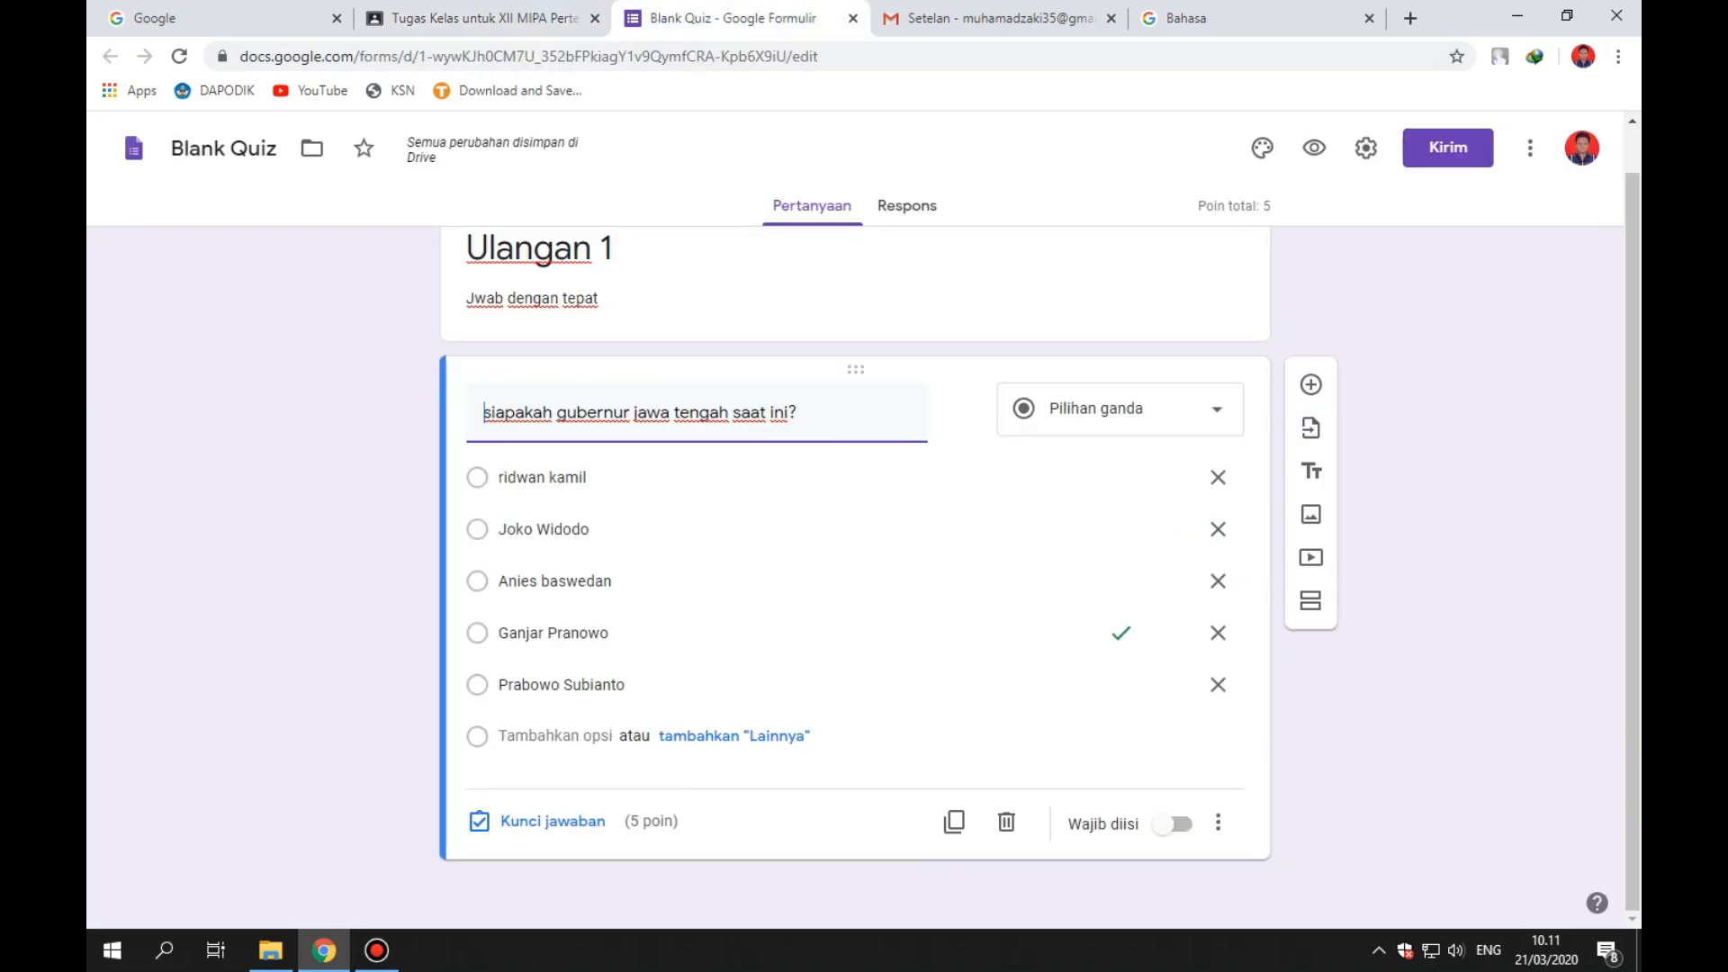
pyautogui.scroll(1, 1305, 427)
pyautogui.scroll(-1, 1218, 567)
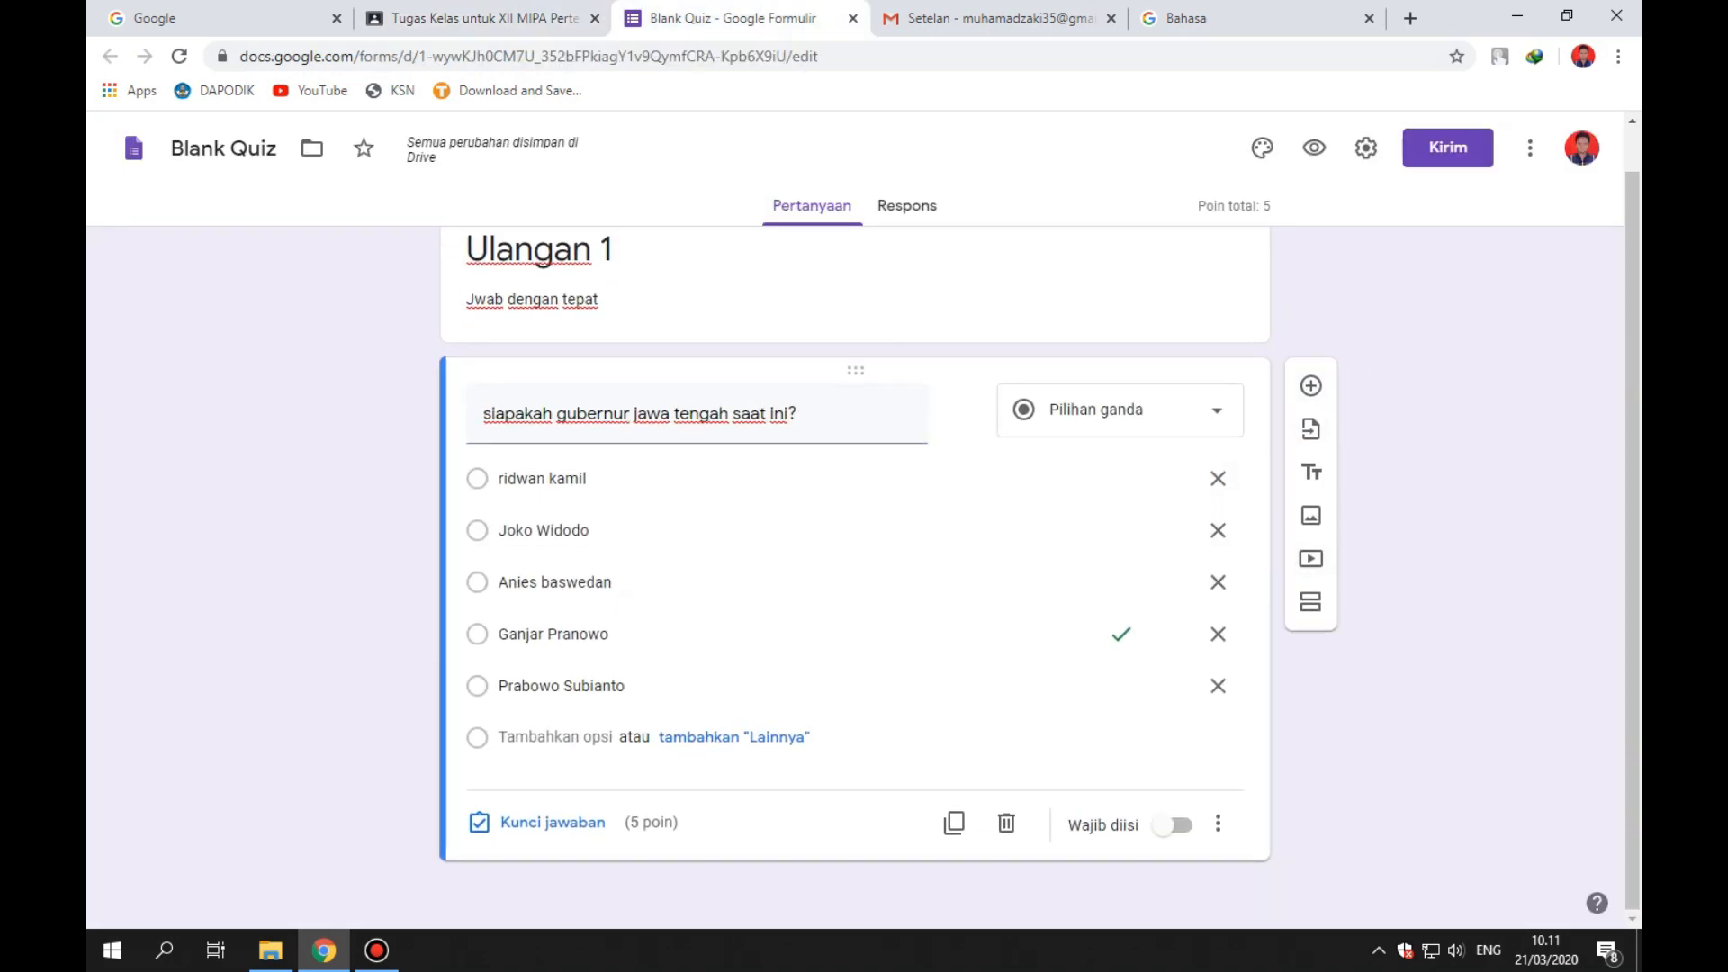
# Review the general and presentation options in the form settings and close them without saving.
pyautogui.scroll(1, 1039, 520)
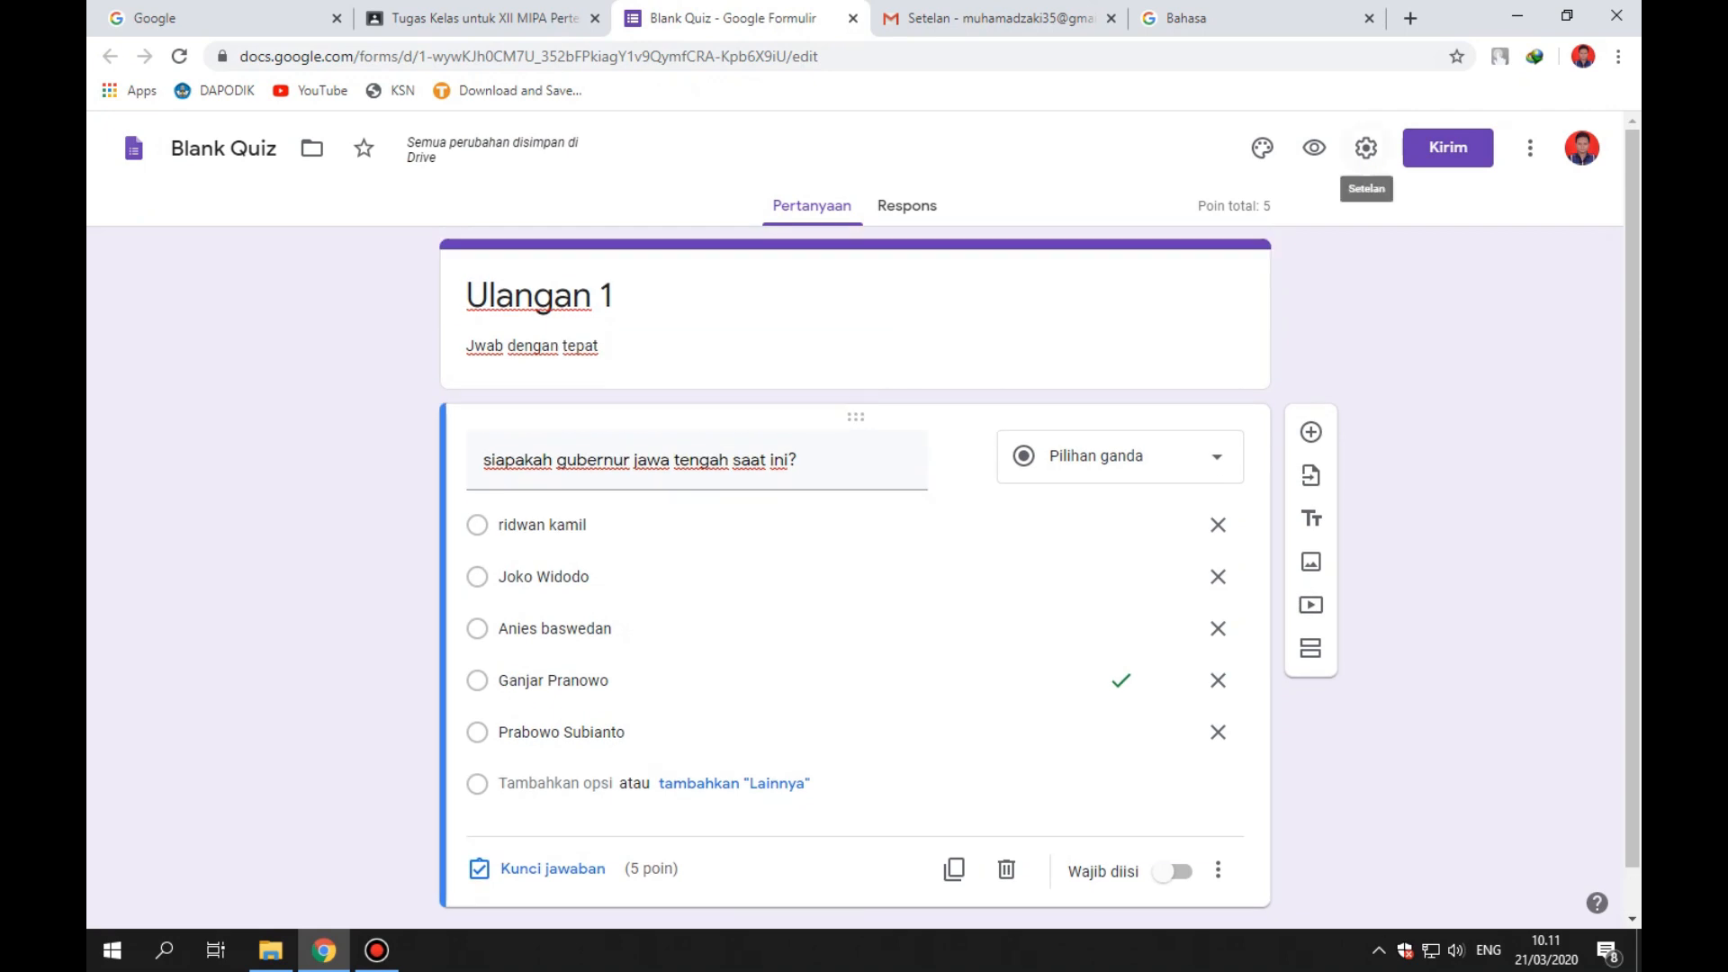
pyautogui.click(1366, 147)
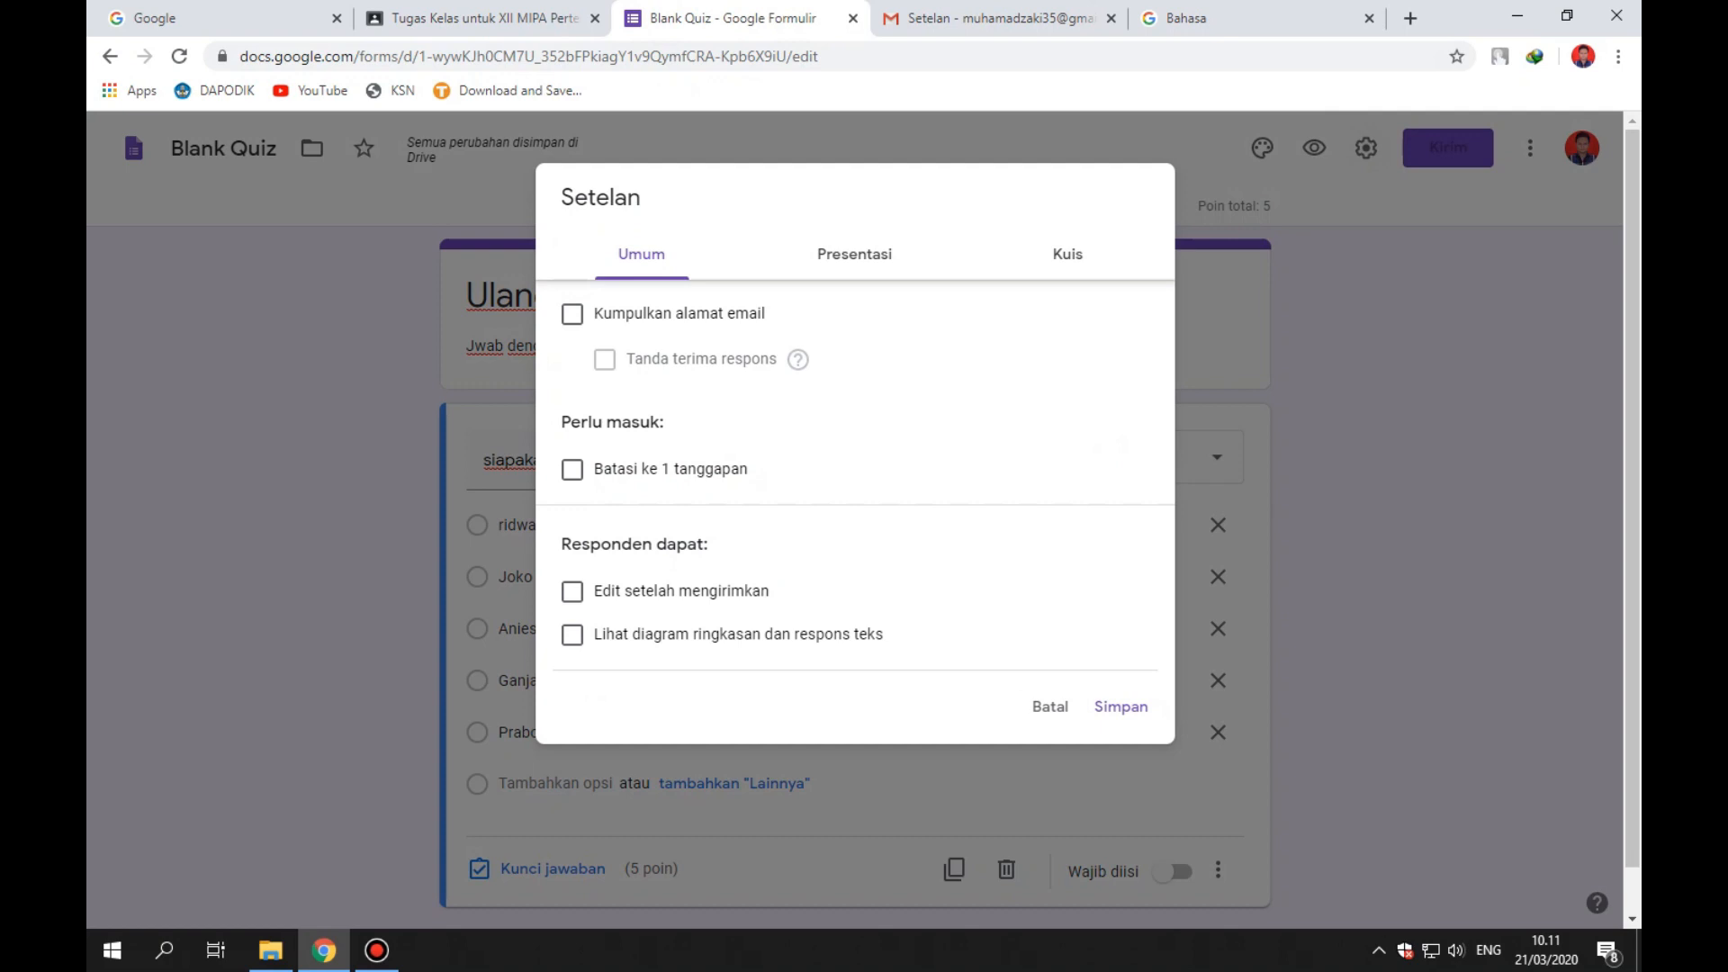
pyautogui.click(844, 255)
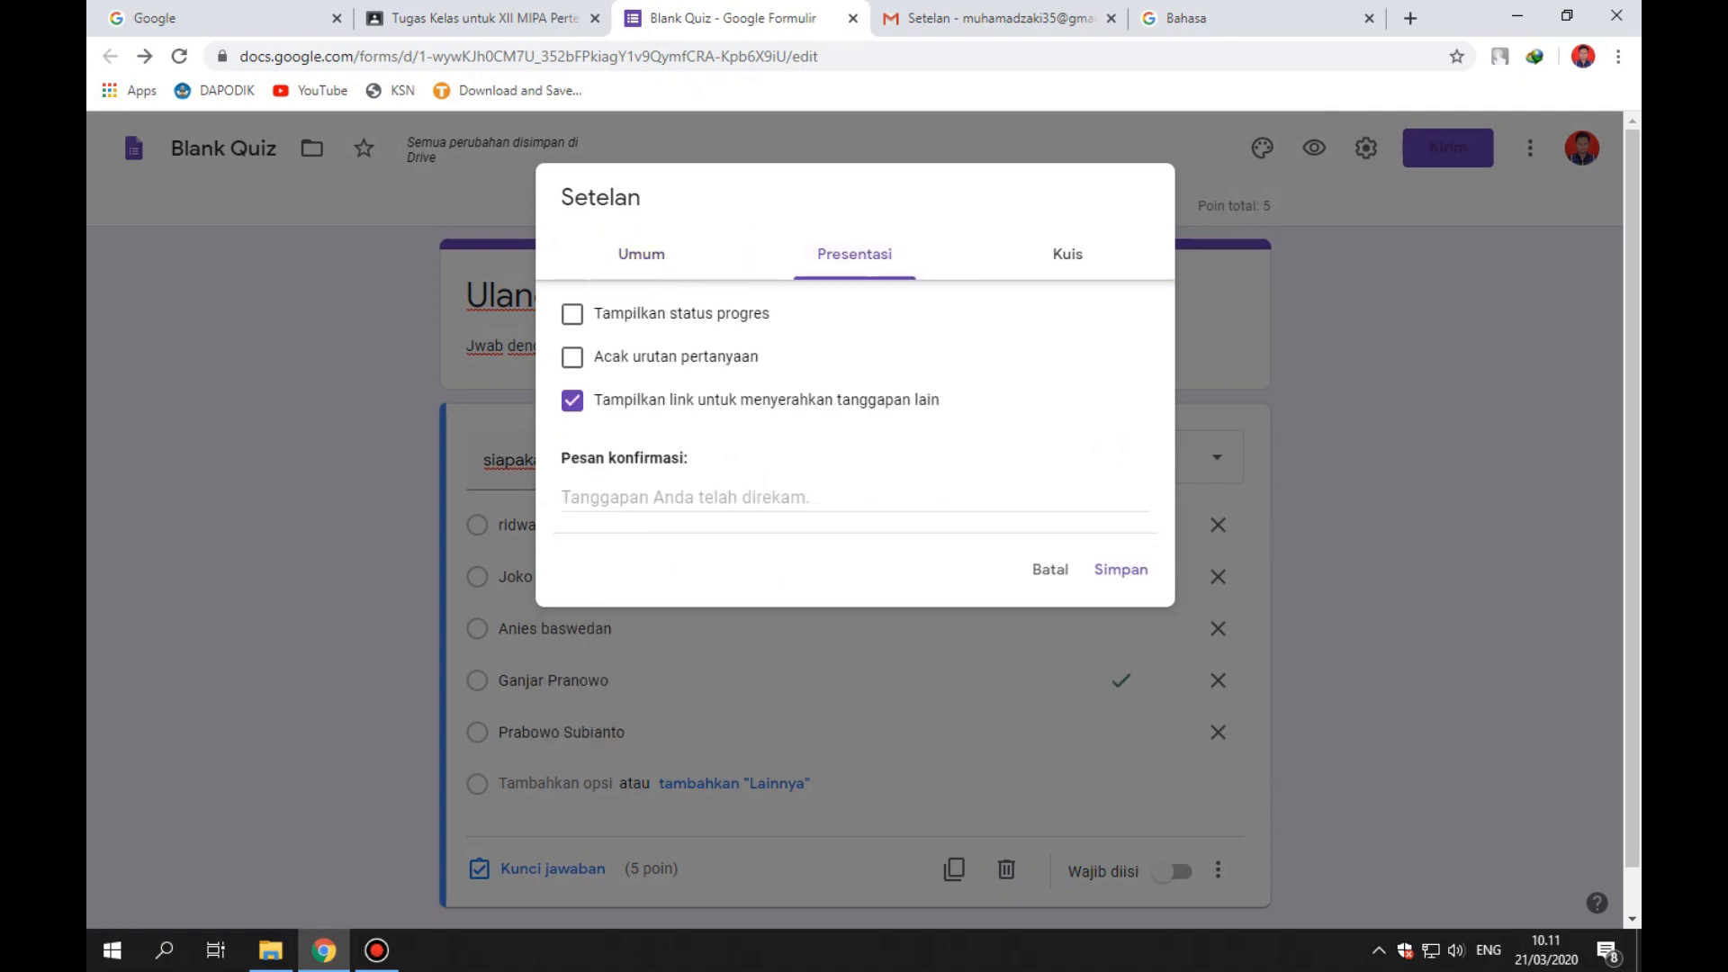
pyautogui.click(1217, 526)
# Try making the Jawa Tengah question required and switch the requirement back off.
pyautogui.scroll(-1, 1311, 630)
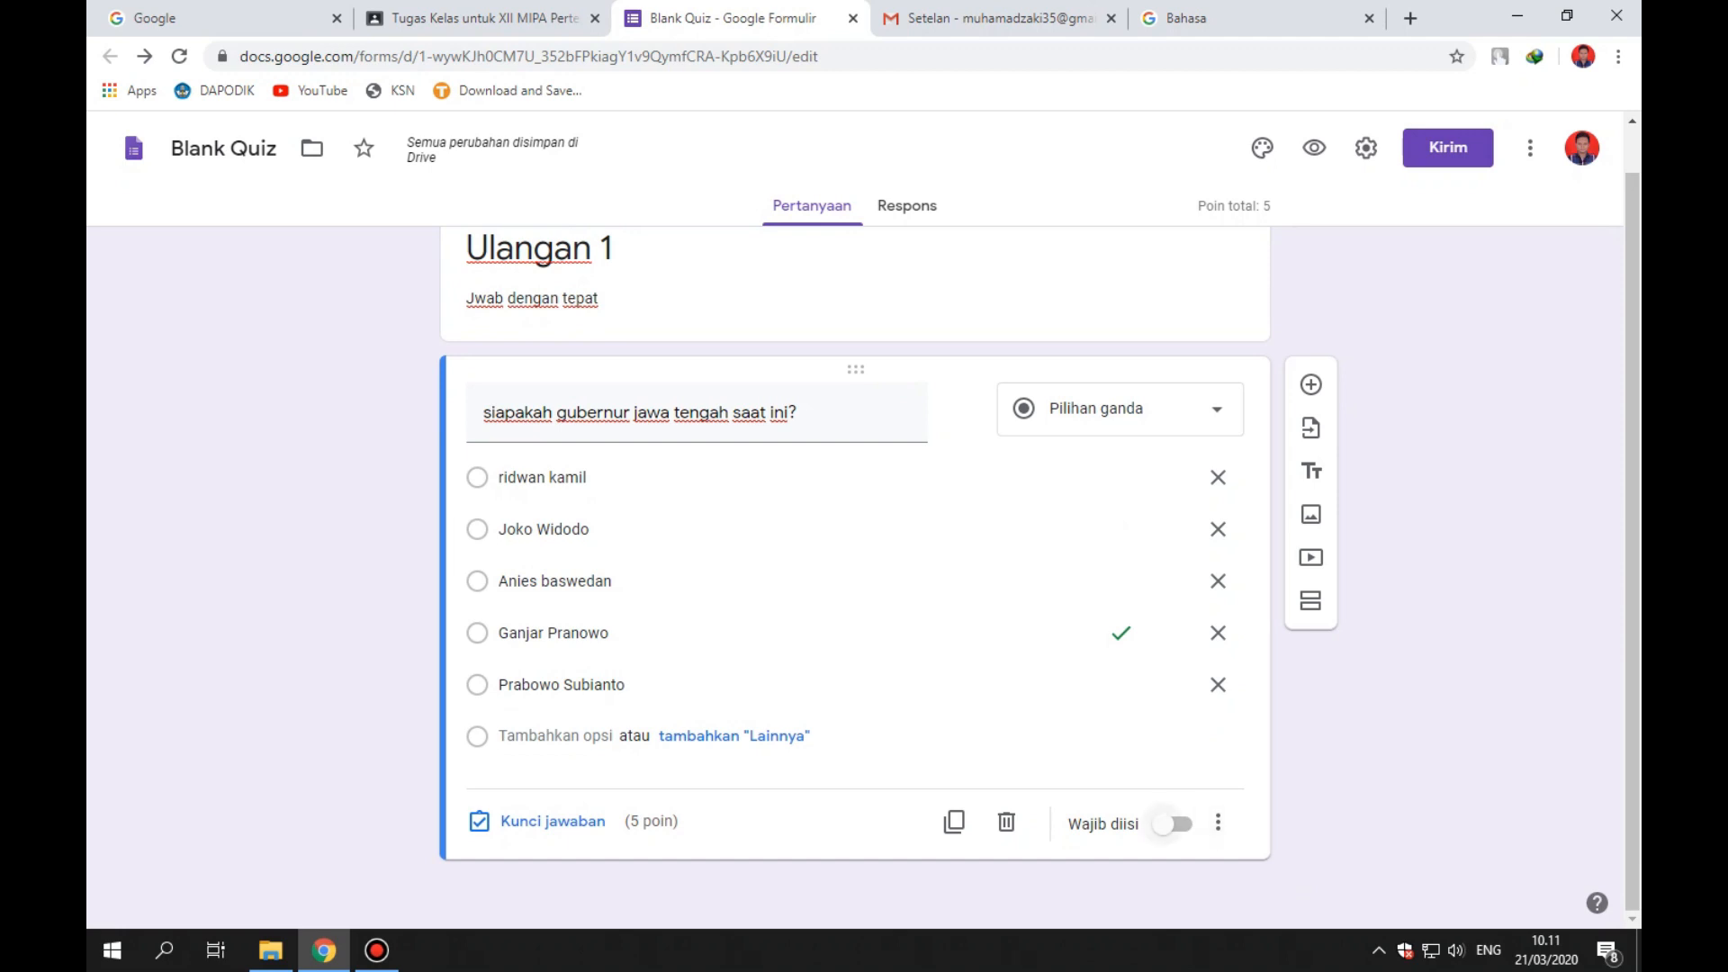
pyautogui.click(1169, 824)
pyautogui.click(1173, 824)
# Add a second multiple-choice question by reusing the first question's text, reworded as "siapakah gubernur jawa barat saat ini?".
pyautogui.click(1310, 384)
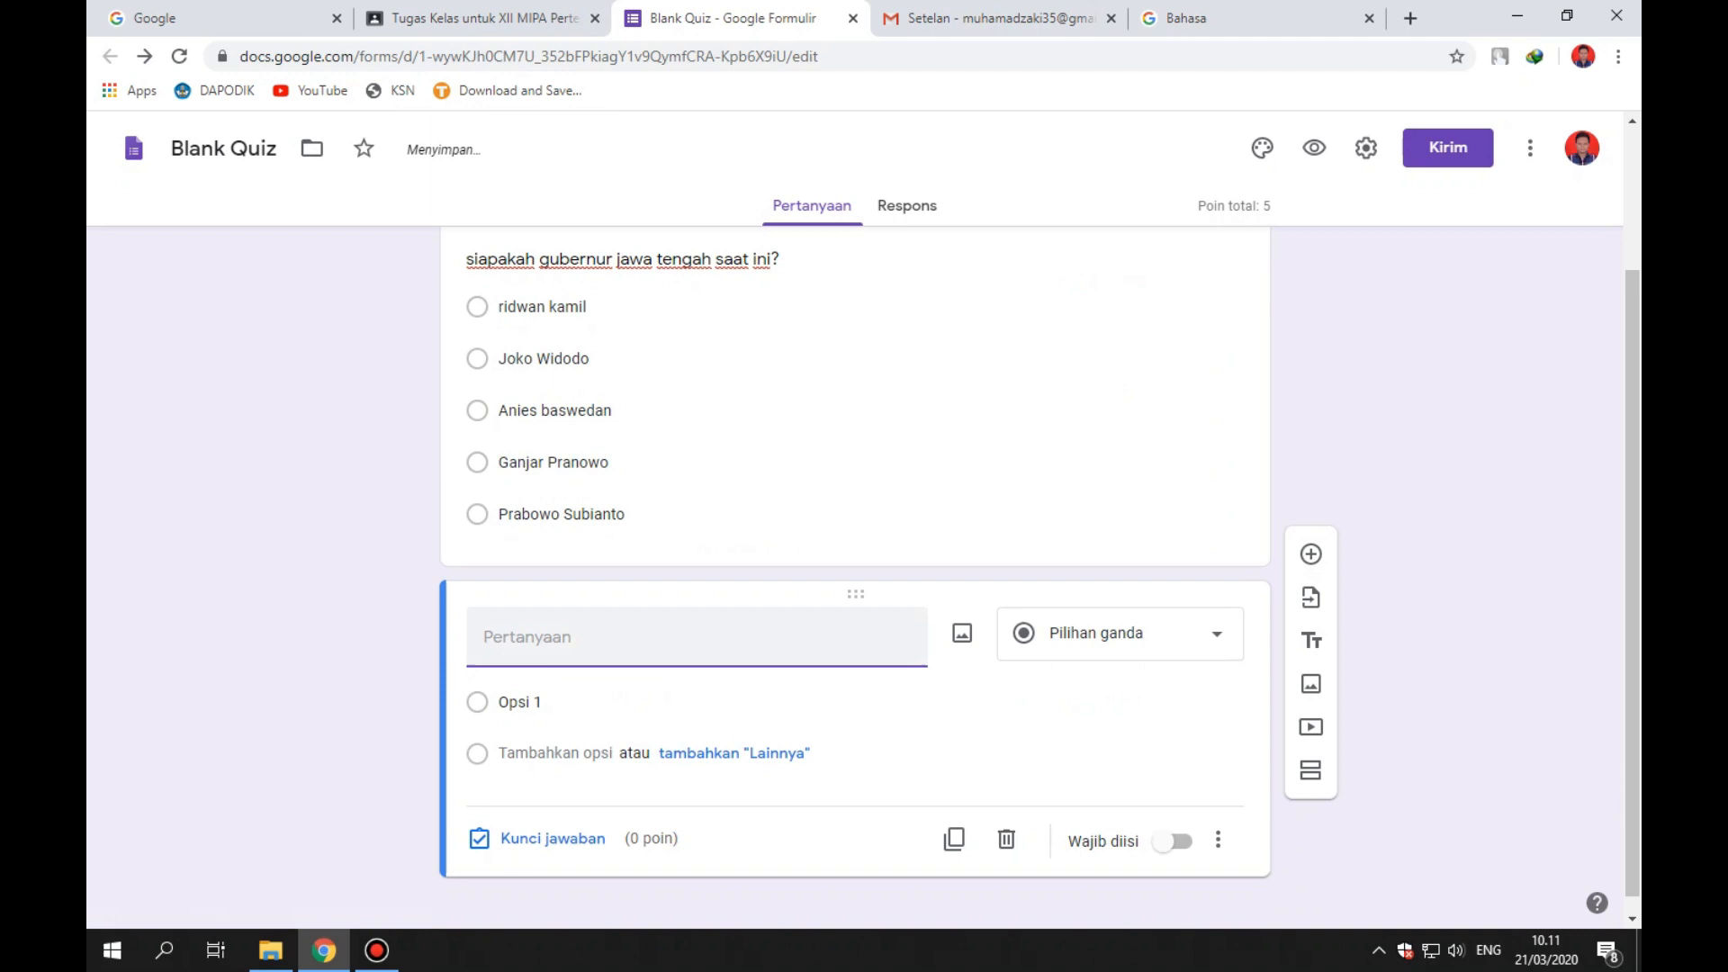
pyautogui.click(622, 242)
pyautogui.hotkey('ctrl', 'c')
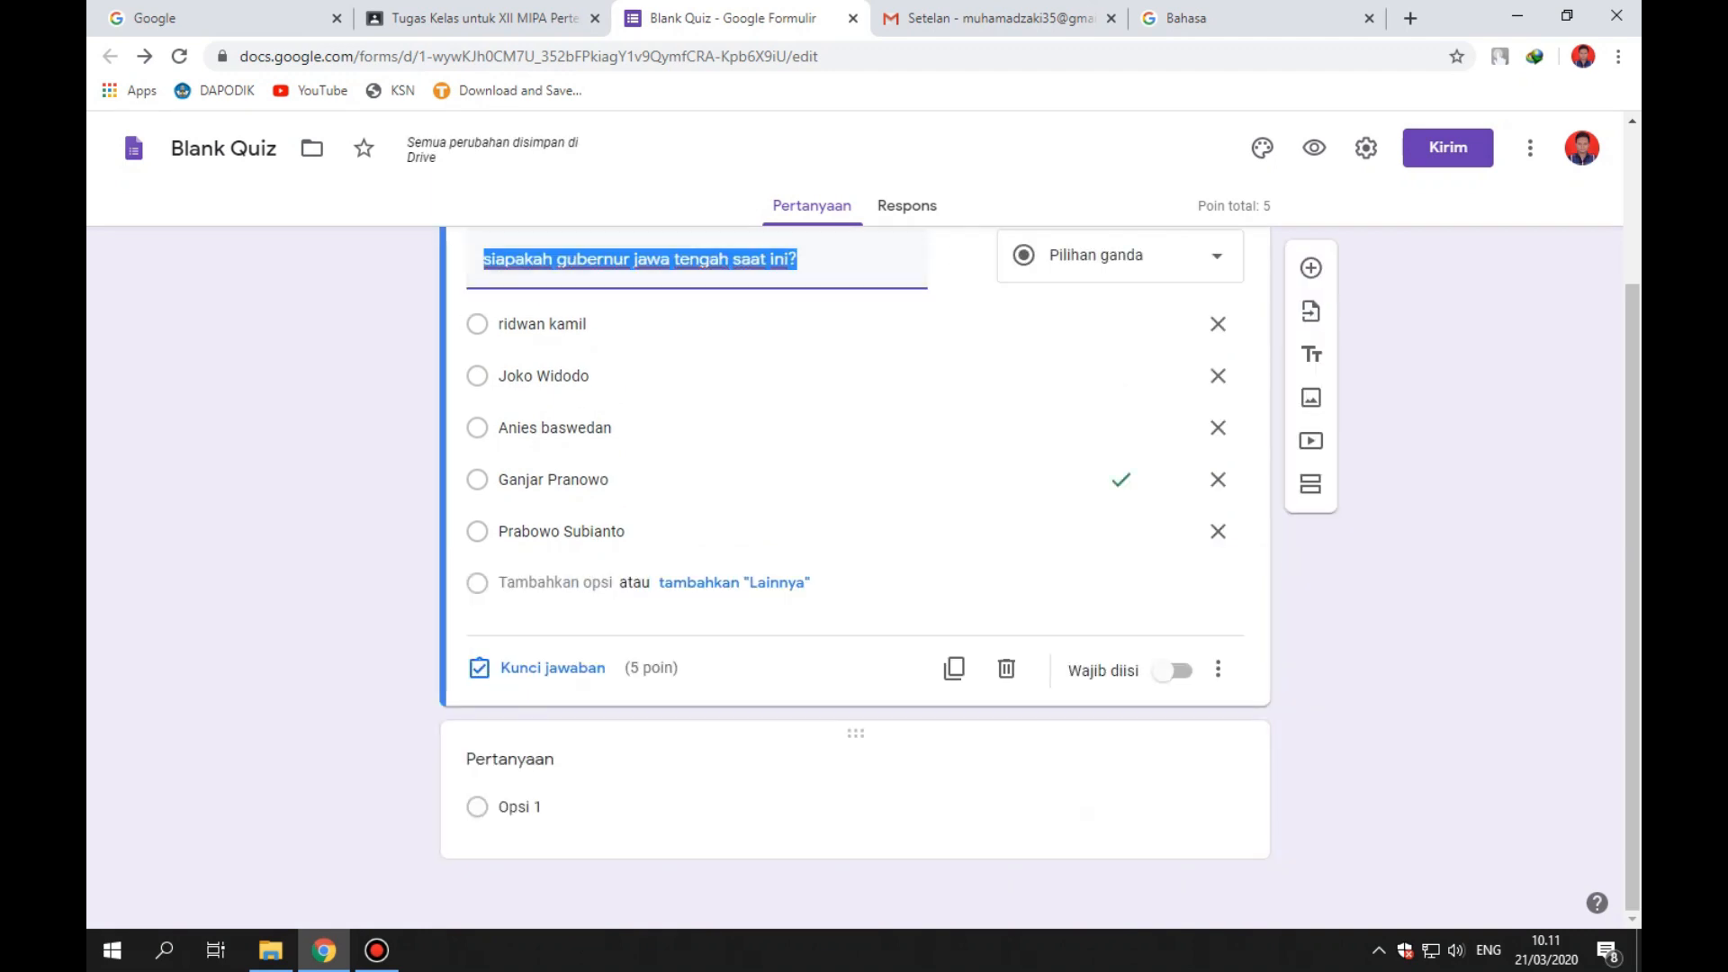
pyautogui.click(576, 759)
pyautogui.hotkey('ctrl', 'v')
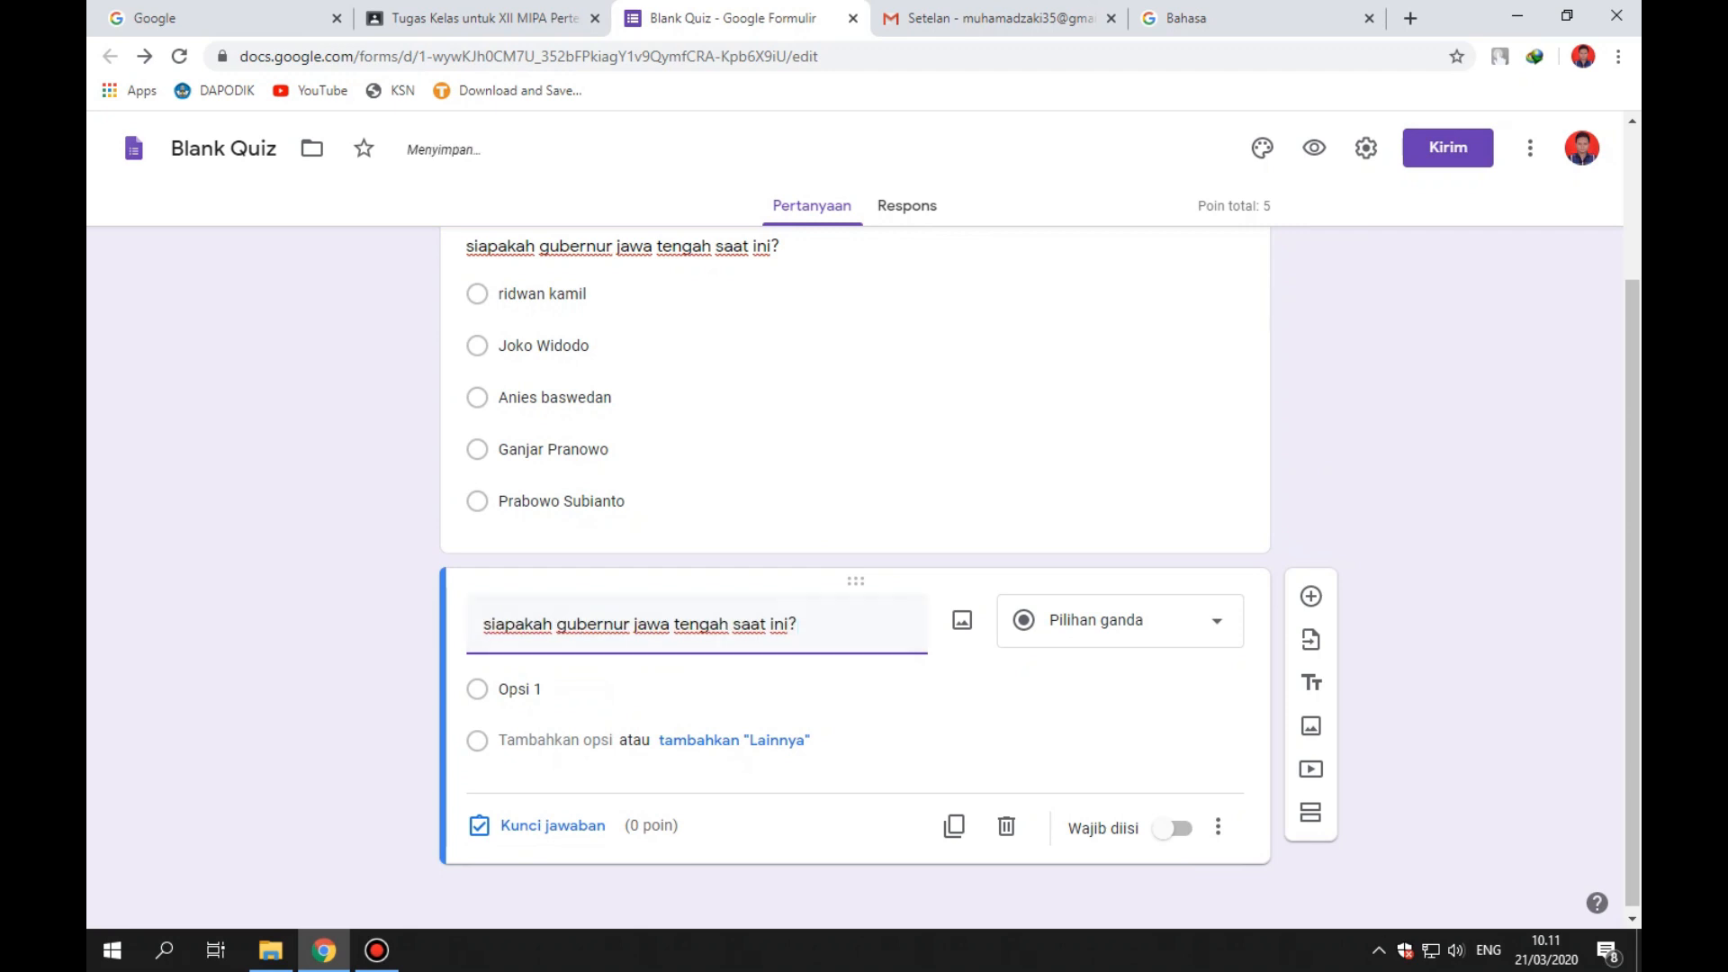
pyautogui.moveTo(729, 624); pyautogui.dragTo(674, 623)
pyautogui.write('barat')
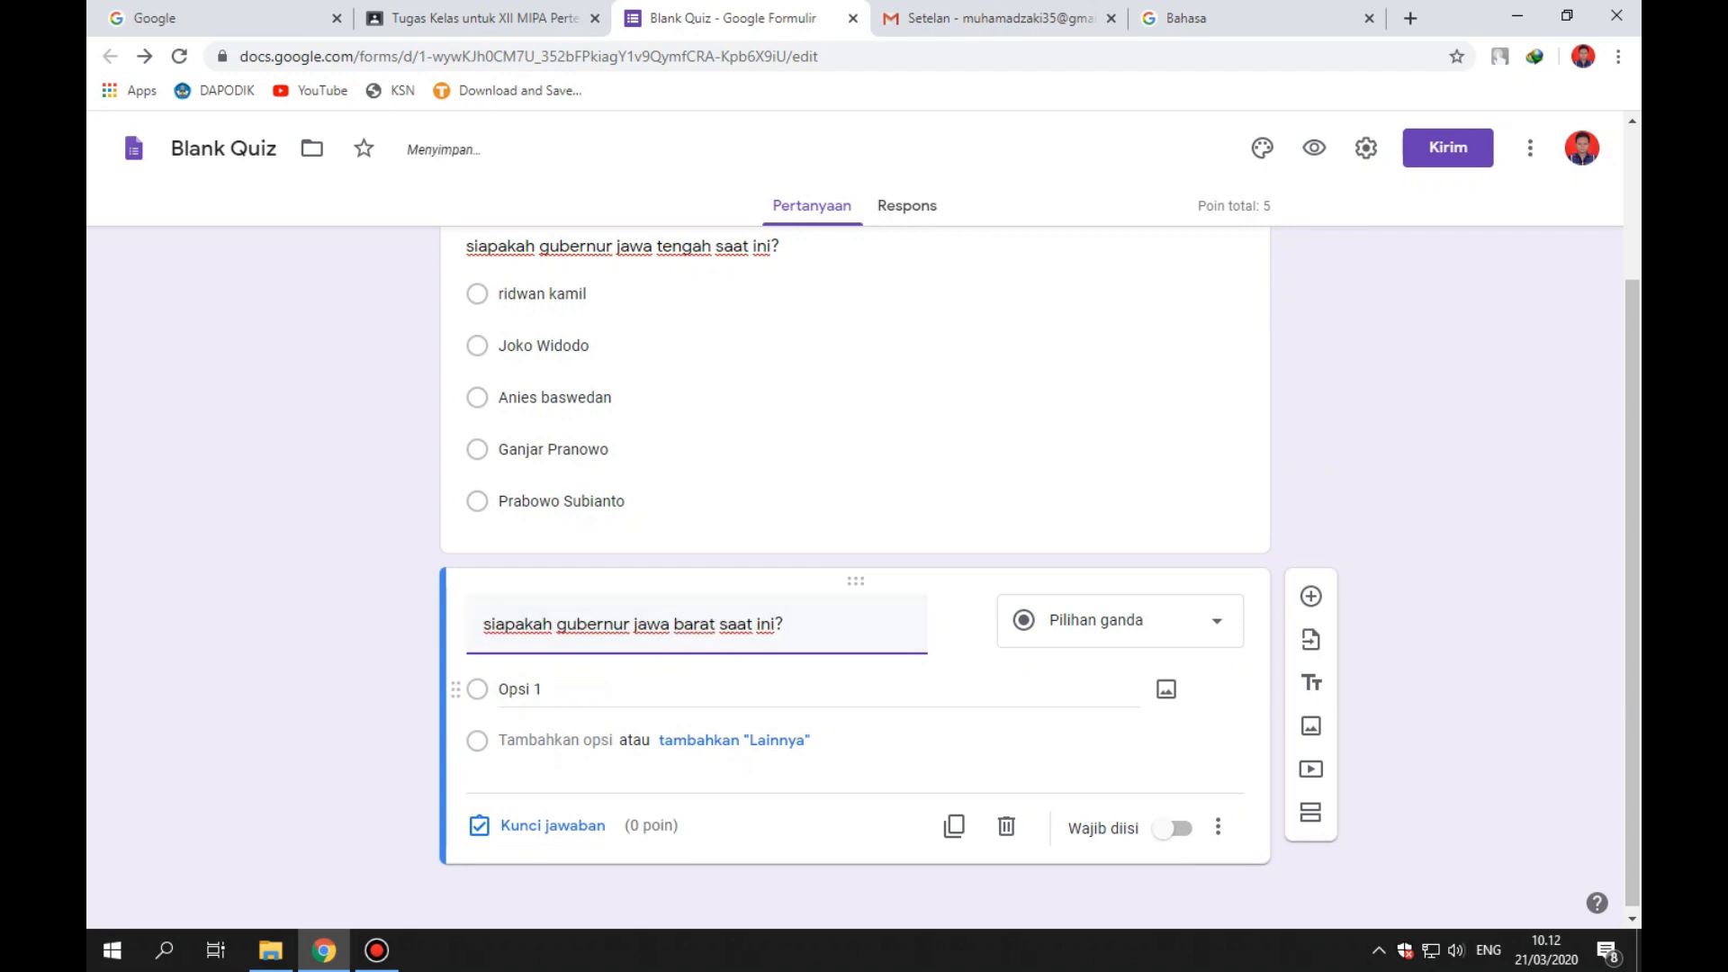
# Enter the second question's four answer options as "Ridwan kamil", "Joko widodo", "anies baswedan" and "ganjar pranowo".
pyautogui.click(558, 690)
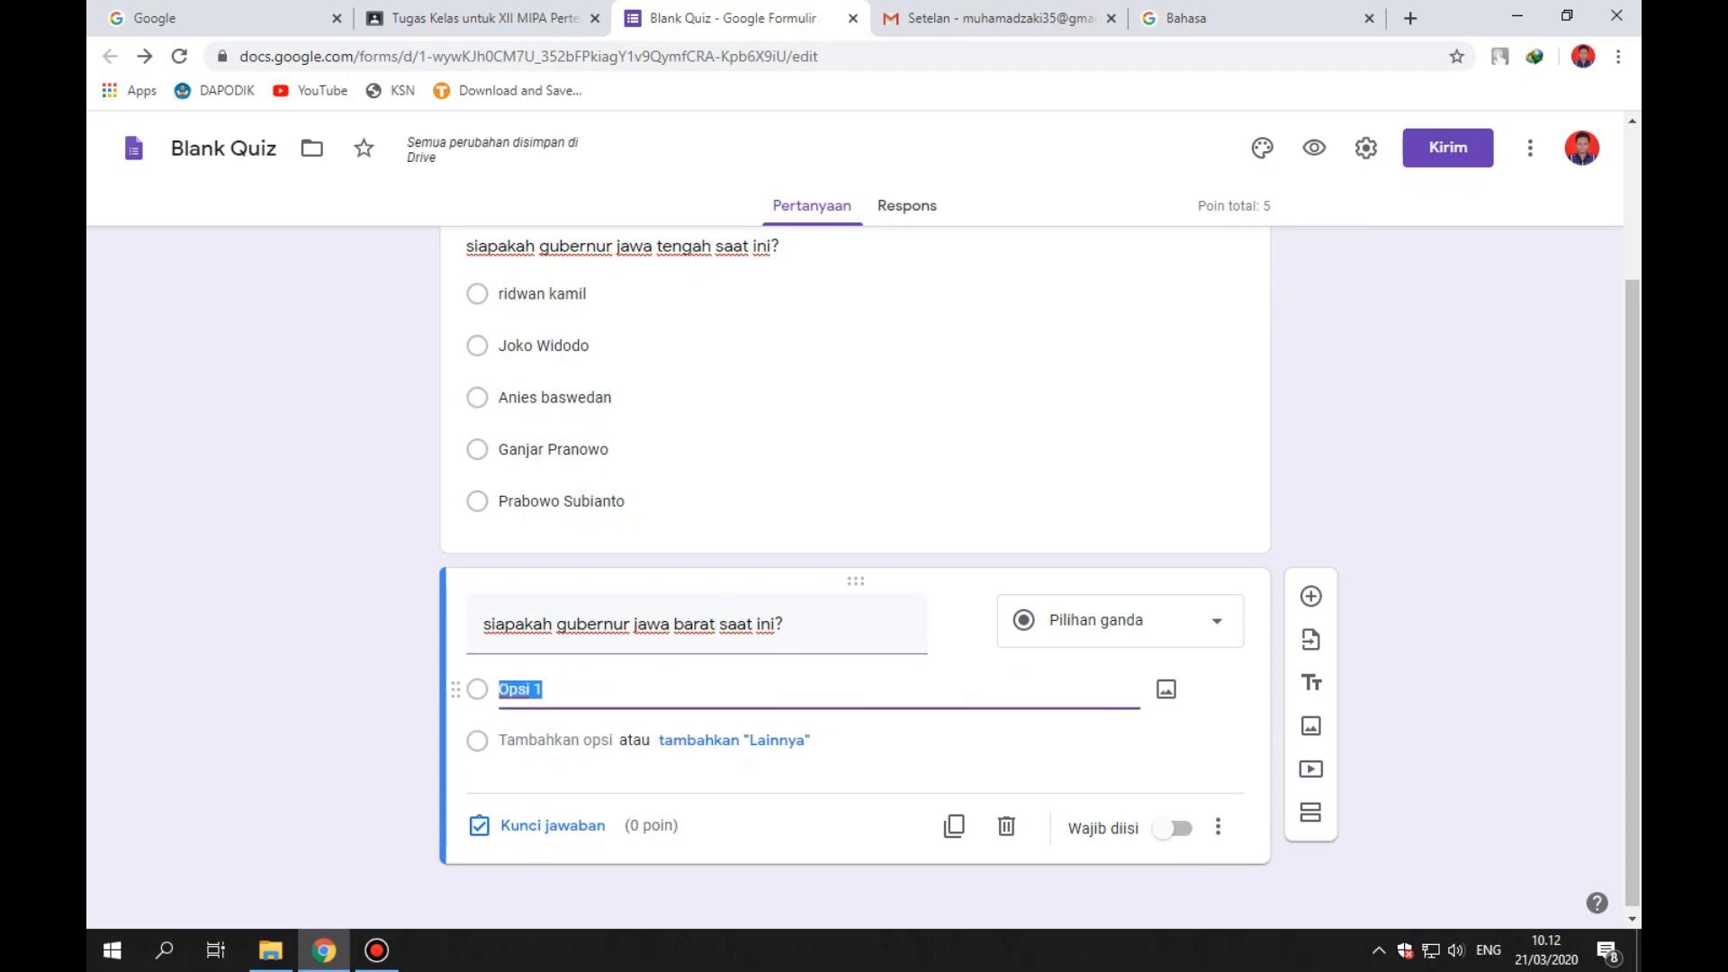
pyautogui.write('Ridwan kamil')
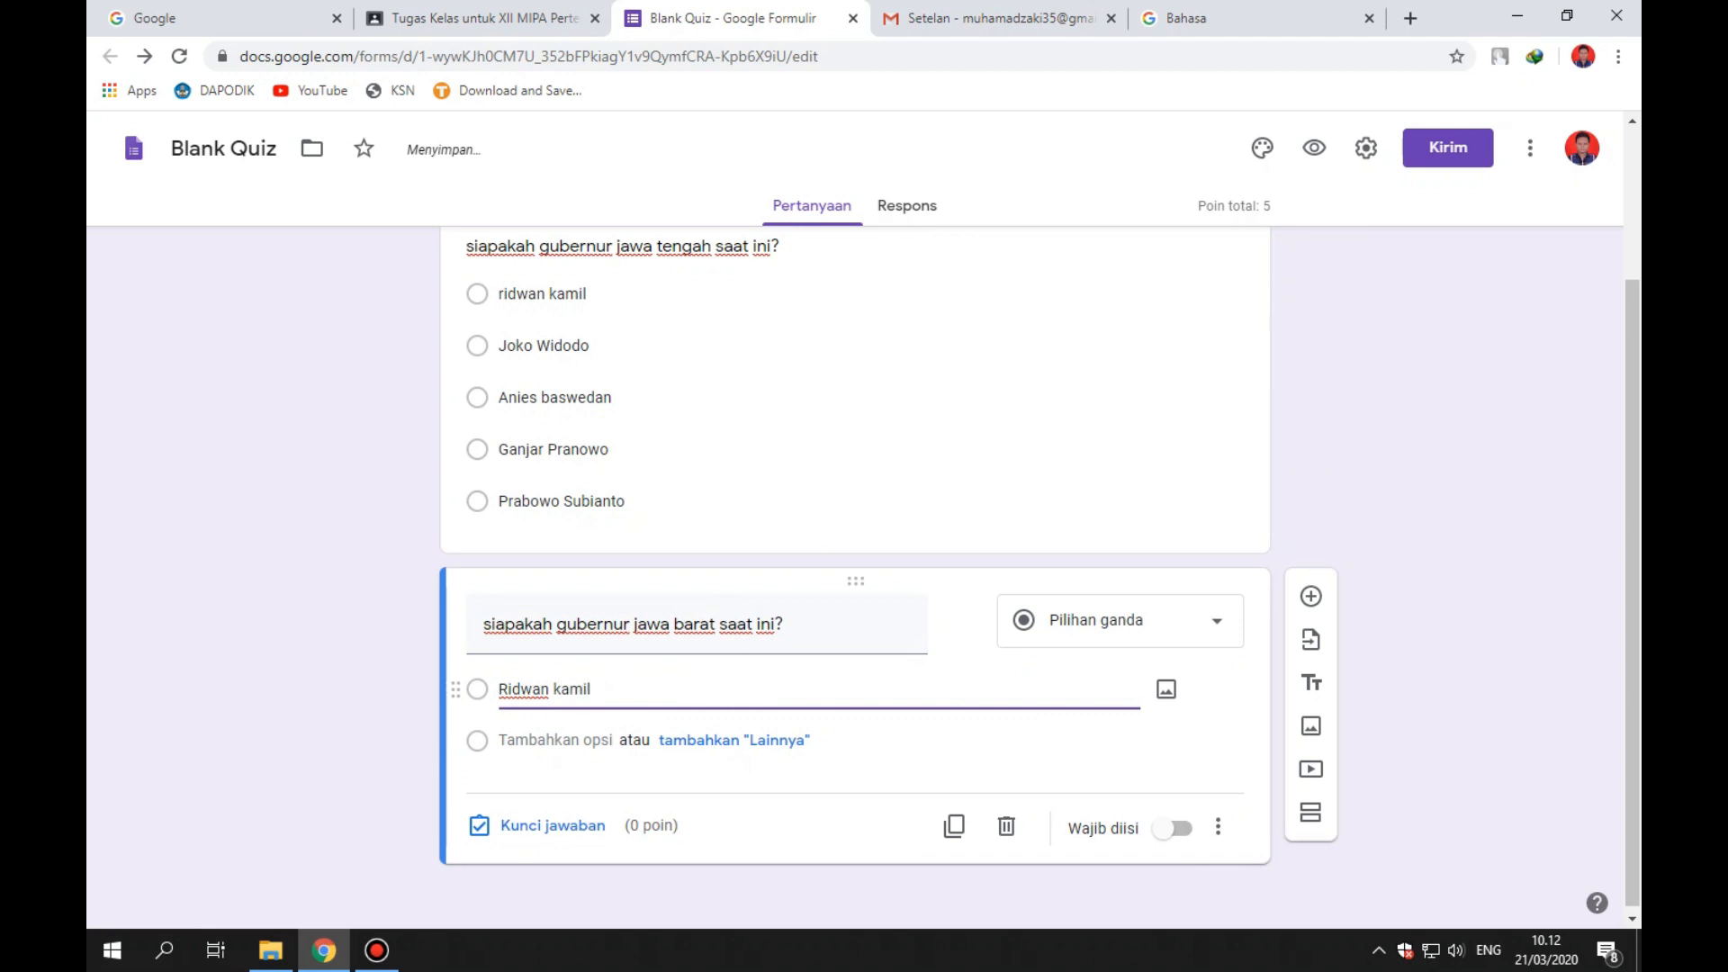
pyautogui.press('Return')
pyautogui.write('Joko widodo')
pyautogui.press('Return')
pyautogui.write('anies baswedan')
pyautogui.press('Return')
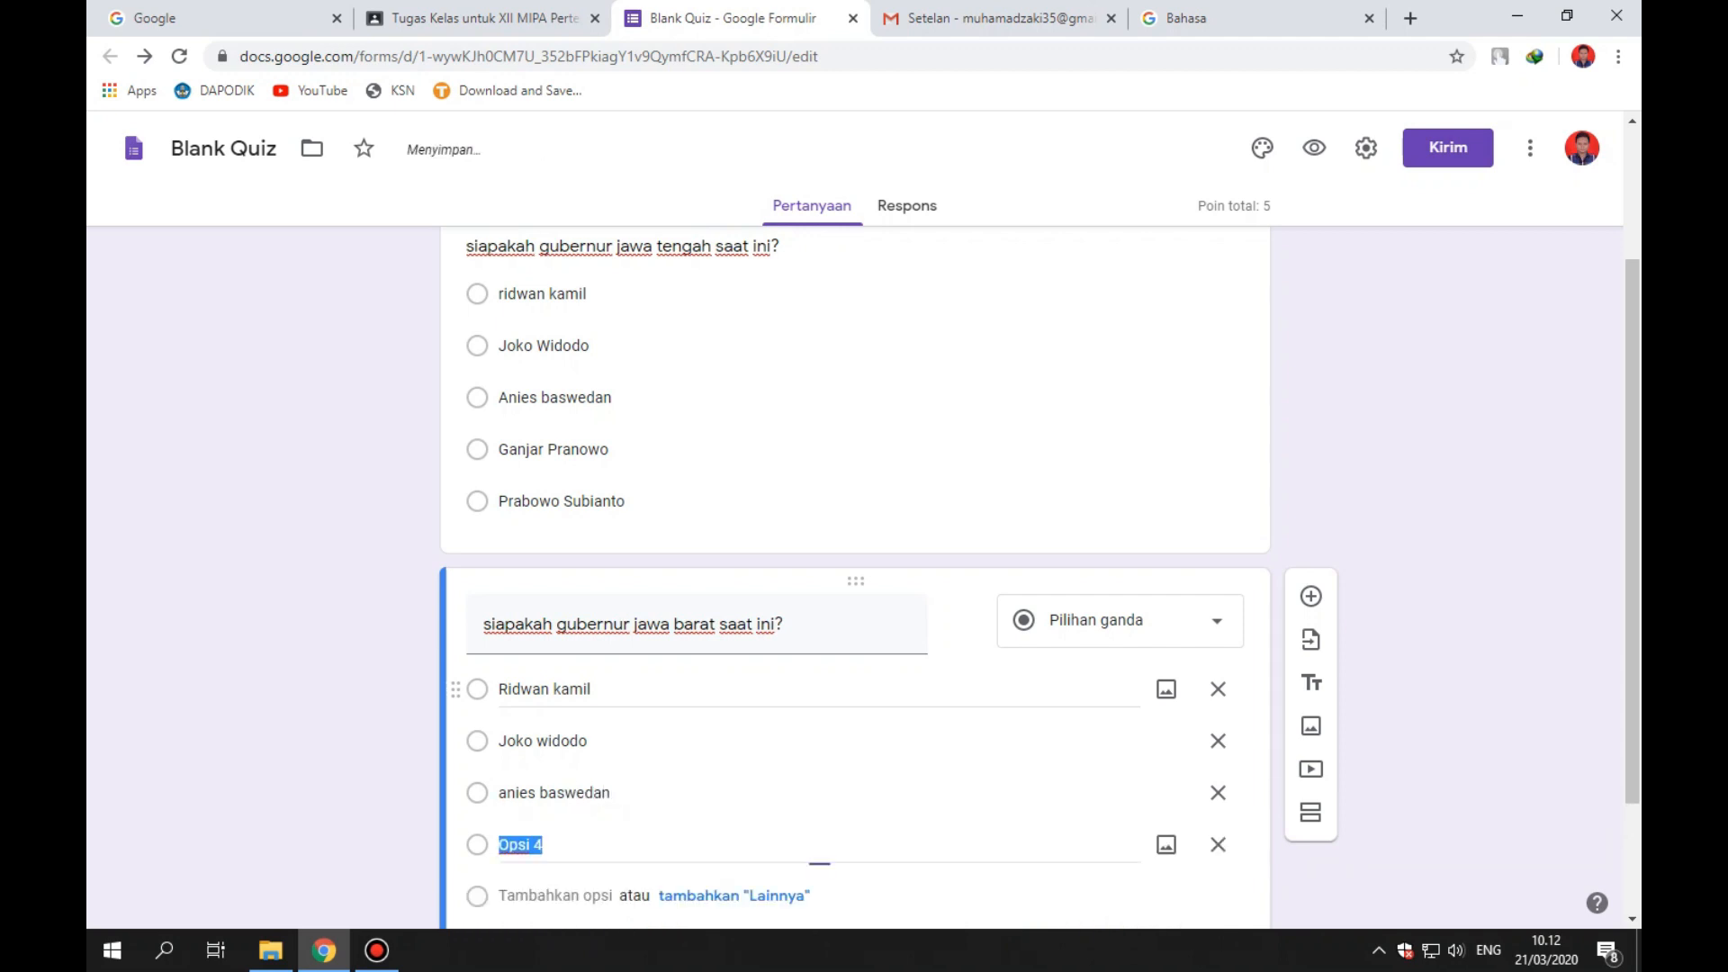
pyautogui.write('ganja')
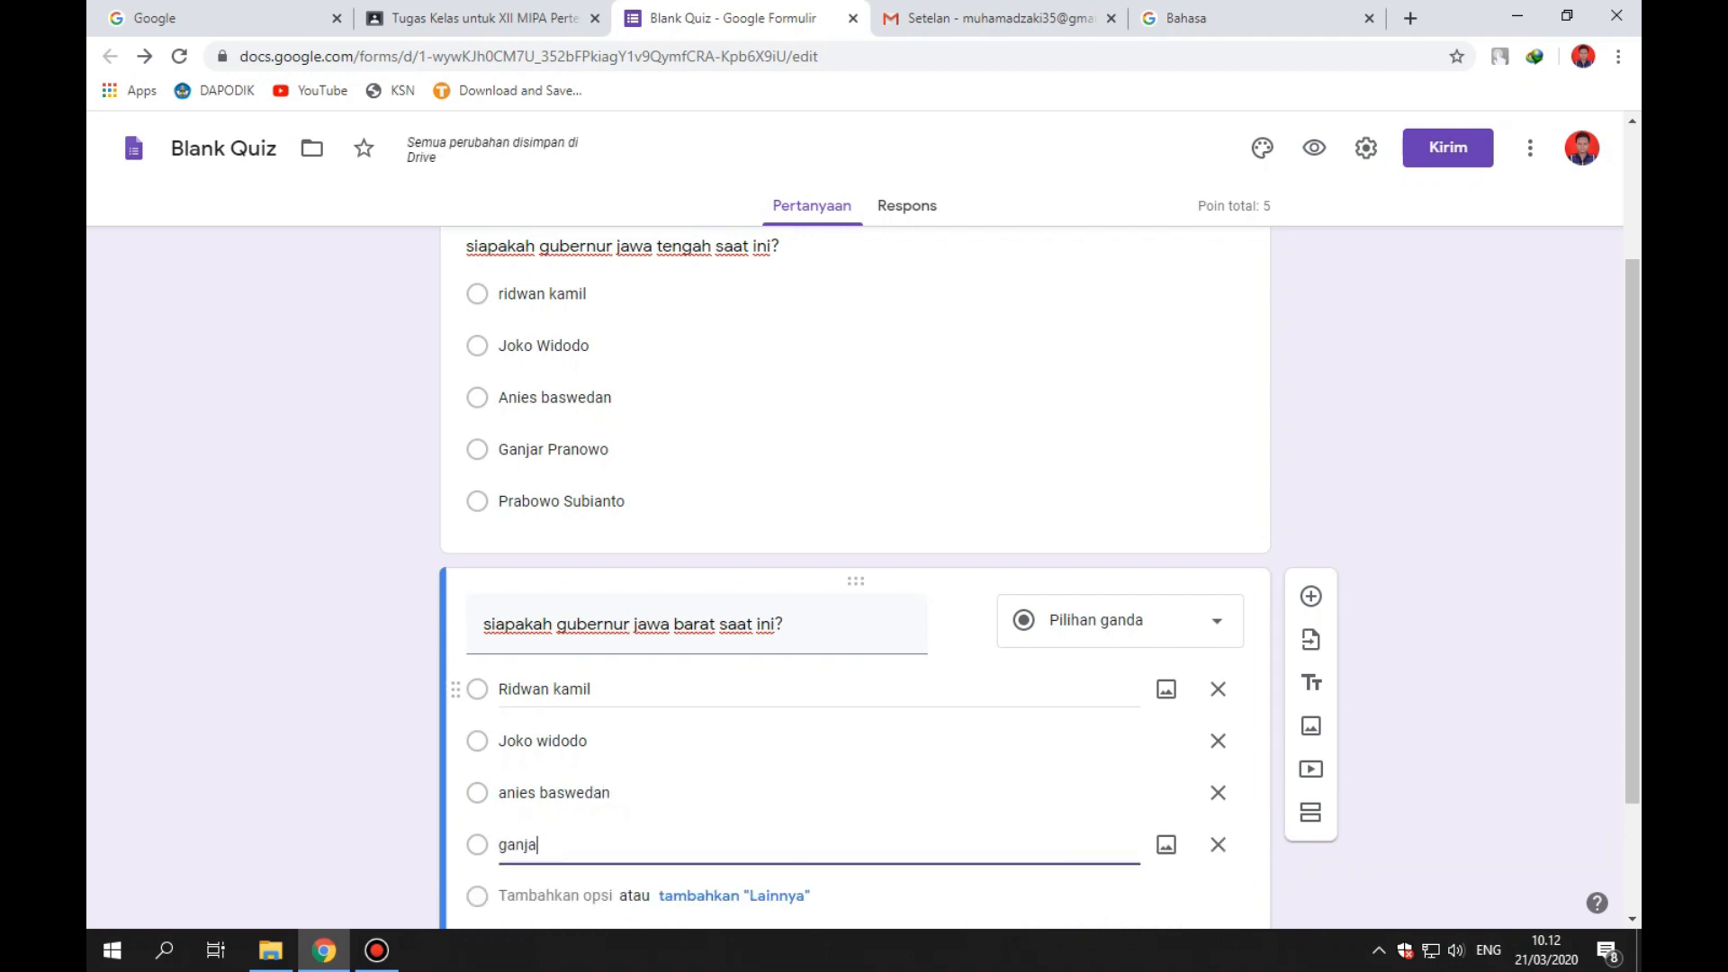
pyautogui.write('r pranowo')
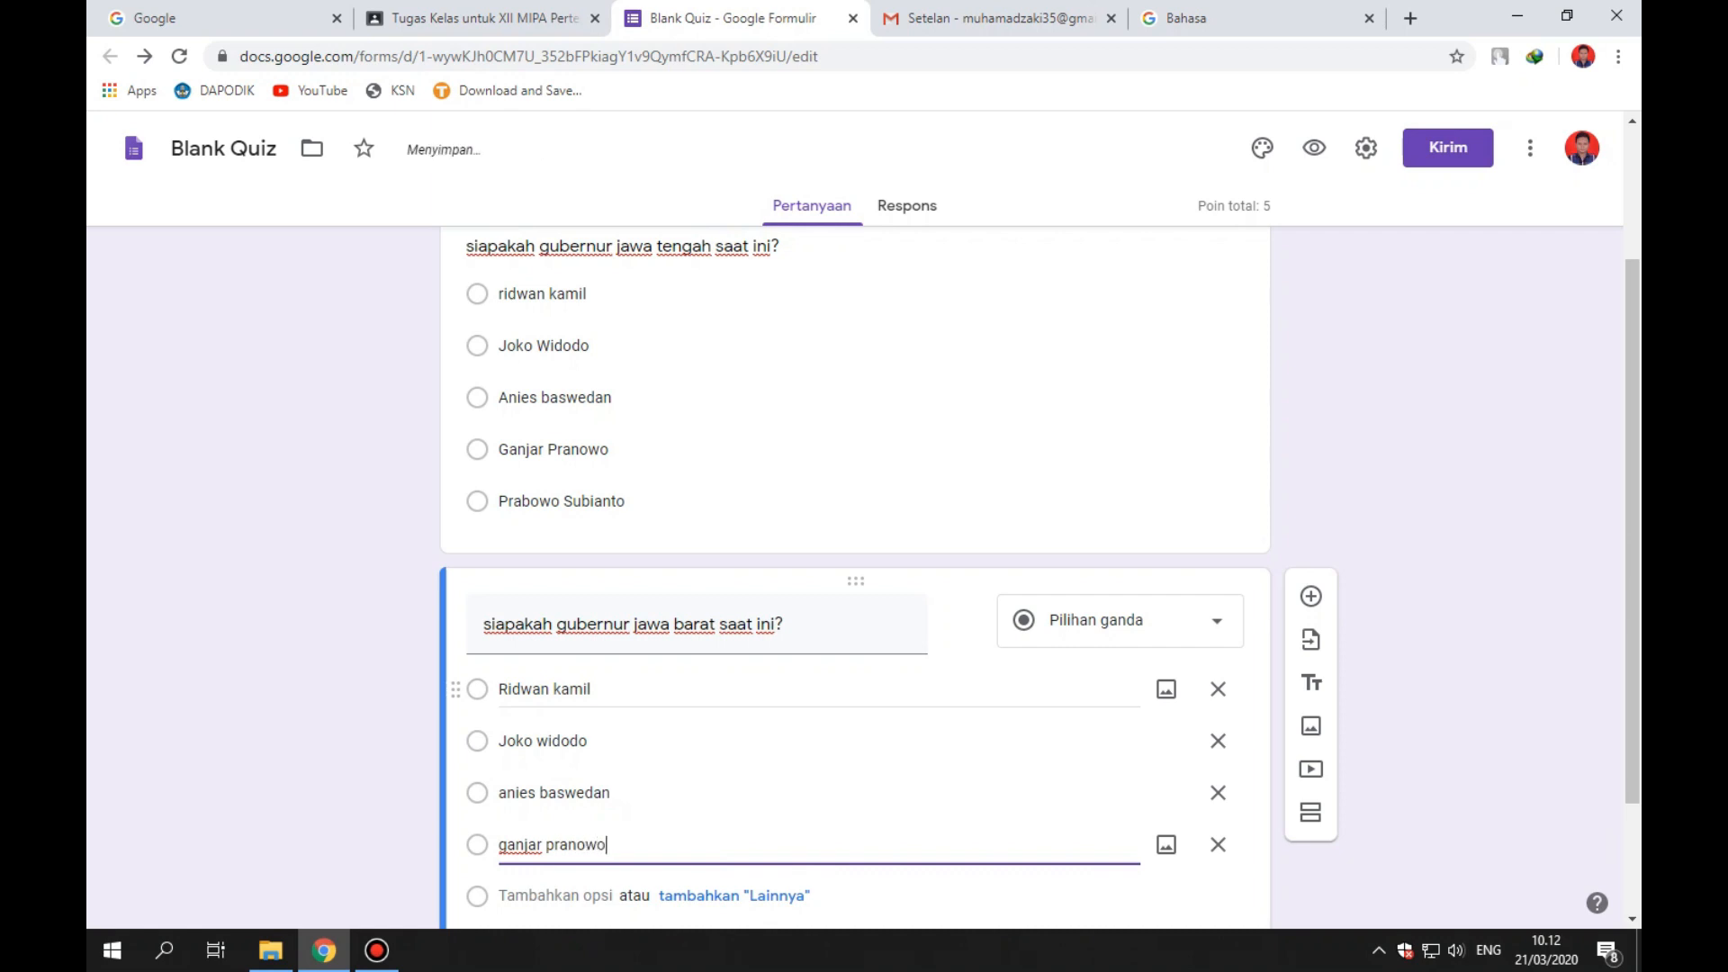
# Mark "Ridwan kamil" as the correct answer in the second question's answer key.
pyautogui.scroll(-2, 855, 576)
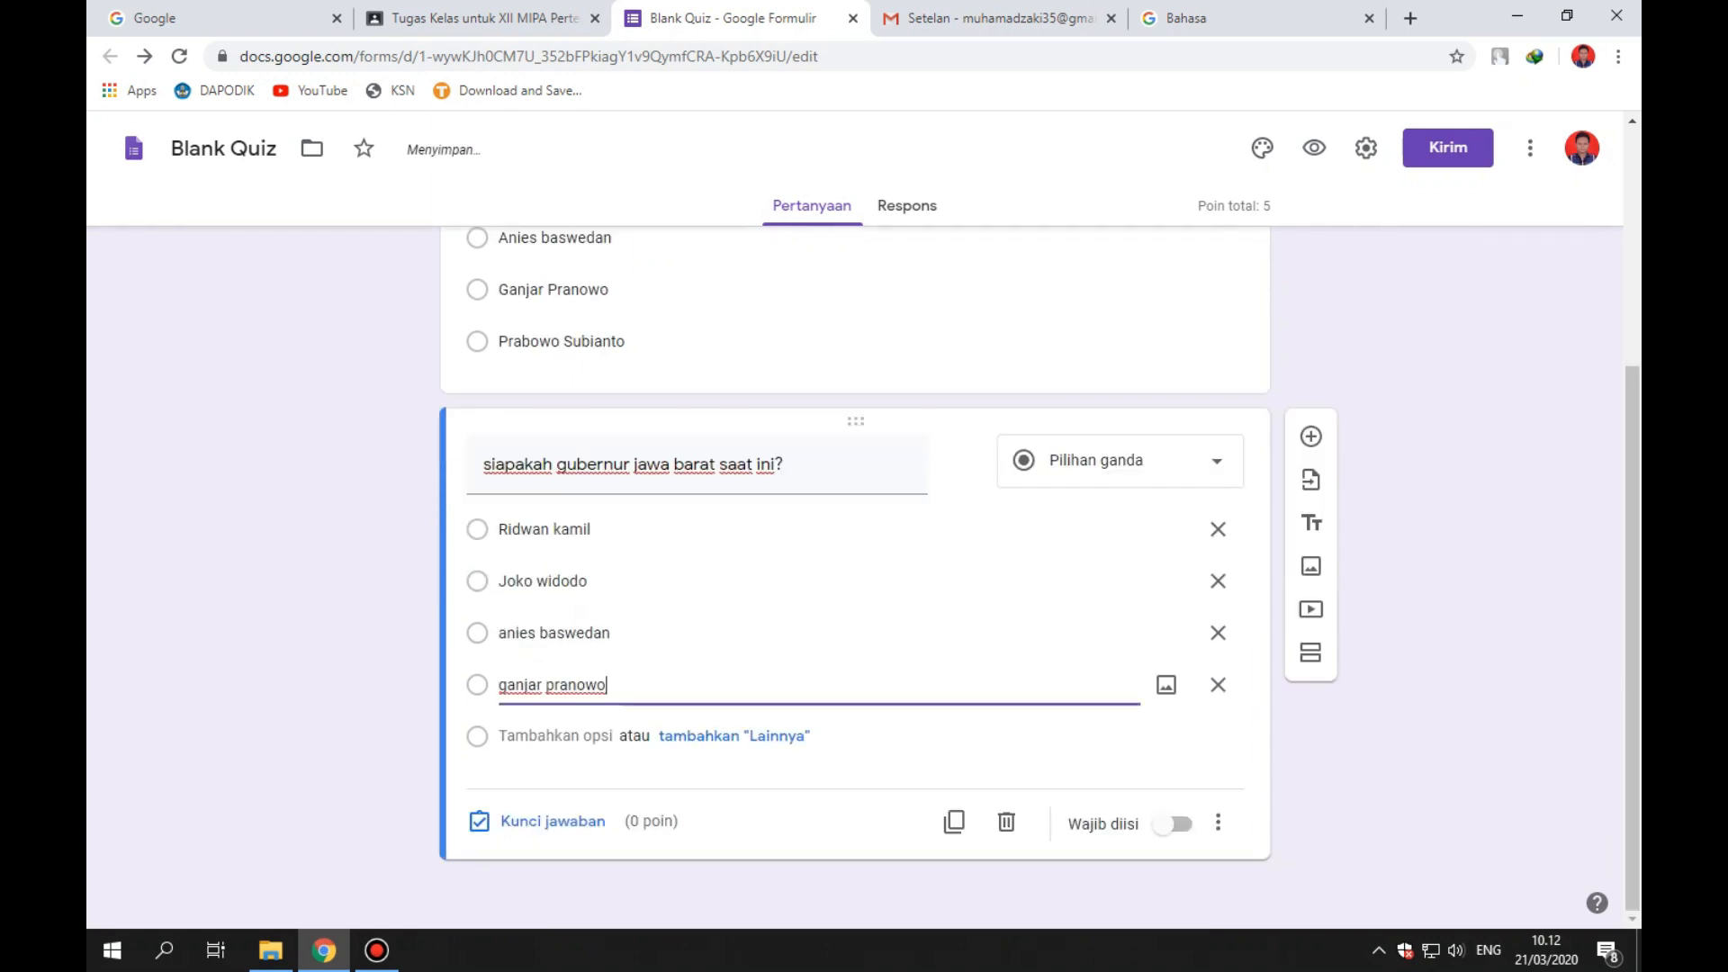
pyautogui.click(540, 822)
pyautogui.press('Tab')
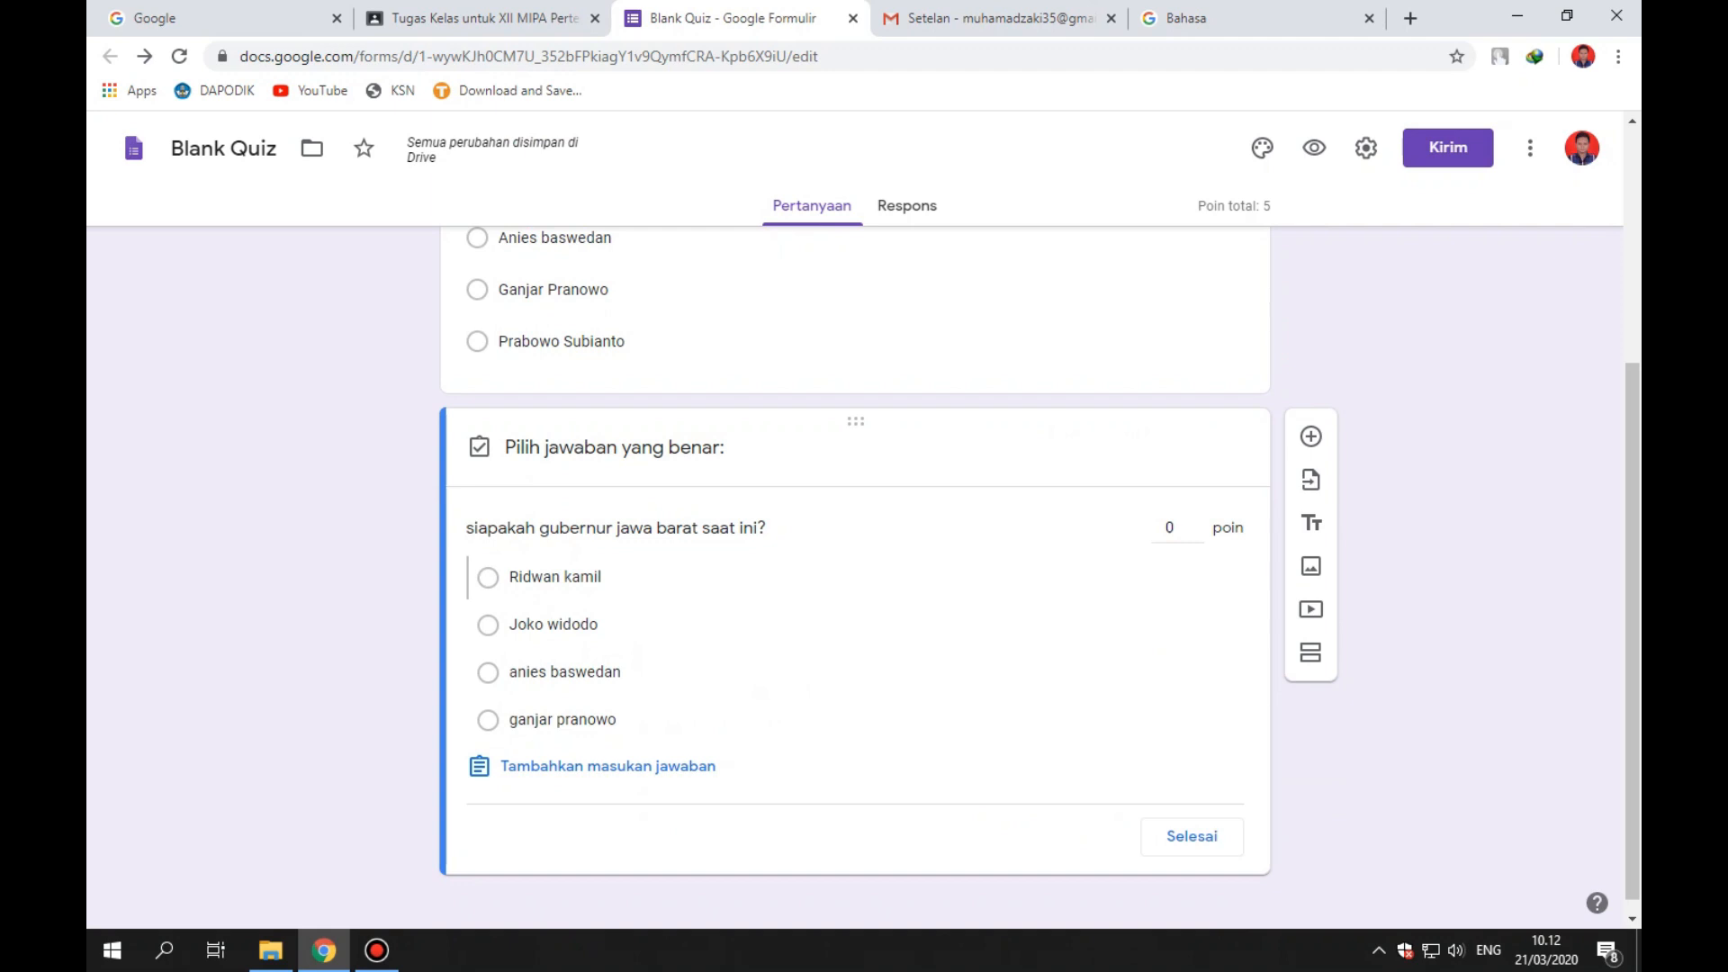
pyautogui.press('space')
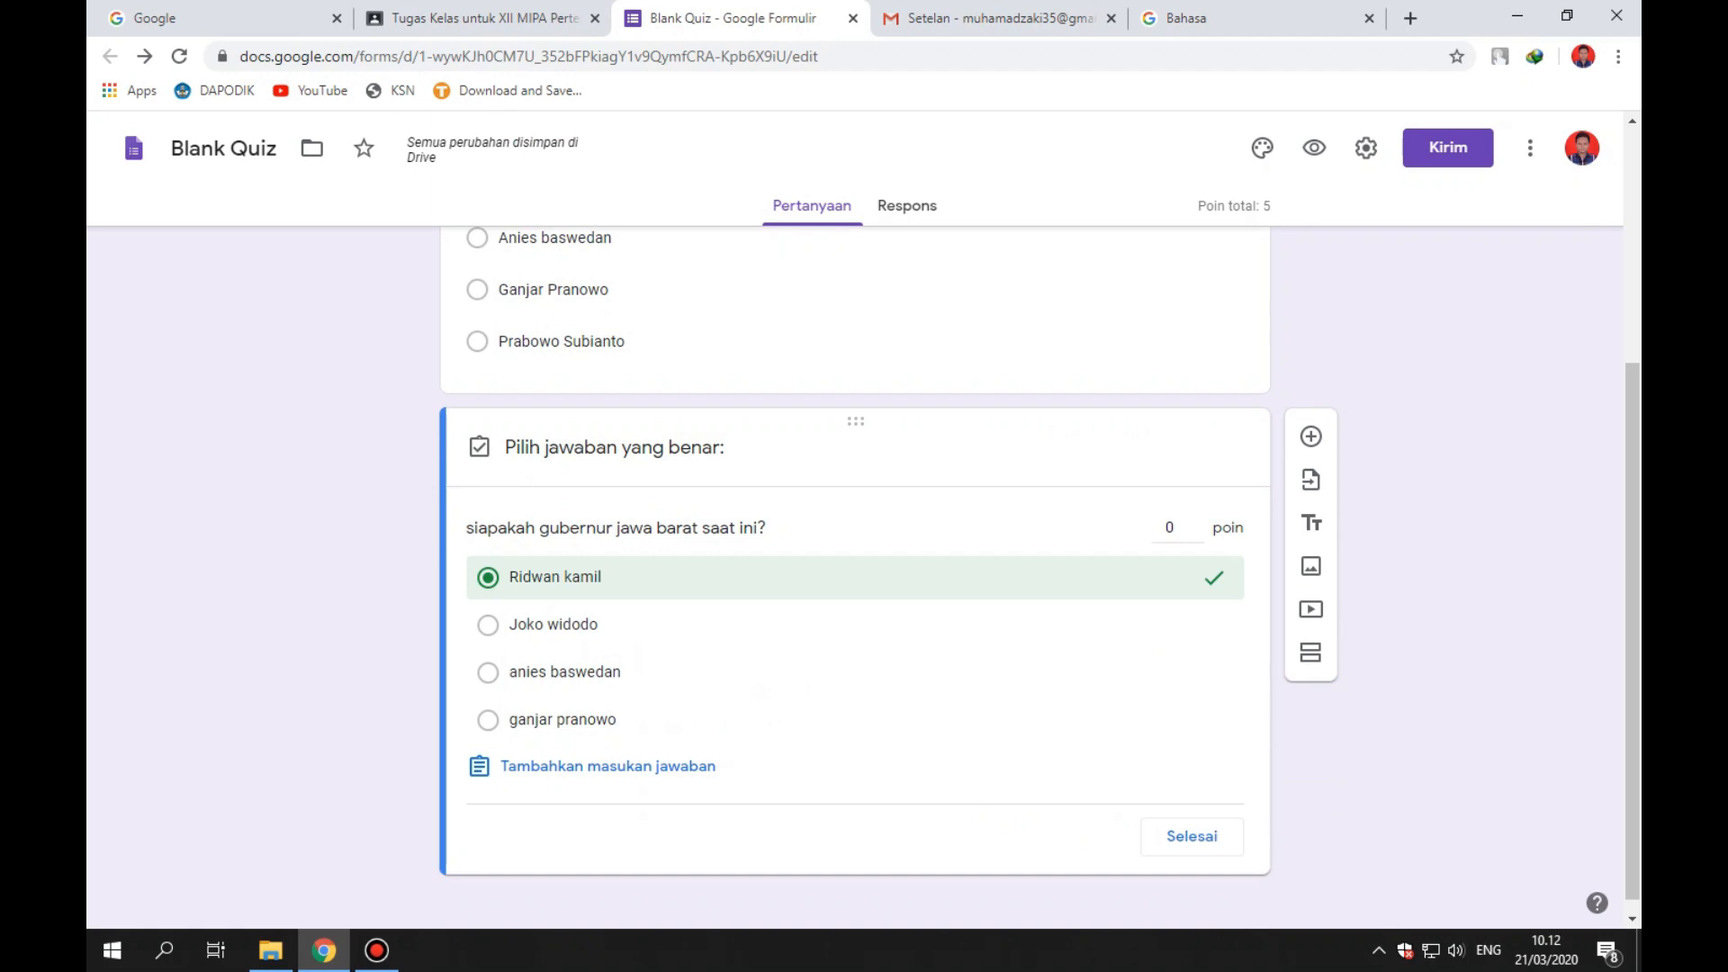
pyautogui.moveTo(698, 527); pyautogui.dragTo(617, 527)
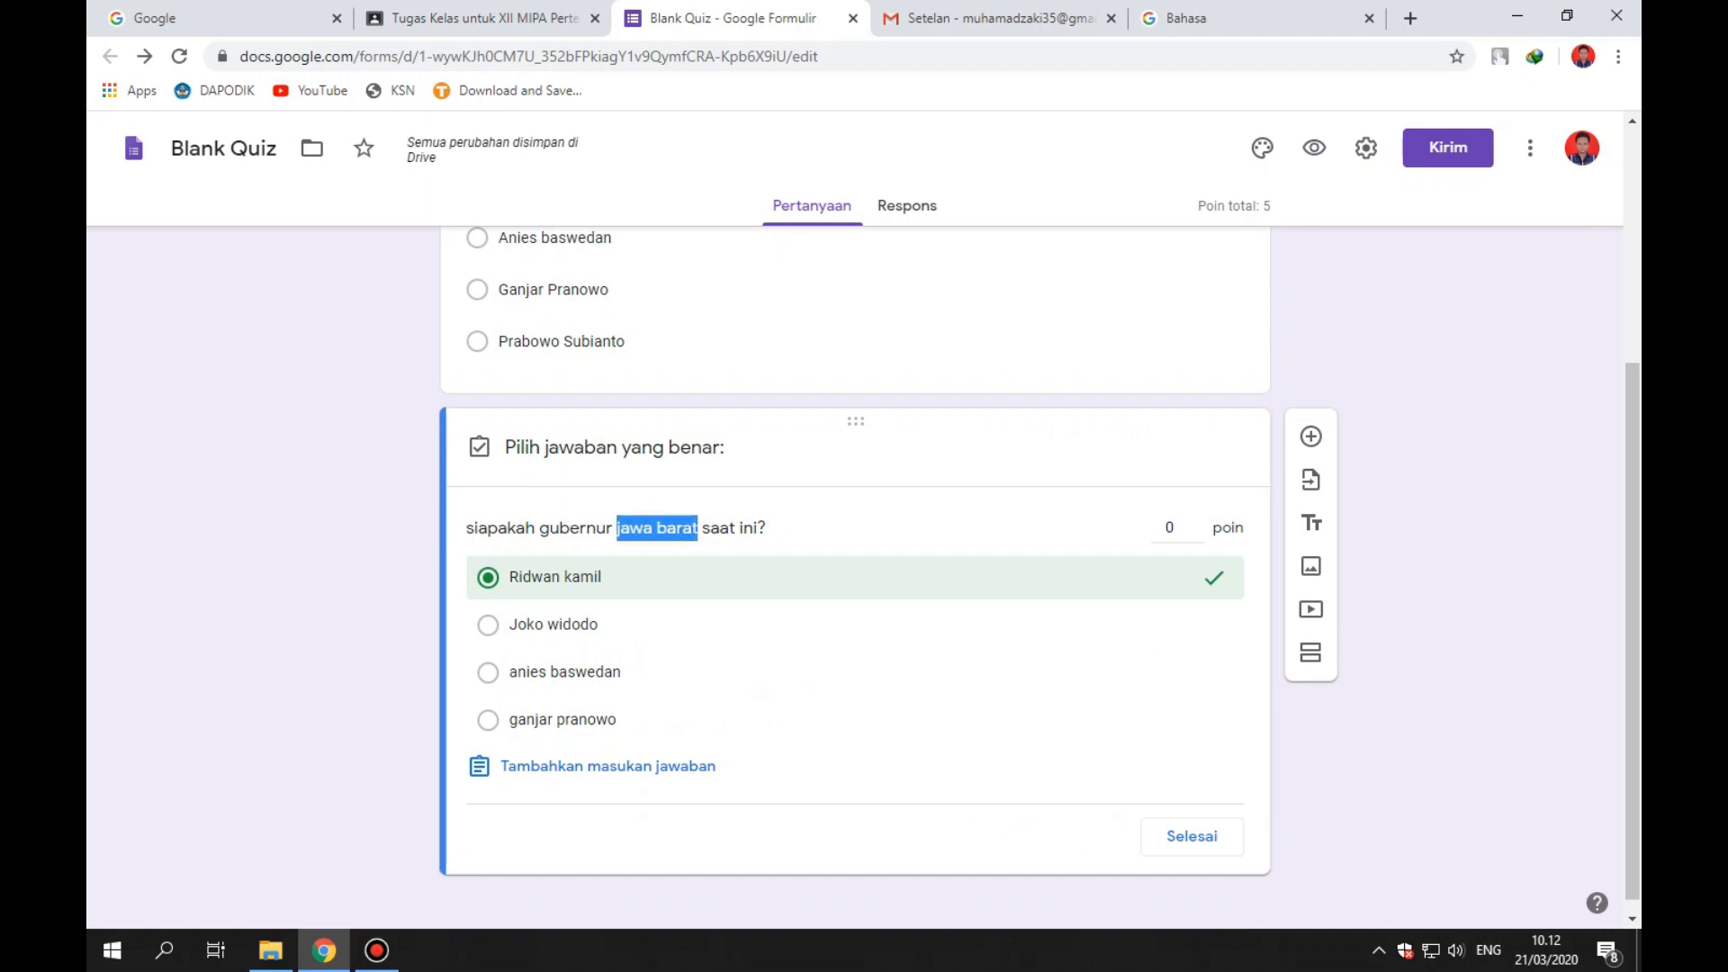
pyautogui.scroll(-1, 855, 575)
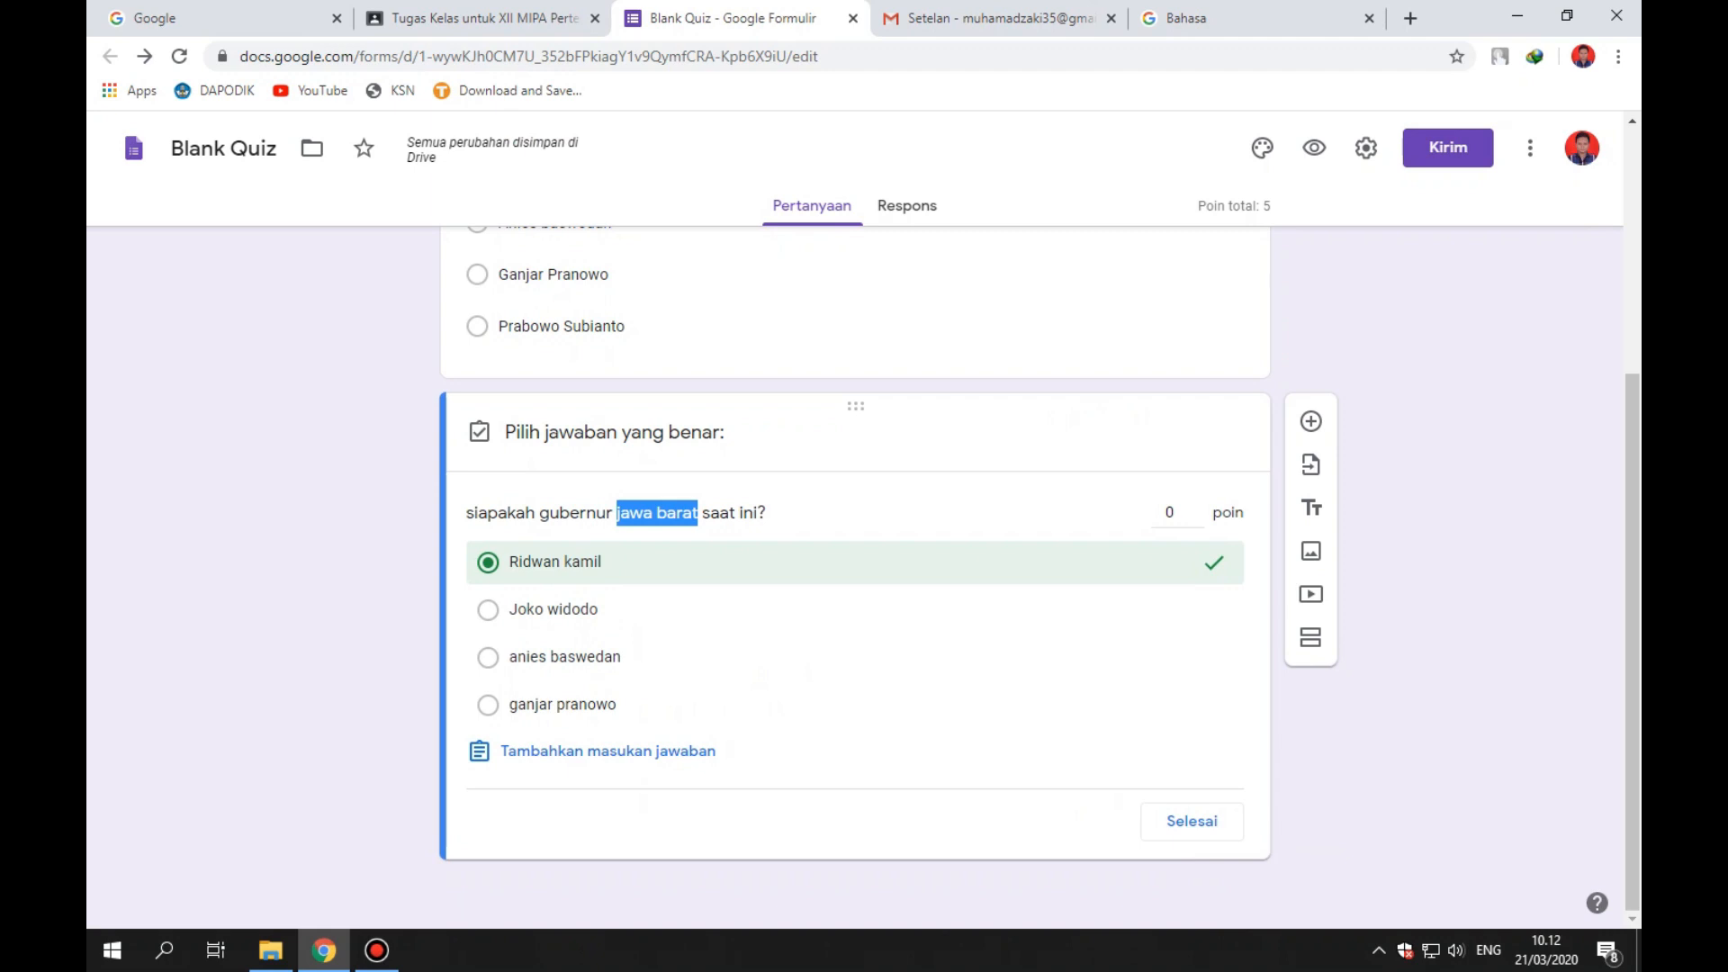
pyautogui.click(657, 514)
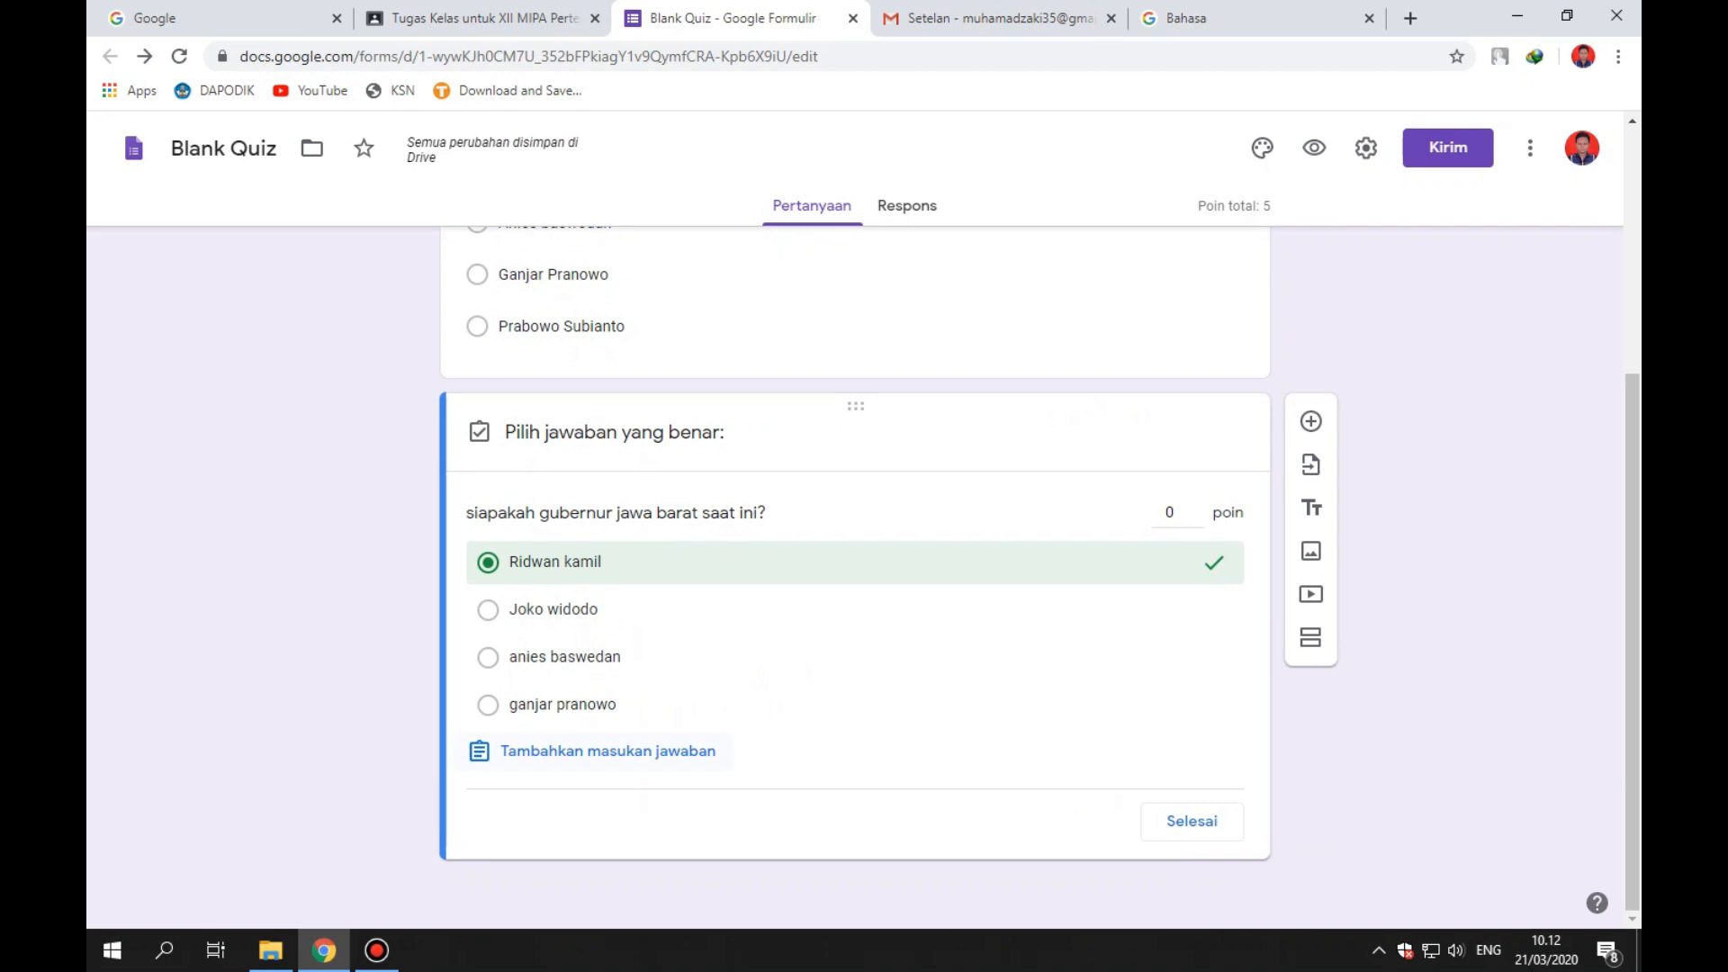
pyautogui.click(1191, 821)
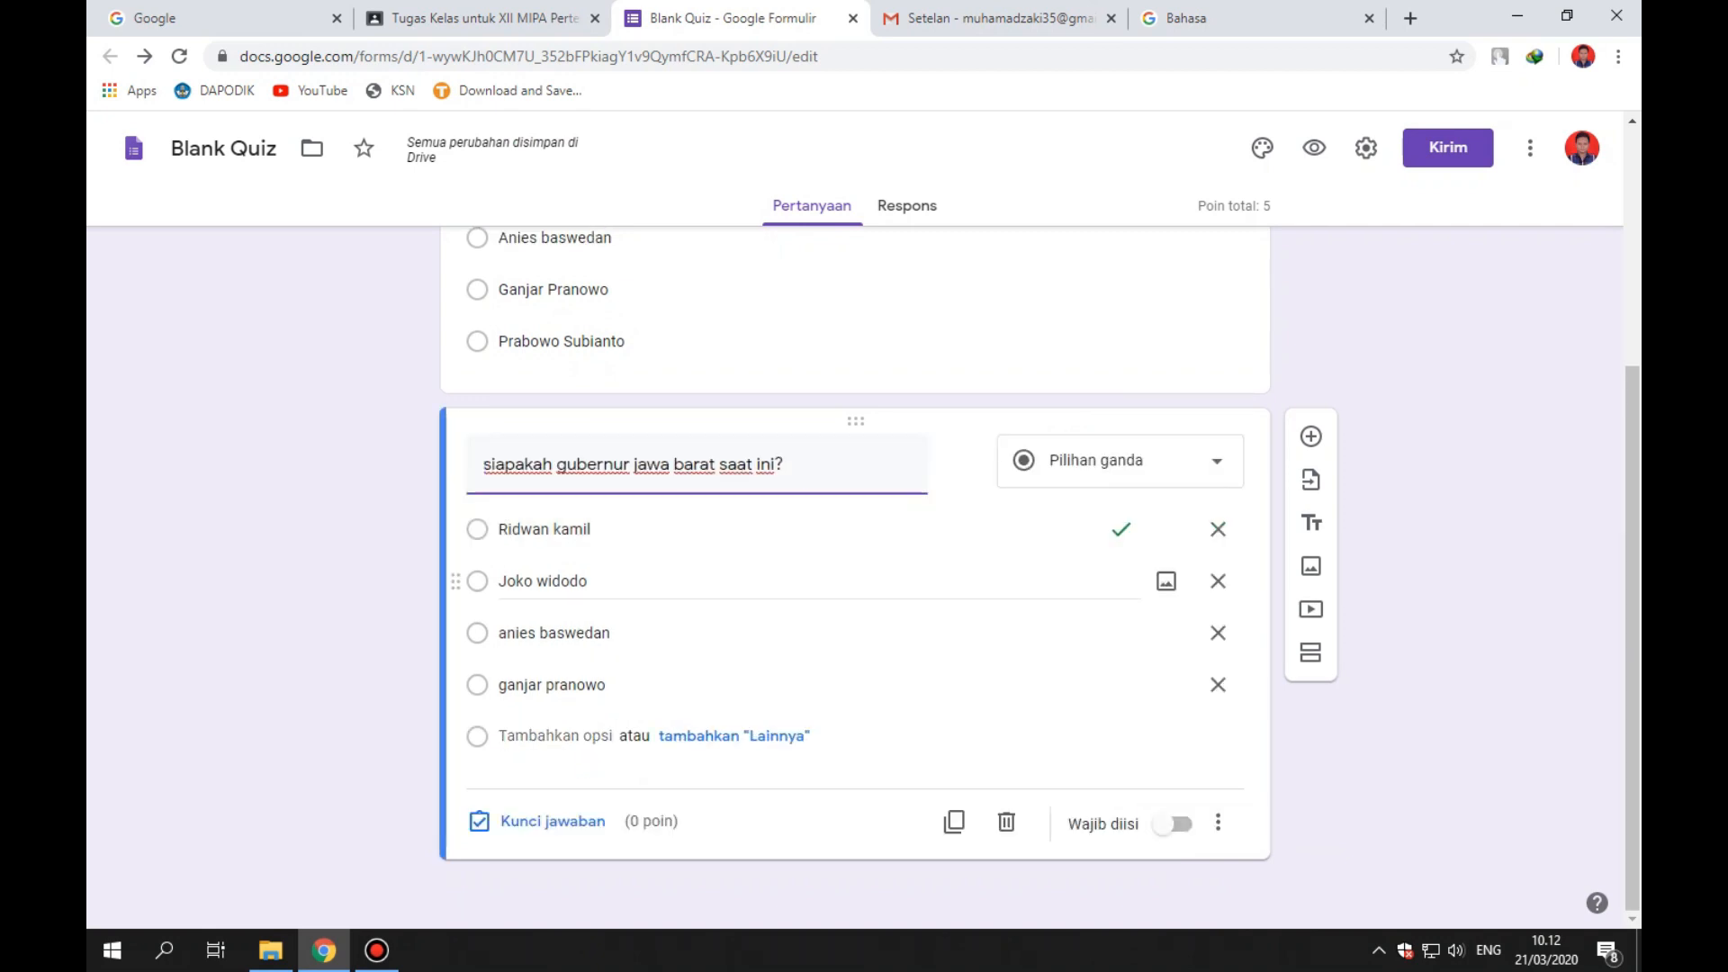
# Replace "jawa barat" with "DKI jakarta" in the second question's text.
pyautogui.hotkey('shift', 'Left')
pyautogui.hotkey('shift', 'Left')
pyautogui.hotkey('shift', 'Left')
pyautogui.hotkey('shift', 'Left')
pyautogui.hotkey('shift', 'Left')
pyautogui.hotkey('shift', 'Left')
pyautogui.hotkey('shift', 'Left')
pyautogui.hotkey('shift', 'Left')
pyautogui.hotkey('shift', 'Left')
pyautogui.hotkey('shift', 'Left')
pyautogui.write('DK')
pyautogui.write('I jaka')
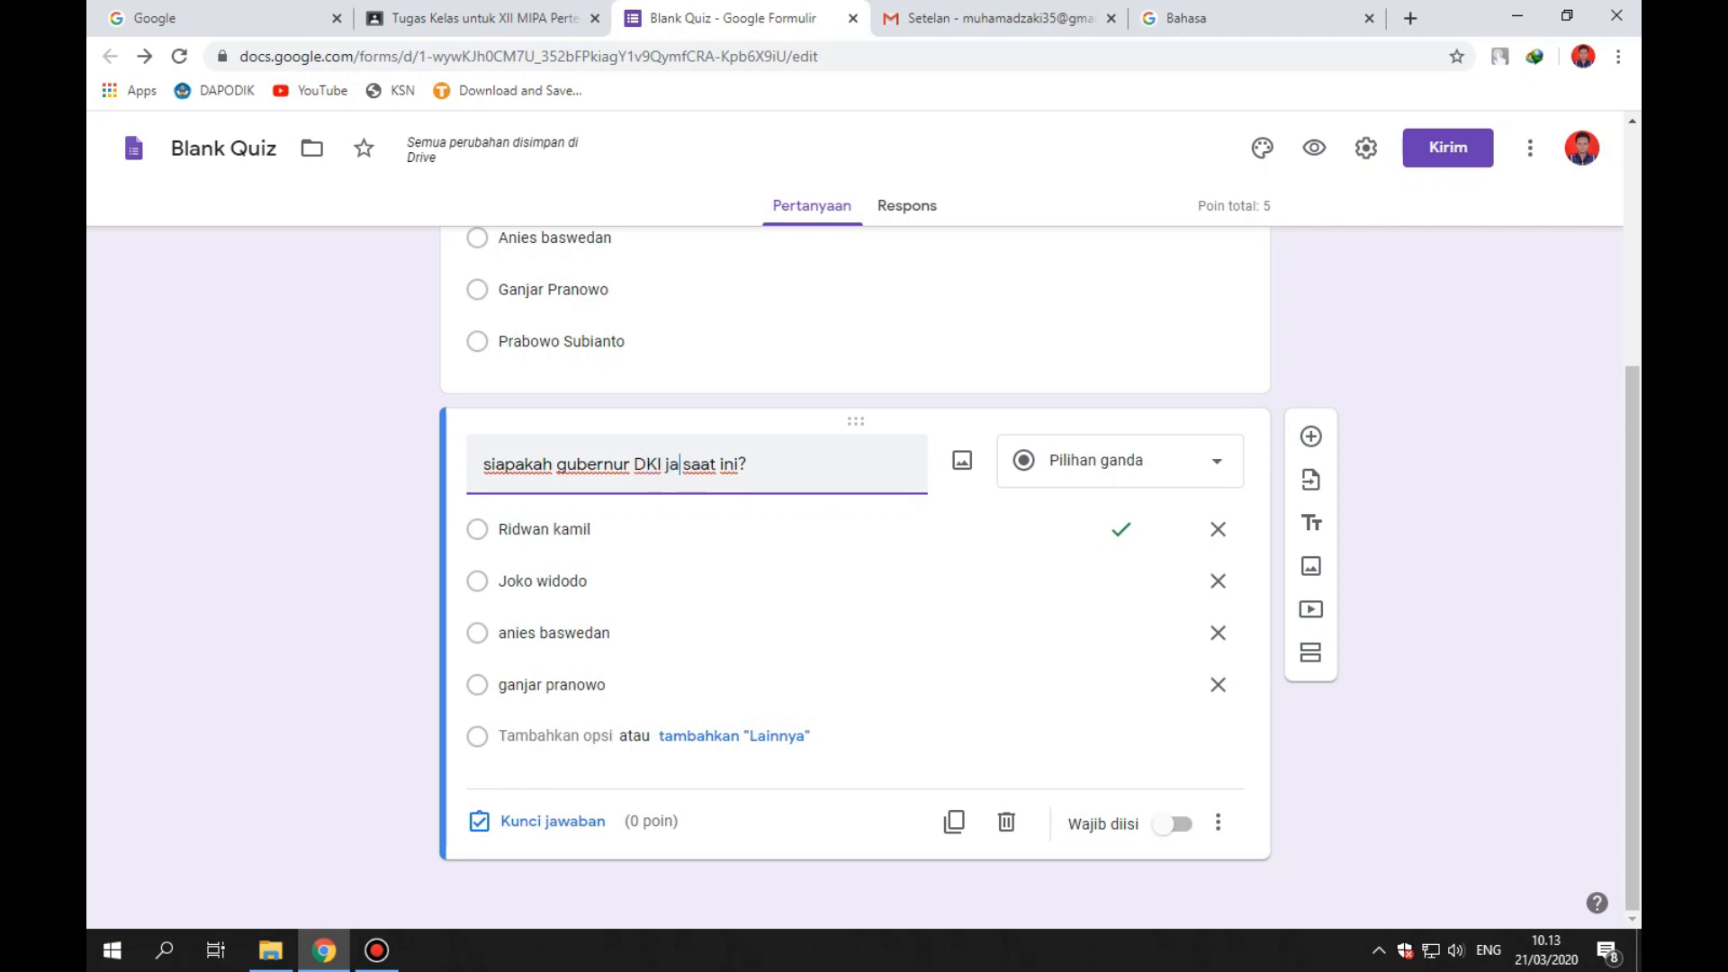
pyautogui.write('rta')
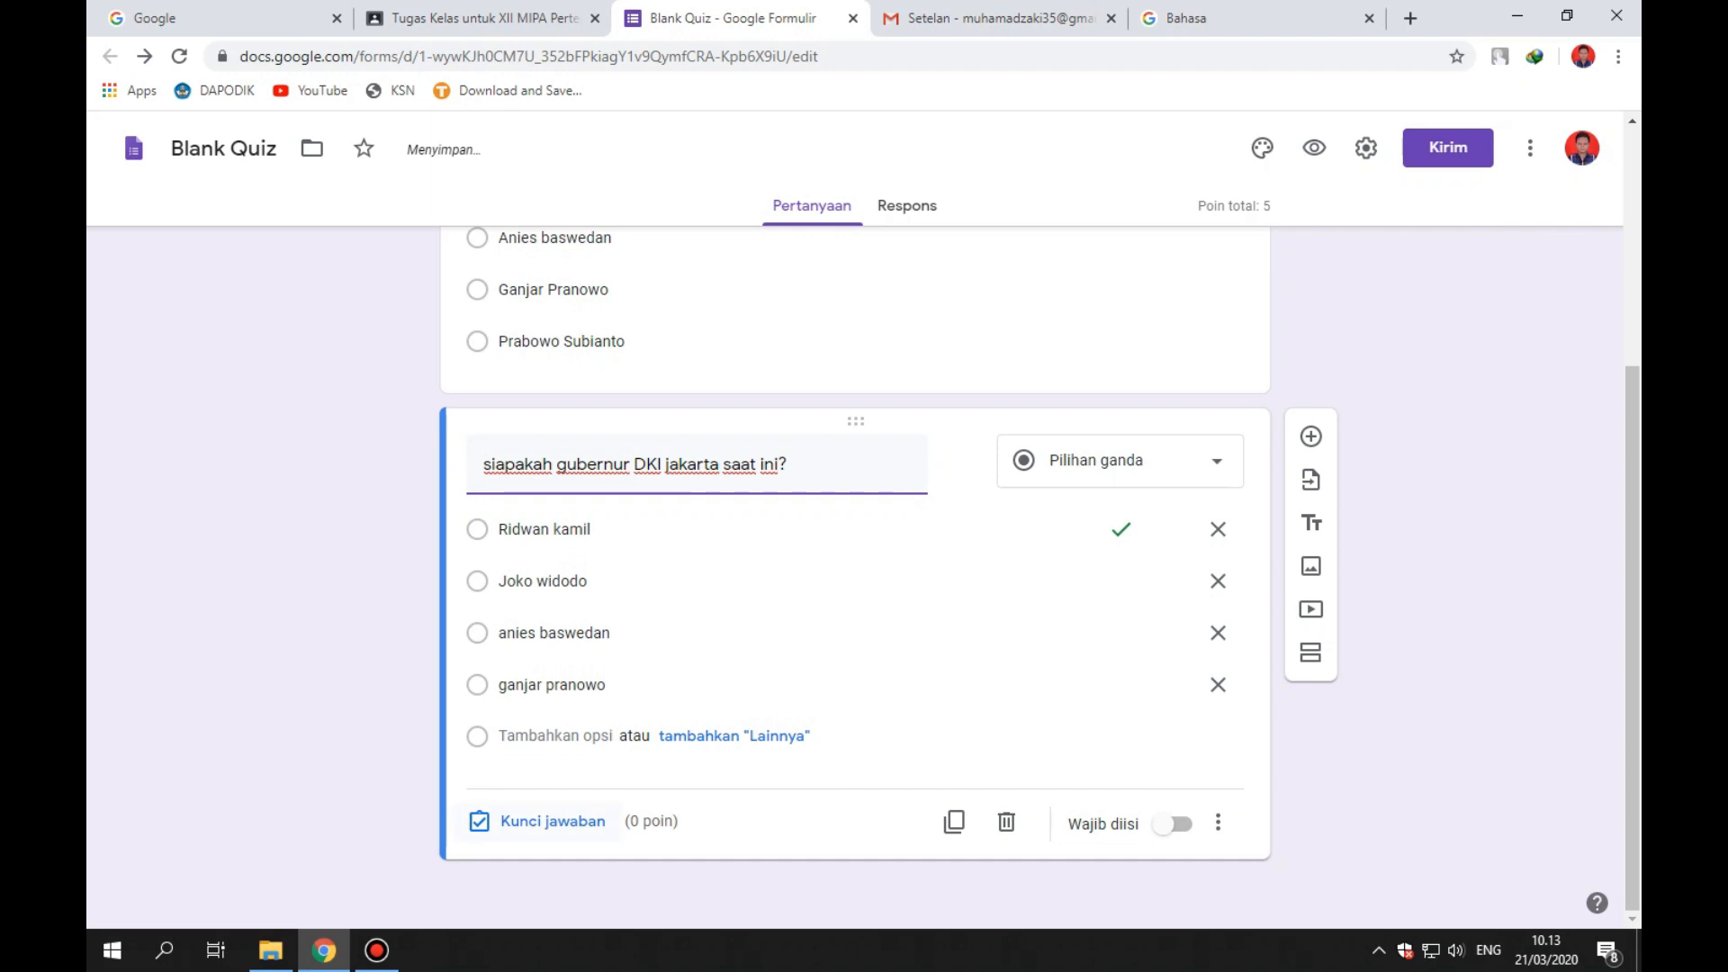
# Mark "anies baswedan" as a correct answer to the DKI jakarta question.
pyautogui.click(553, 821)
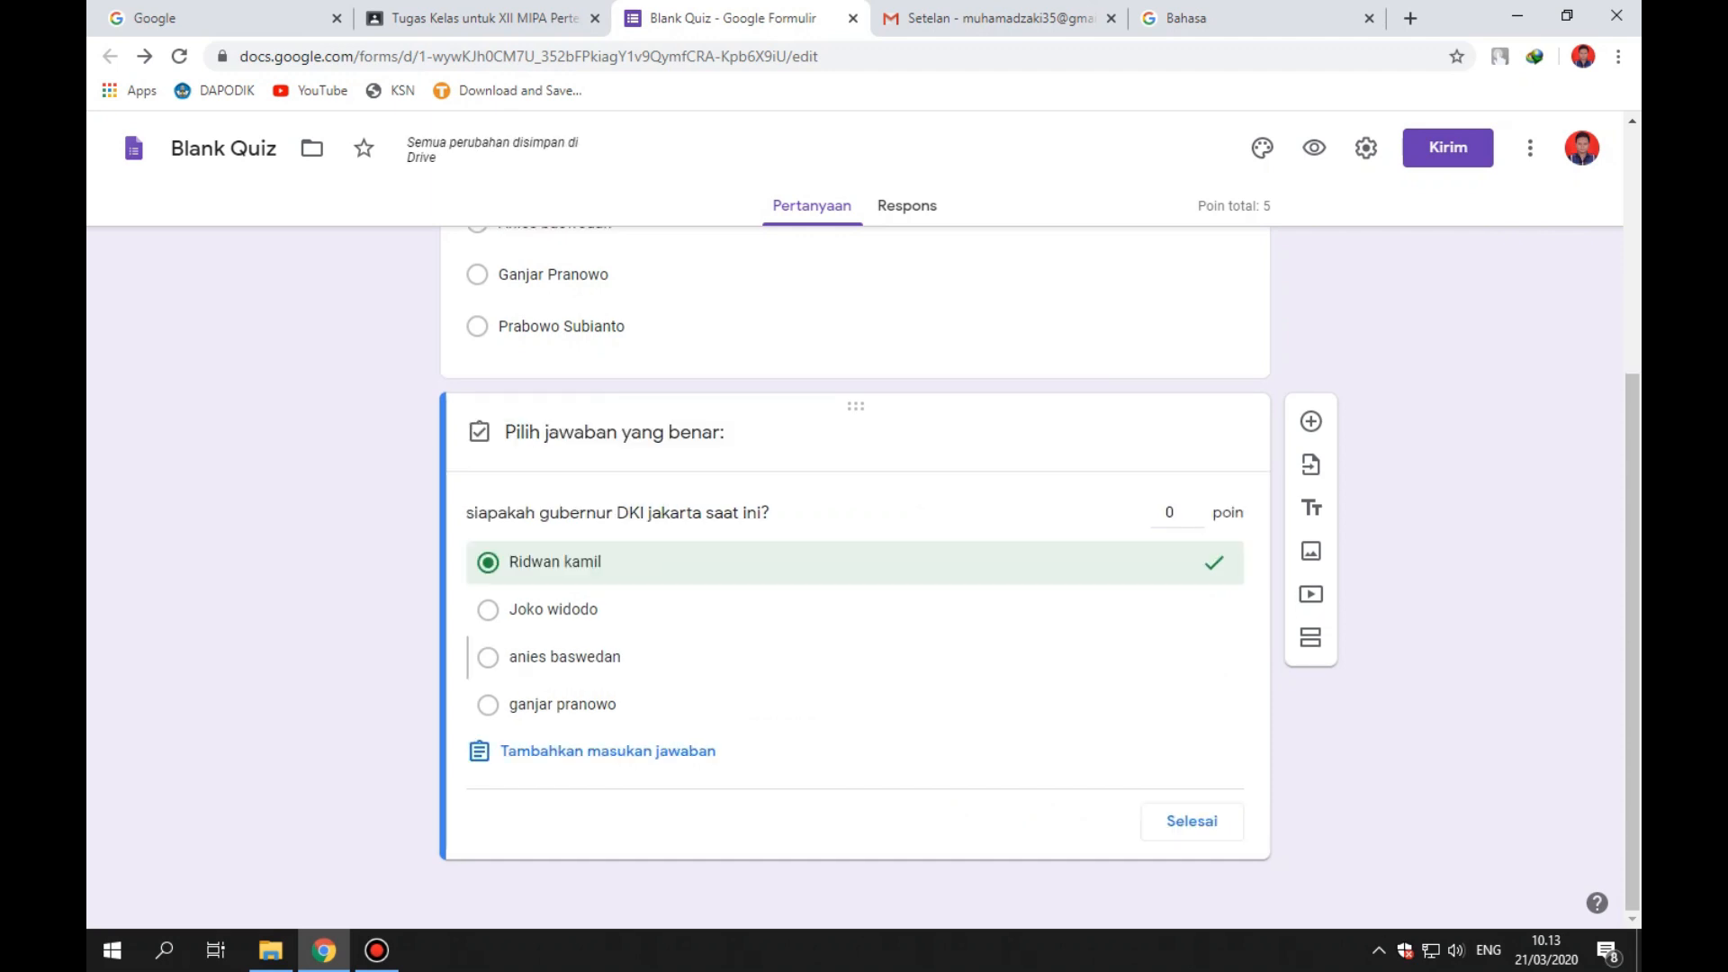
pyautogui.click(540, 656)
pyautogui.click(1192, 821)
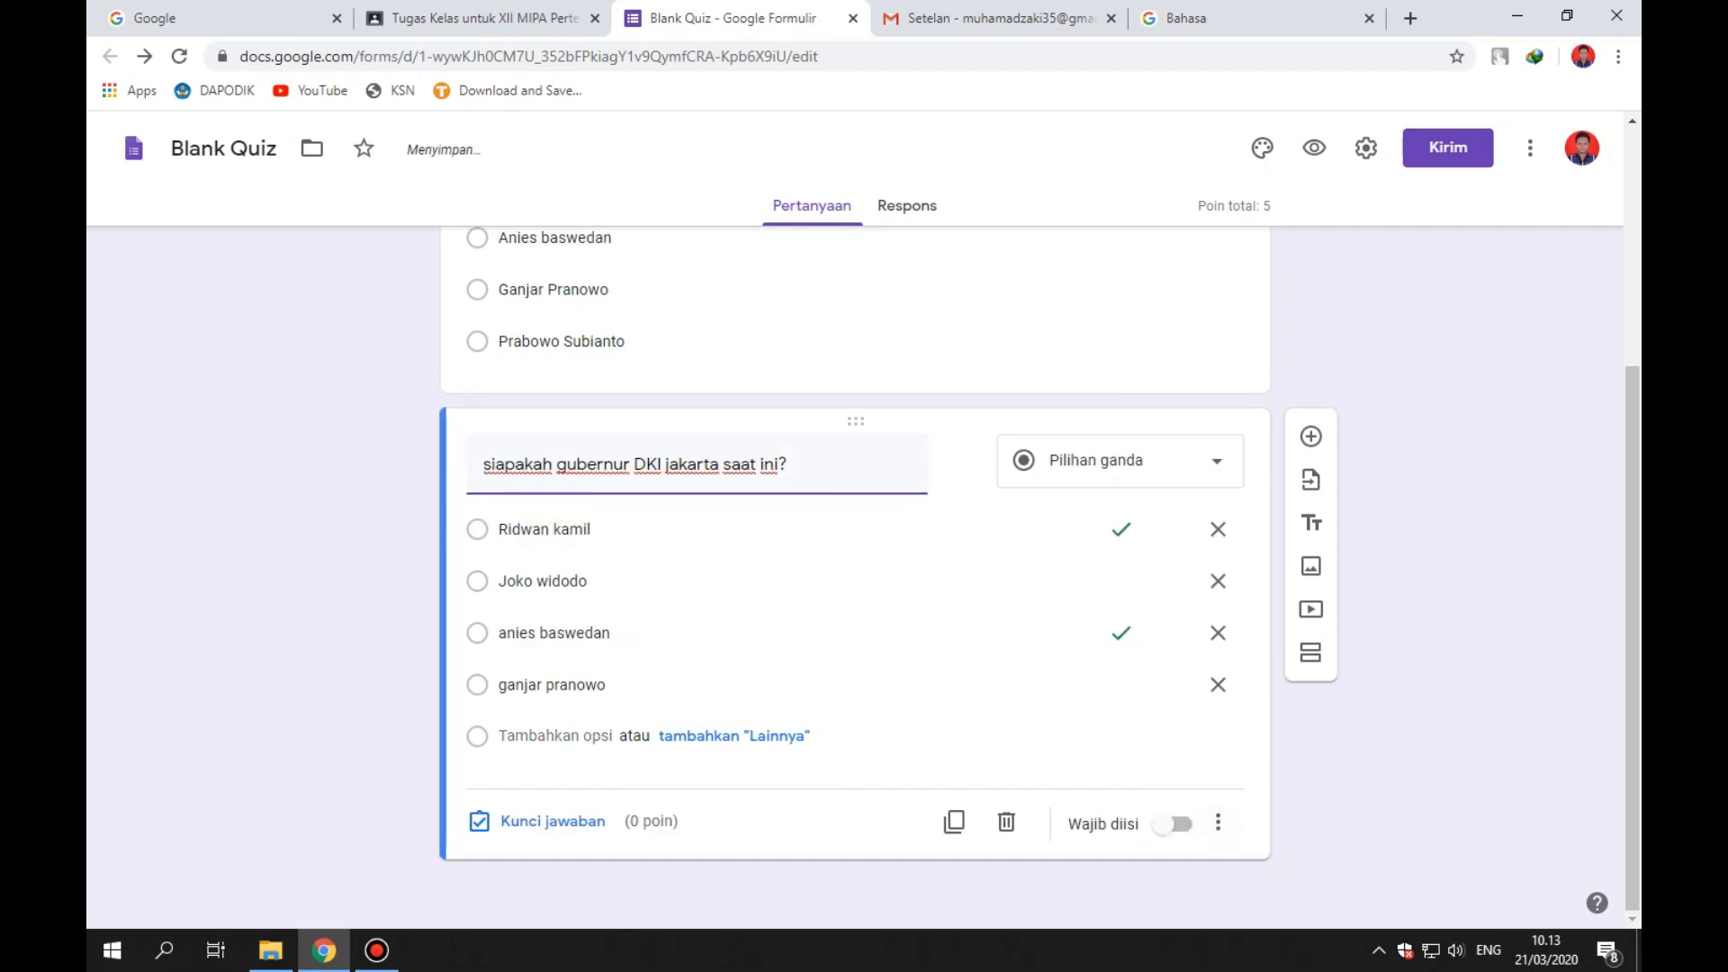
# Set the point value of the DKI jakarta question to 5 in its answer key.
pyautogui.scroll(4, 855, 576)
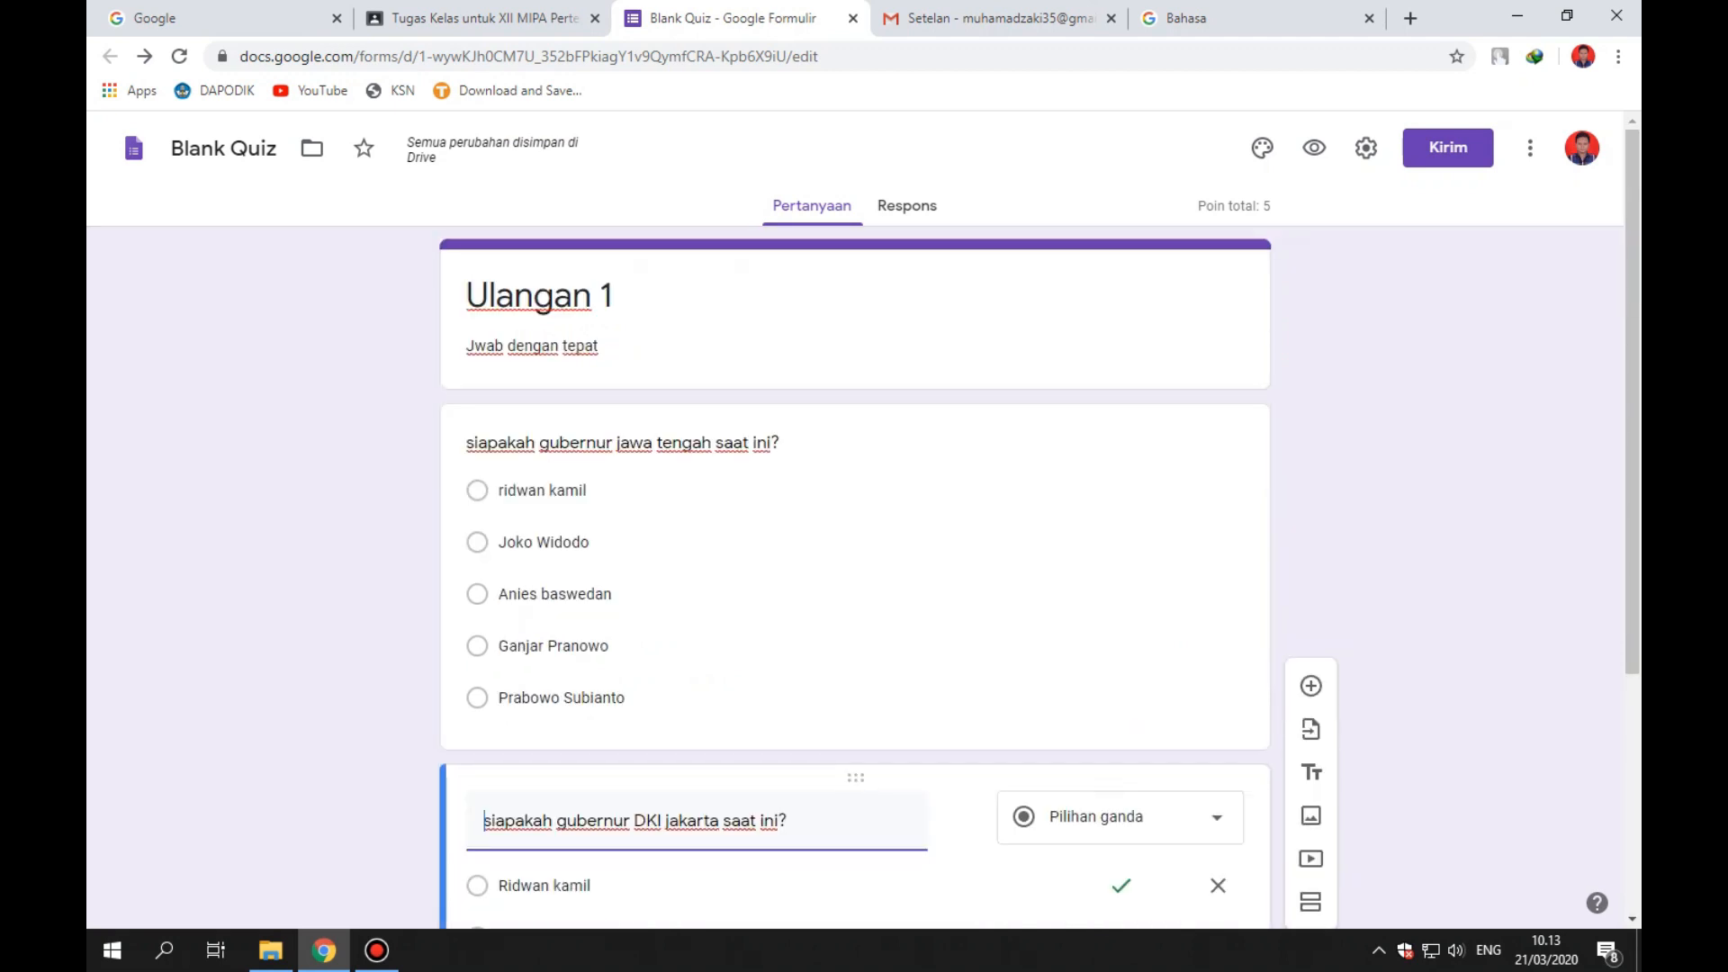
pyautogui.scroll(-4, 855, 576)
pyautogui.scroll(1, 855, 576)
pyautogui.scroll(4, 854, 576)
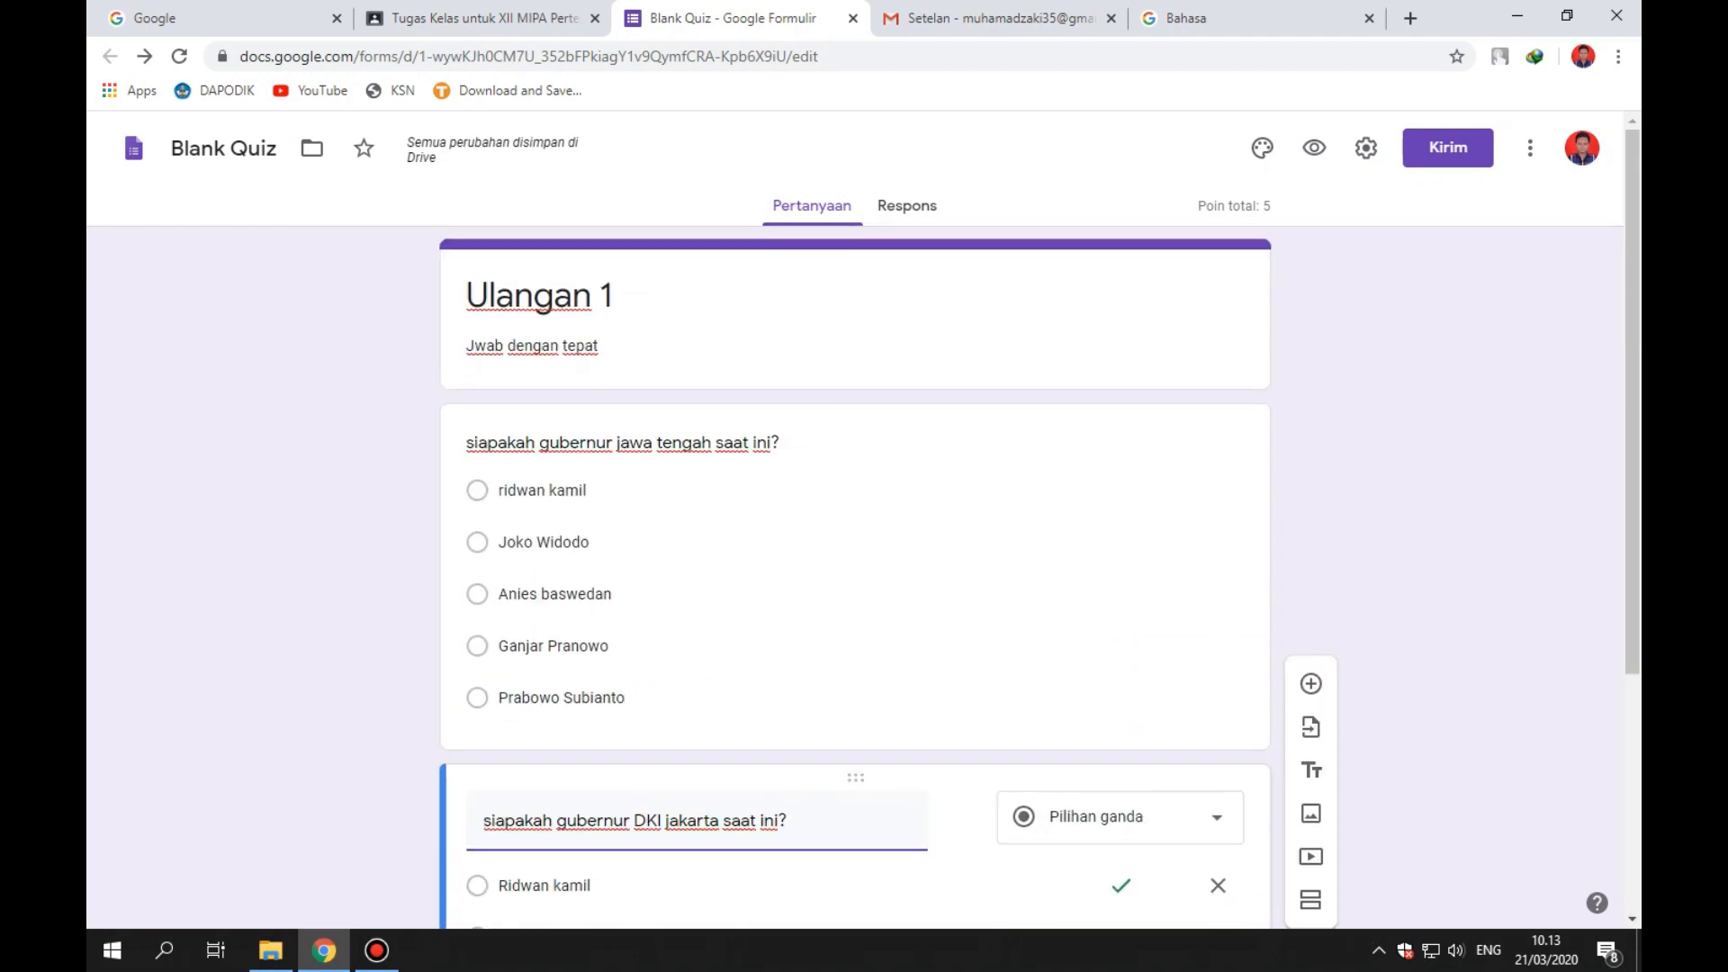
pyautogui.scroll(-4, 855, 576)
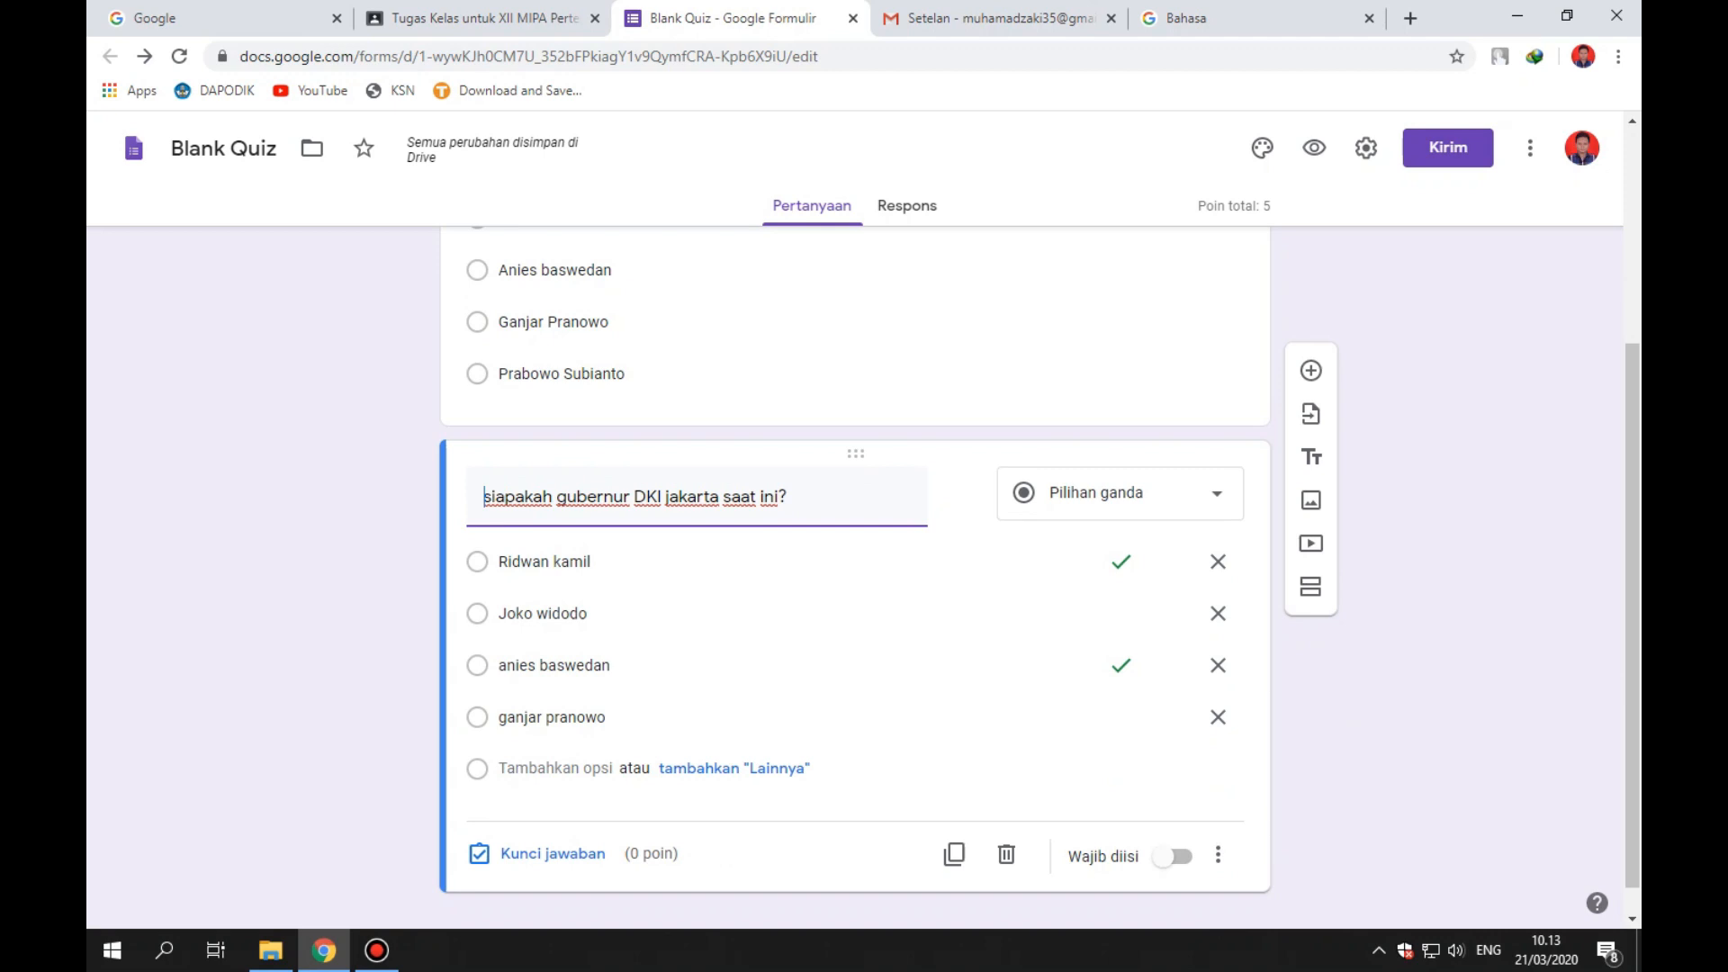
pyautogui.click(547, 819)
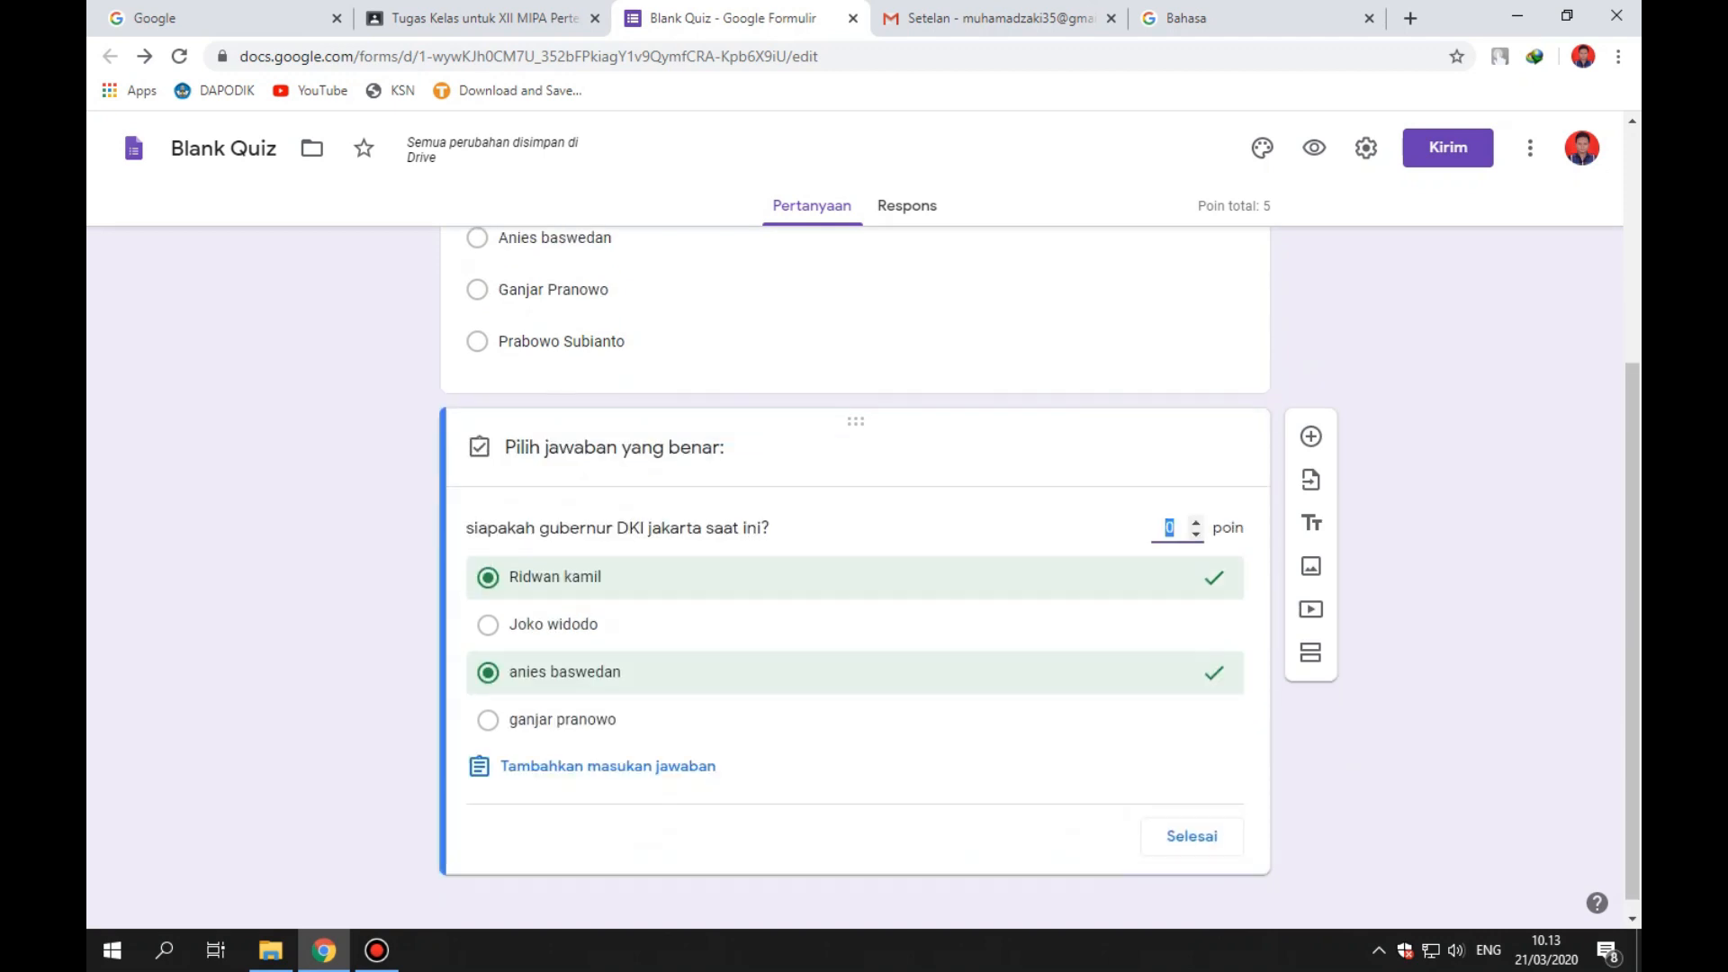
pyautogui.write('5')
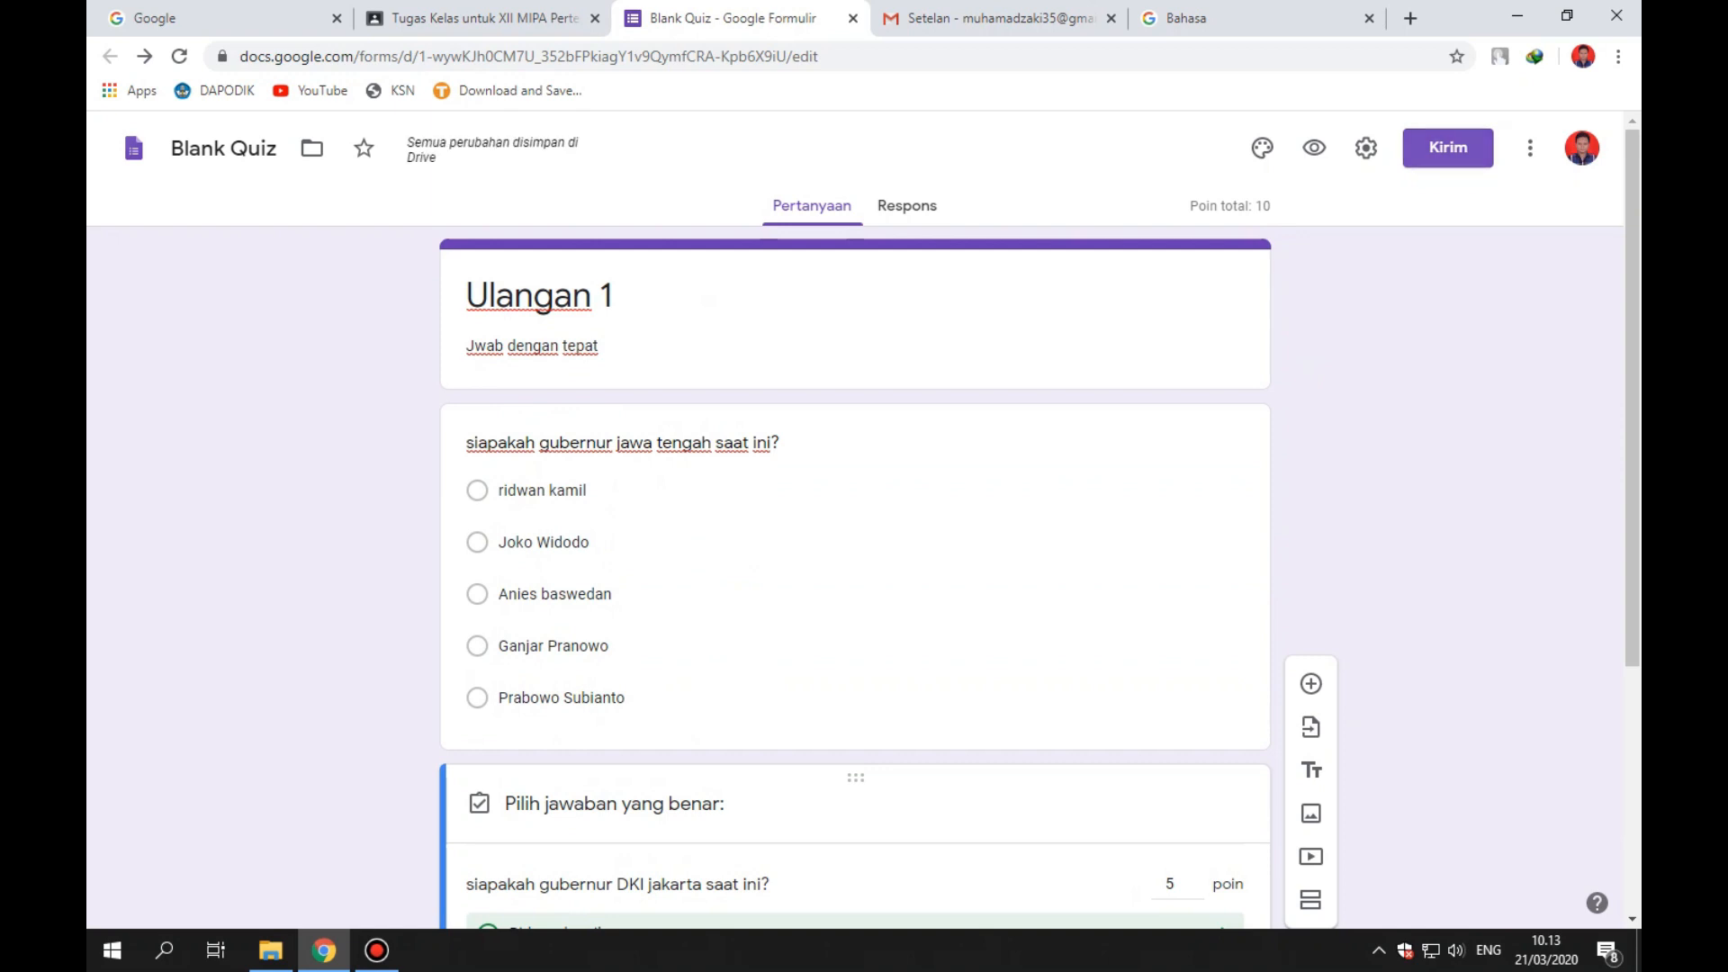
# Look through the email, link and embed options for sending the form, and close them without sending.
pyautogui.click(1447, 147)
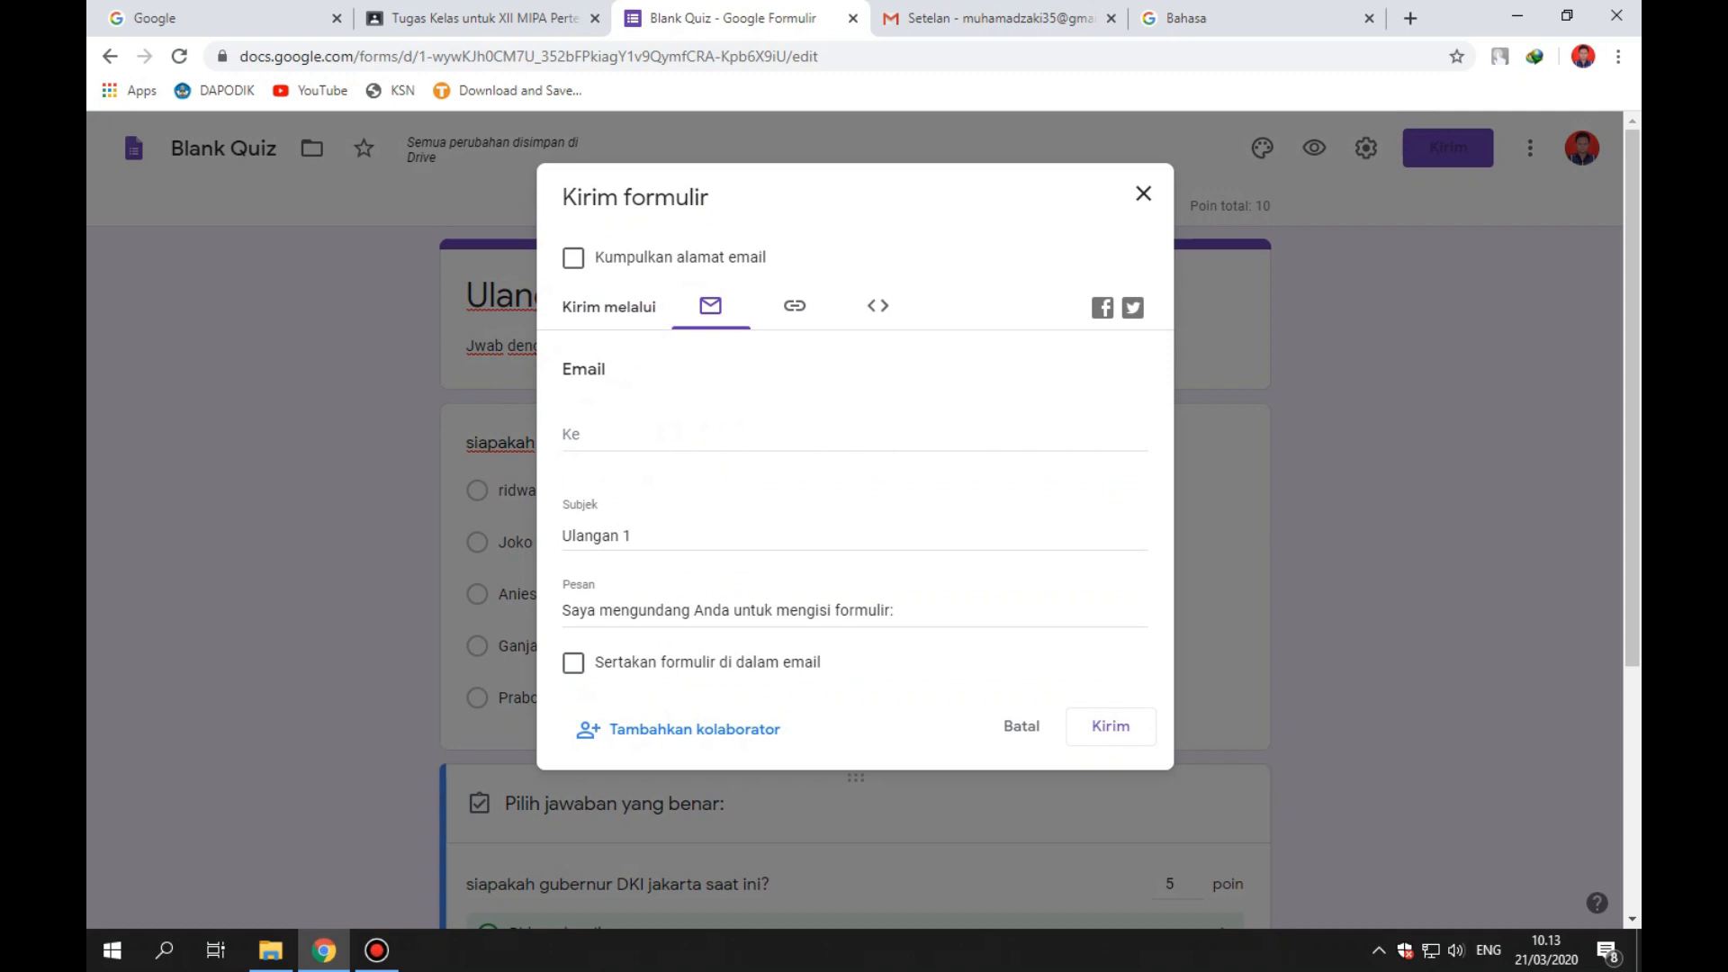
pyautogui.click(794, 306)
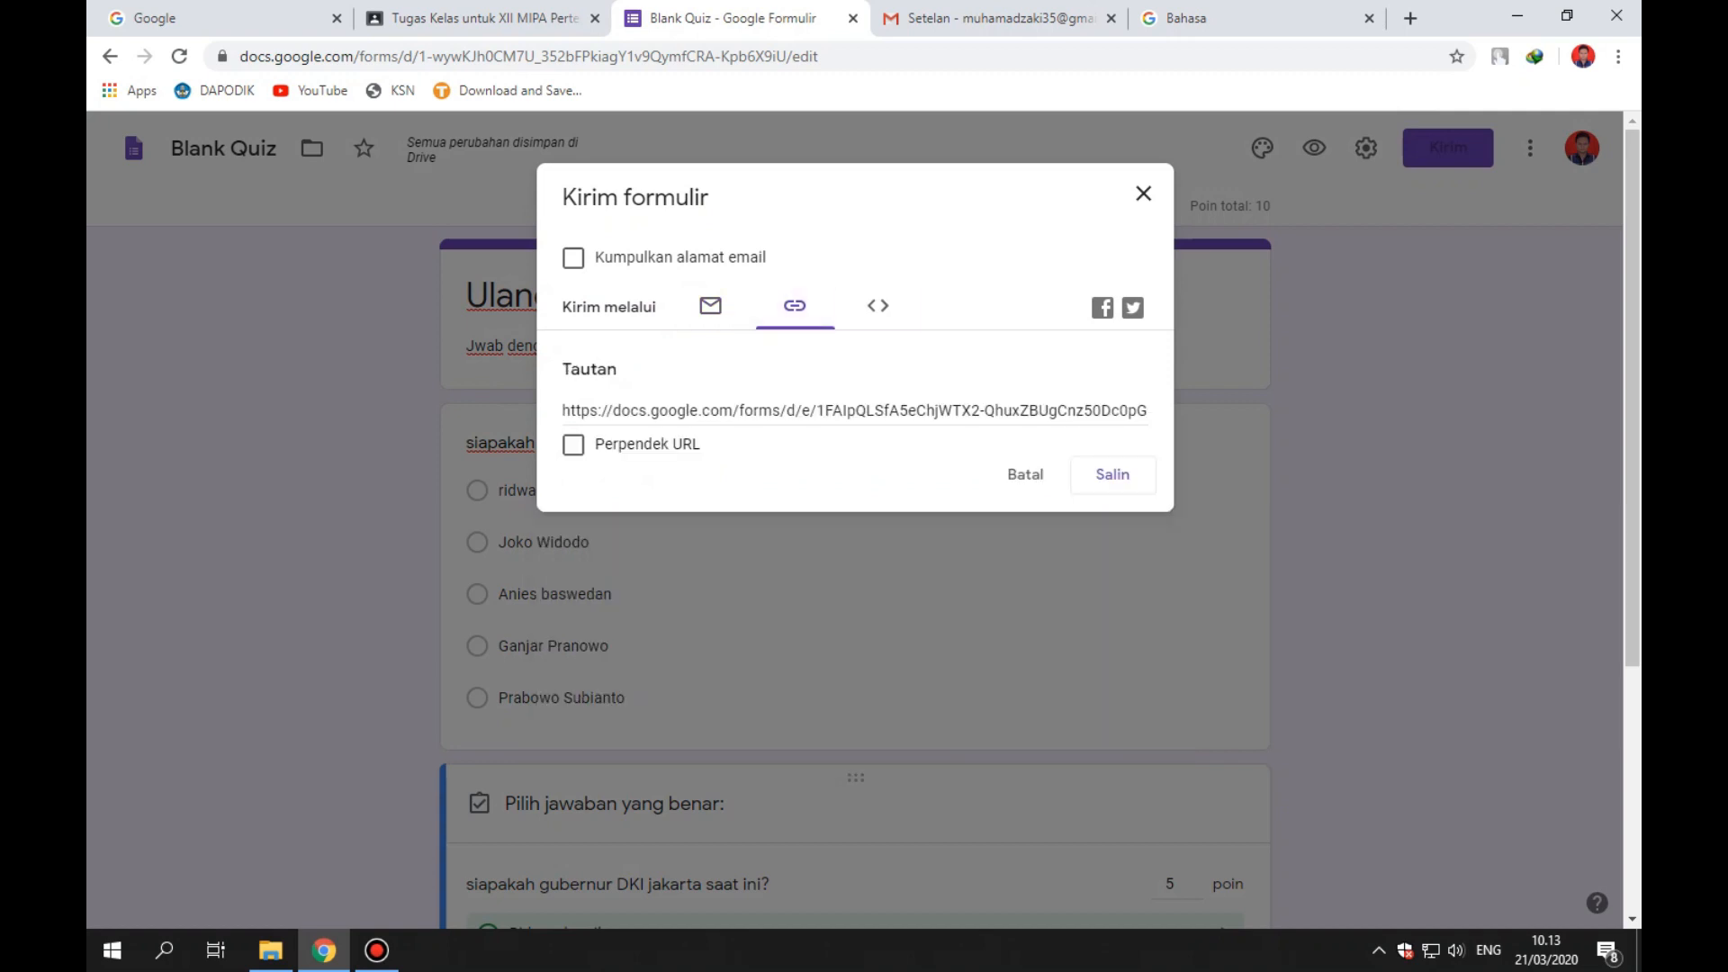
pyautogui.click(878, 306)
pyautogui.click(711, 306)
pyautogui.click(1143, 194)
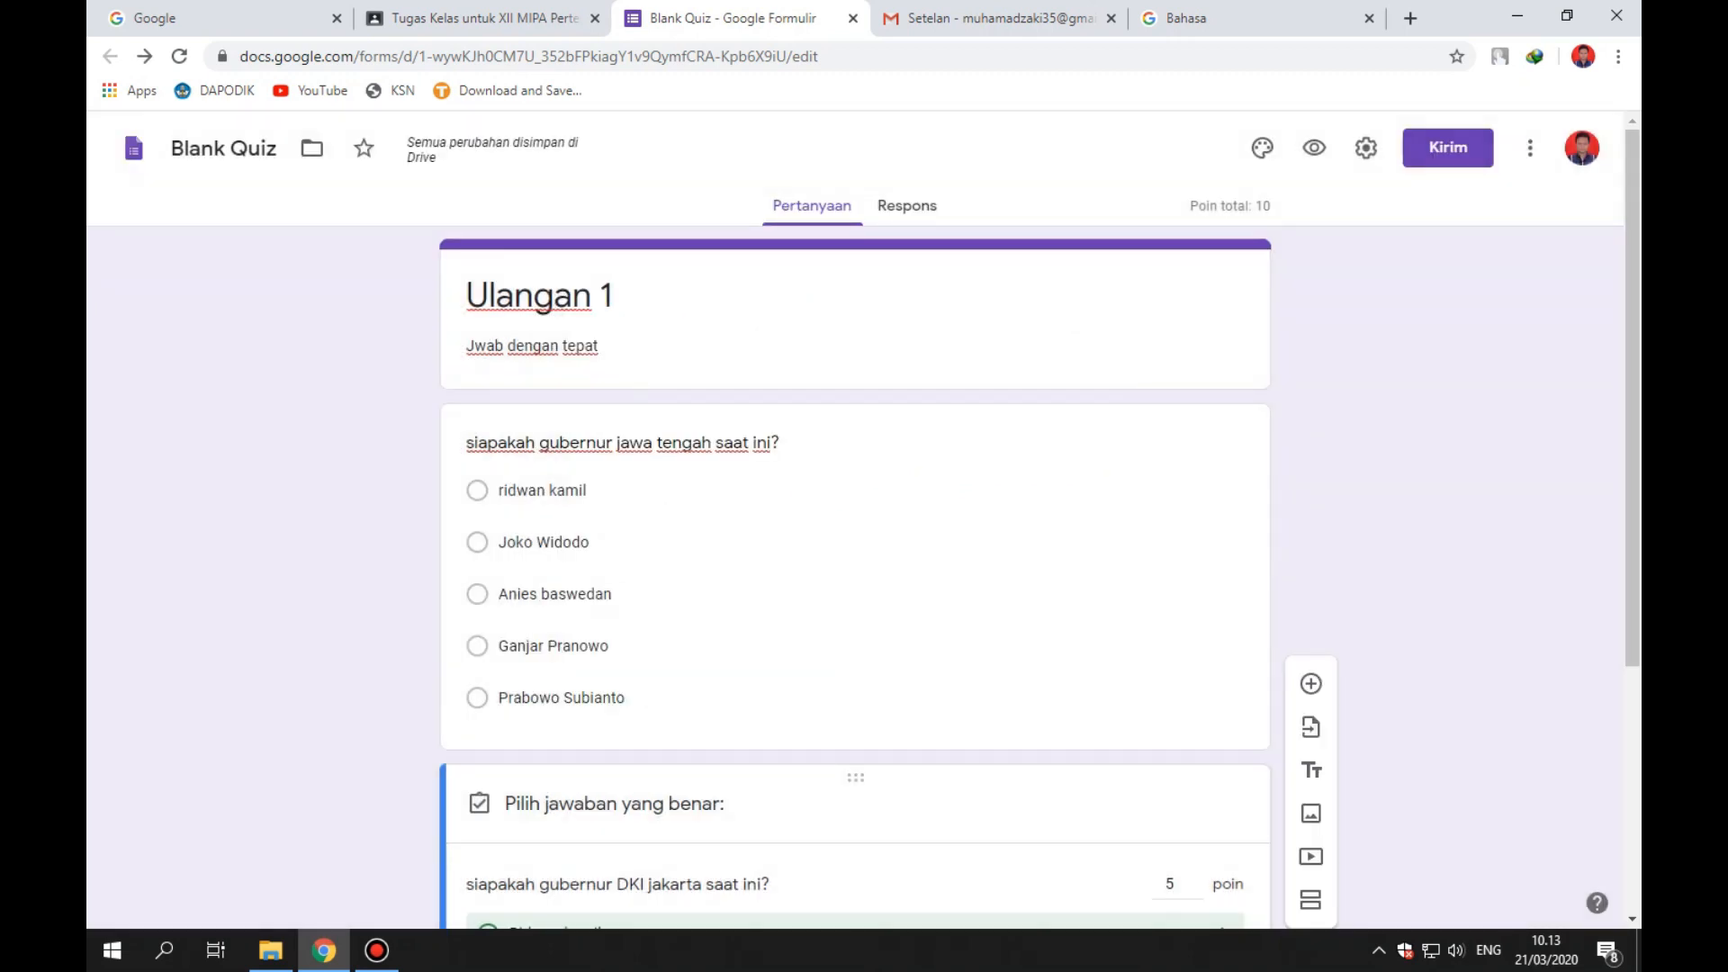
# Switch to Google Classroom, refresh the classwork, and open the form attached to the Ulangan 1 draft to review both questions.
pyautogui.click(484, 18)
pyautogui.press('F5')
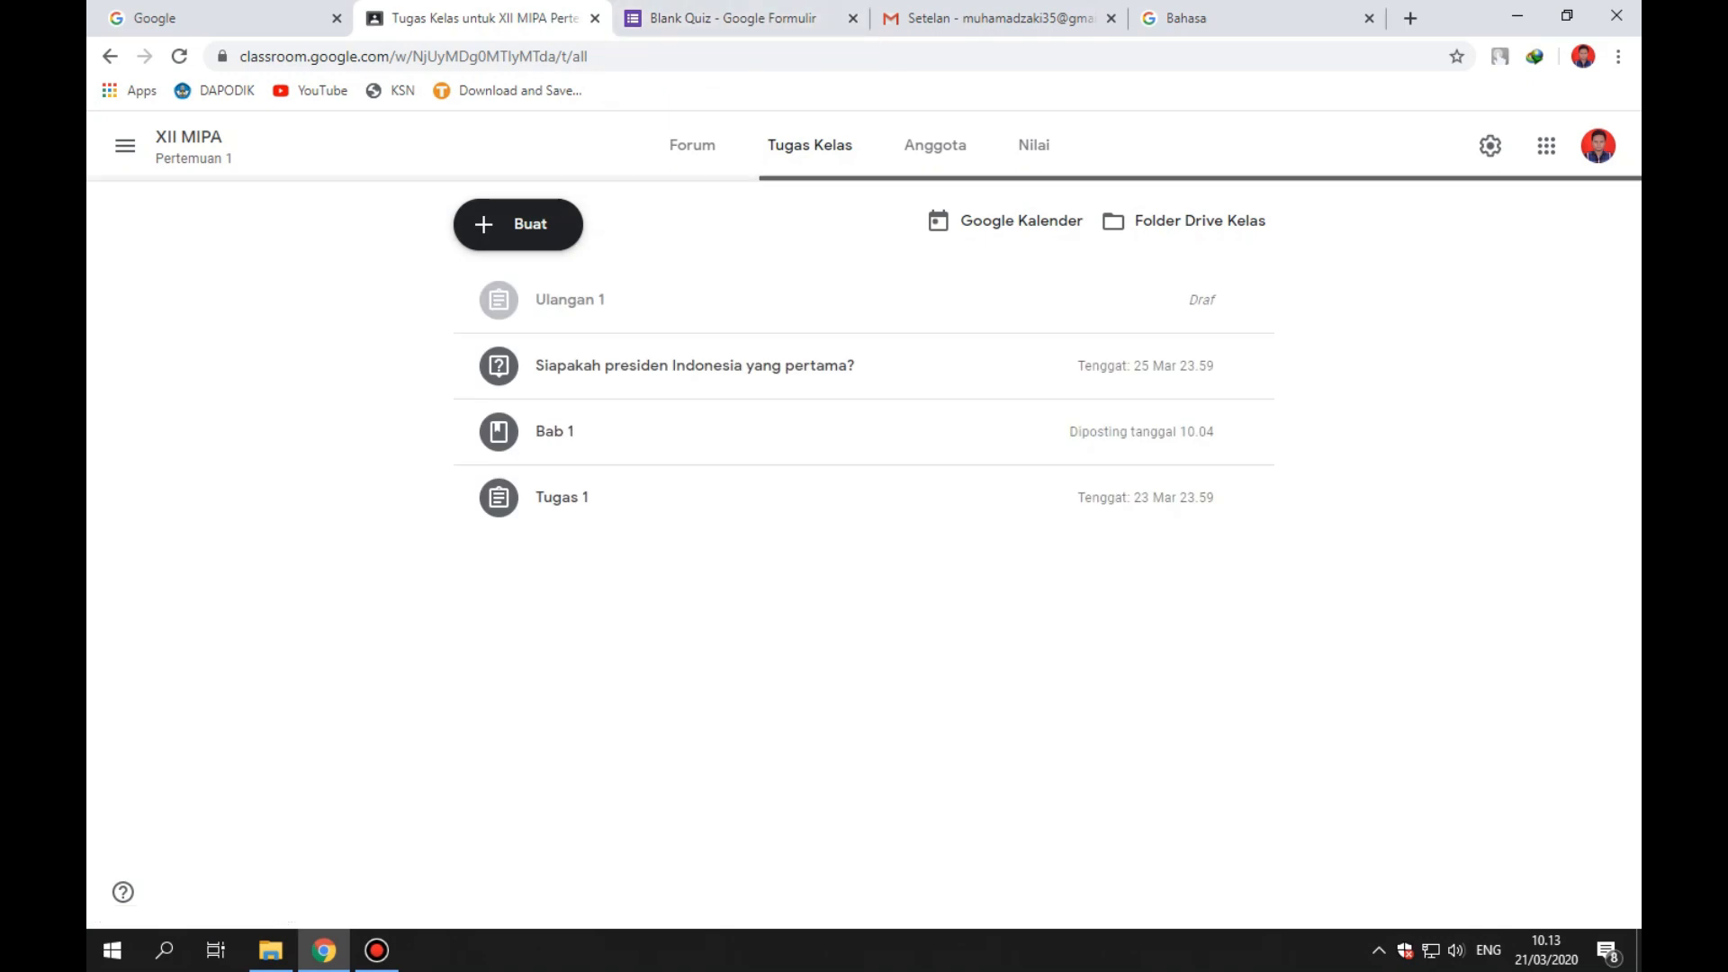
pyautogui.click(570, 300)
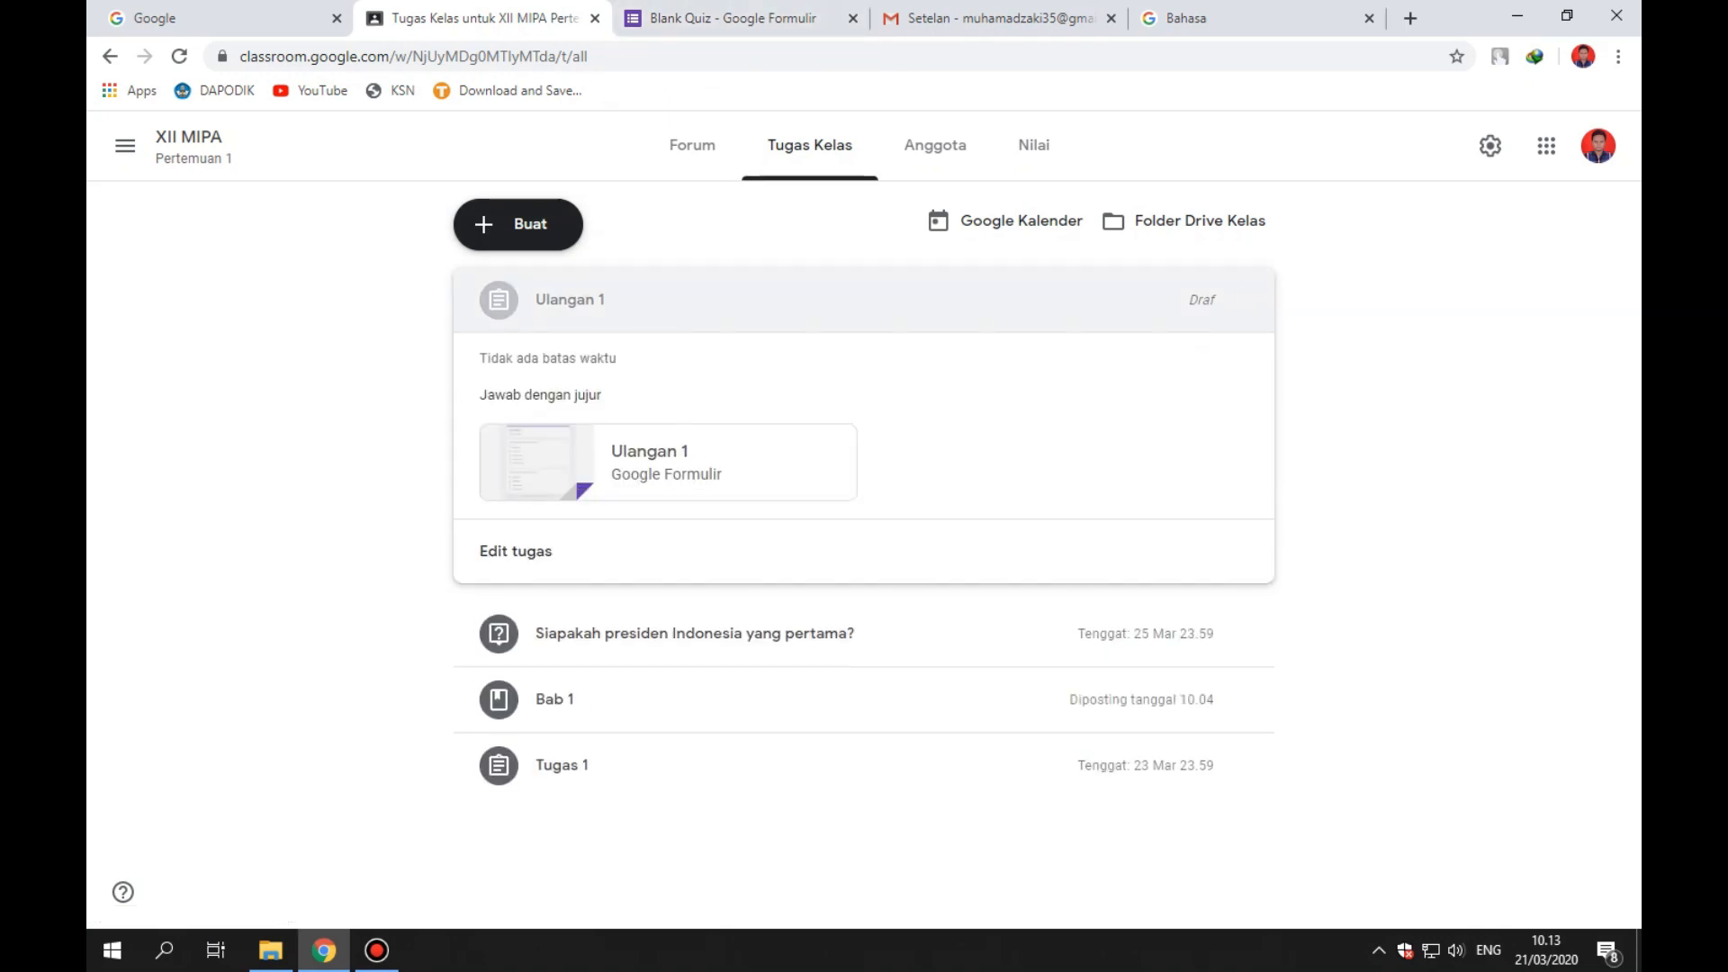
pyautogui.click(657, 459)
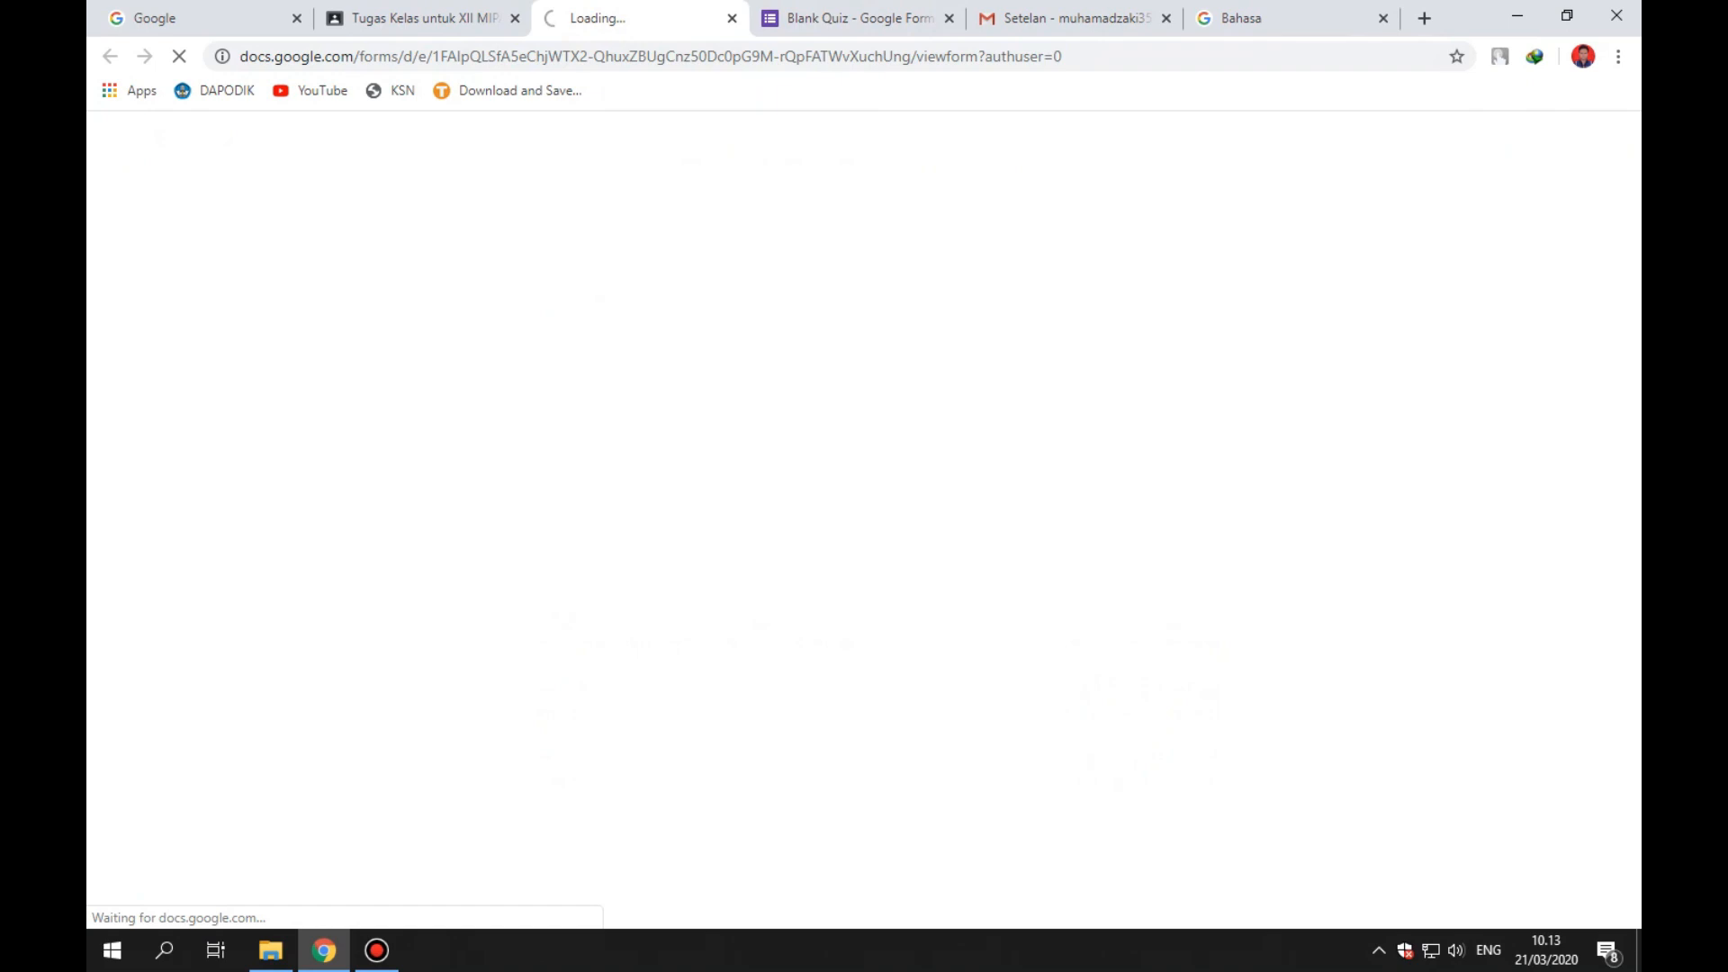
pyautogui.scroll(-2, 855, 513)
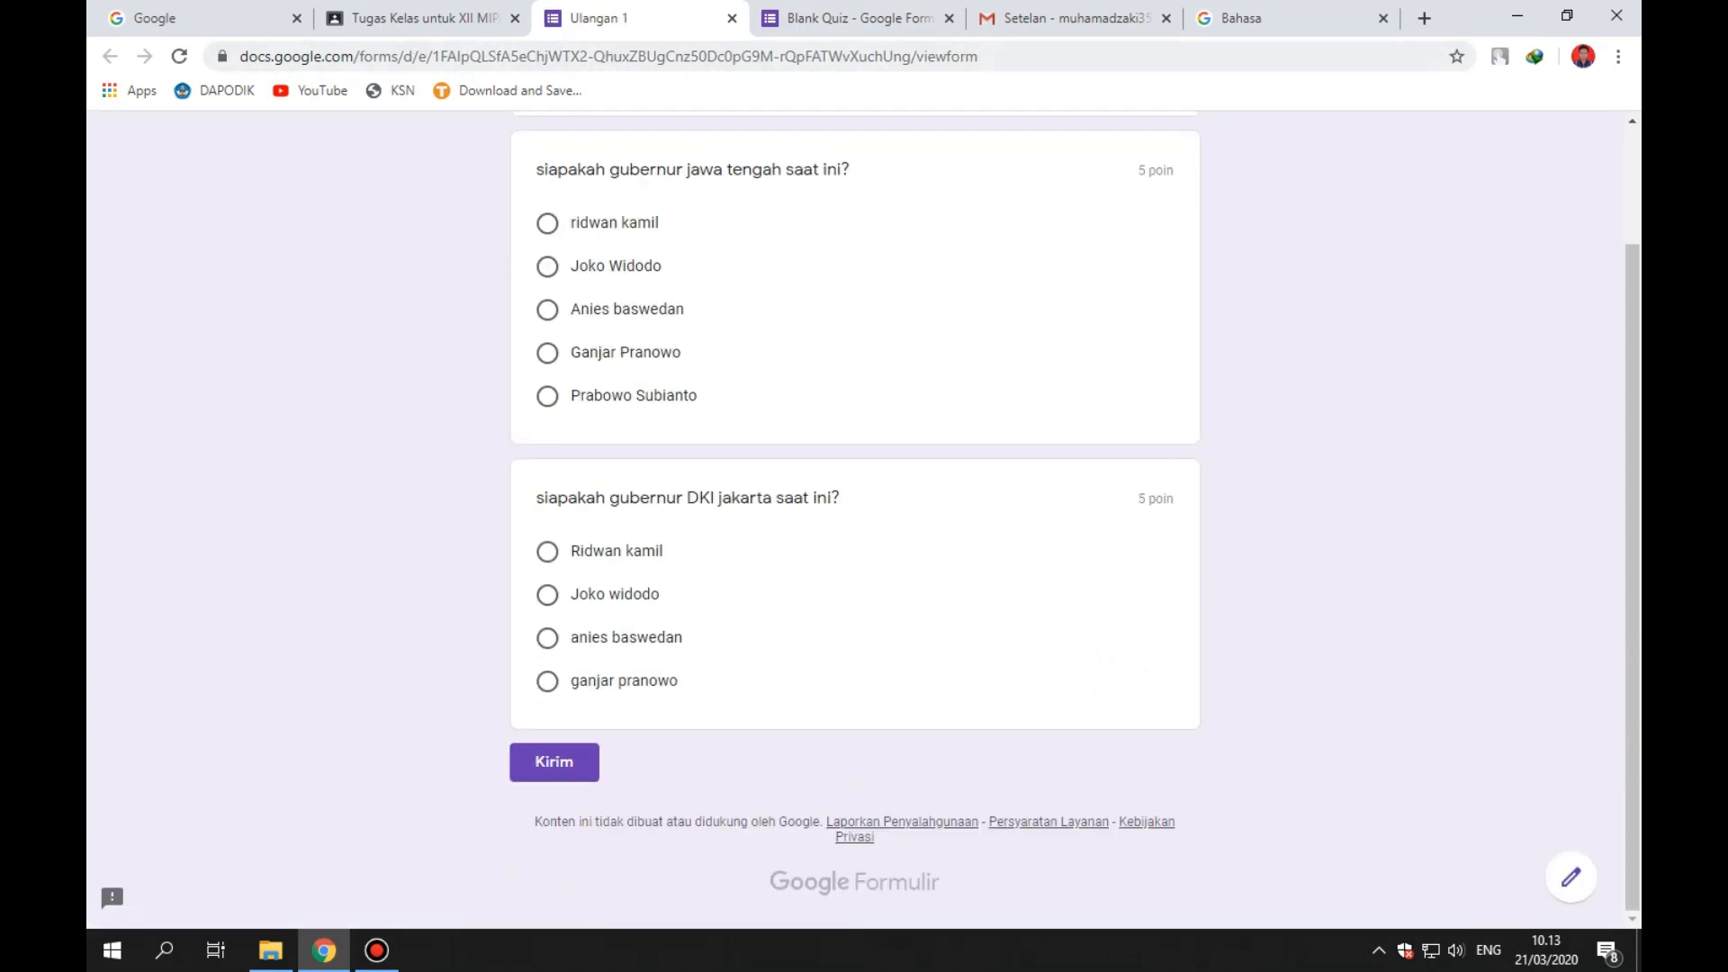
pyautogui.click(949, 18)
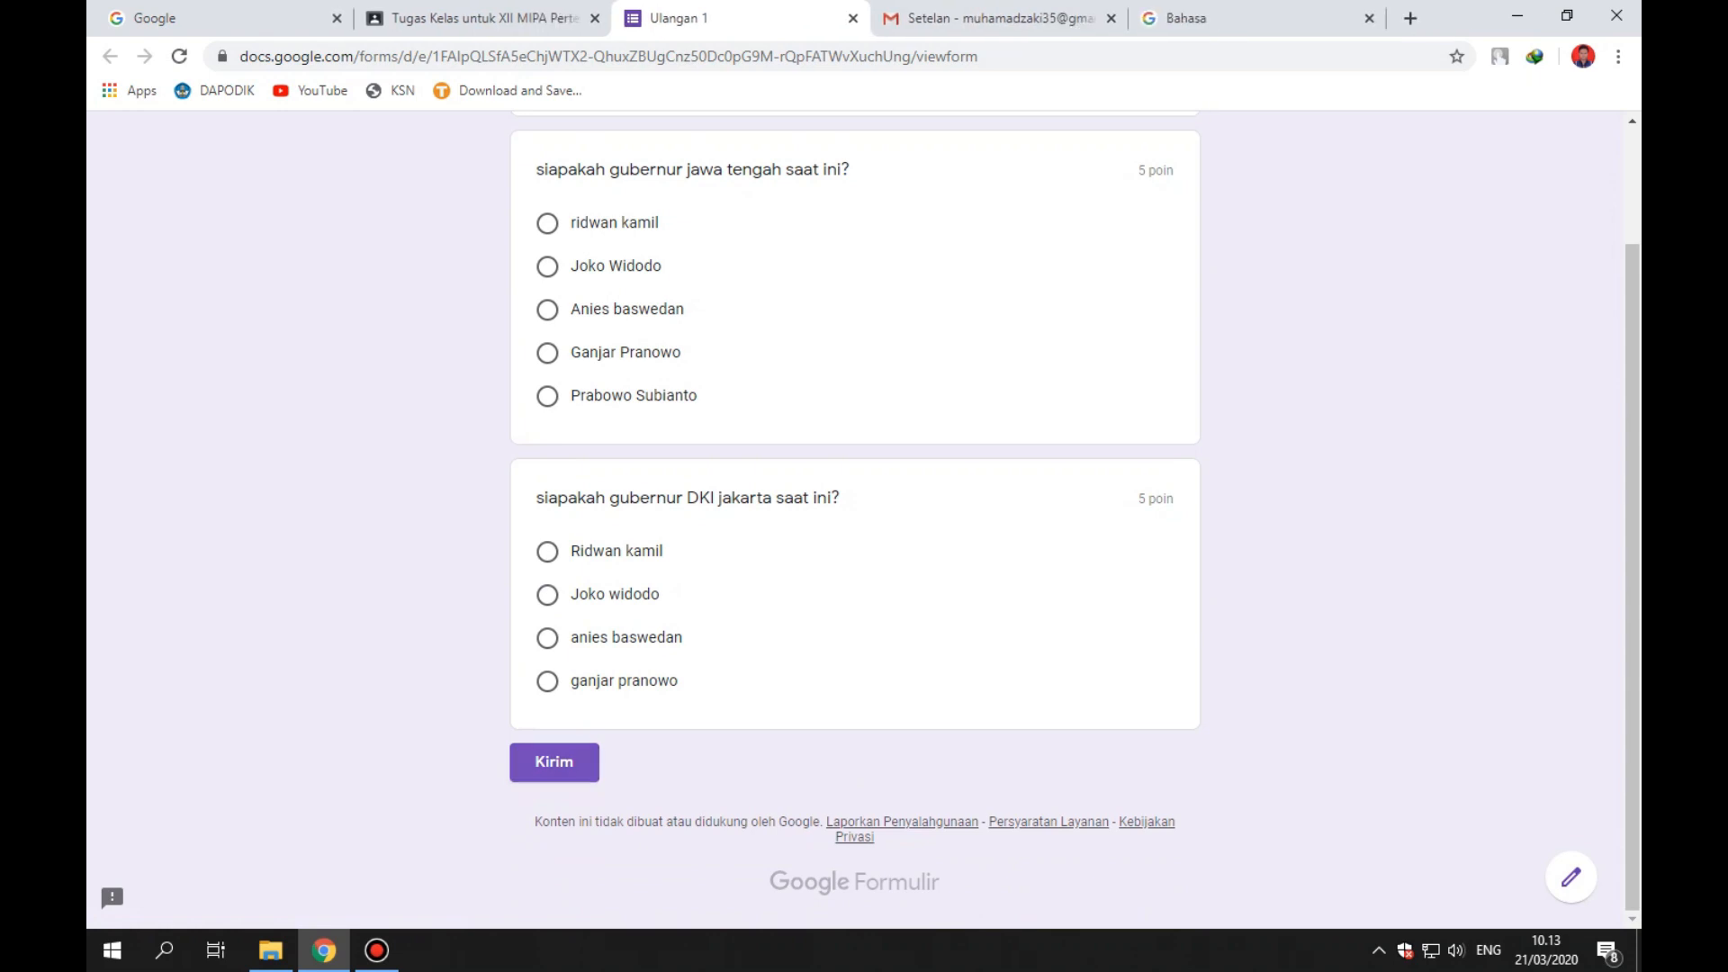
pyautogui.scroll(2, 855, 513)
pyautogui.scroll(-2, 855, 512)
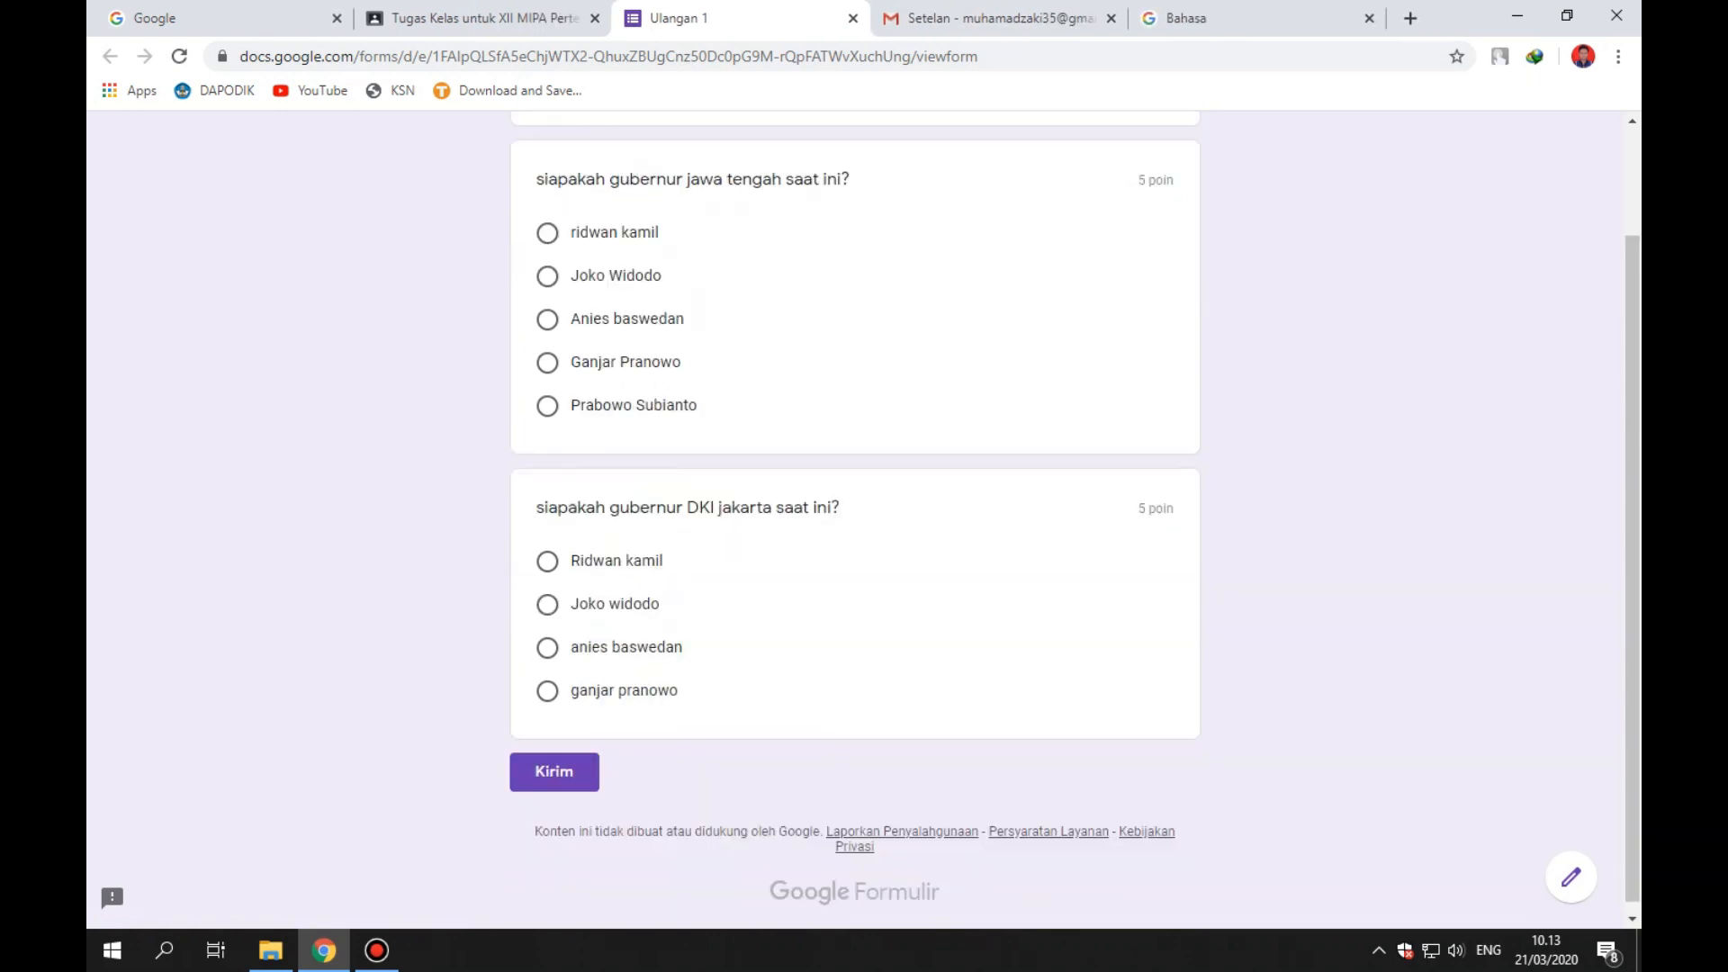
# Return to Google Classroom, open the Ulangan 1 draft for editing and close the quiz form's page.
pyautogui.click(484, 18)
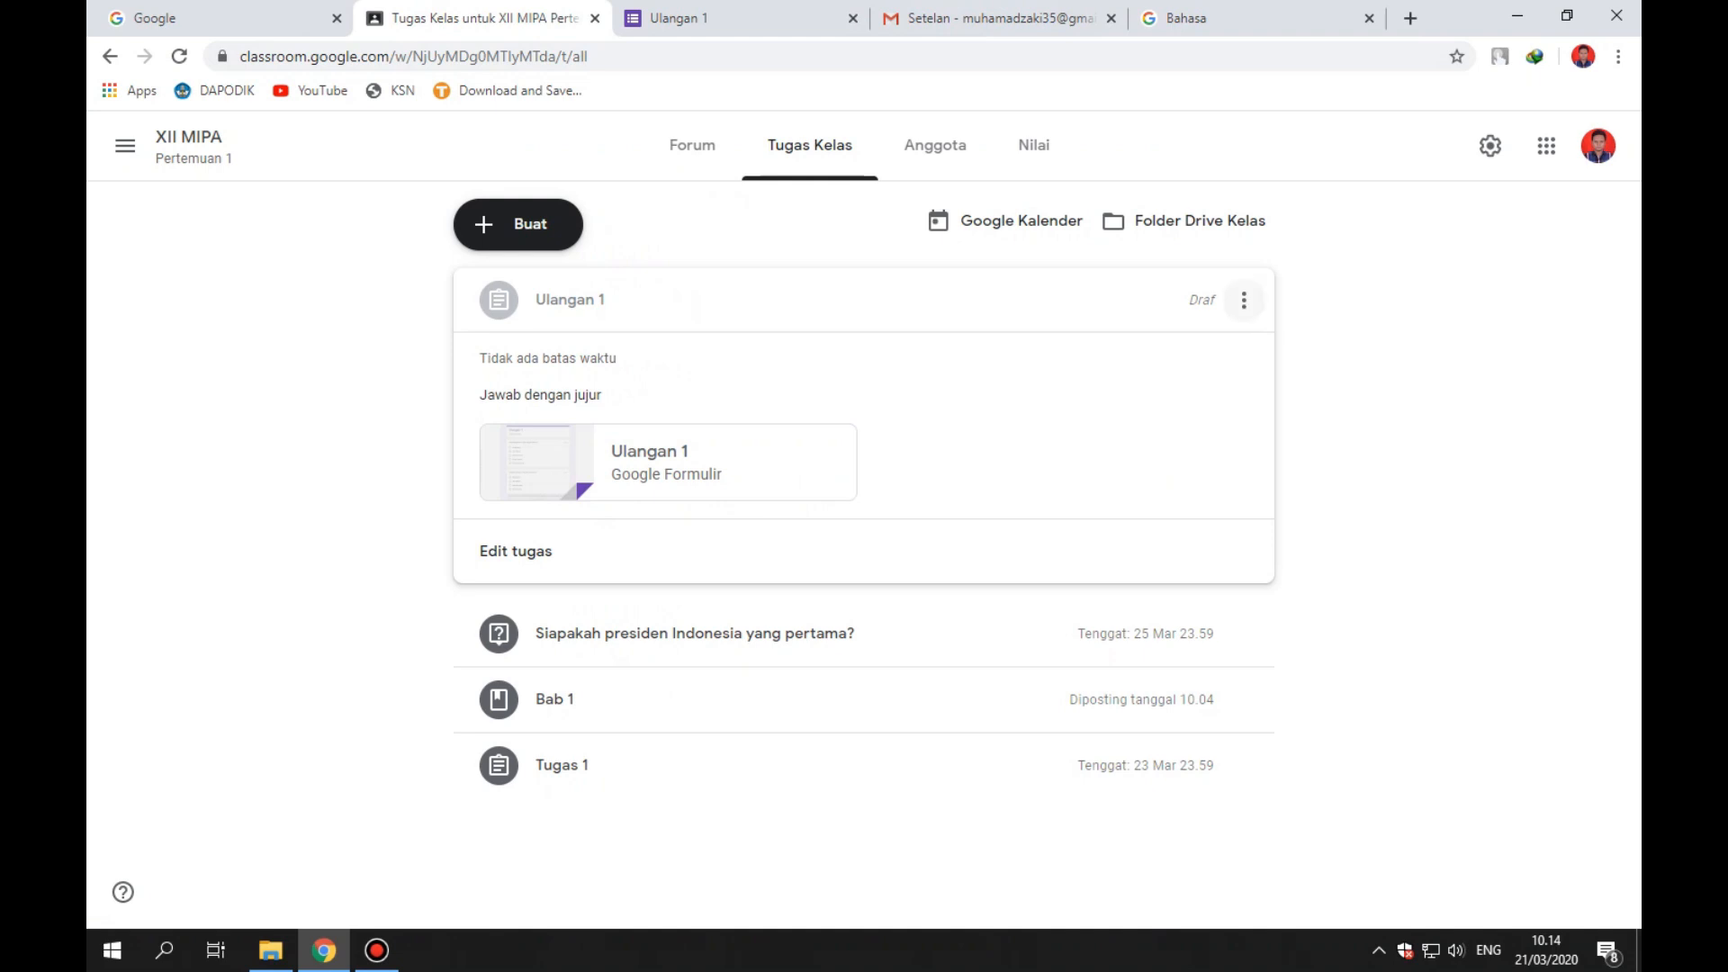
pyautogui.click(864, 300)
pyautogui.click(864, 300)
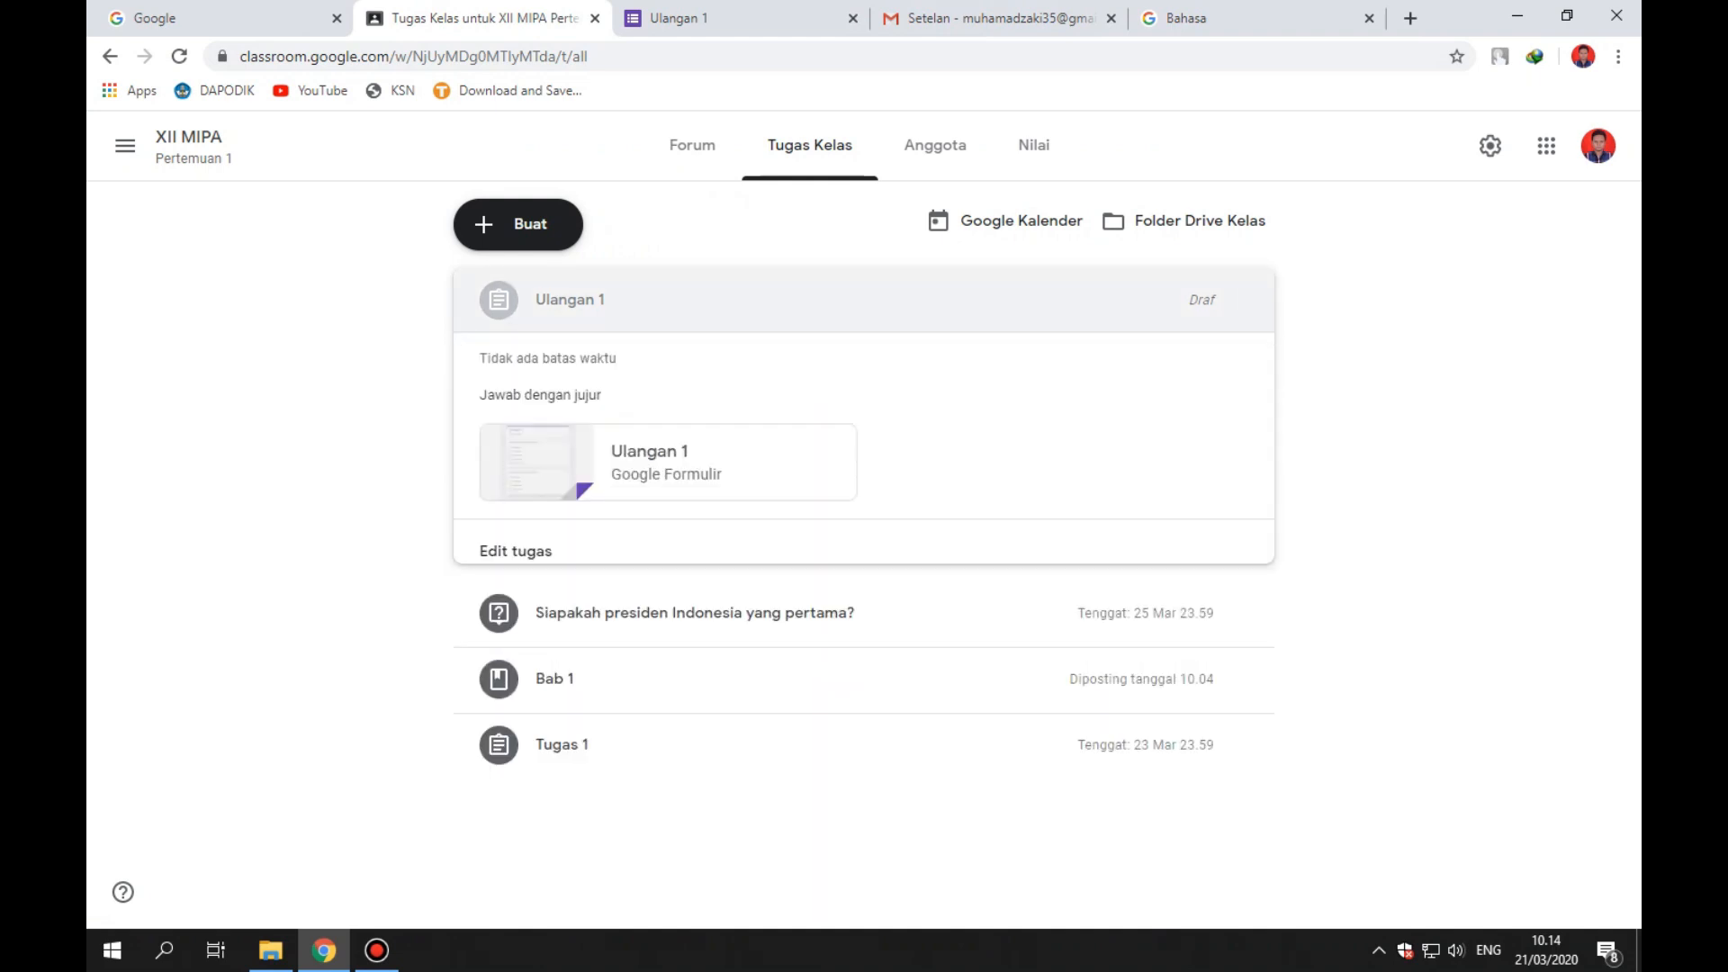
pyautogui.click(516, 550)
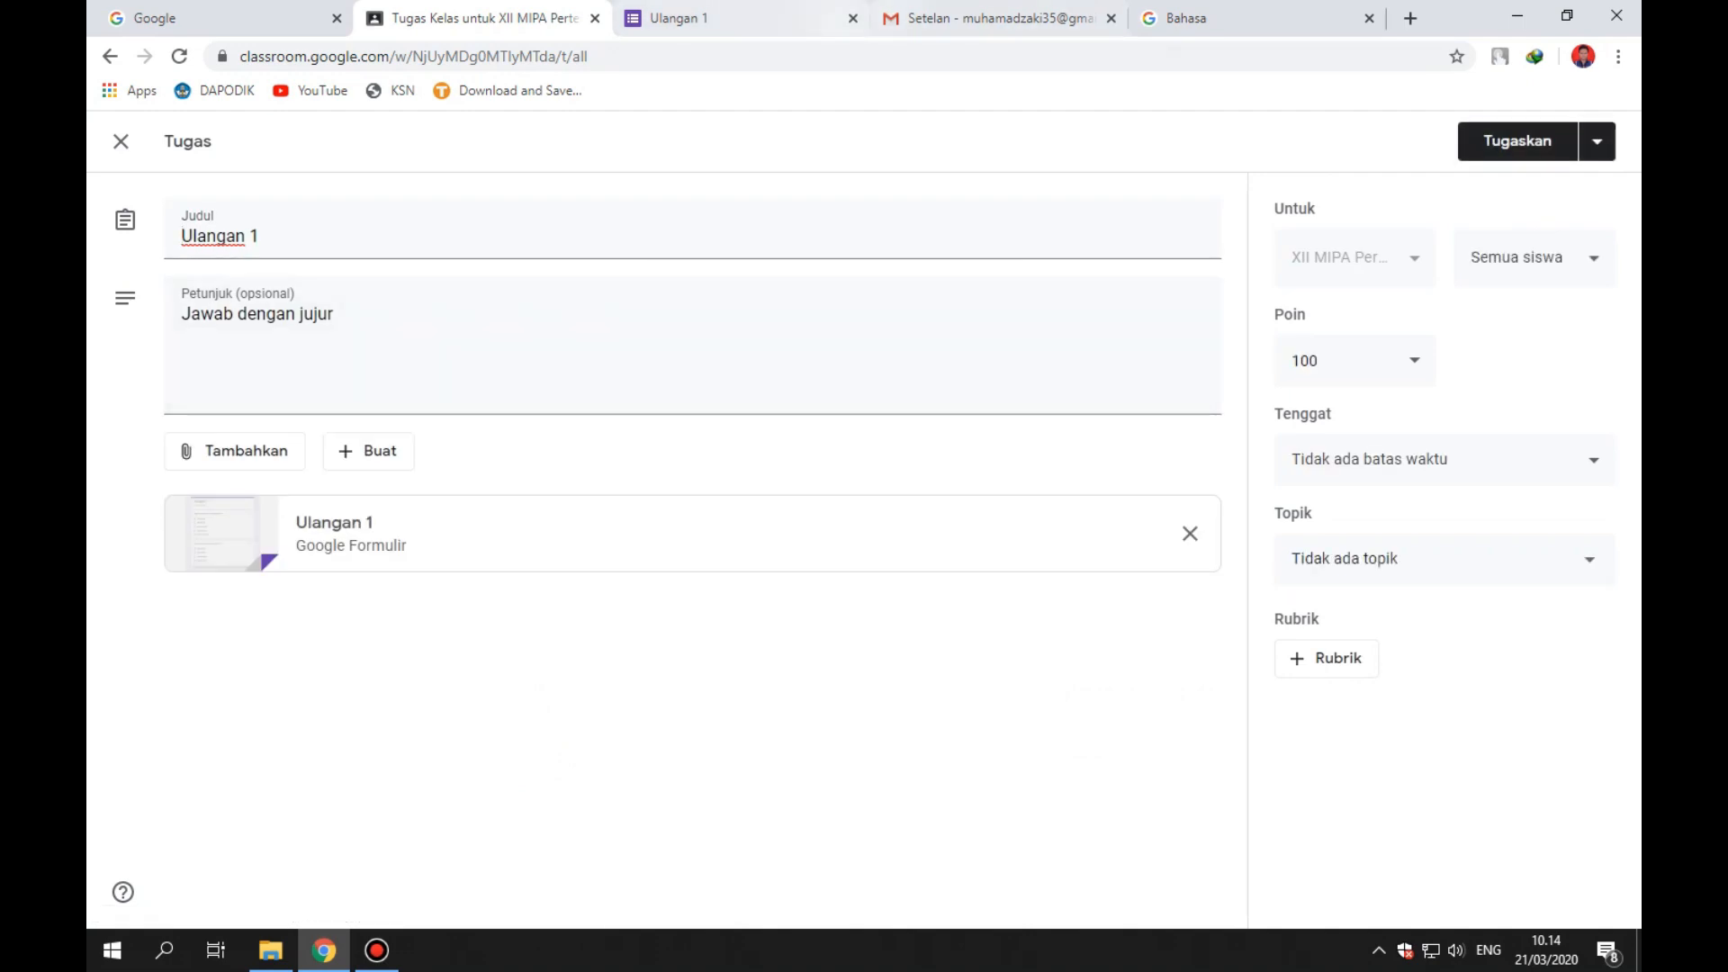
pyautogui.click(852, 18)
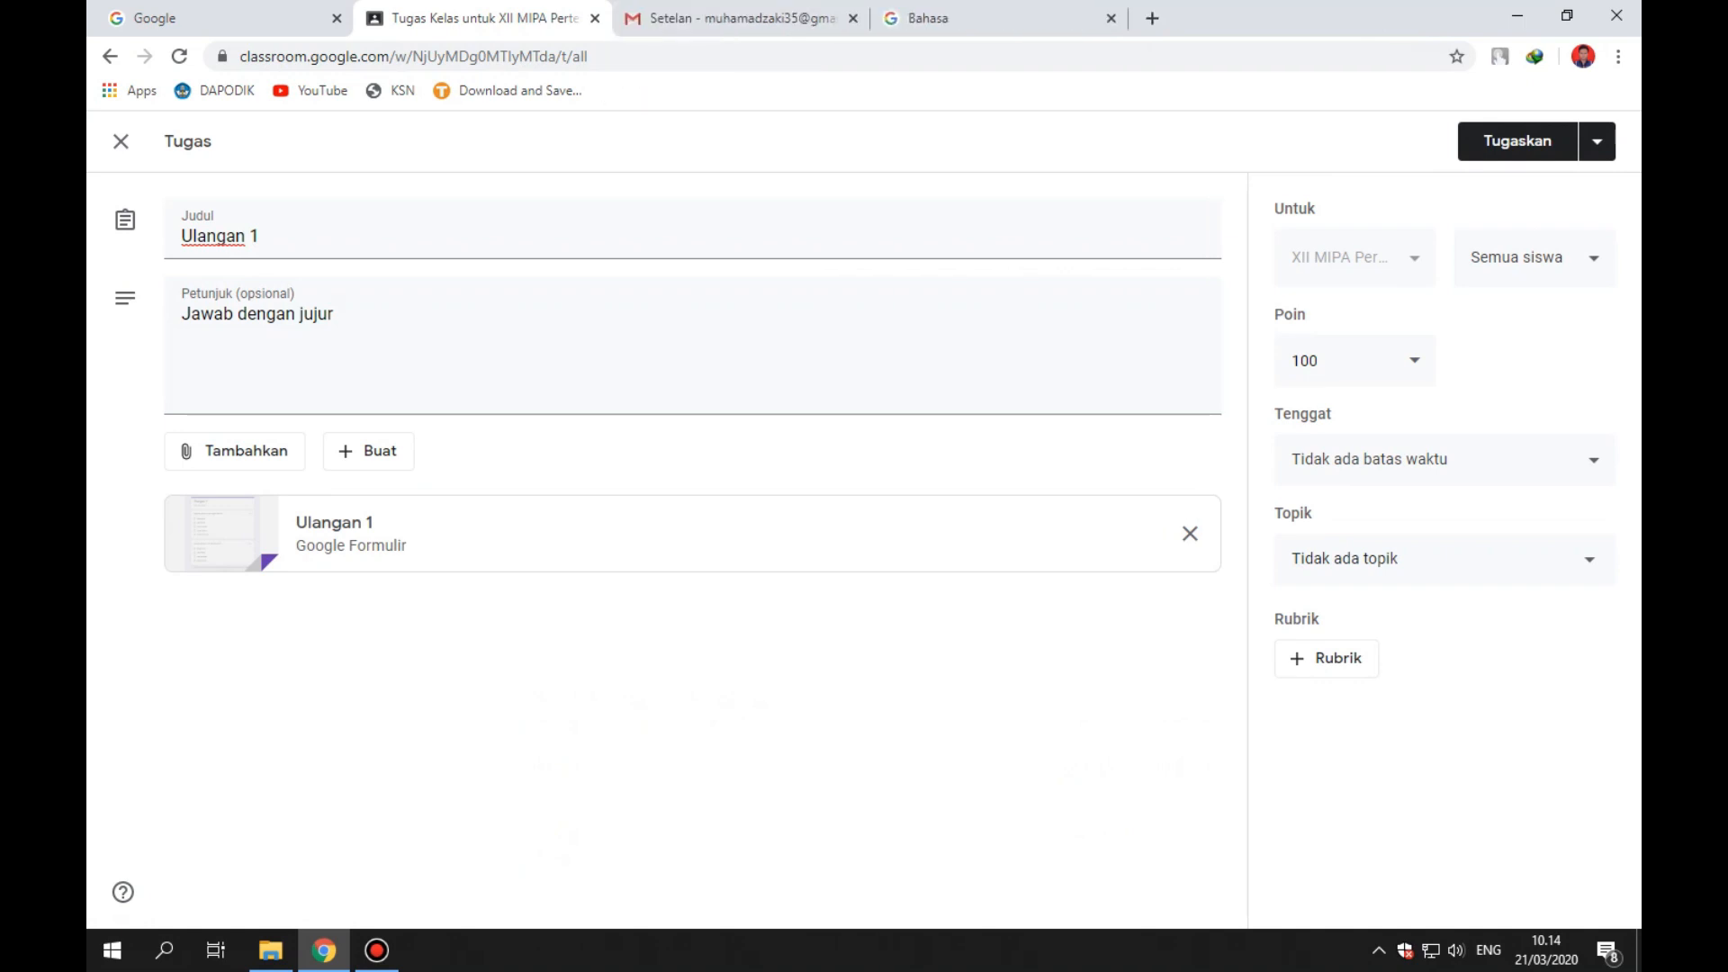
# Set the Ulangan 1 due date to 23 Mar 2020 at 23.59 and assign it to the class.
pyautogui.click(1421, 459)
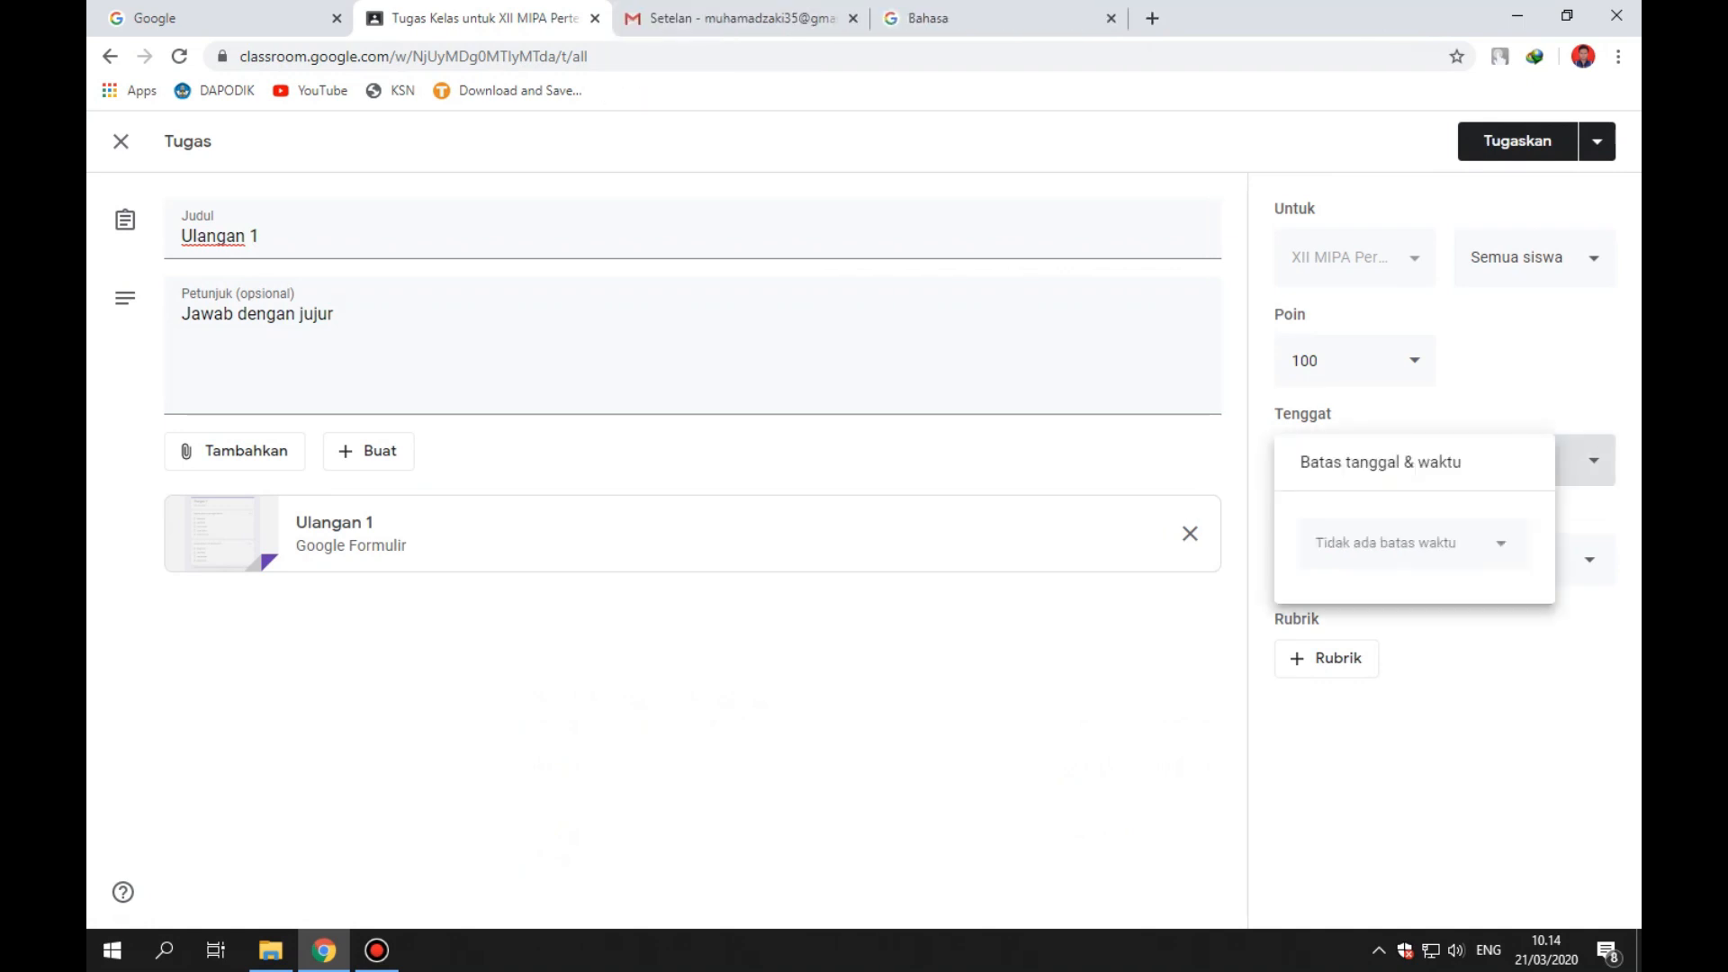
pyautogui.click(1500, 544)
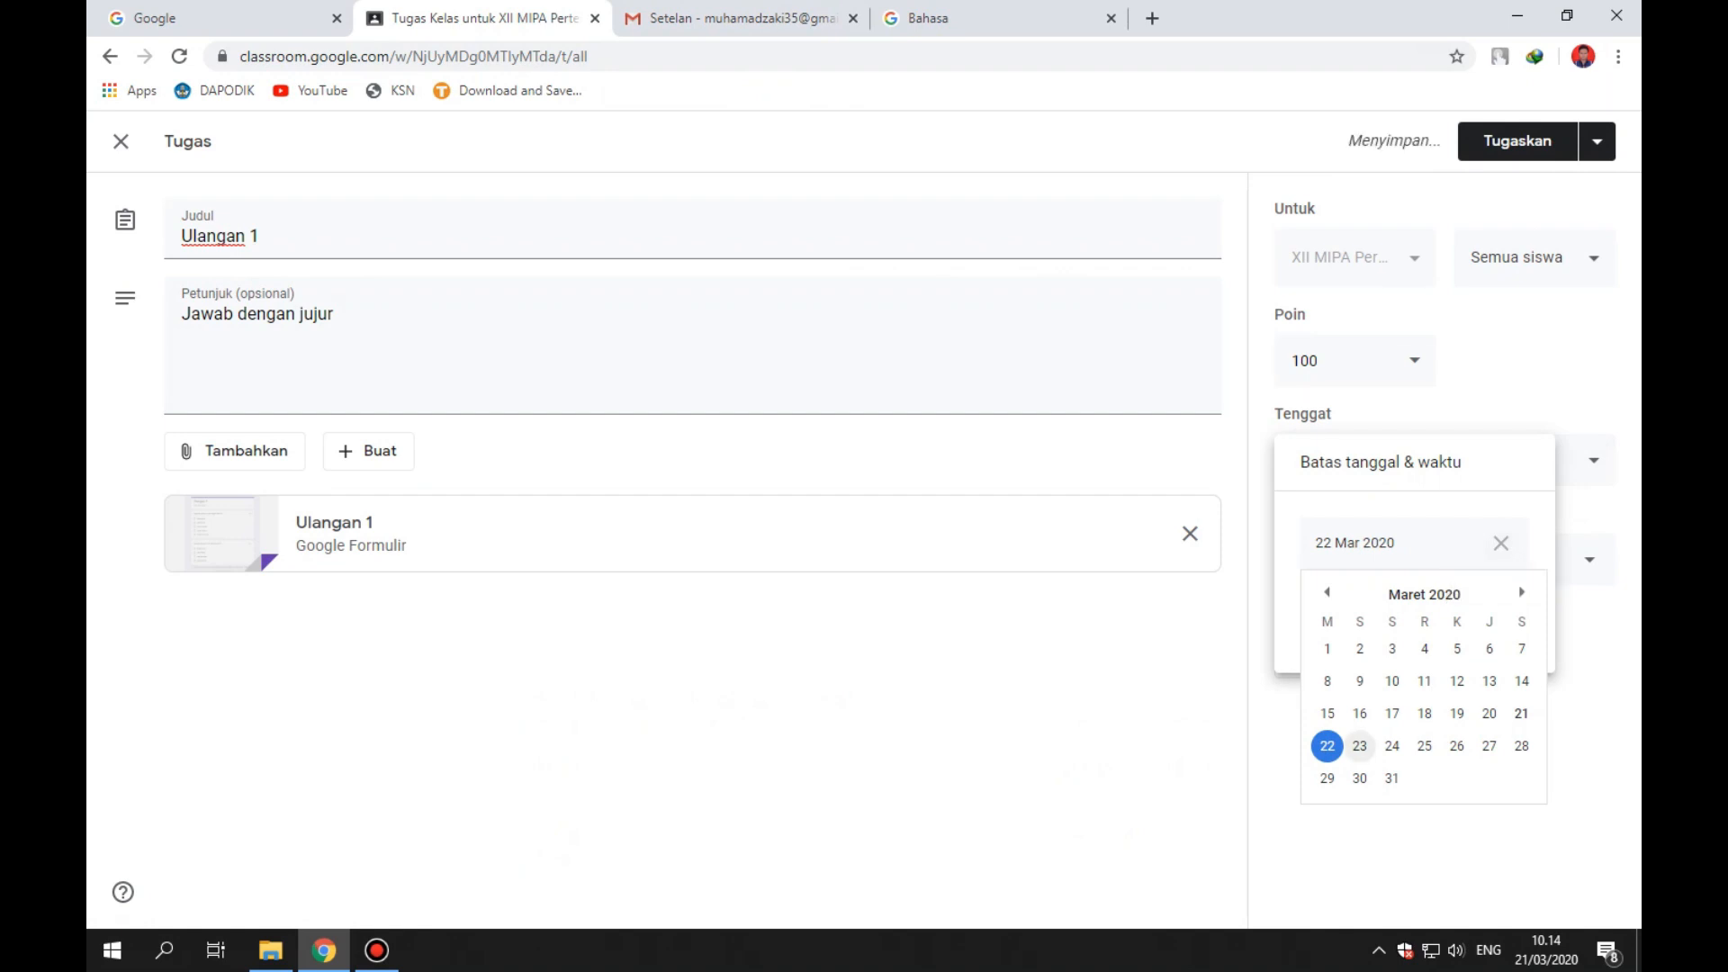
pyautogui.click(1360, 746)
pyautogui.click(1372, 611)
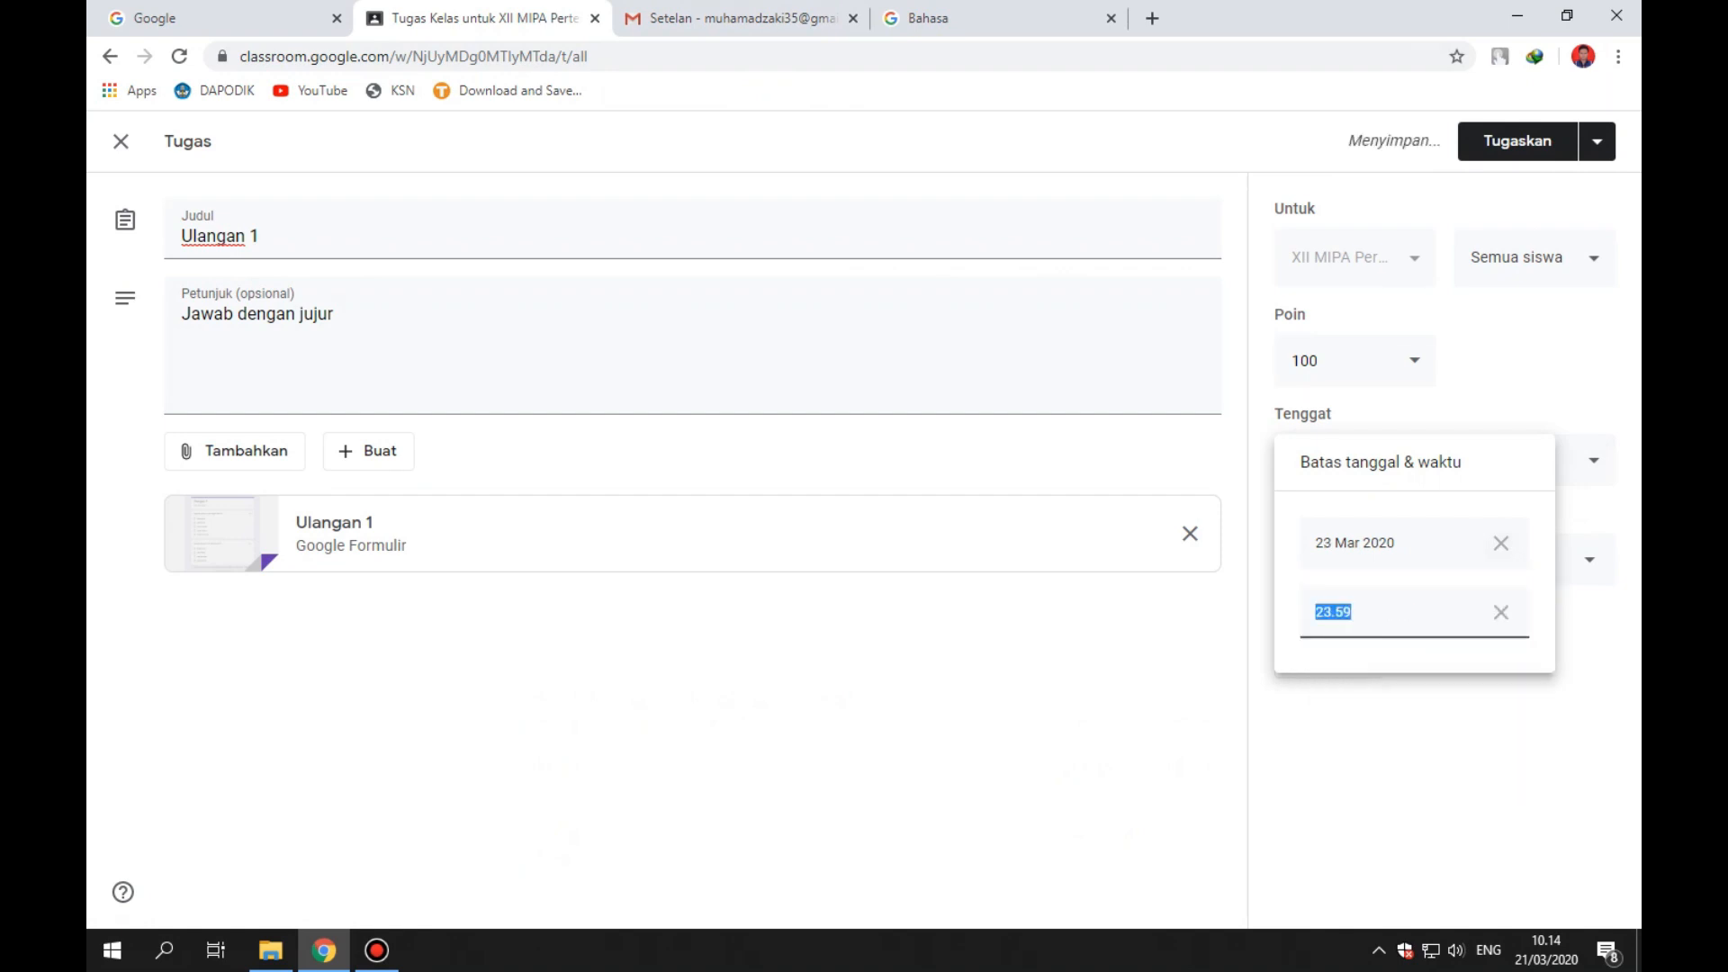
pyautogui.press('Escape')
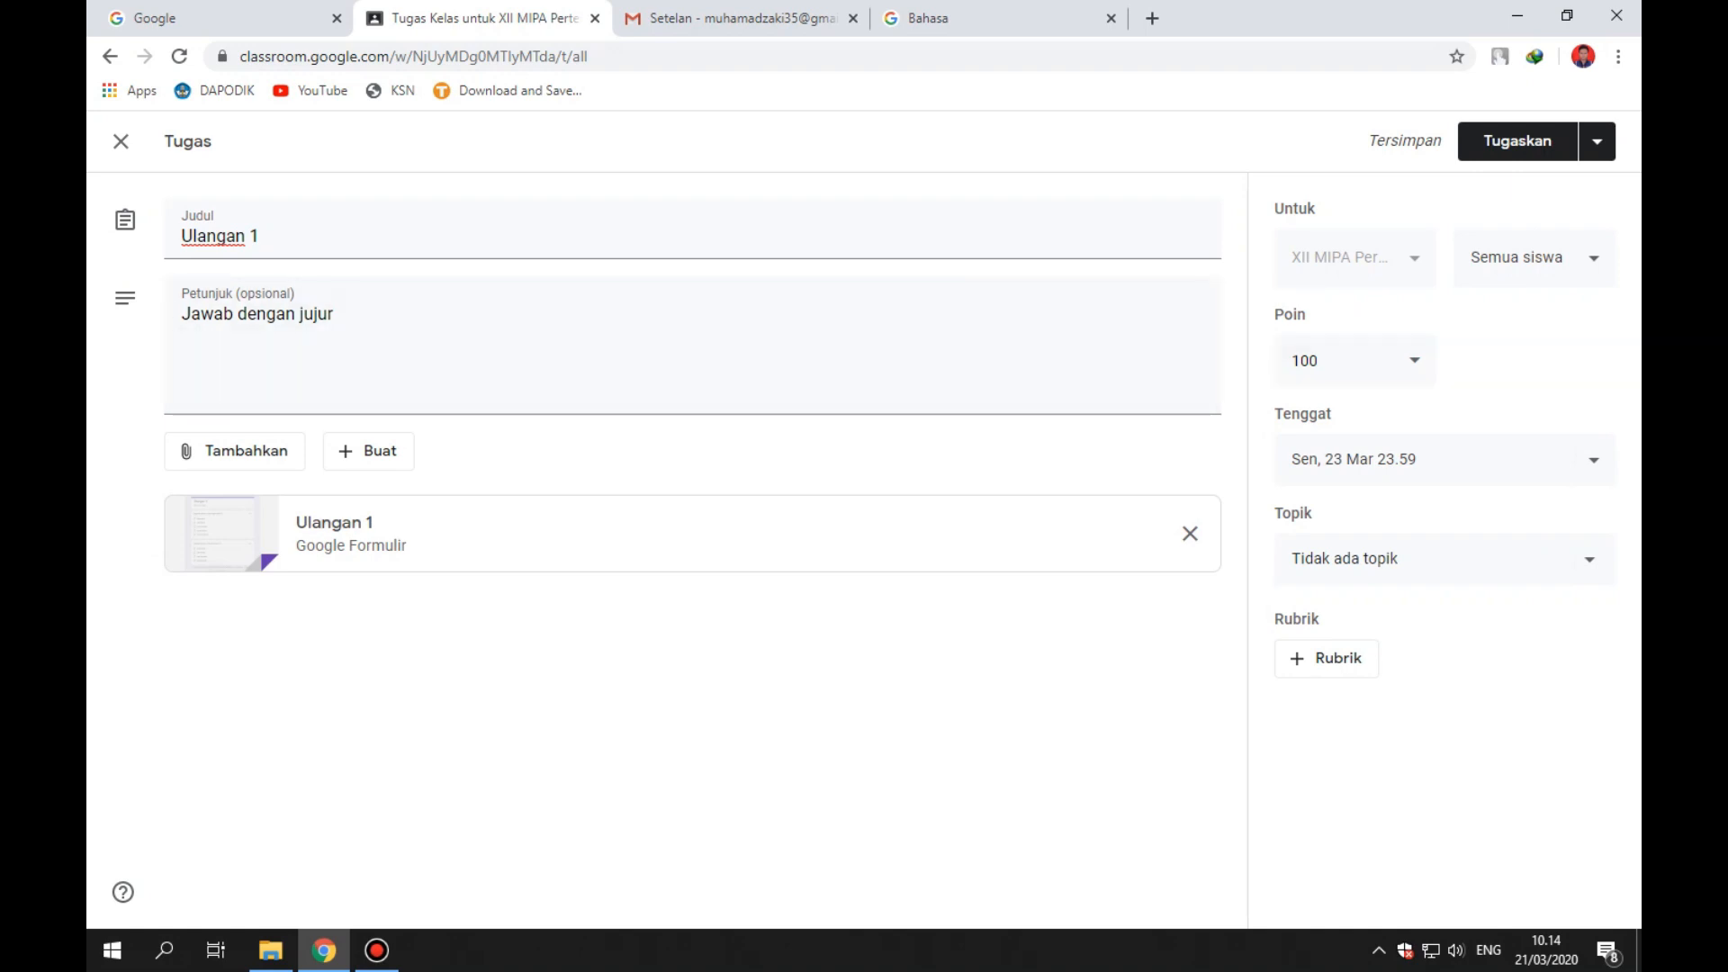
pyautogui.click(1517, 141)
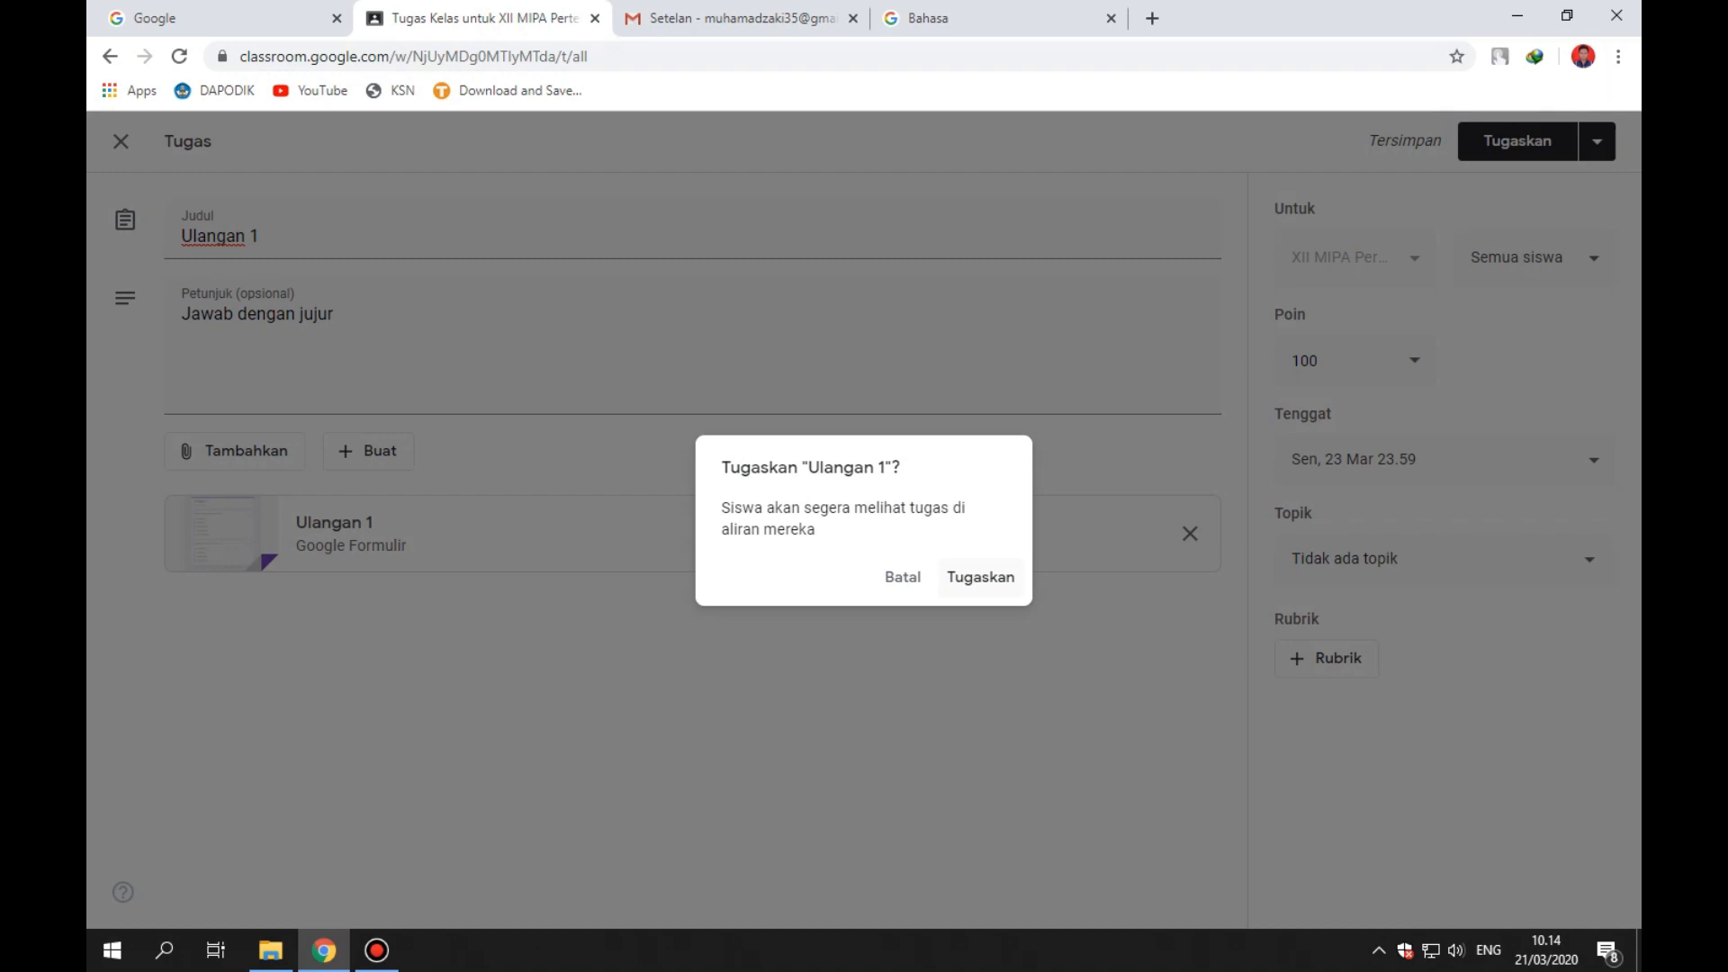
pyautogui.click(976, 573)
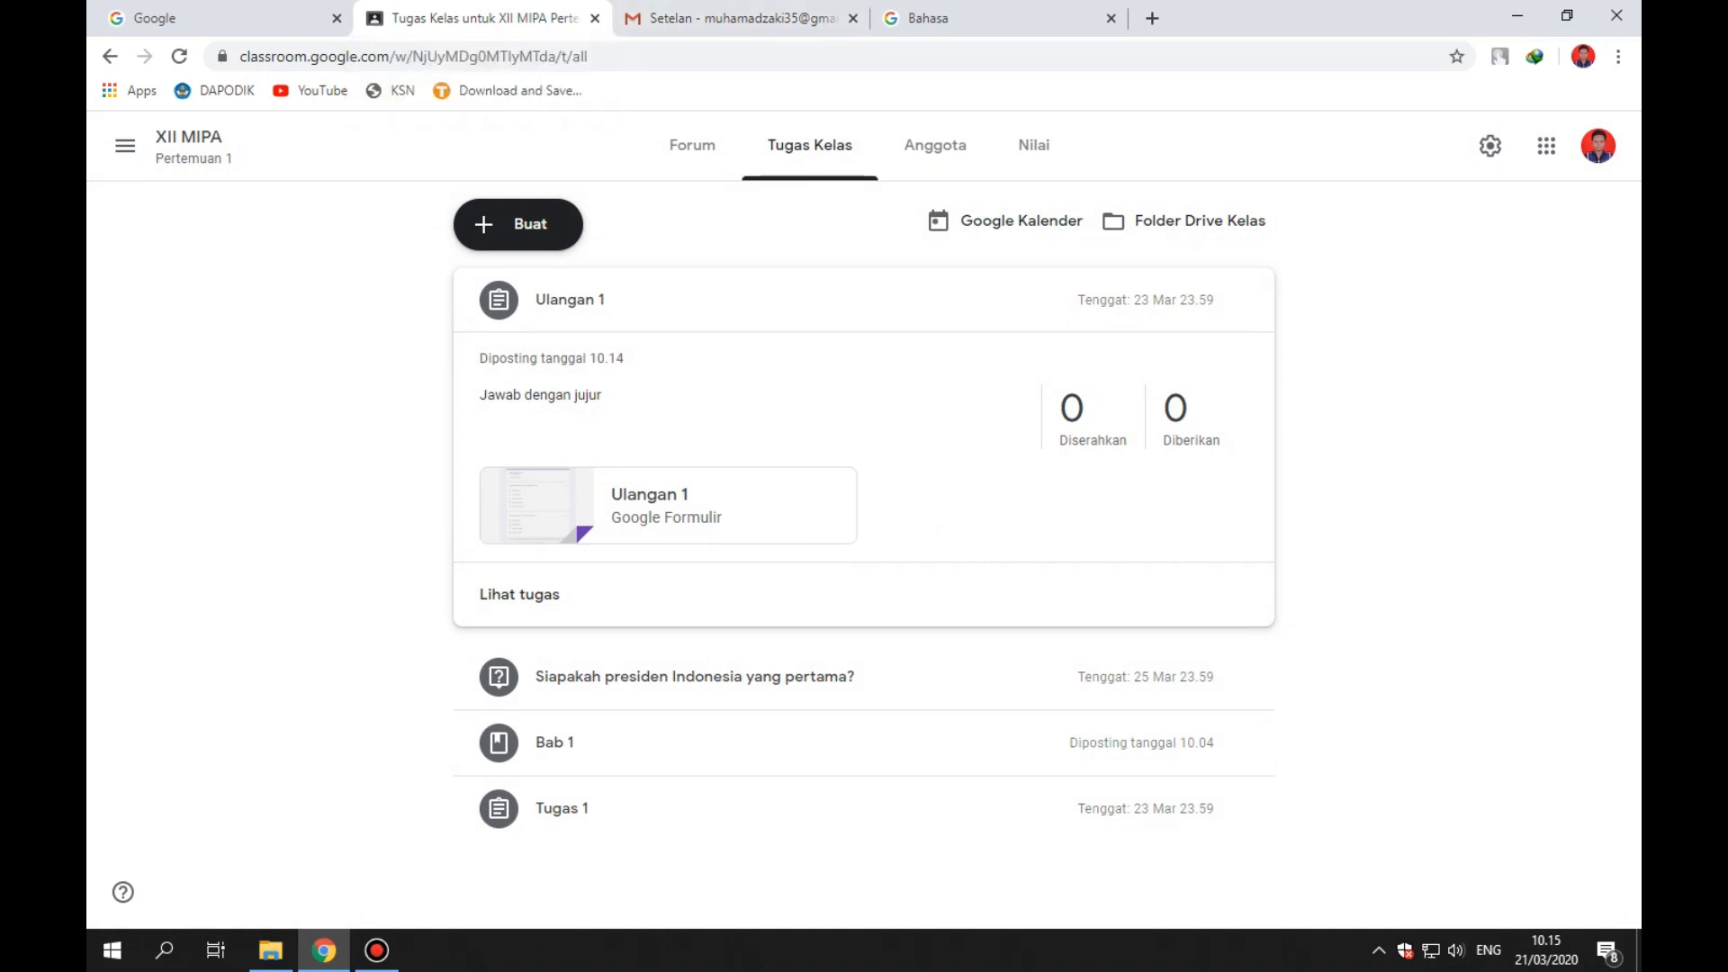
# Look through the class's Forum, Tugas Kelas, Anggota and Nilai sections, dismissing the introductory tips.
pyautogui.click(935, 145)
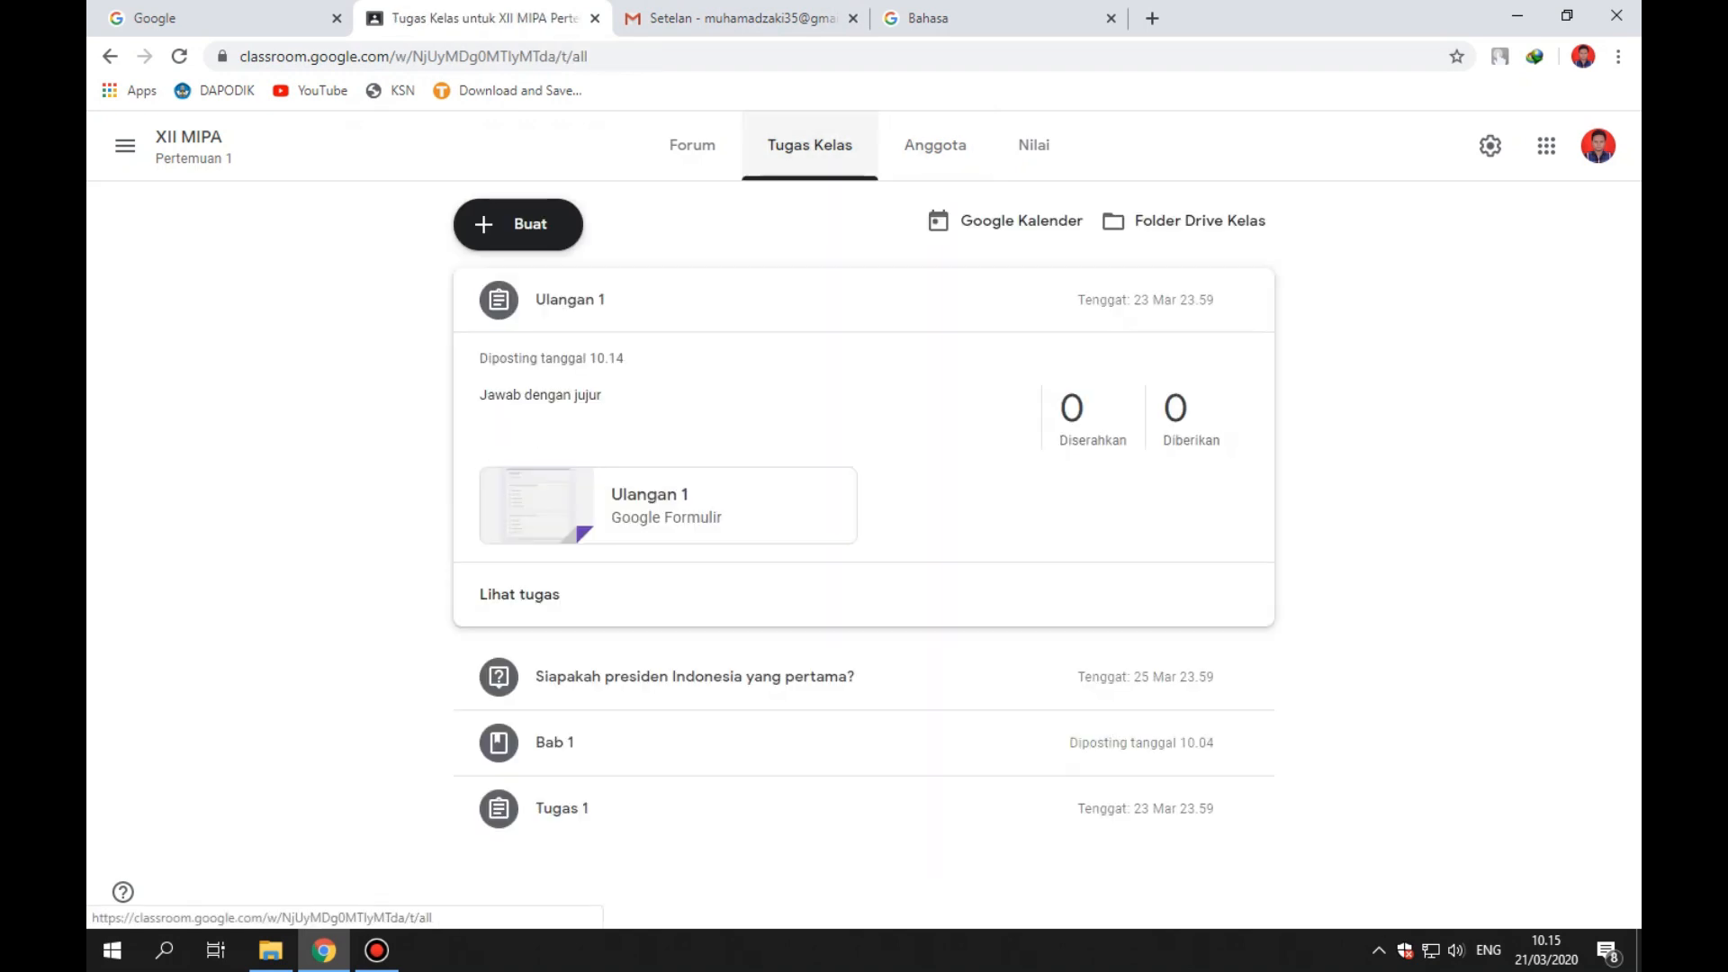
pyautogui.click(1033, 145)
pyautogui.click(809, 145)
pyautogui.click(691, 144)
pyautogui.click(809, 145)
pyautogui.click(935, 145)
pyautogui.click(1034, 145)
pyautogui.click(809, 145)
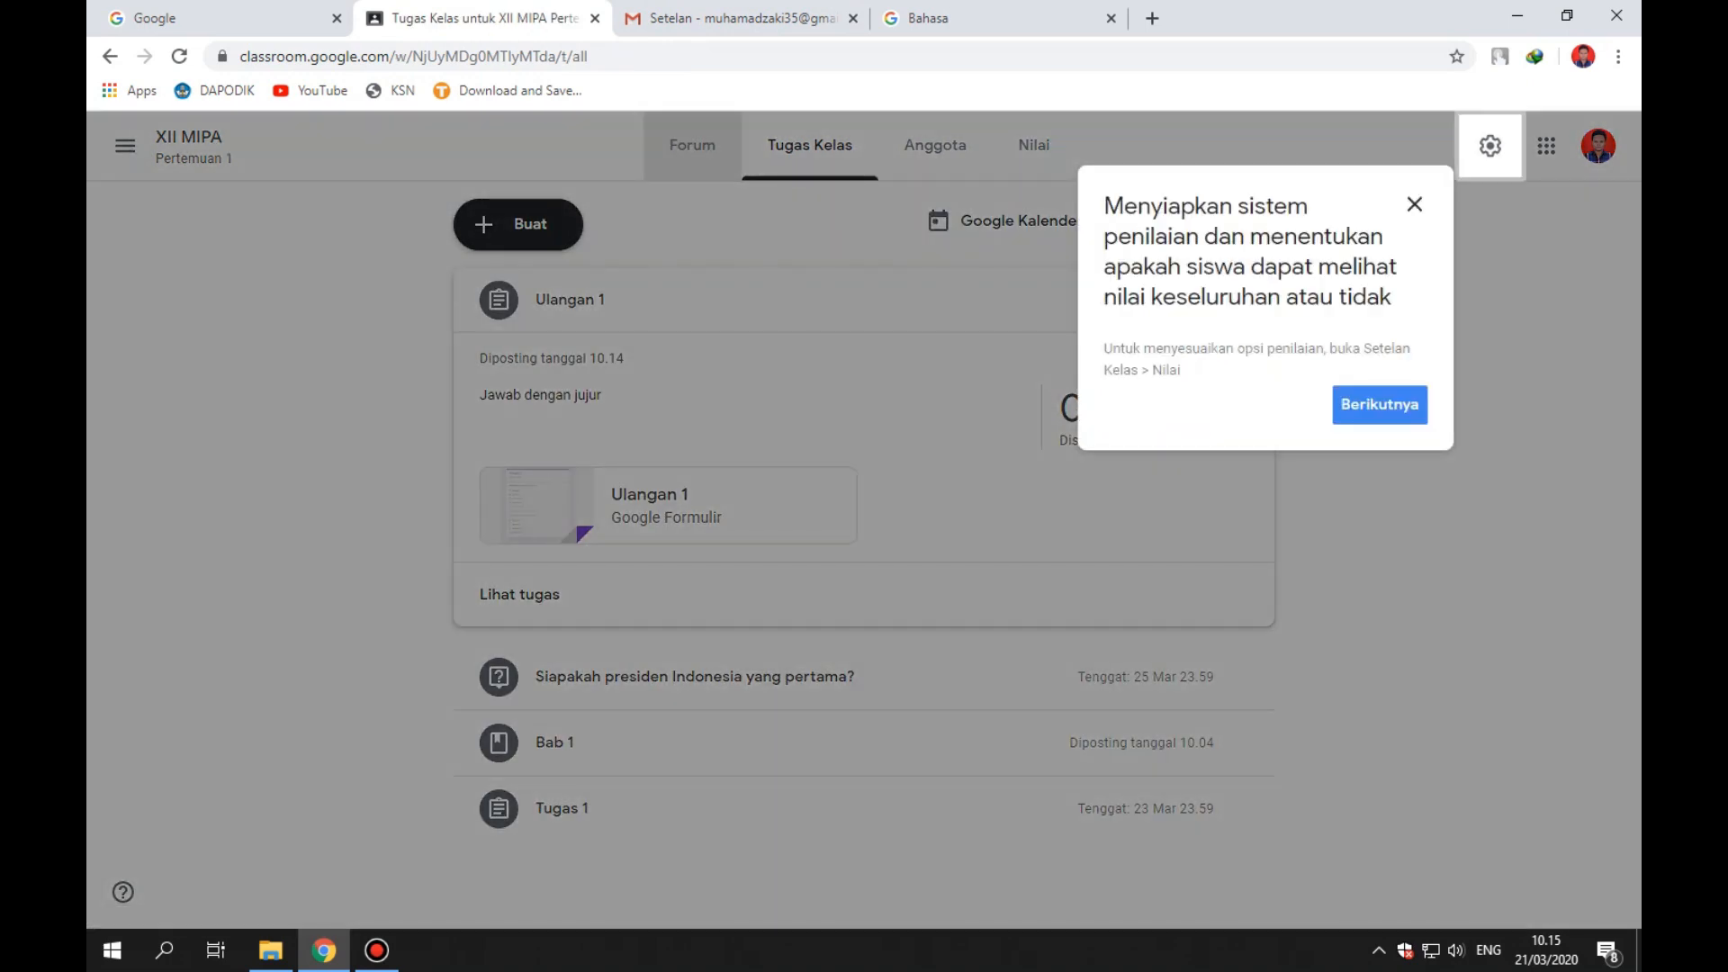
pyautogui.click(1415, 204)
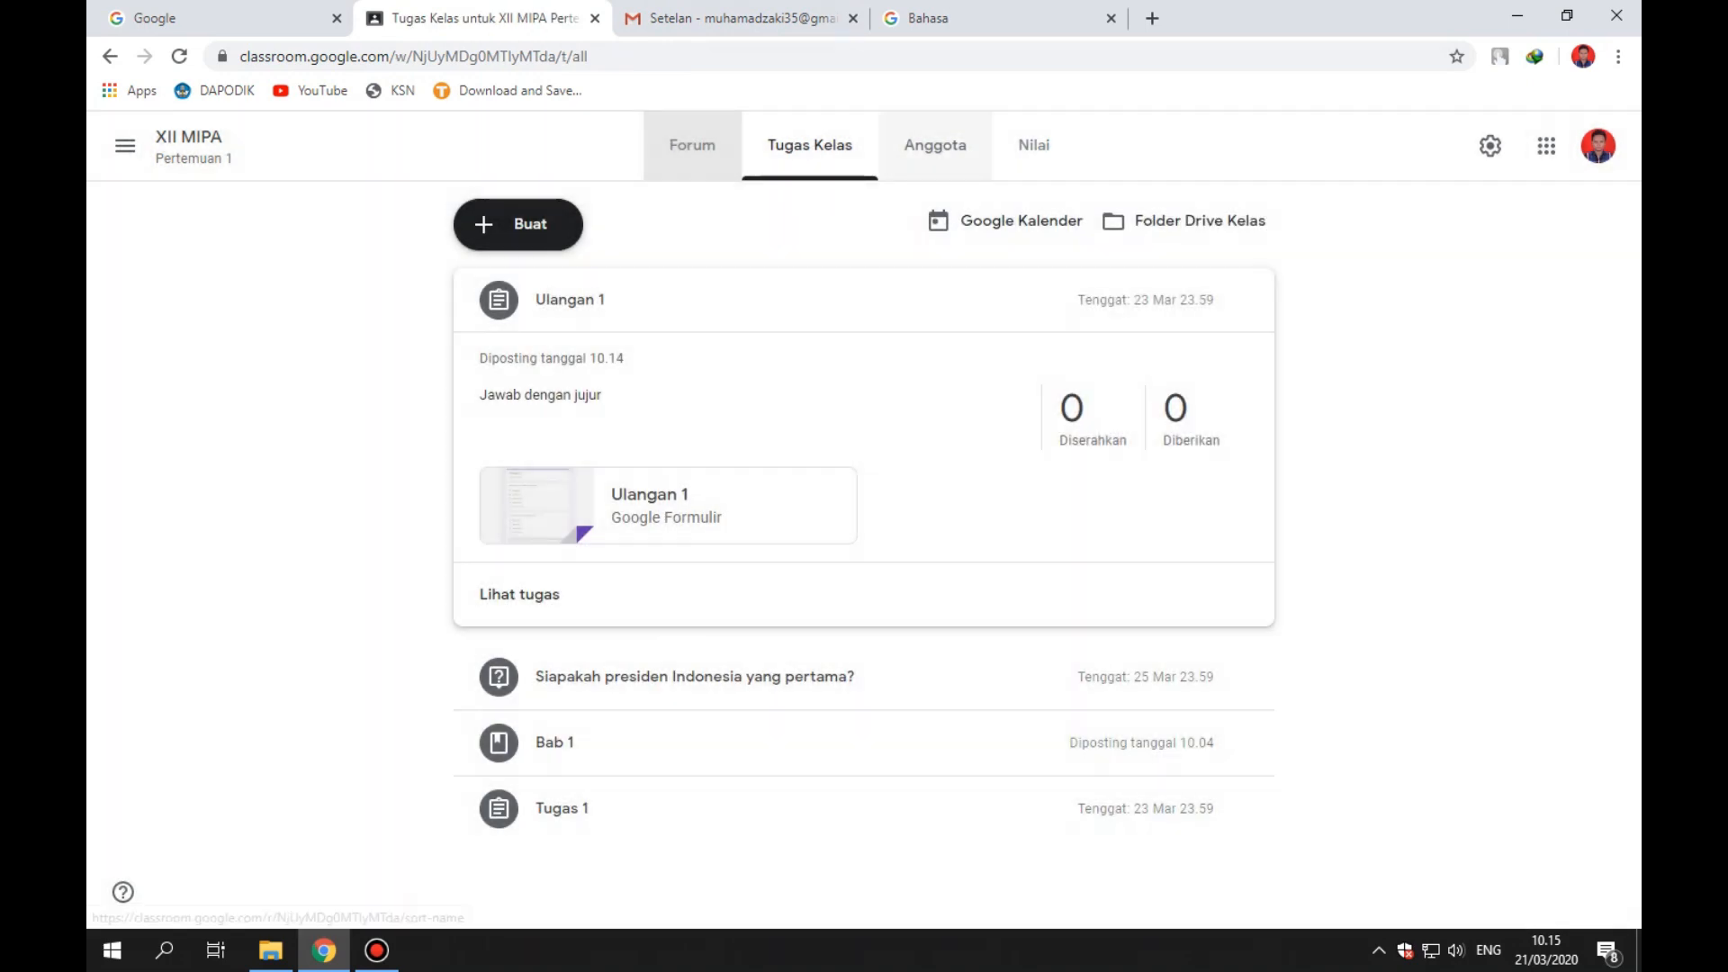
pyautogui.click(935, 145)
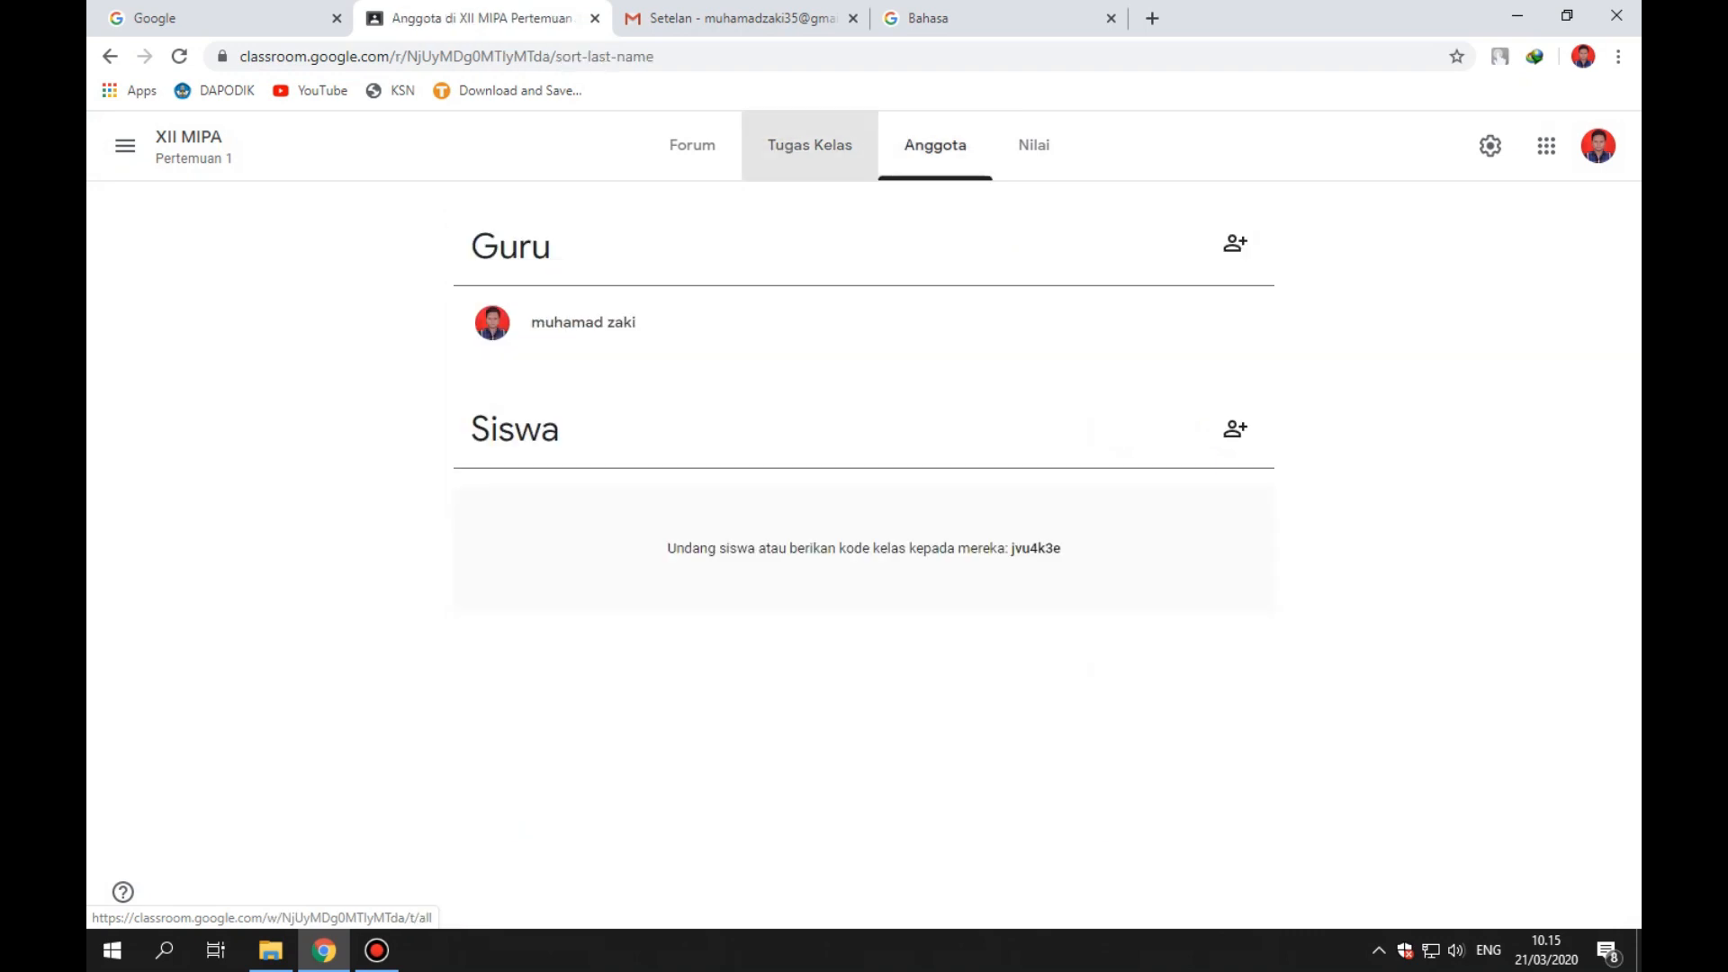
pyautogui.click(809, 145)
pyautogui.click(692, 145)
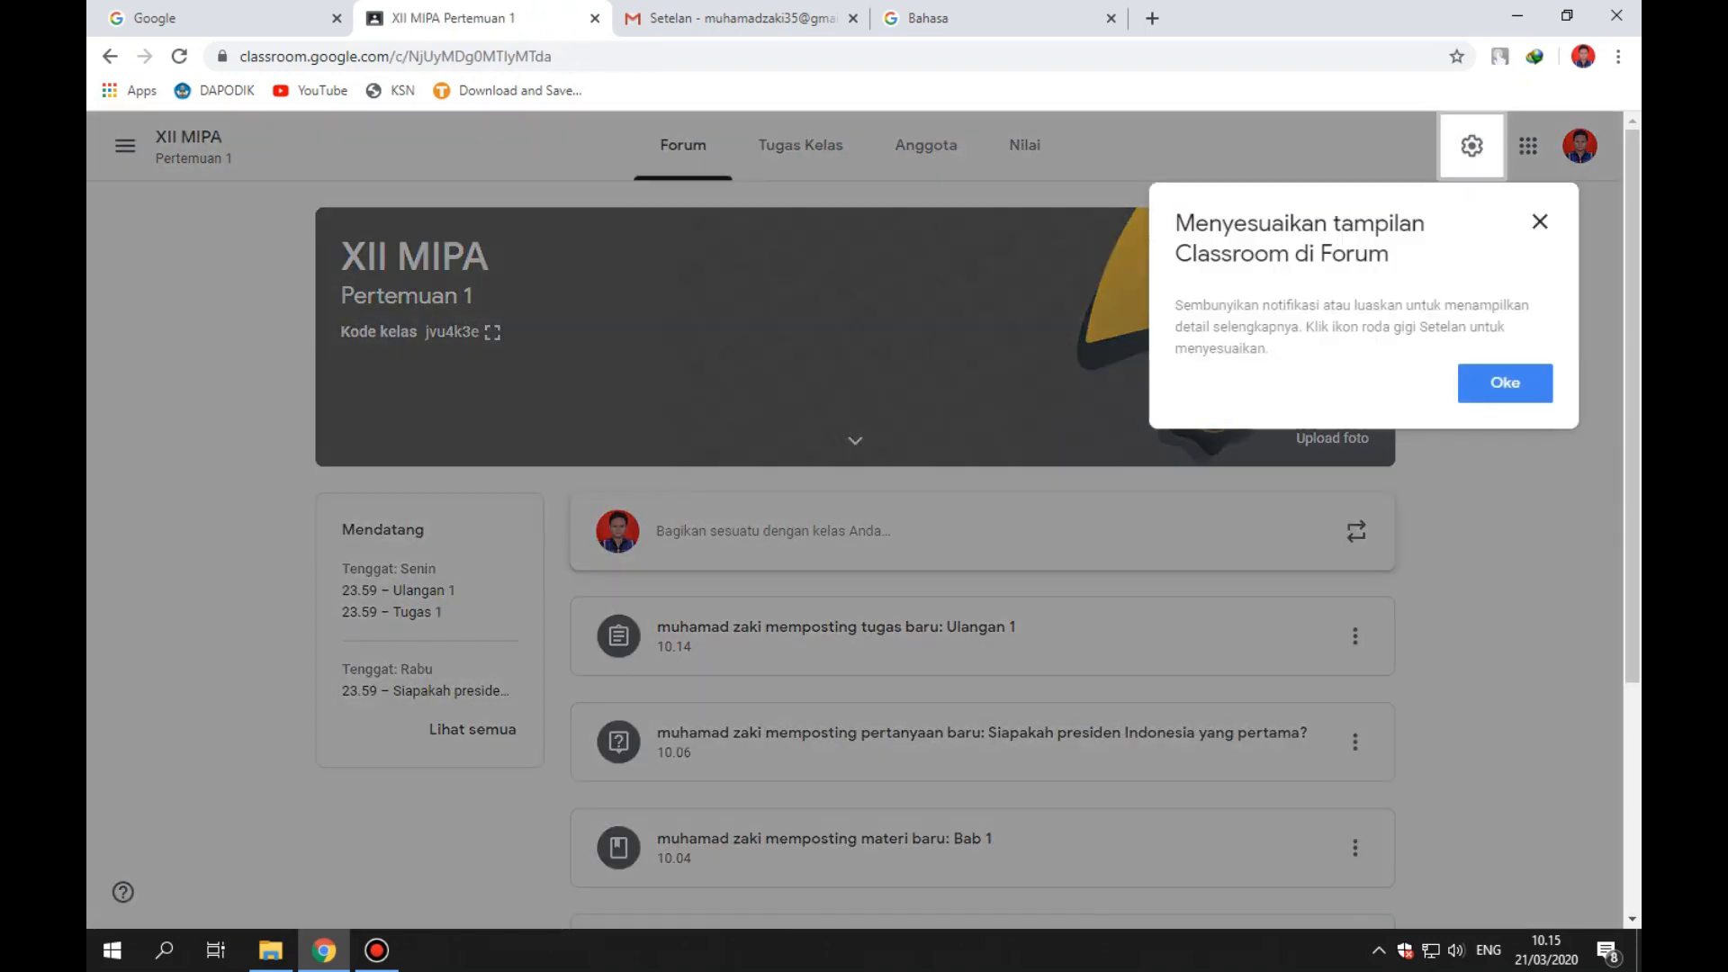
pyautogui.click(801, 145)
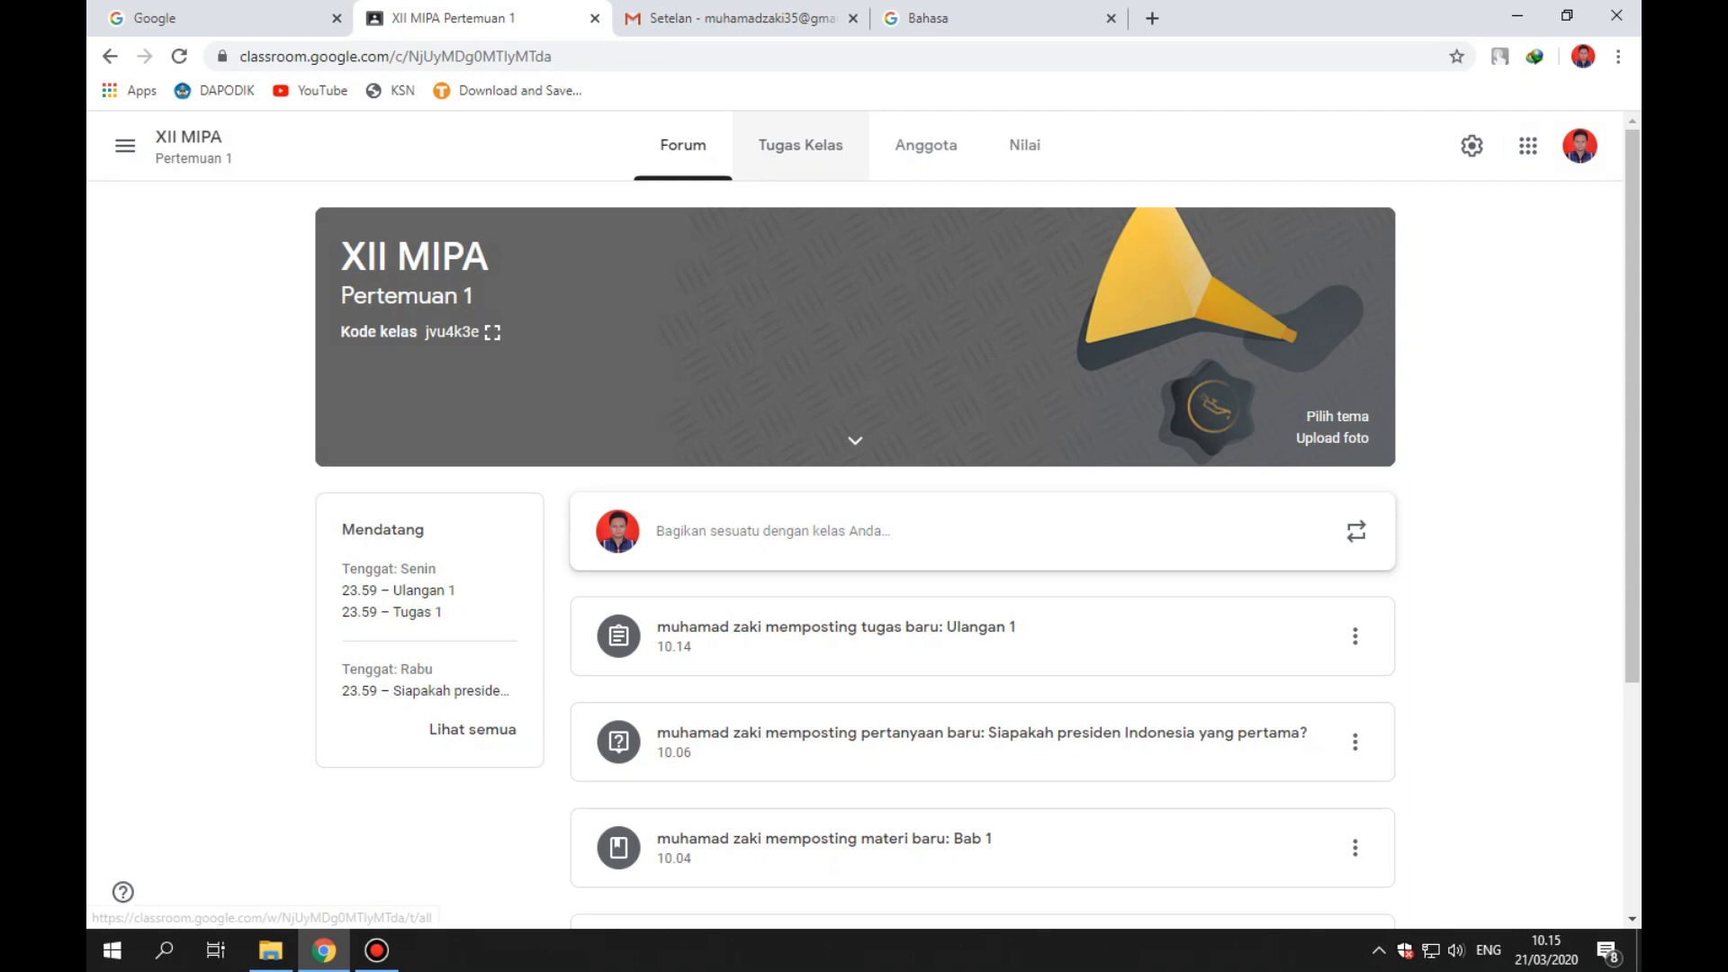
pyautogui.click(935, 145)
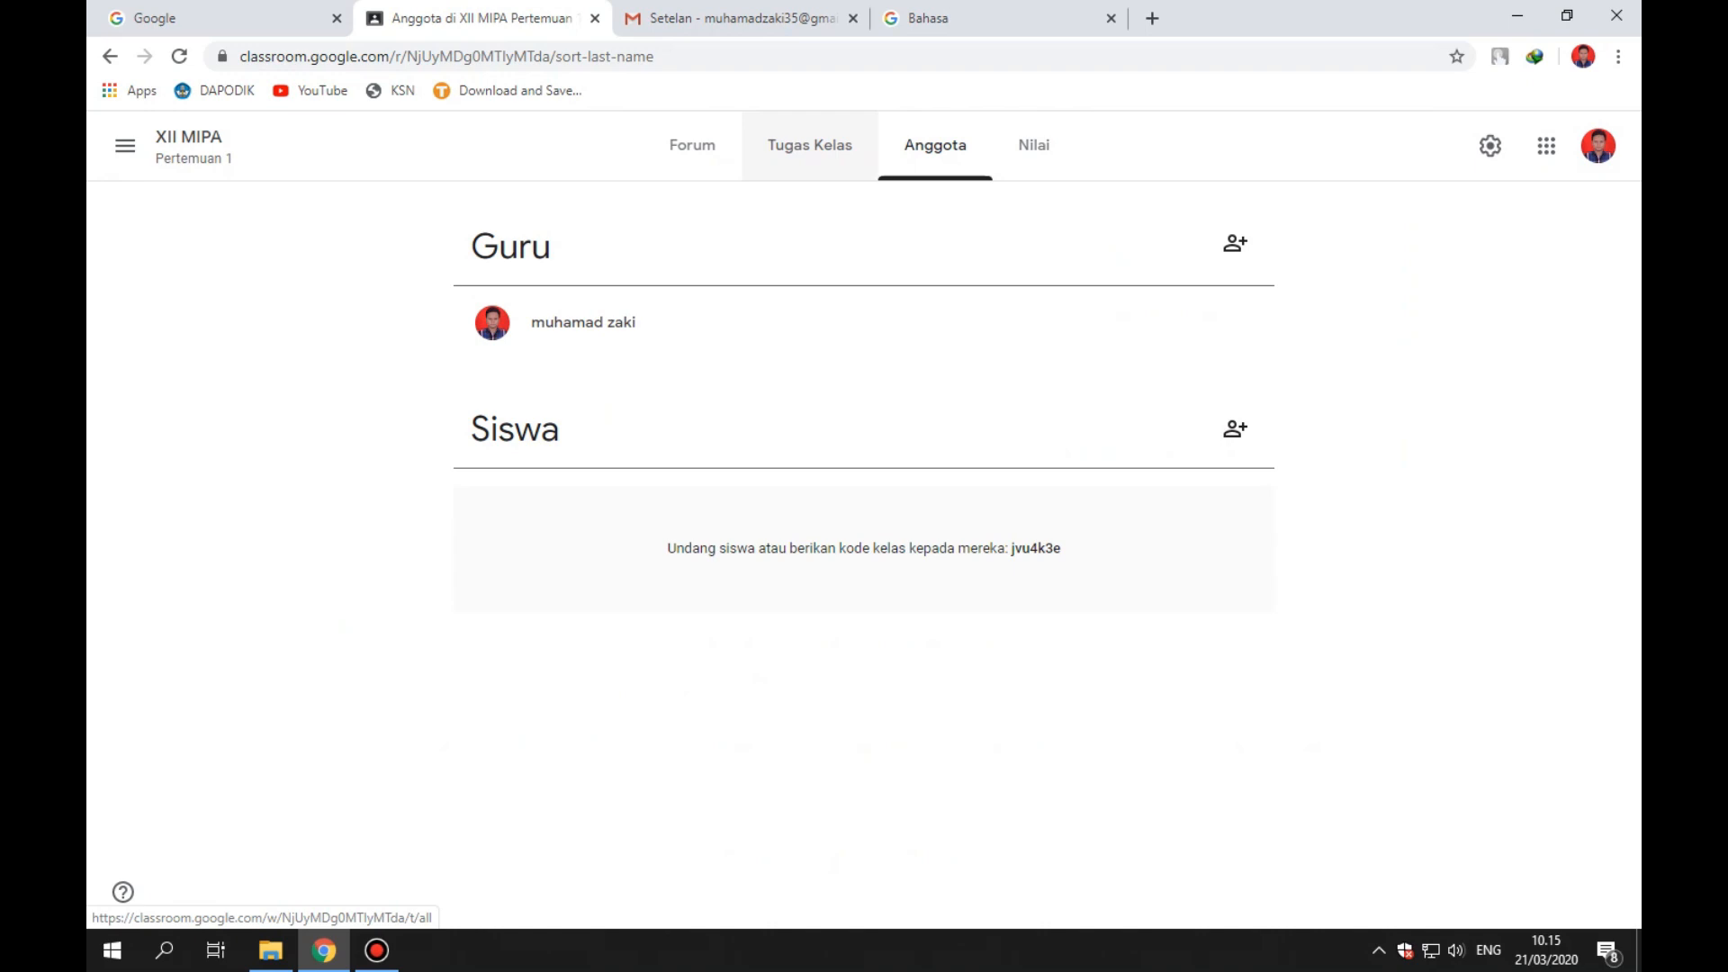
pyautogui.click(809, 145)
pyautogui.click(809, 144)
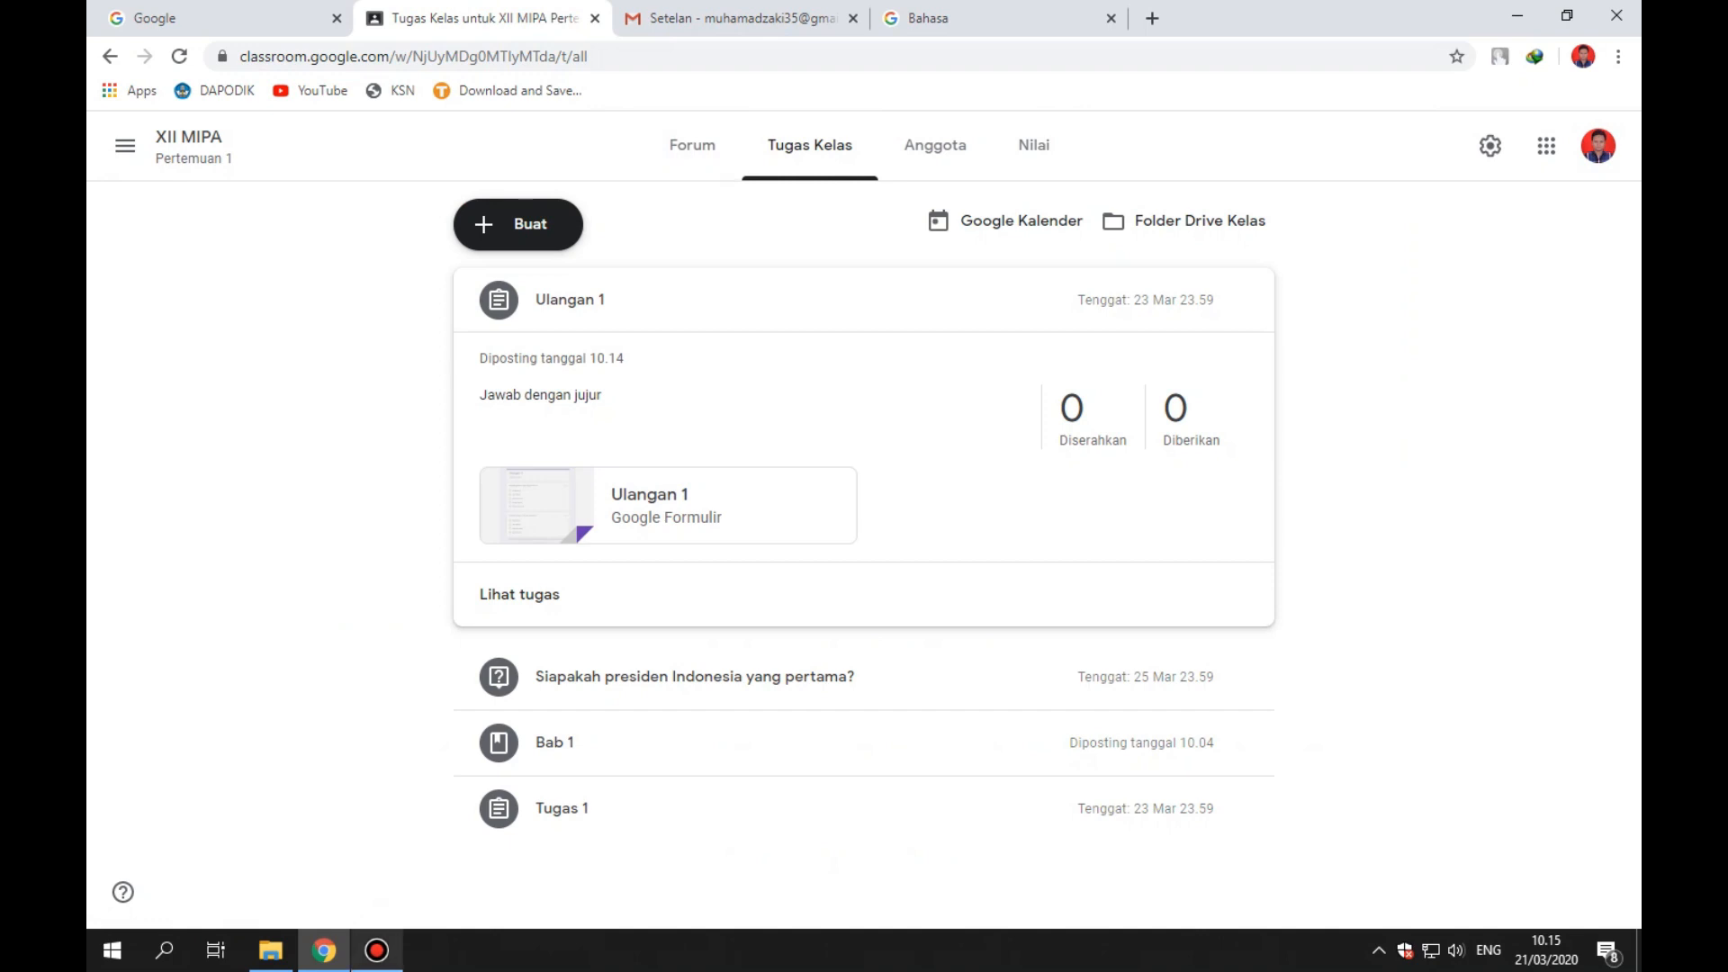
pyautogui.click(376, 949)
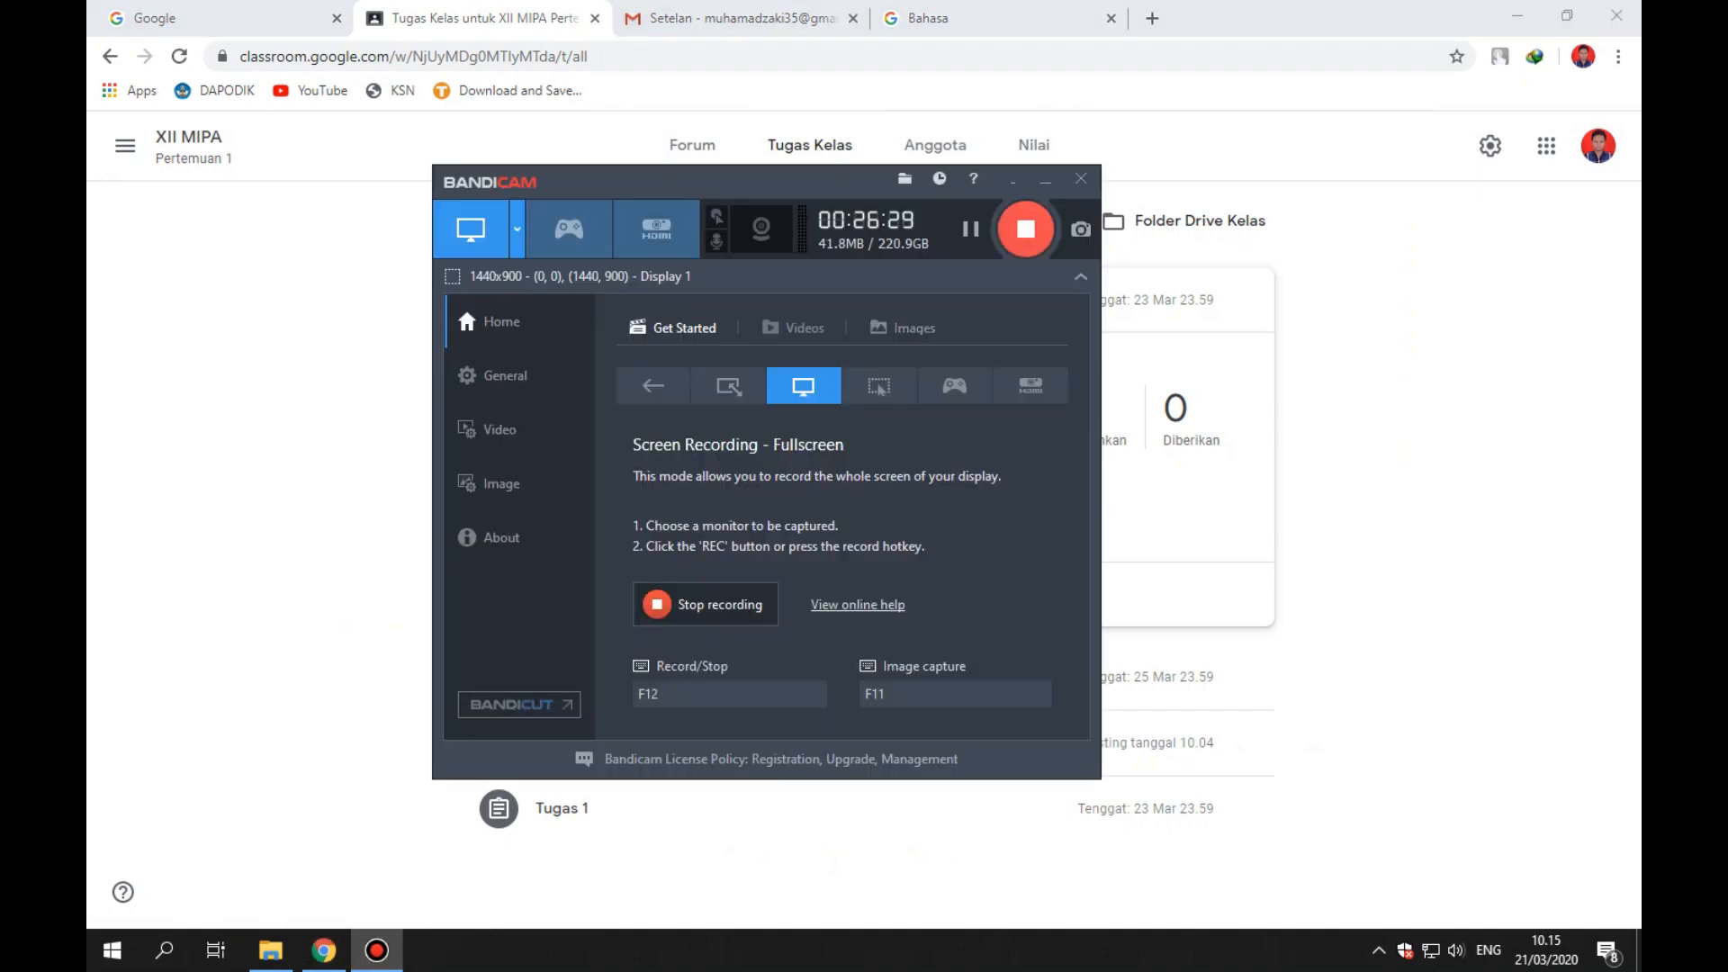